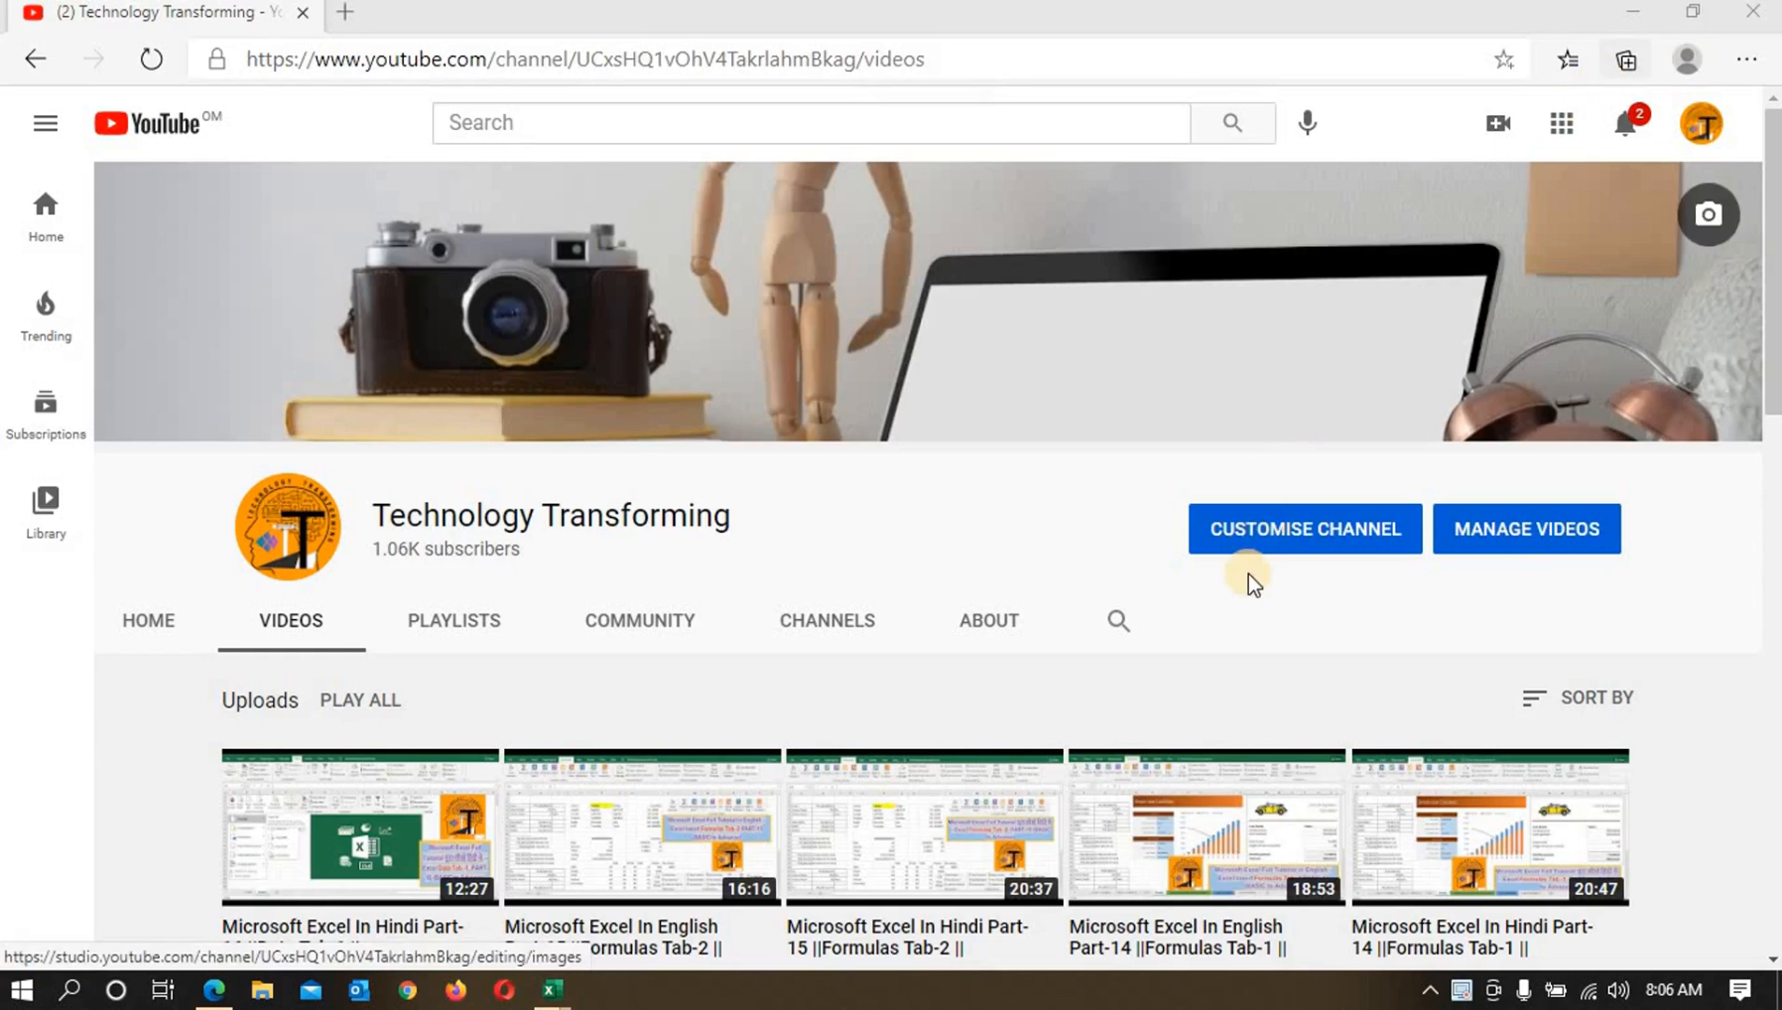
Step: Look through the uploaded videos on the Technology Transforming channel, from the newest Excel lessons to the oldest computer basics
scroll(1249, 584, "down", 3)
scroll(1249, 592, "down", 15)
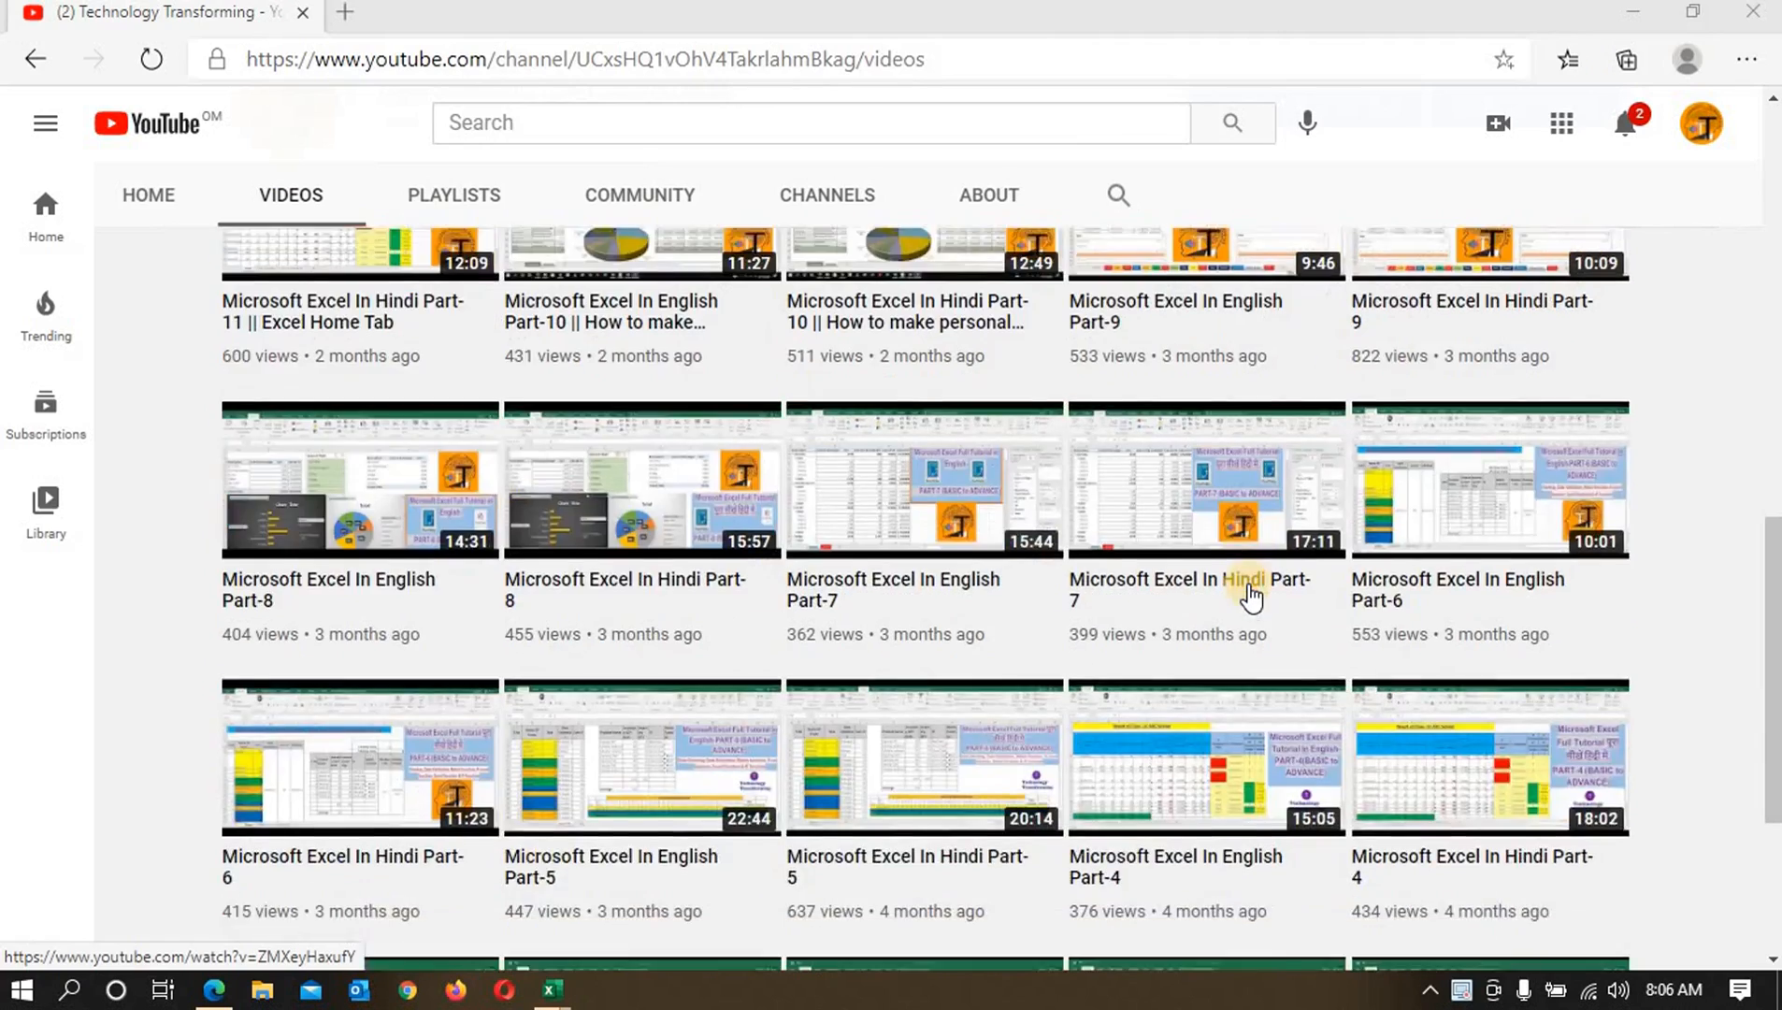
scroll(1250, 595, "down", 15)
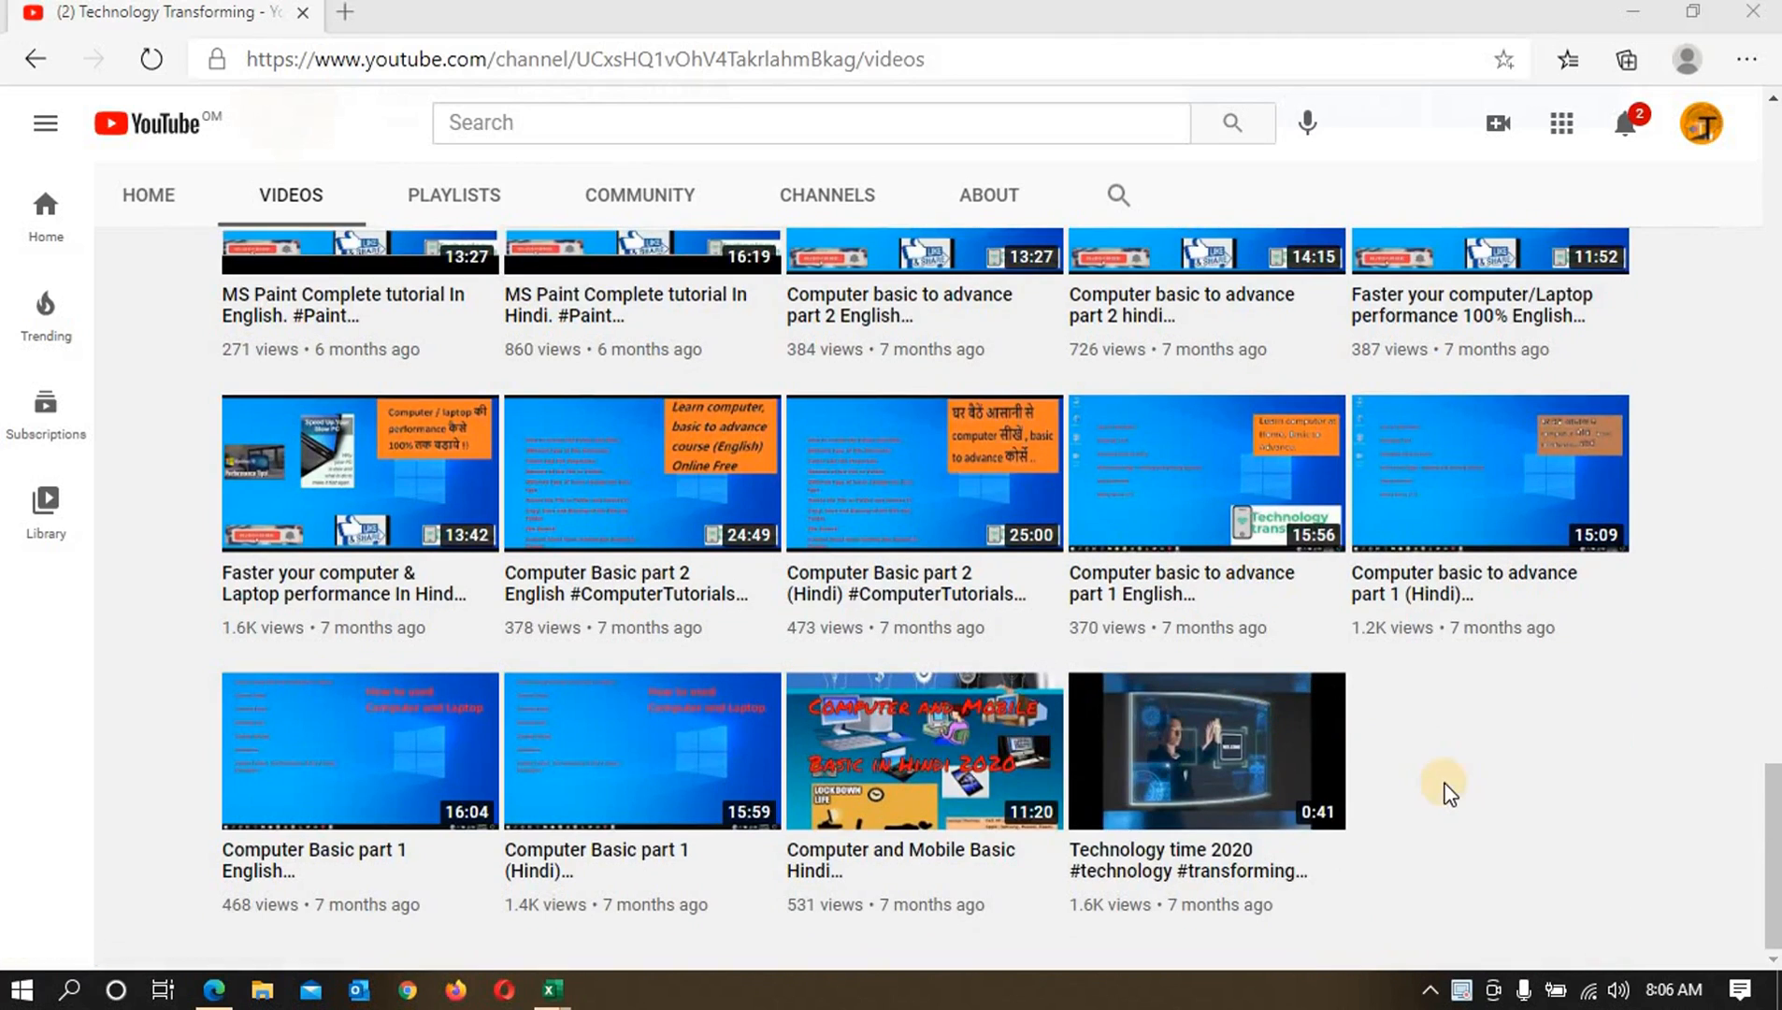
scroll(1450, 790, "up", 7)
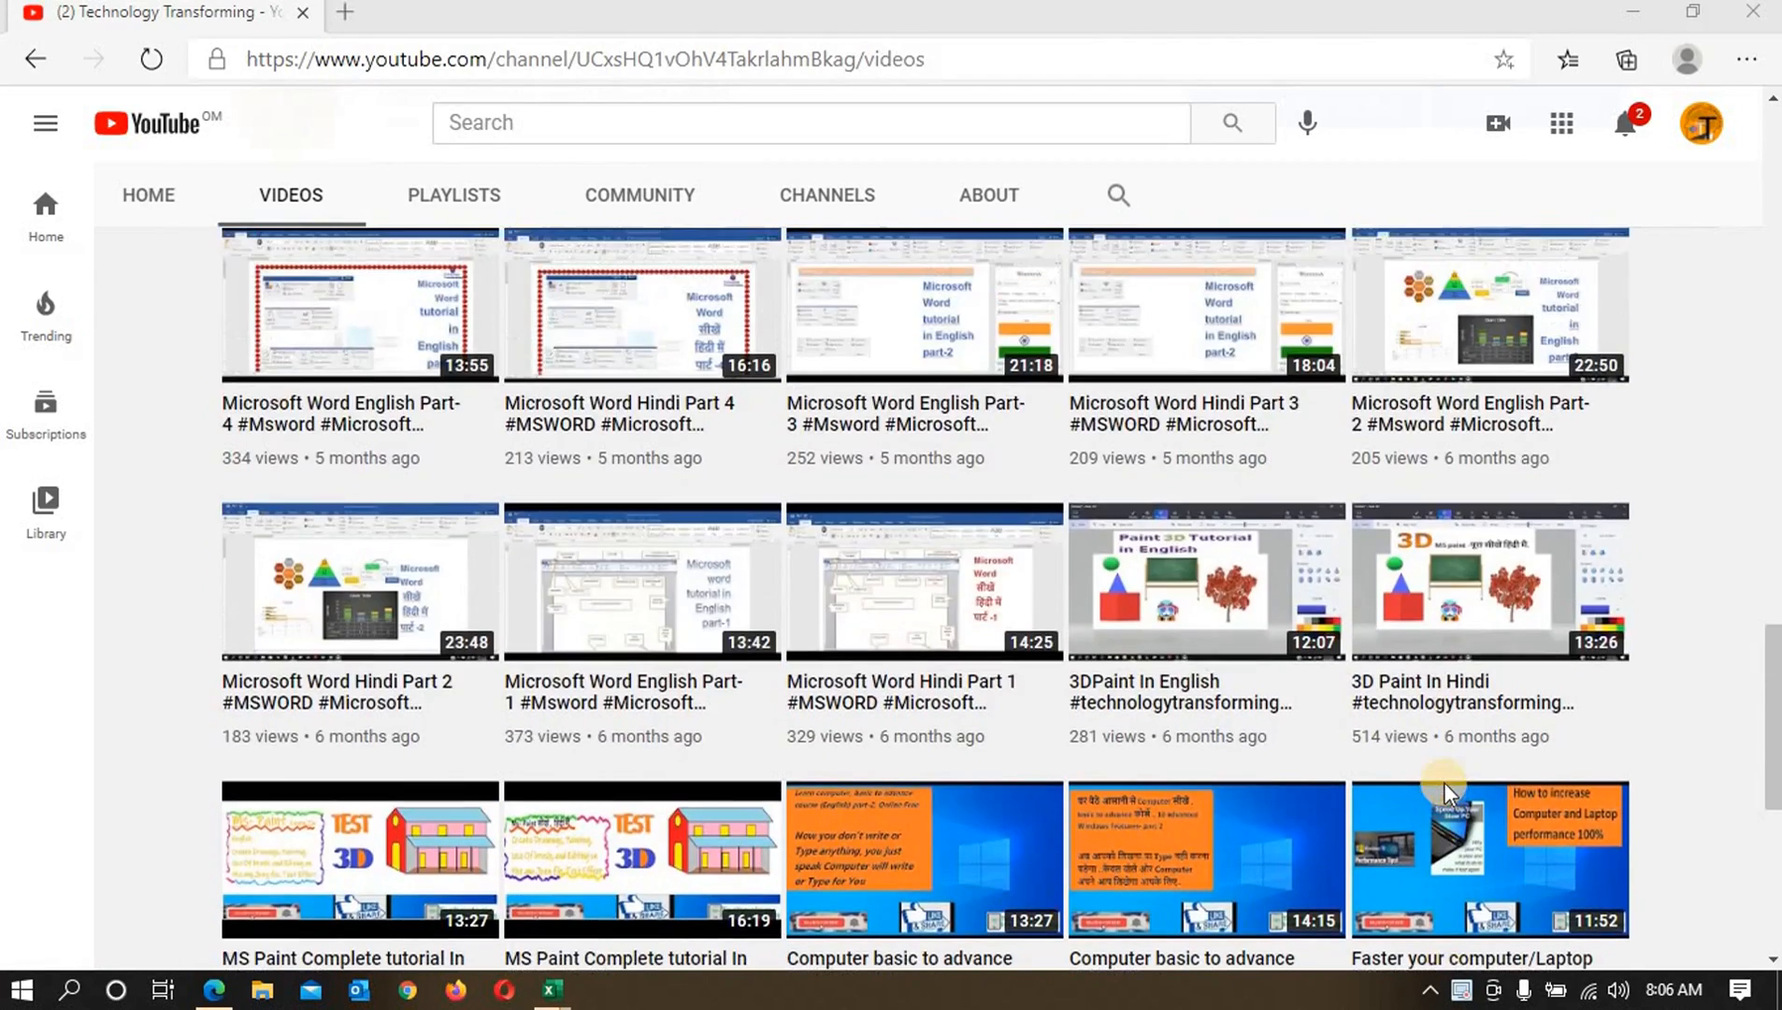
scroll(1444, 780, "down", 6)
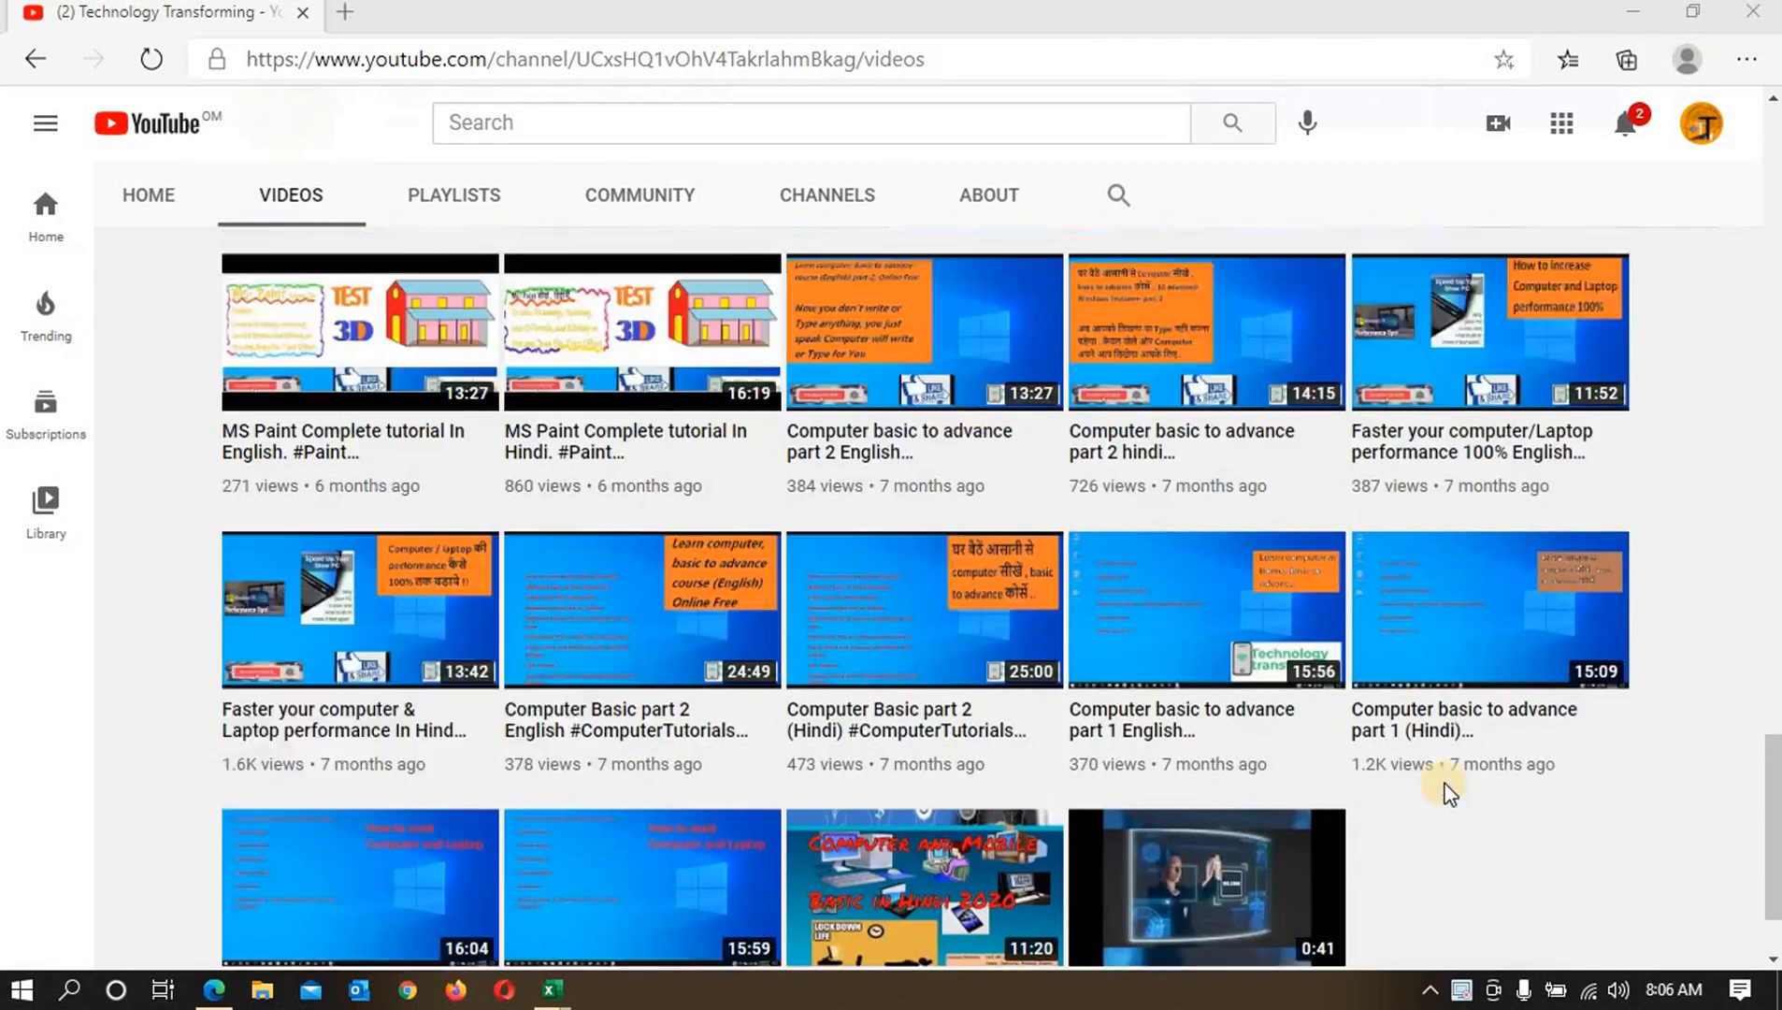
scroll(1023, 739, "up", 2)
scroll(841, 607, "up", 4)
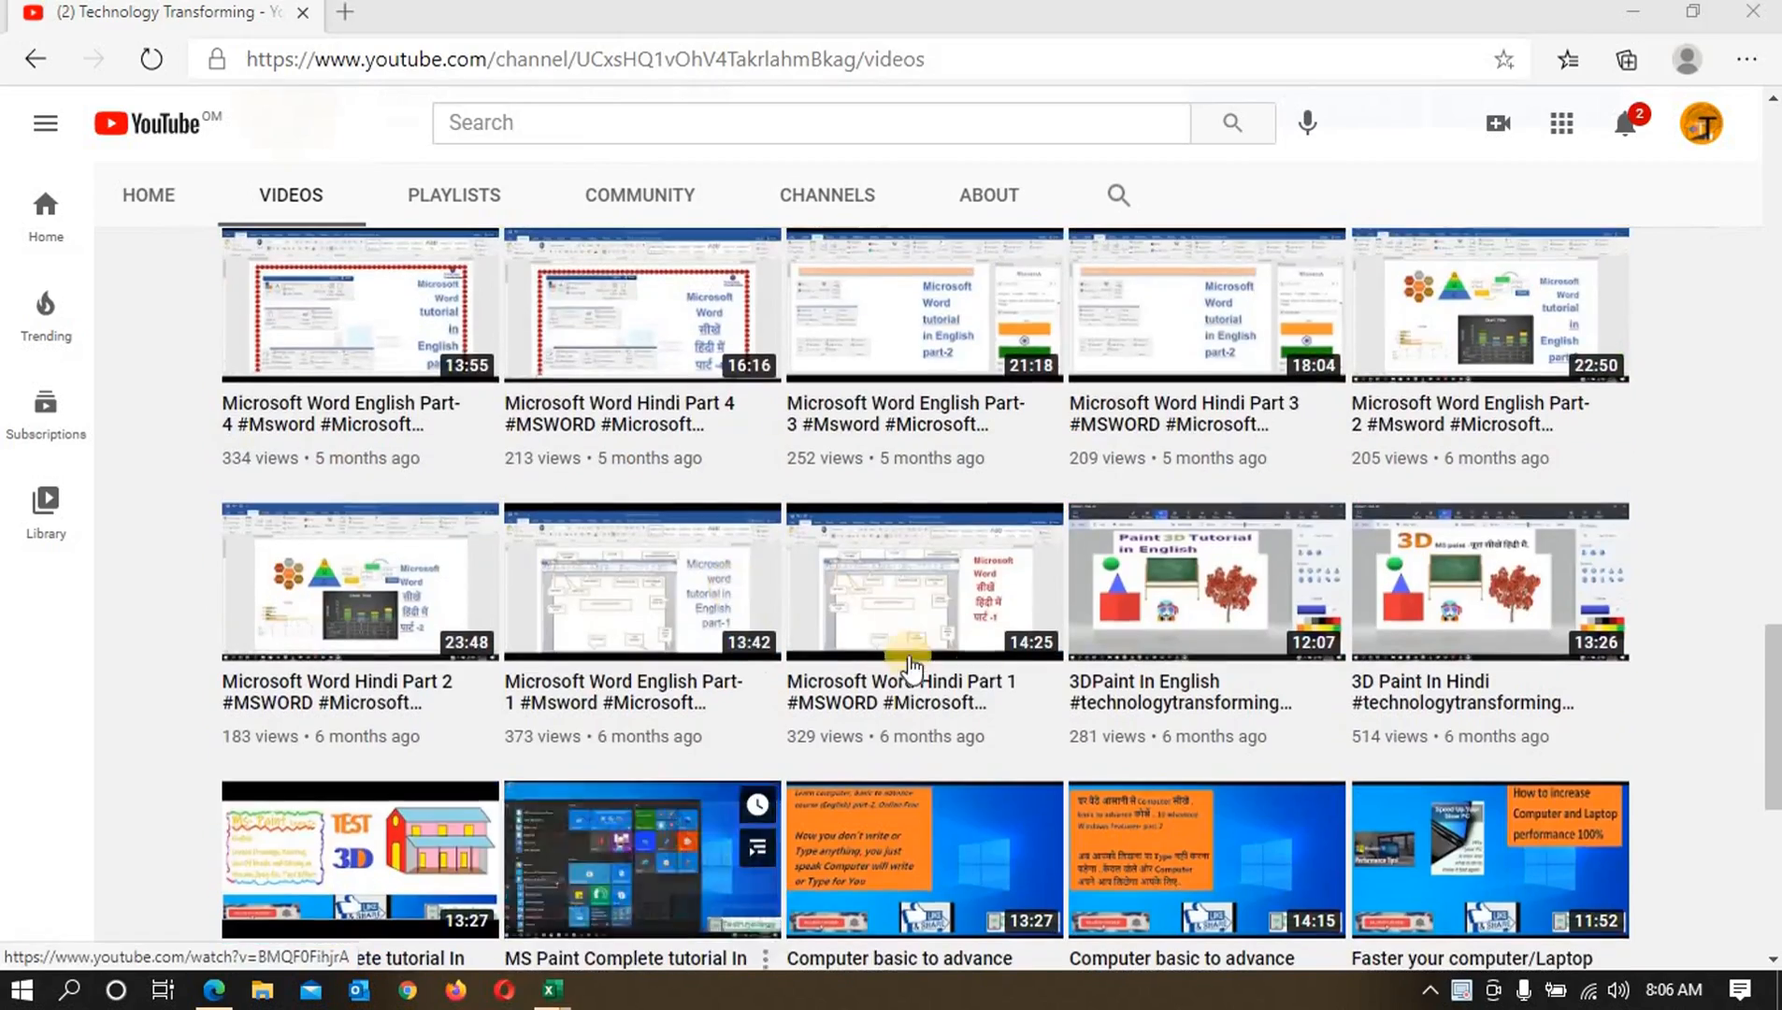
scroll(999, 645, "up", 6)
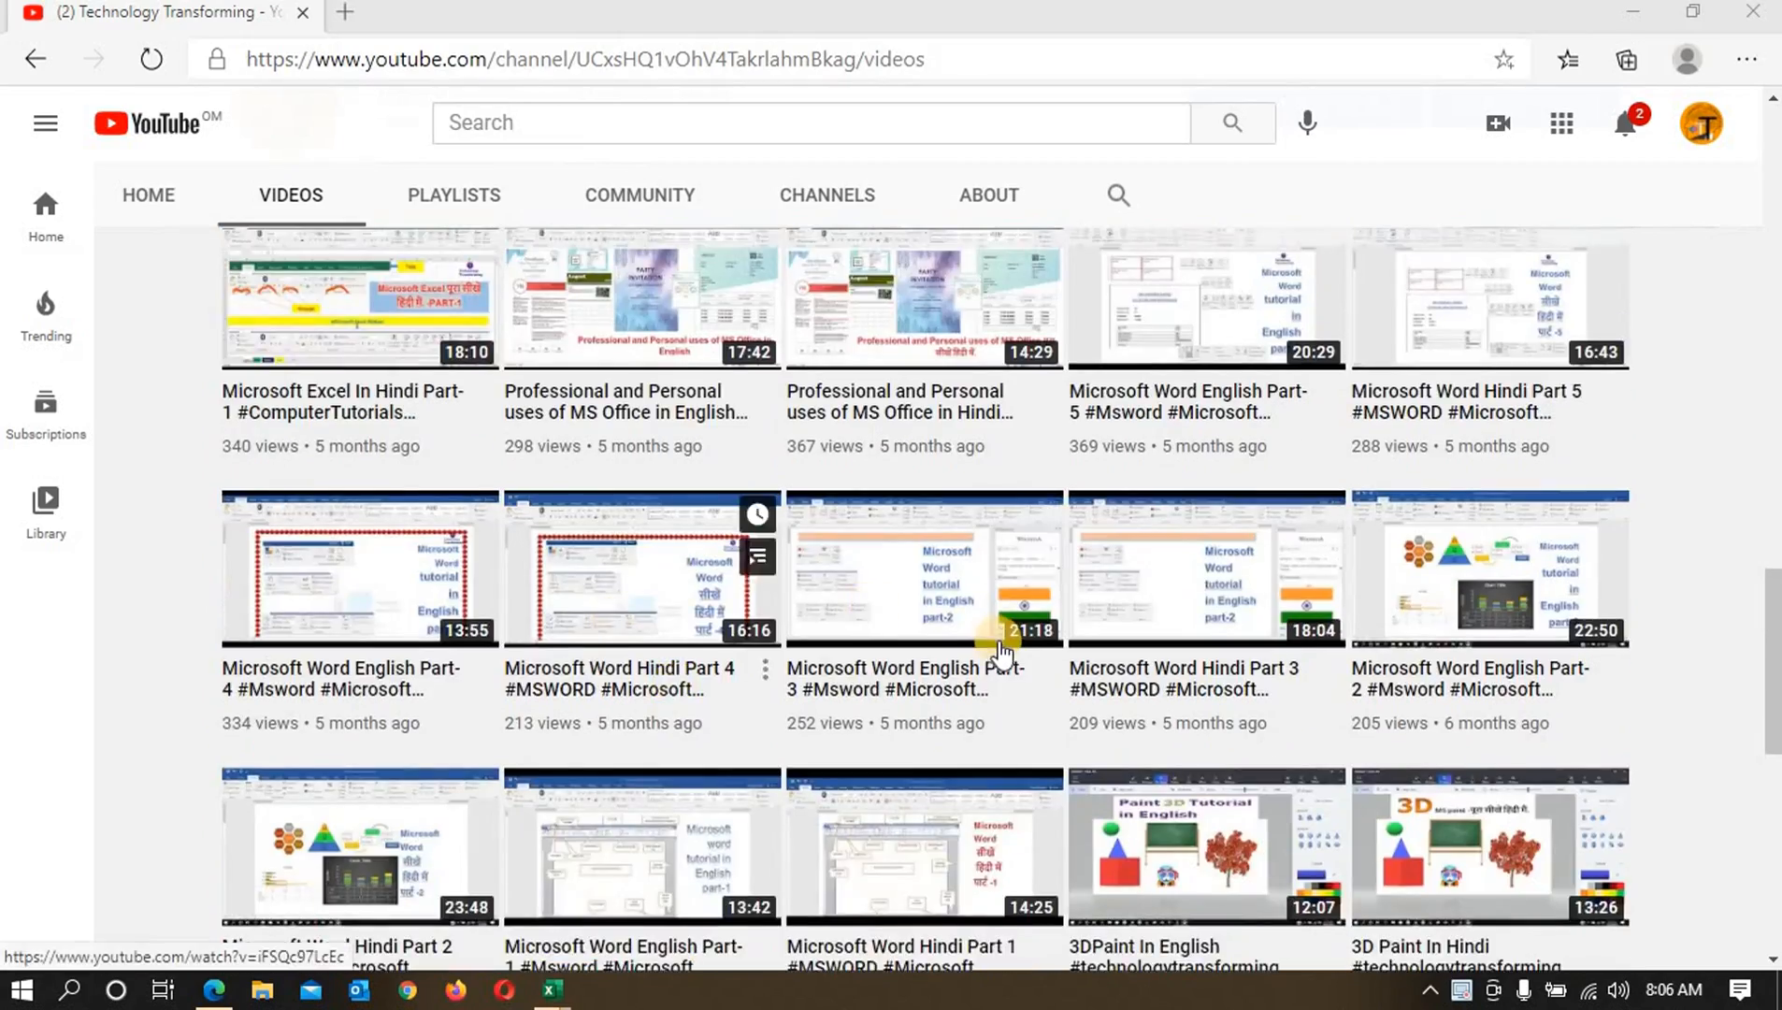
scroll(935, 636, "up", 13)
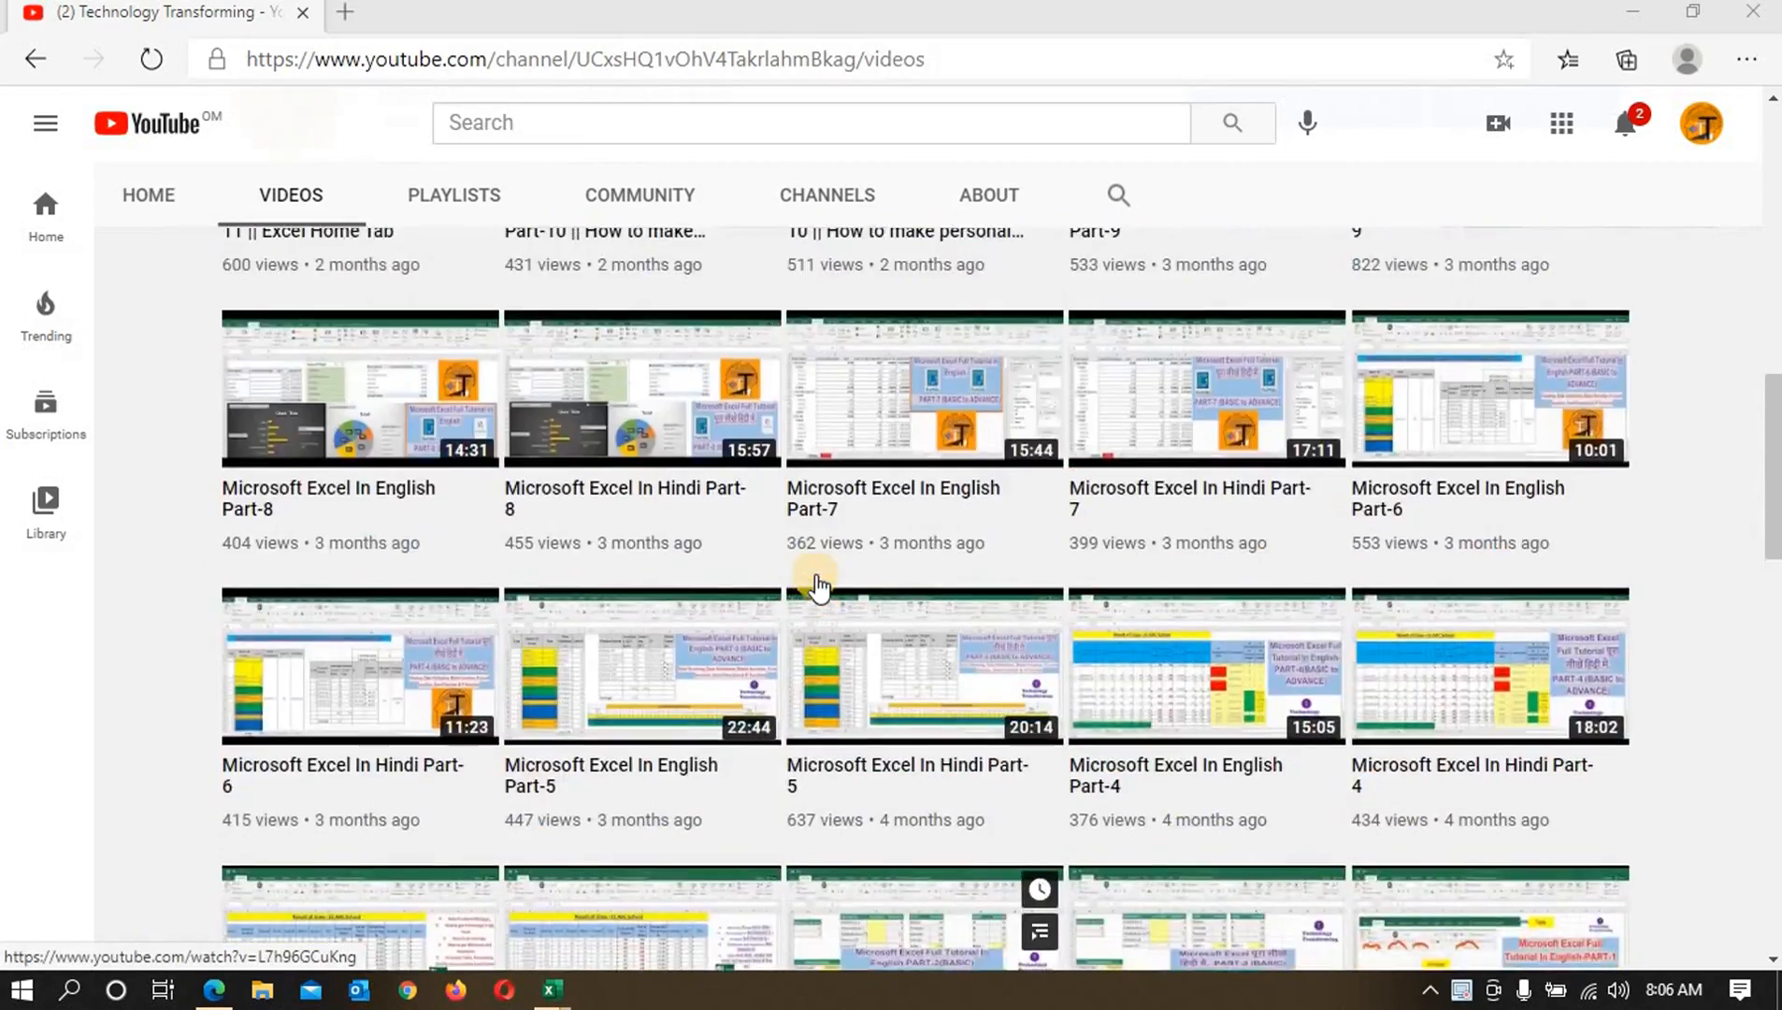
scroll(819, 587, "up", 1)
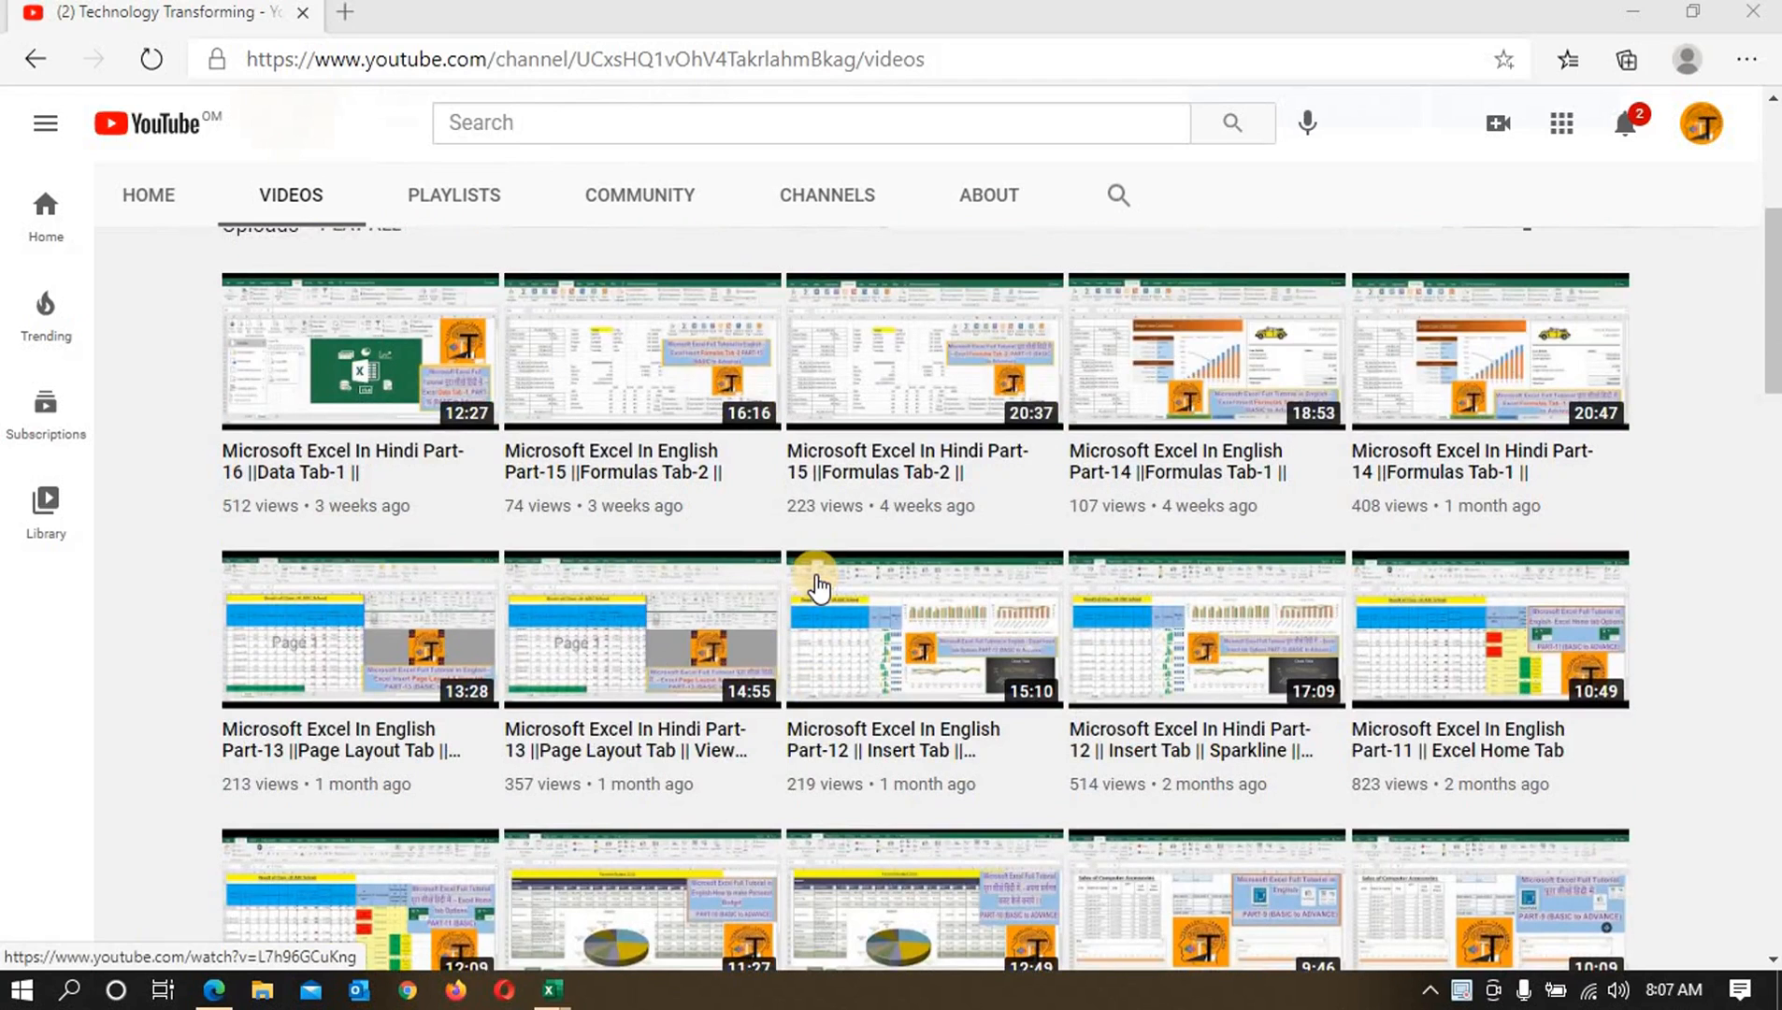
scroll(819, 587, "down", 2)
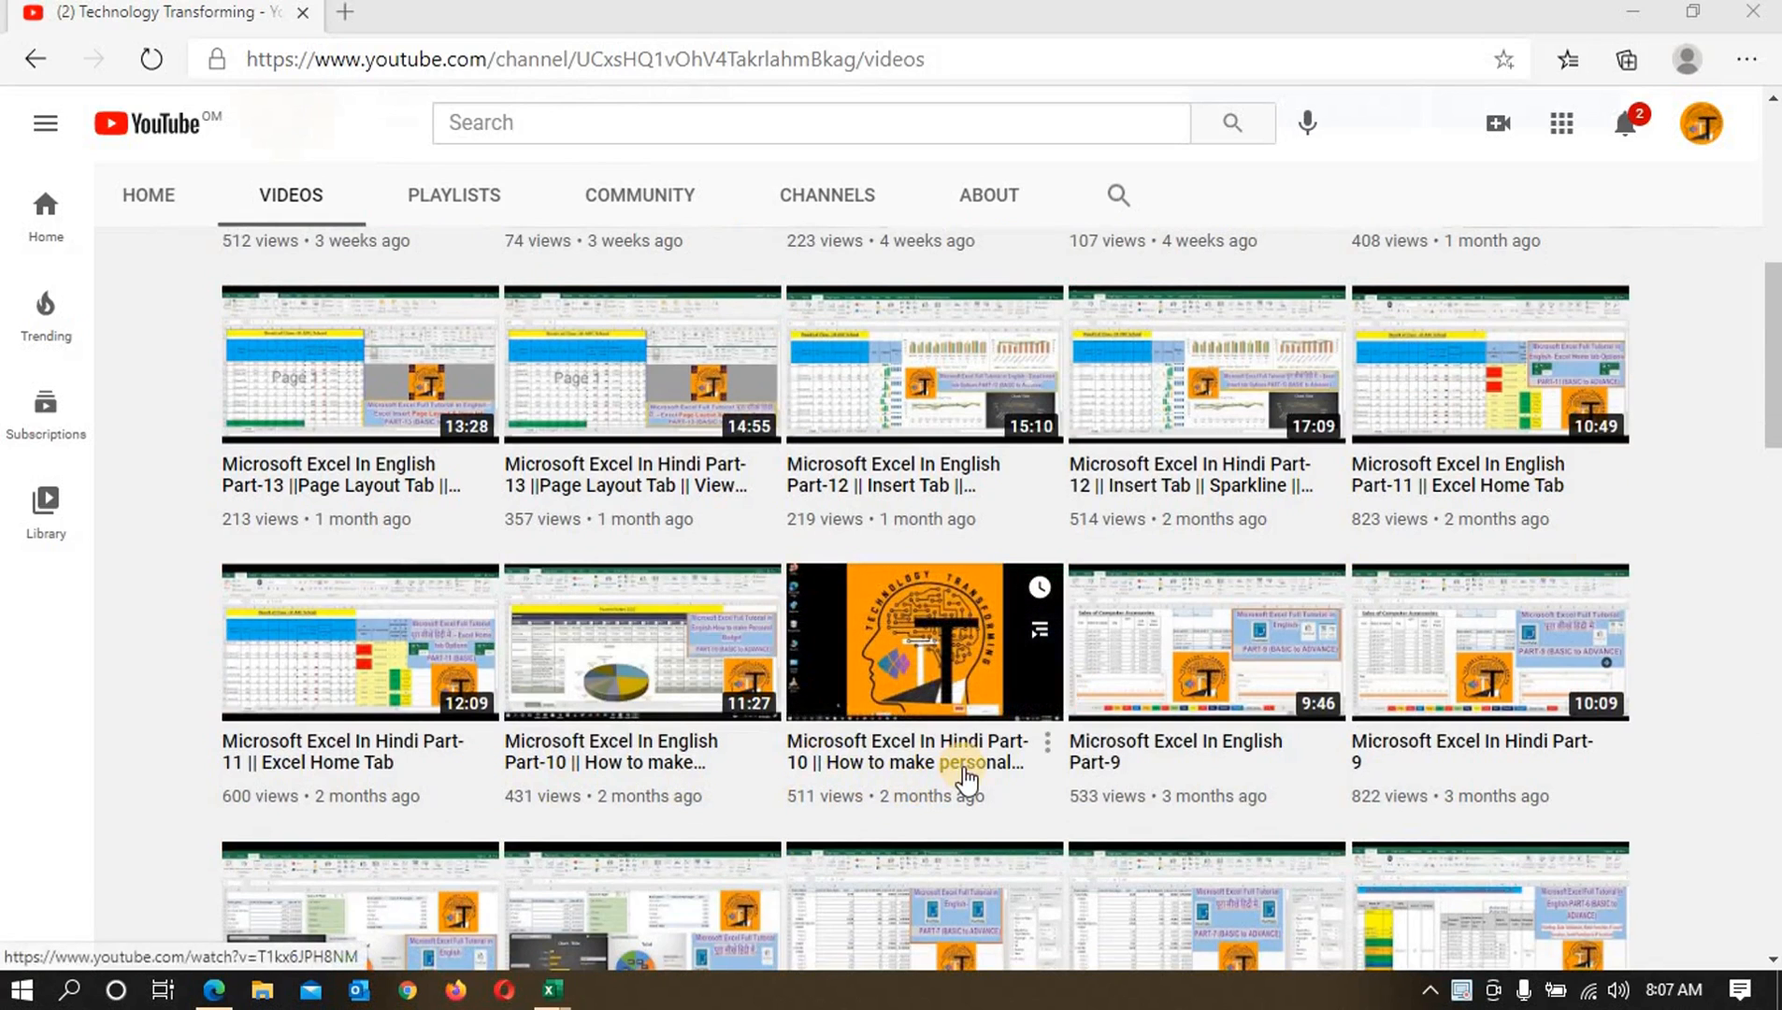
scroll(1009, 734, "down", 1)
scroll(1013, 727, "down", 3)
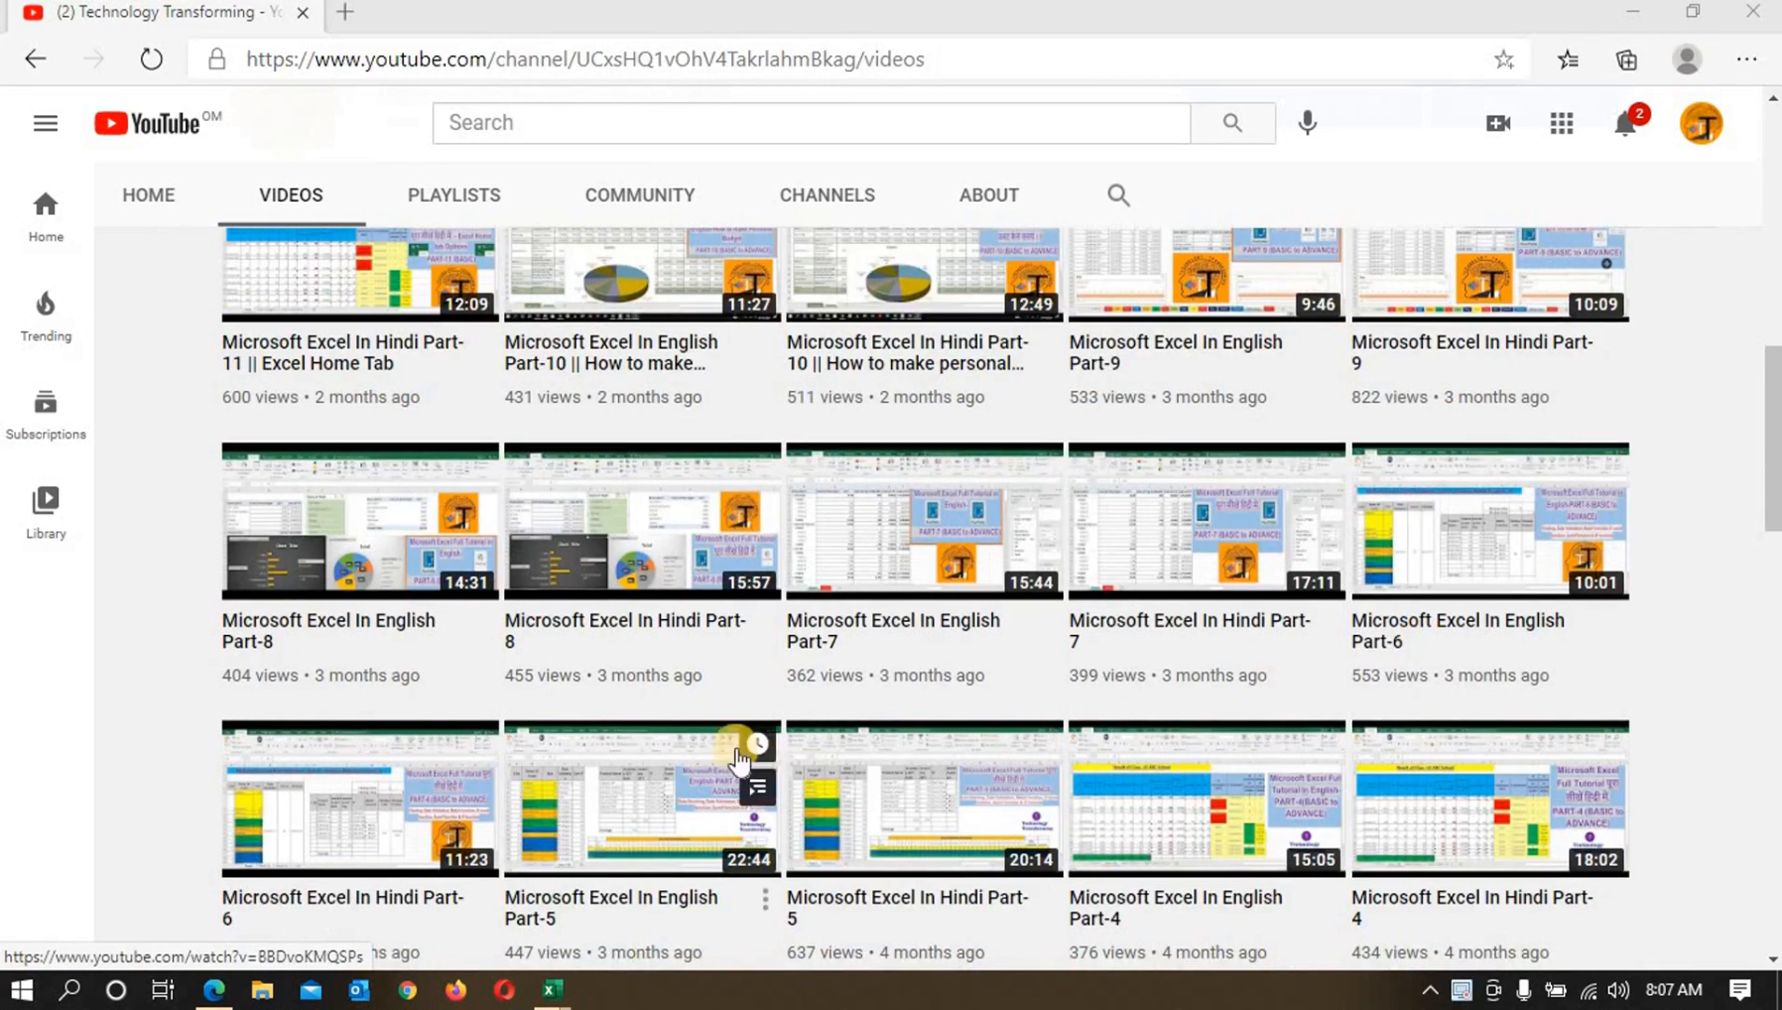
scroll(1206, 776, "down", 3)
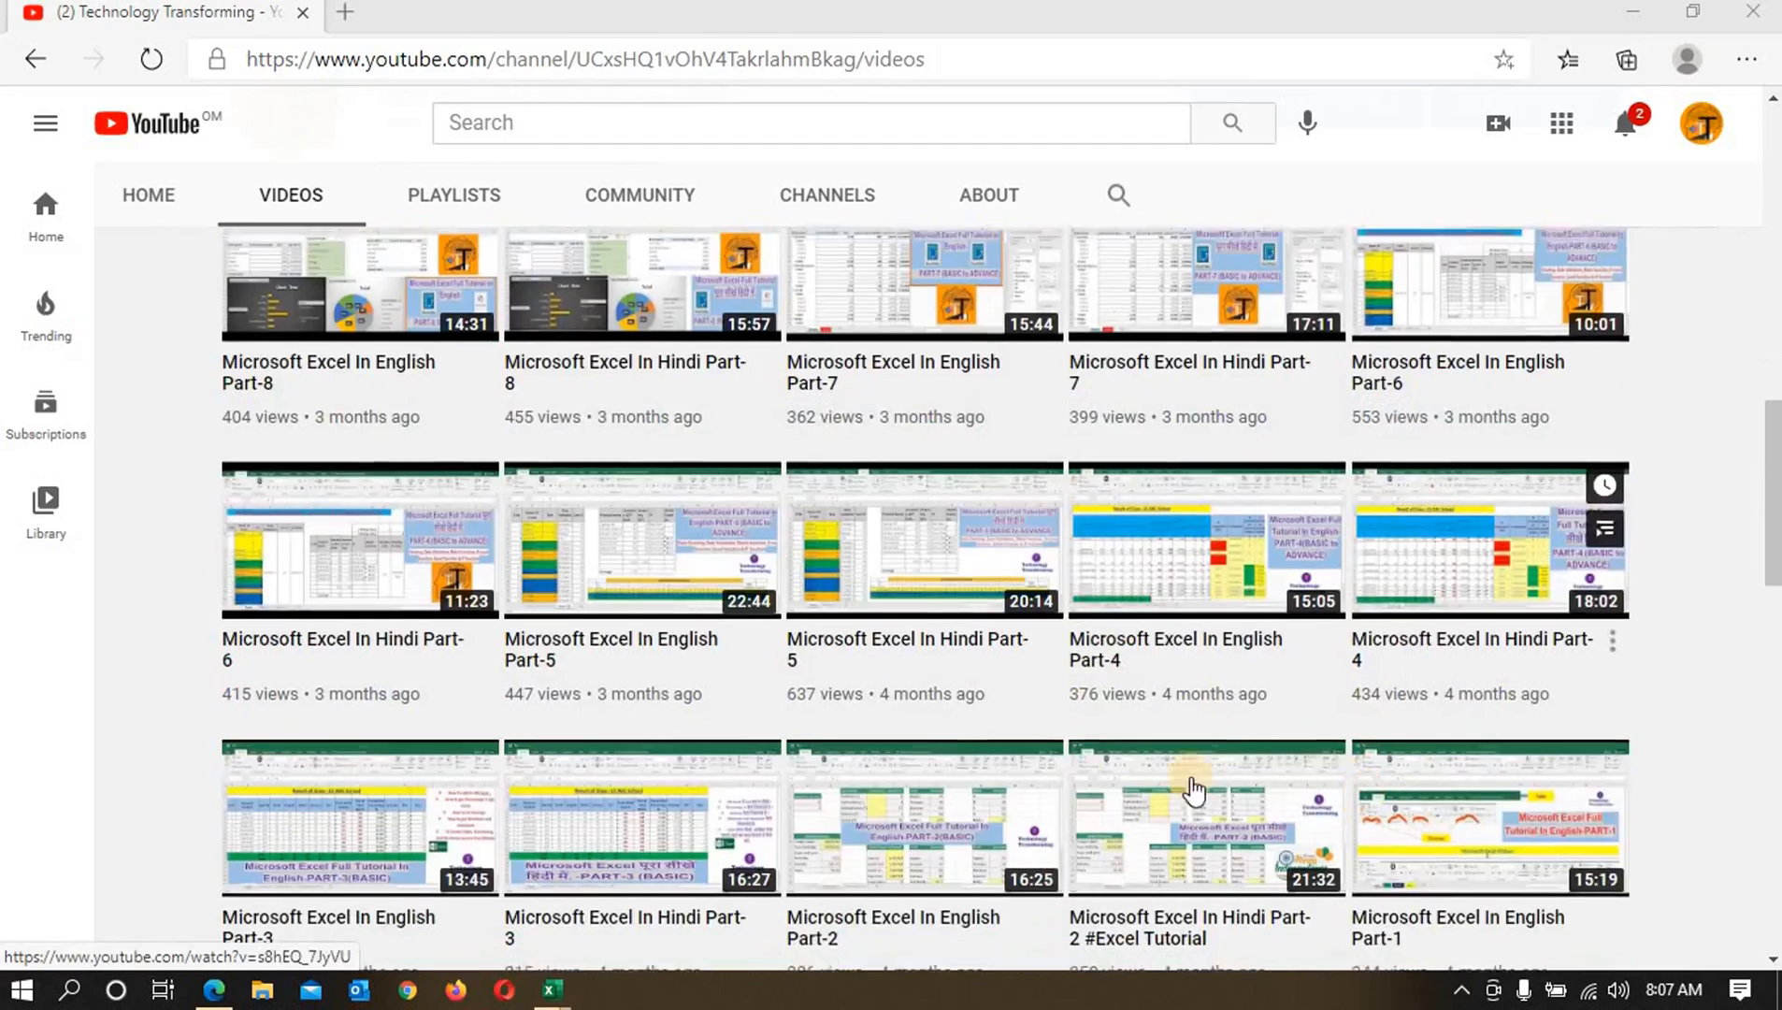
scroll(1187, 752, "up", 15)
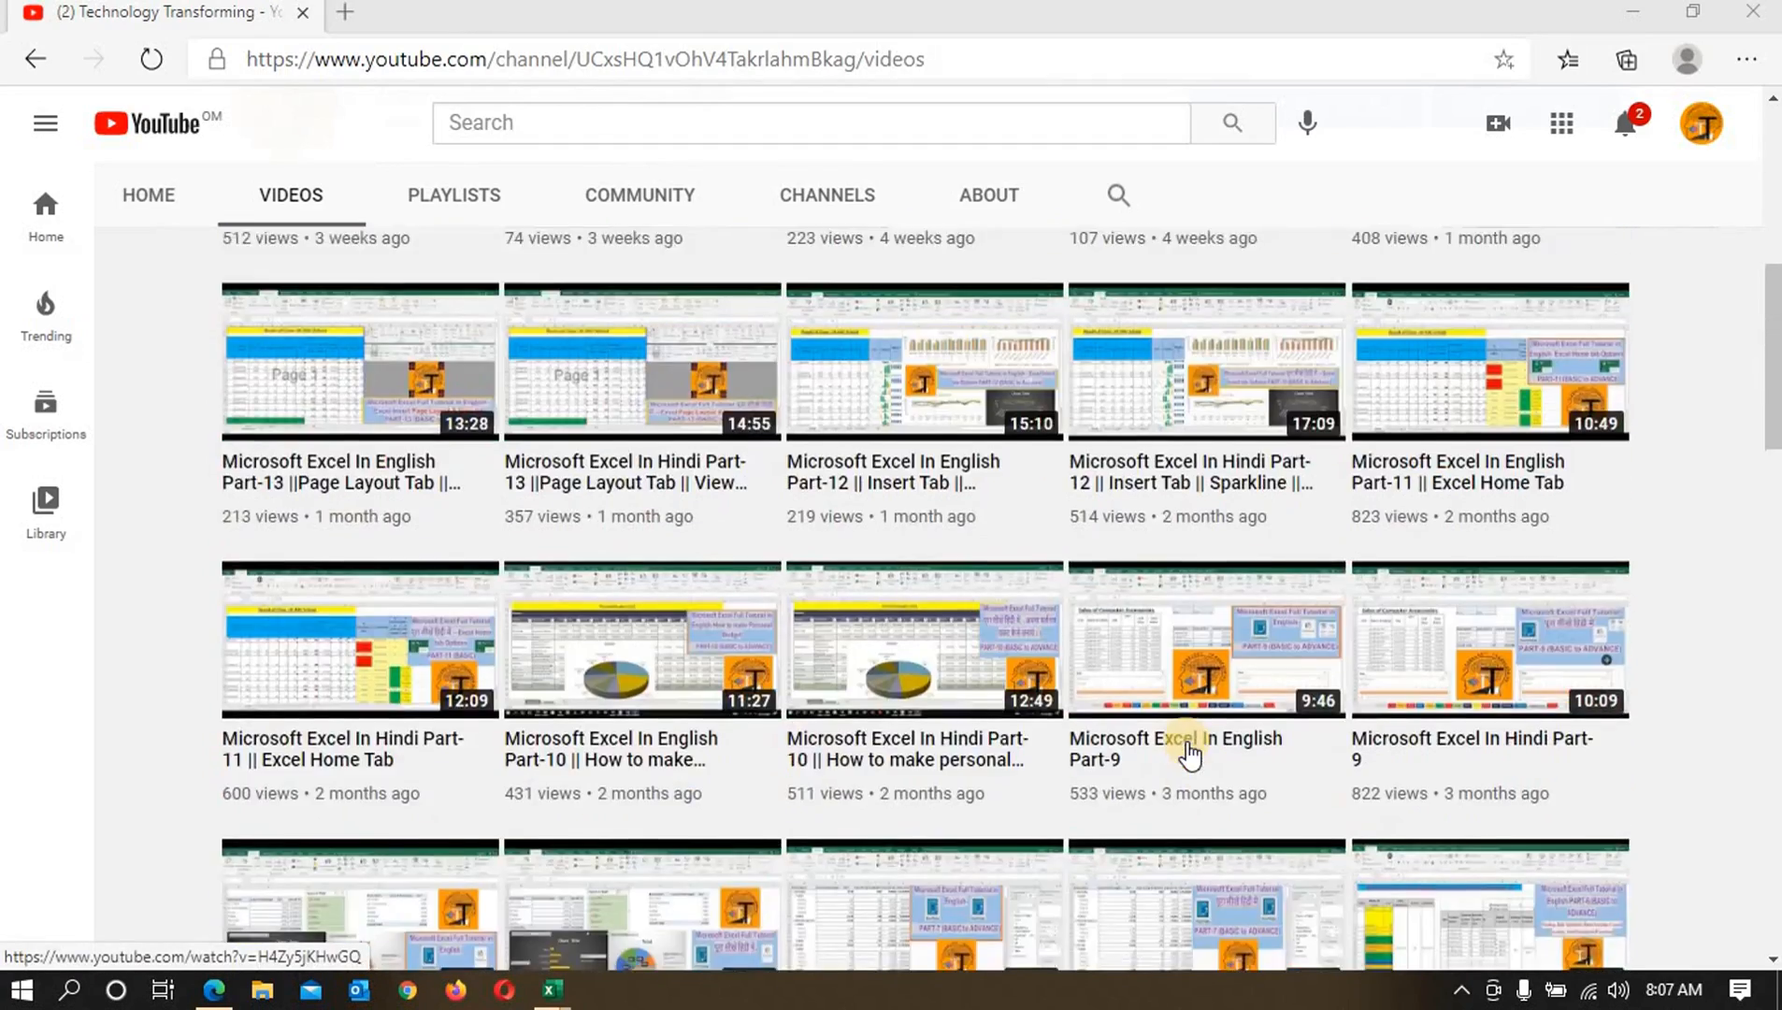
scroll(1183, 748, "down", 4)
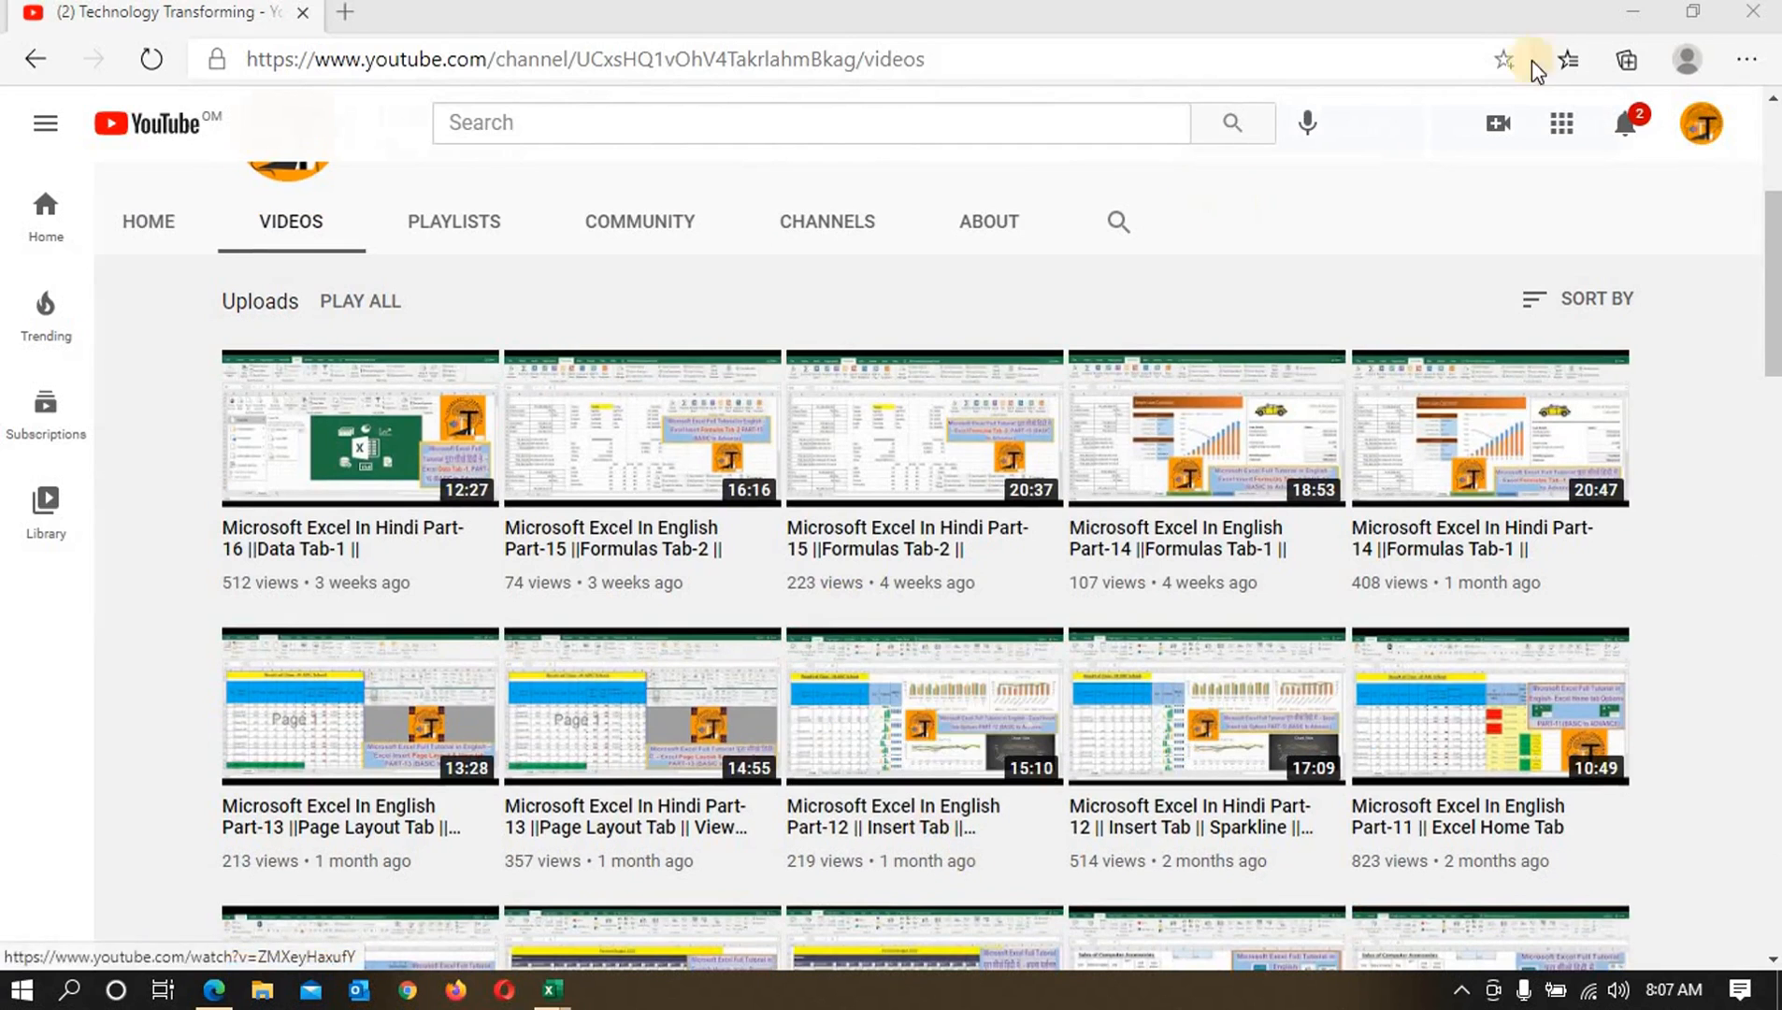
Step: Minimize the browser, switch to the Excel workbook 9_01_2021 Hindi.xlsx, and show Sheet1 with the data commands
left_click(1638, 11)
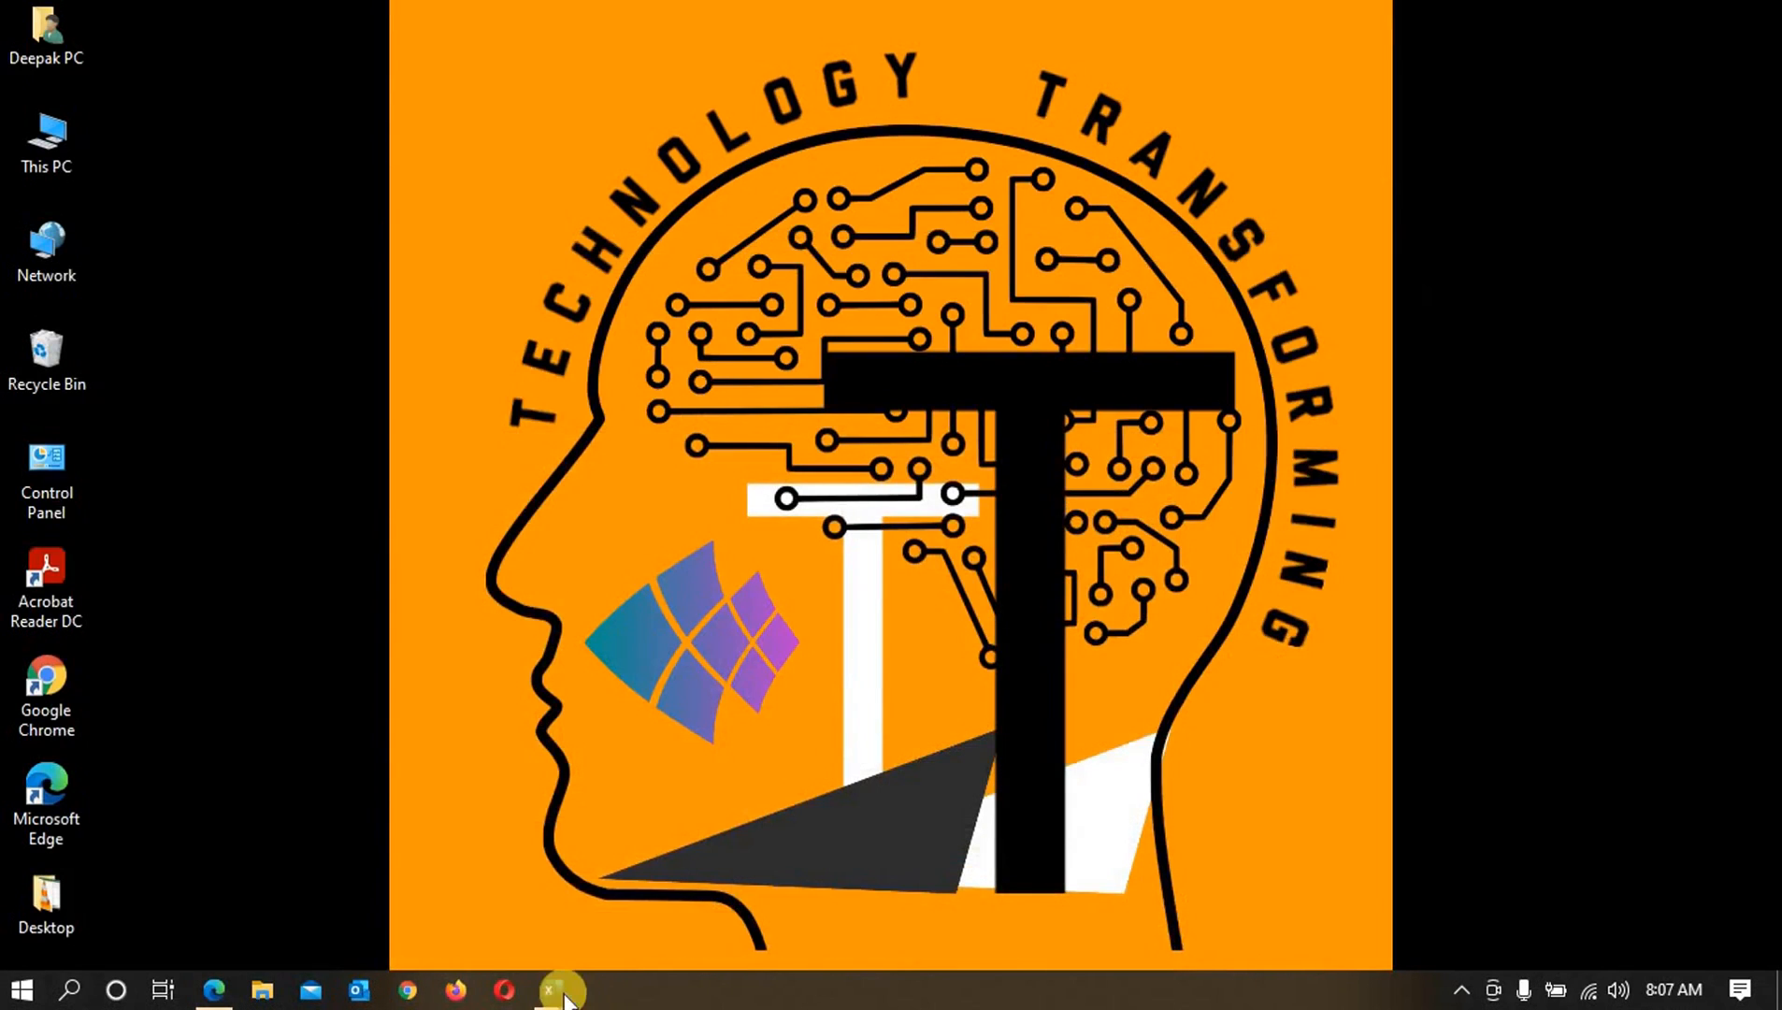
mouse_move(554, 989)
left_click(451, 935)
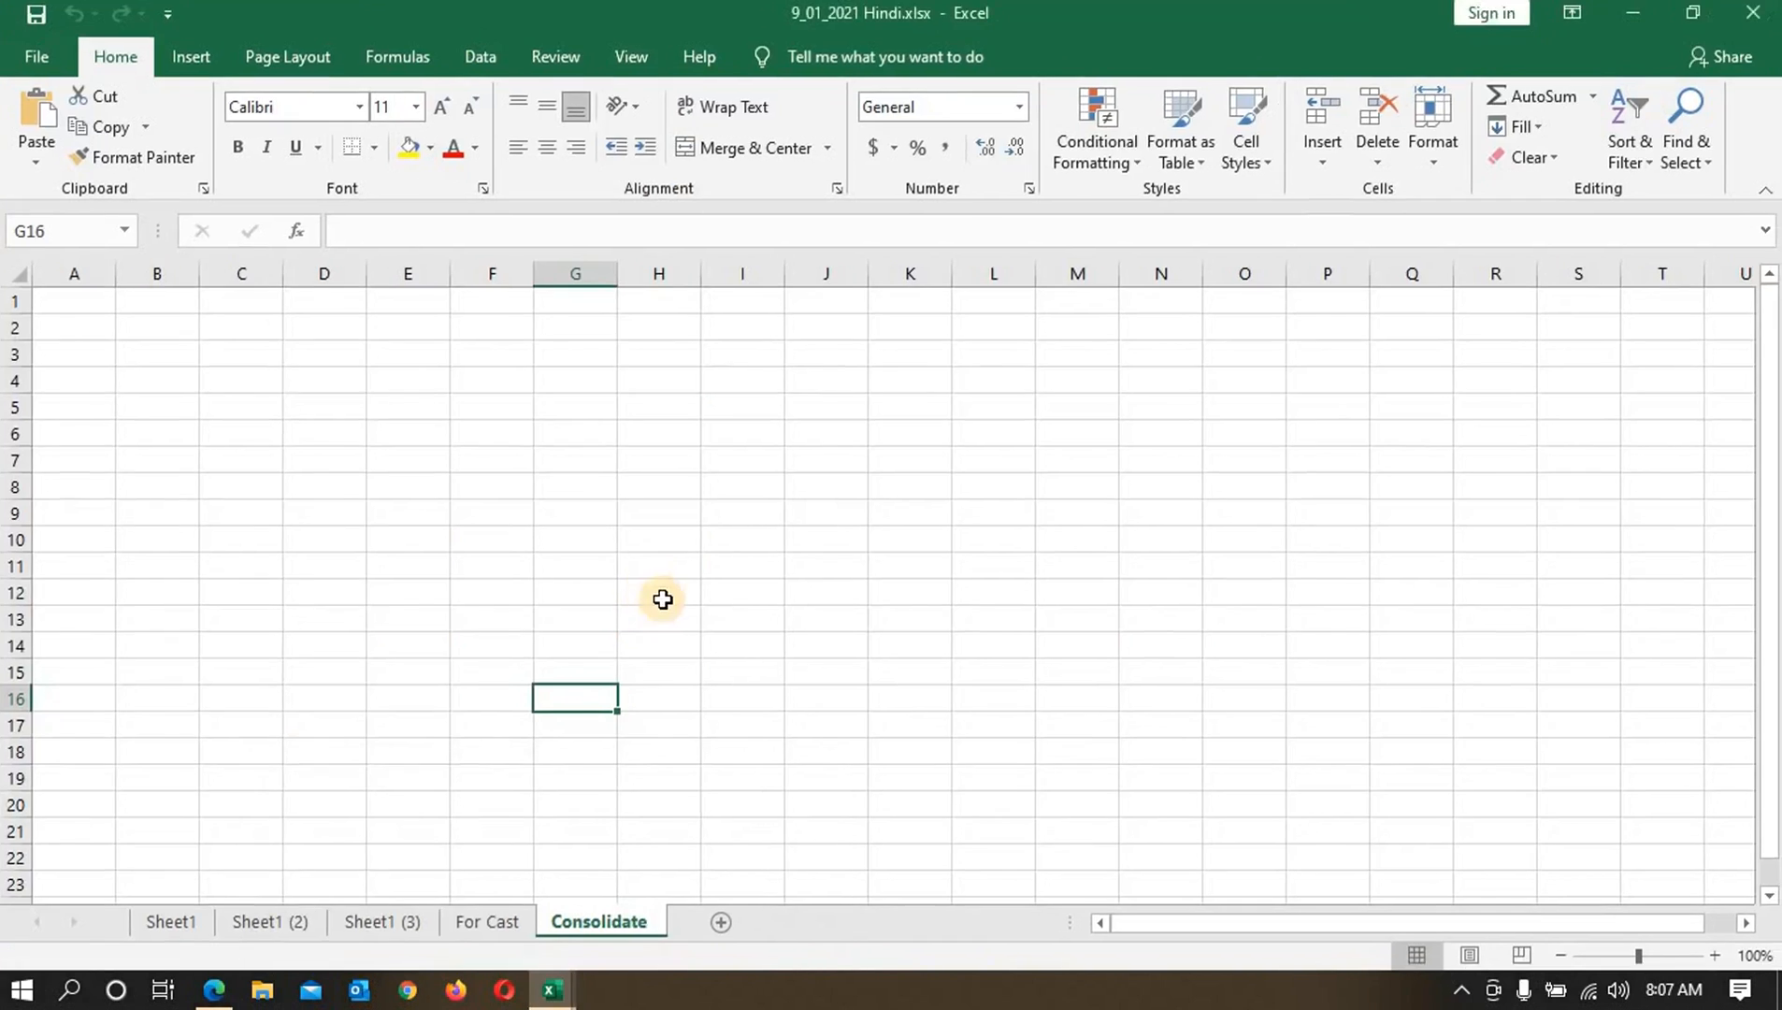
left_click(187, 933)
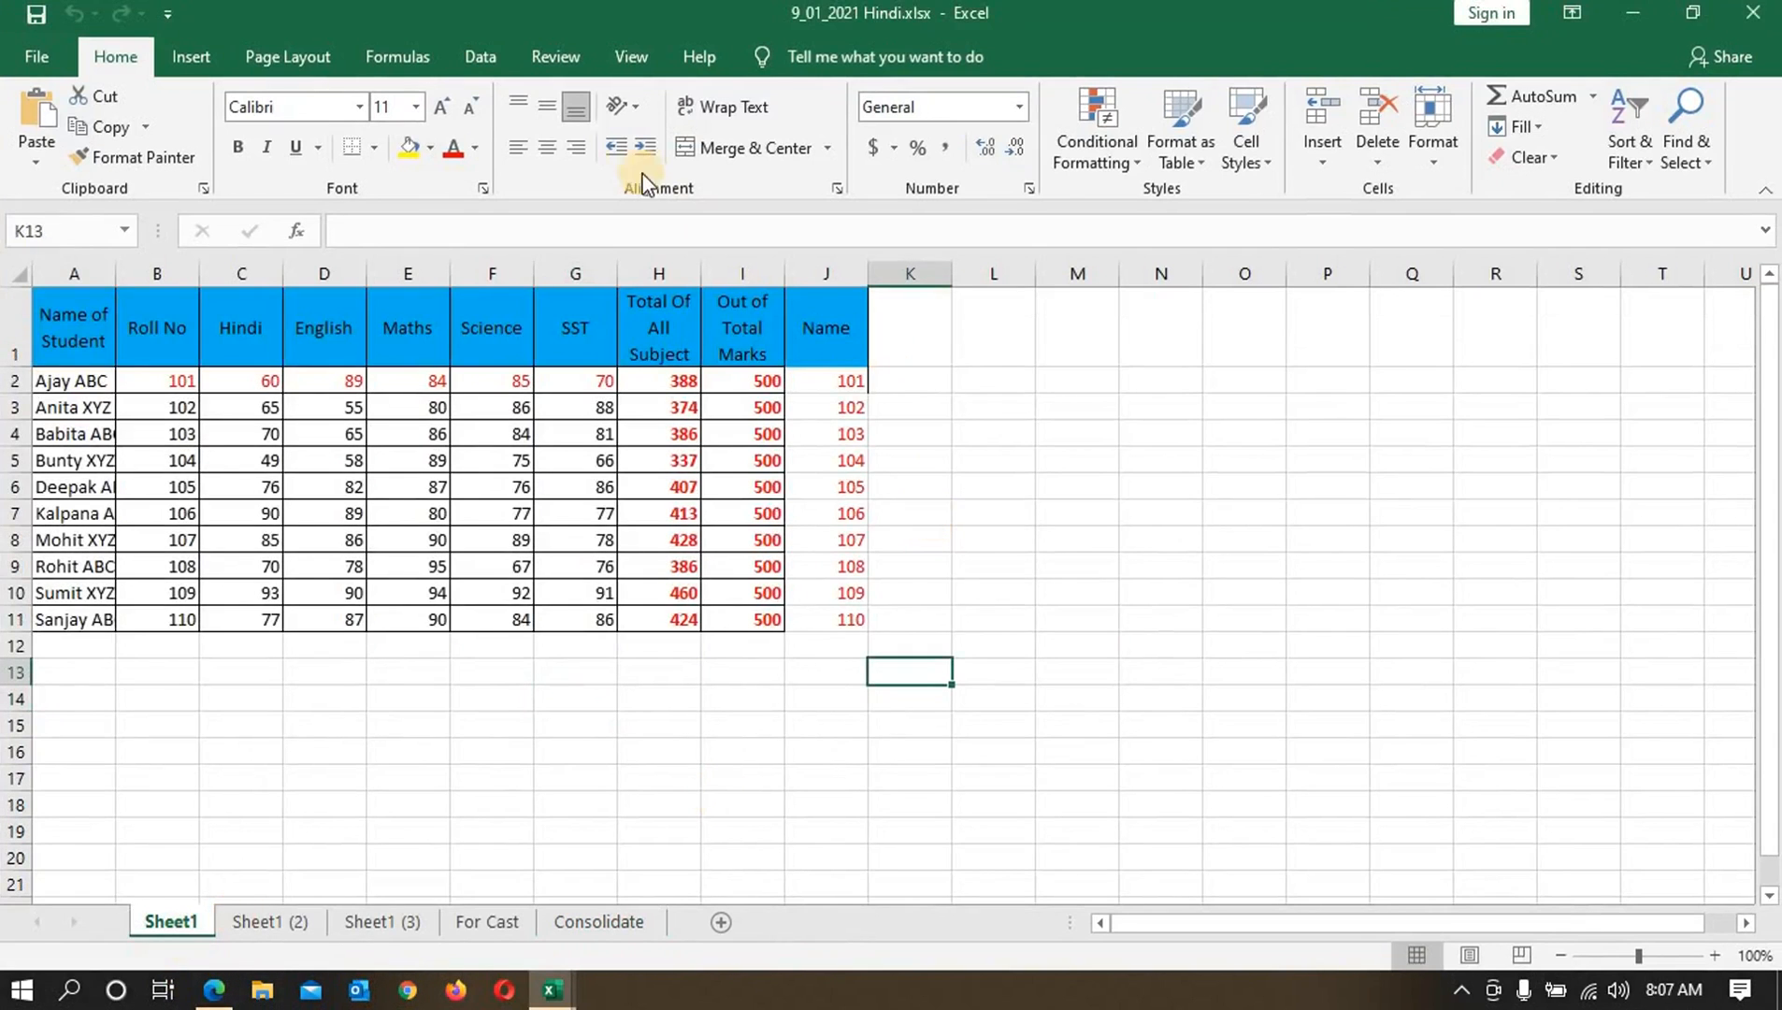
left_click(480, 54)
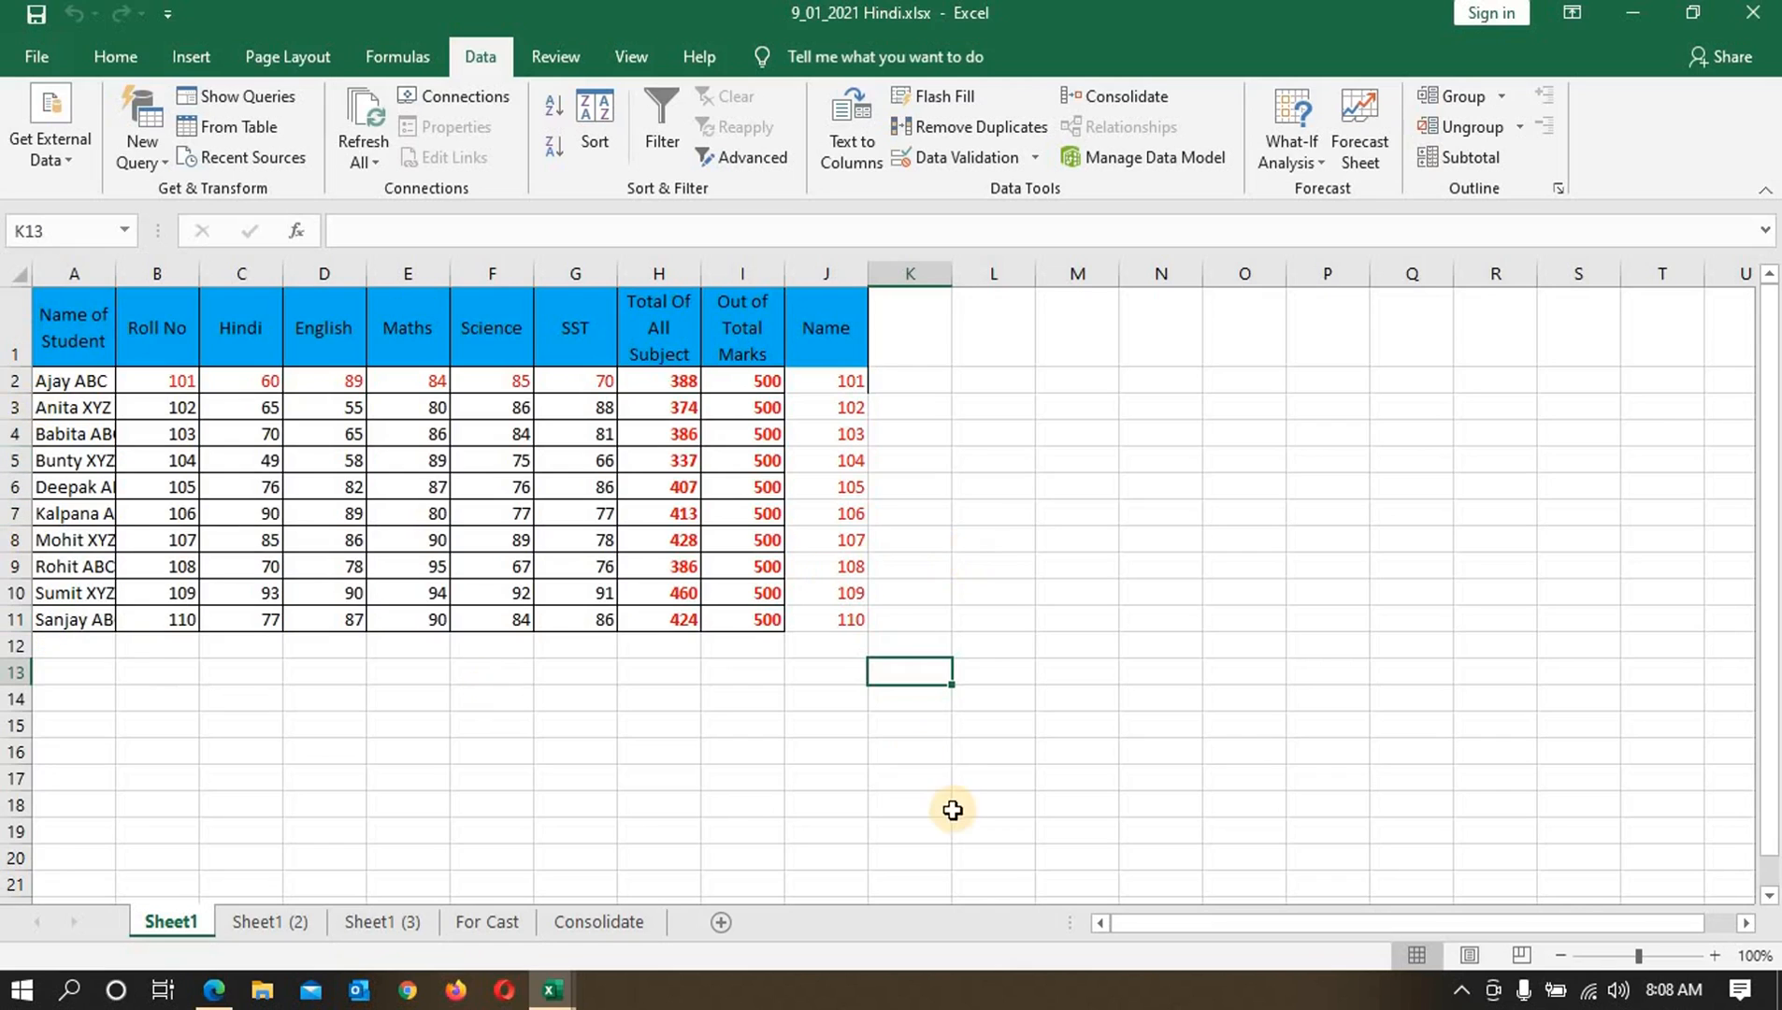
Step: Delete the Name column (column J) beside the student marks table on Sheet1
left_click_drag(927, 385, 936, 624)
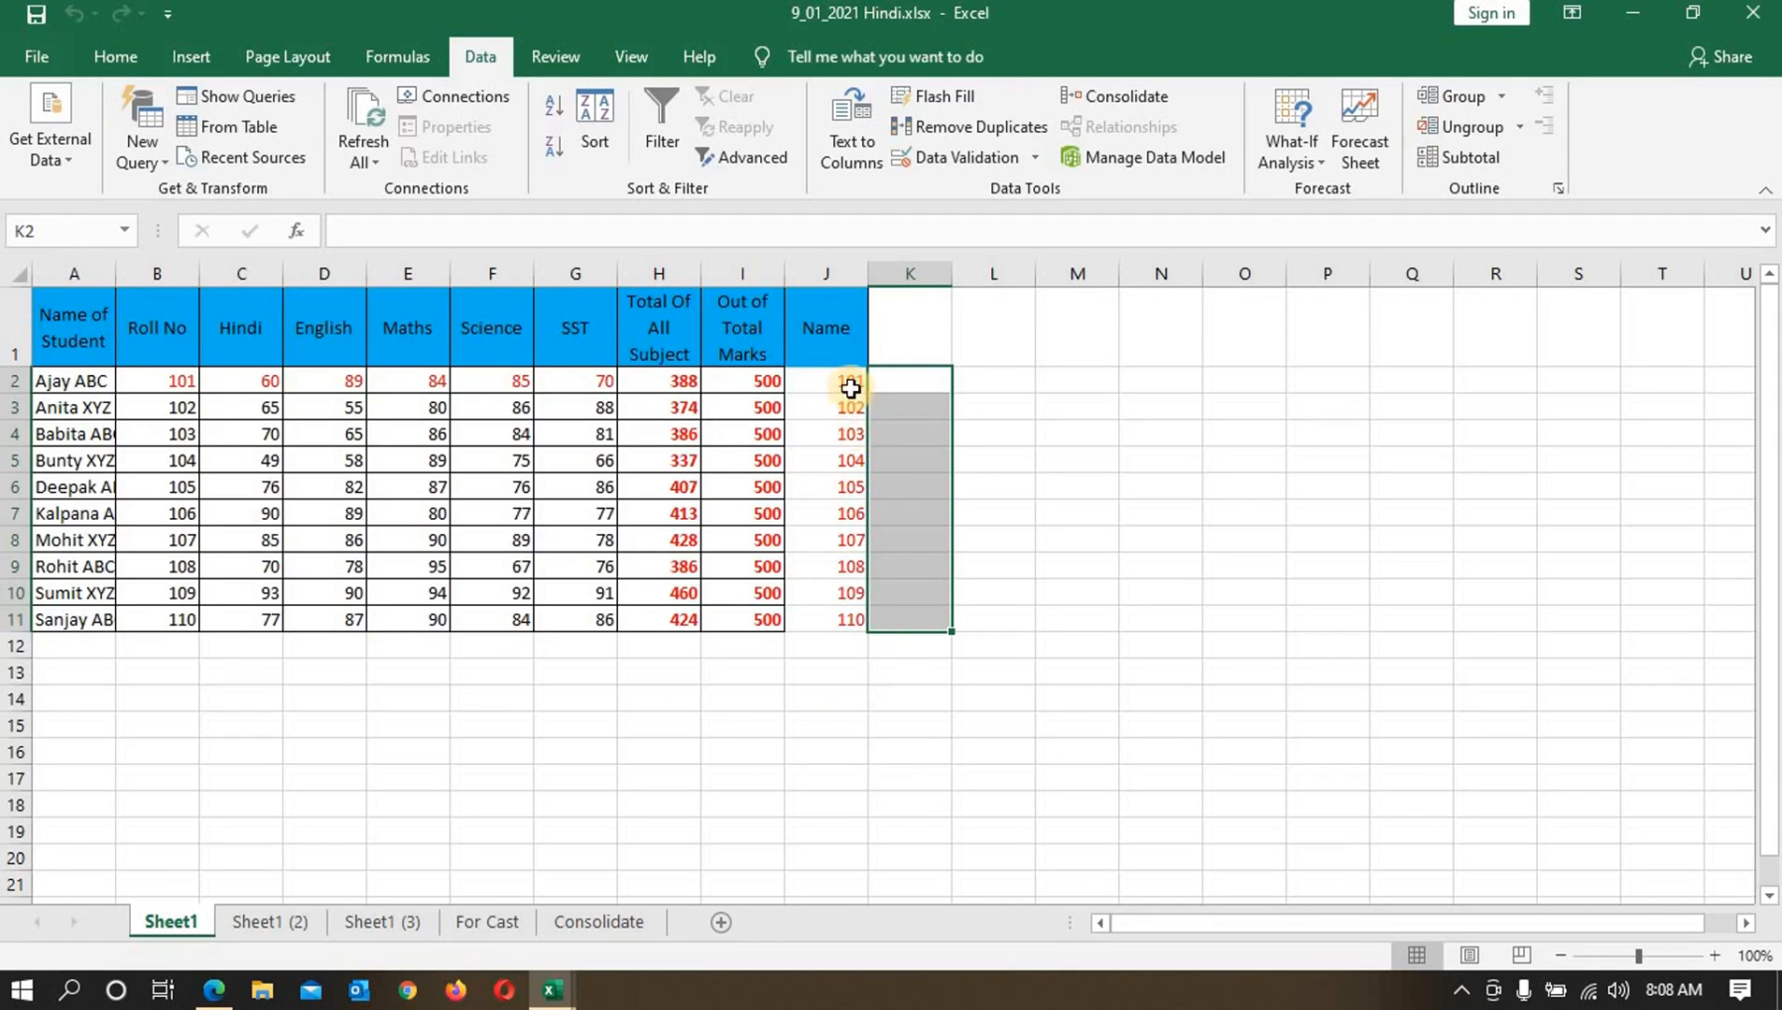
right_click(829, 274)
left_click(896, 490)
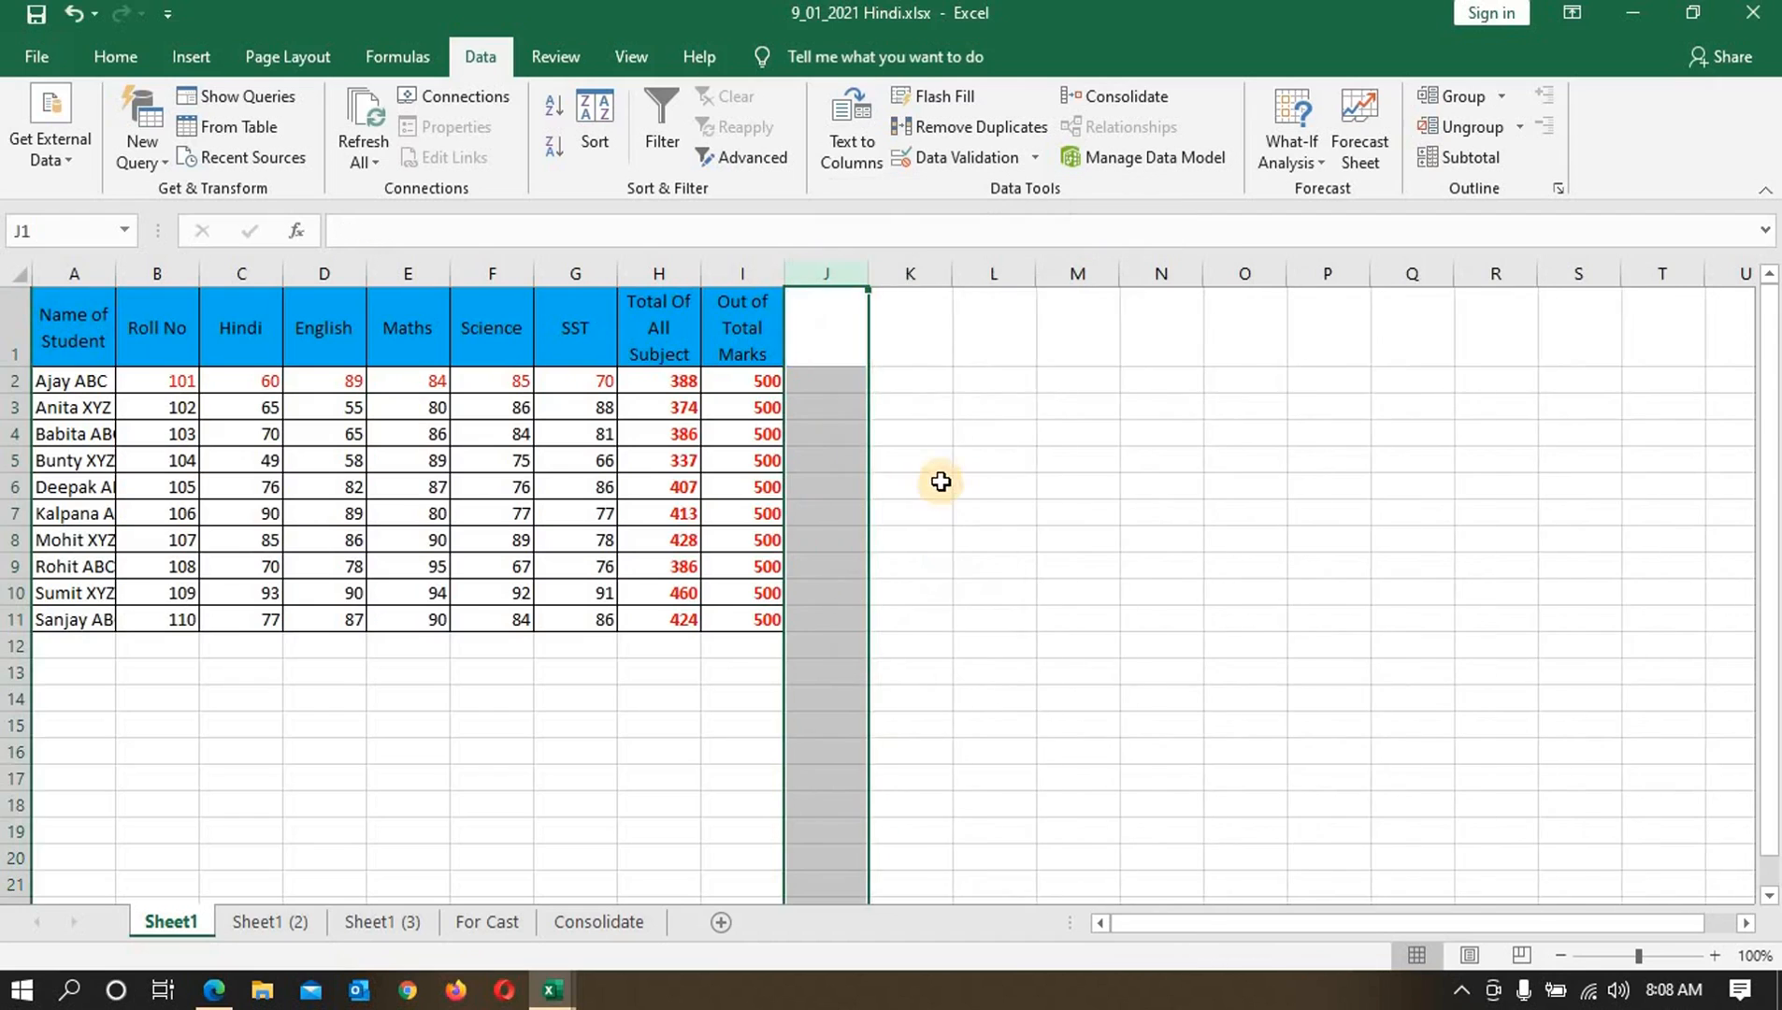
left_click(837, 378)
left_click(920, 326)
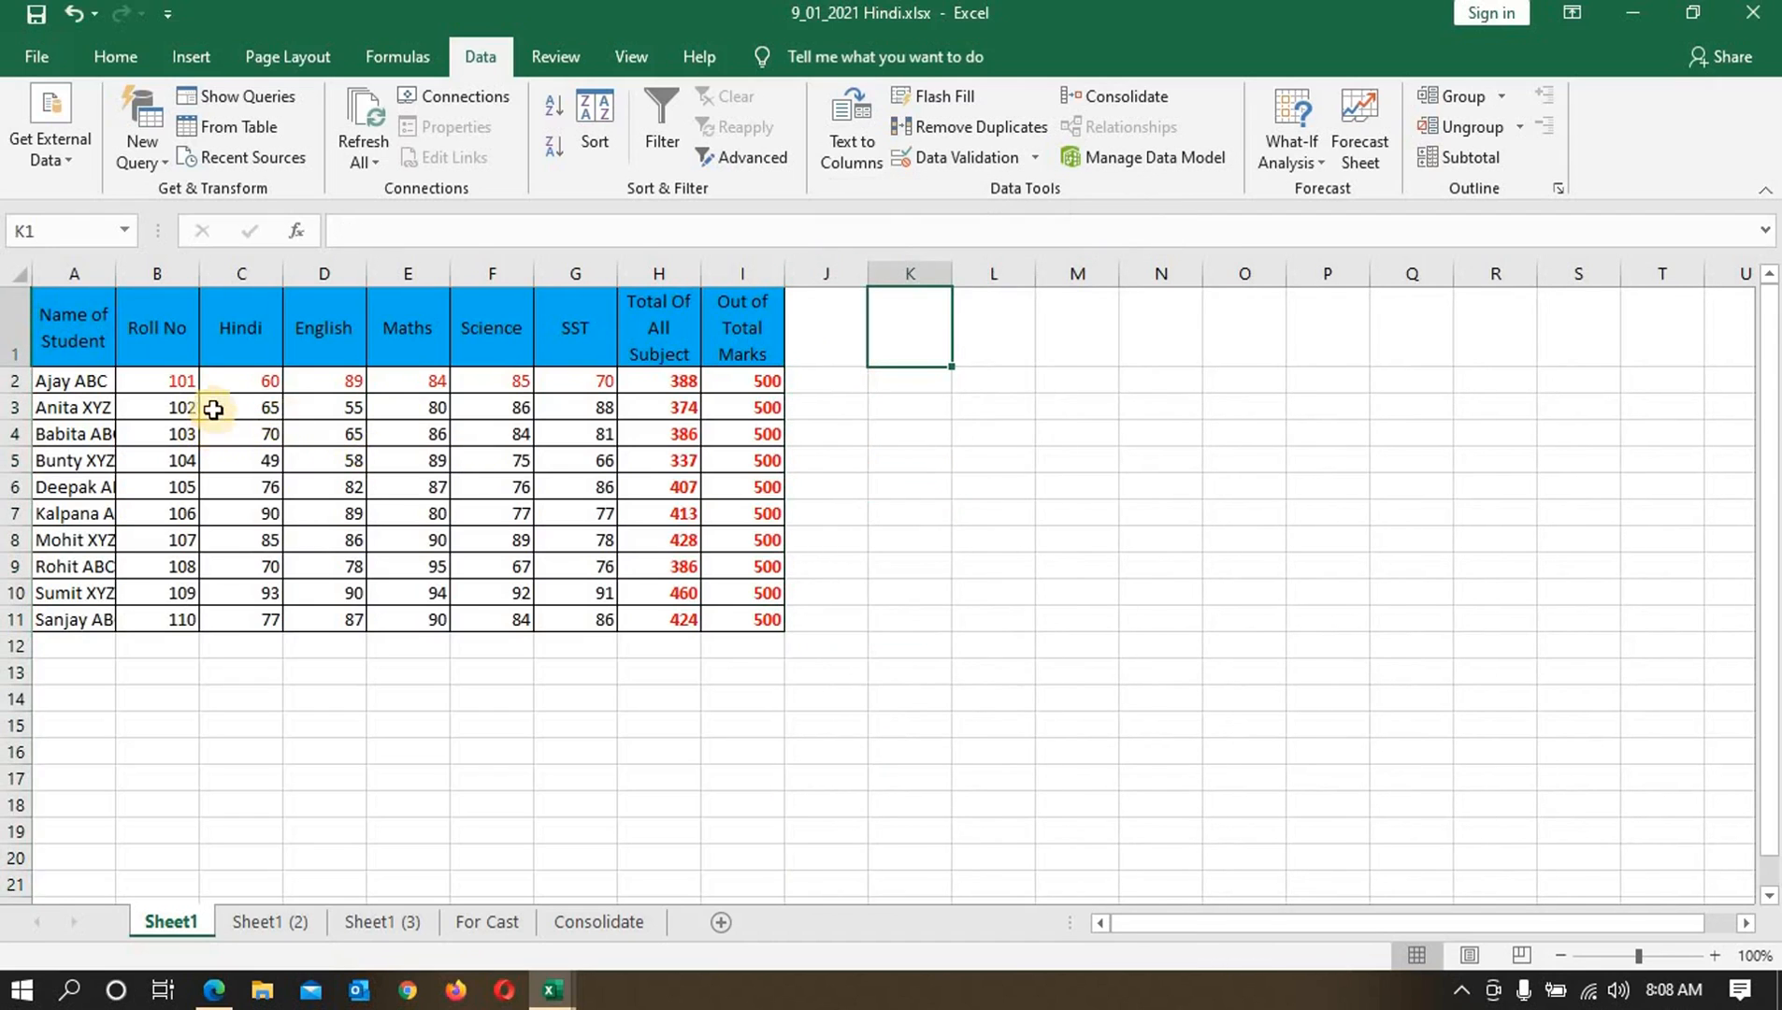
Step: Copy the Roll No header from B1 into cell K1
left_click(163, 352)
key("ctrl+c")
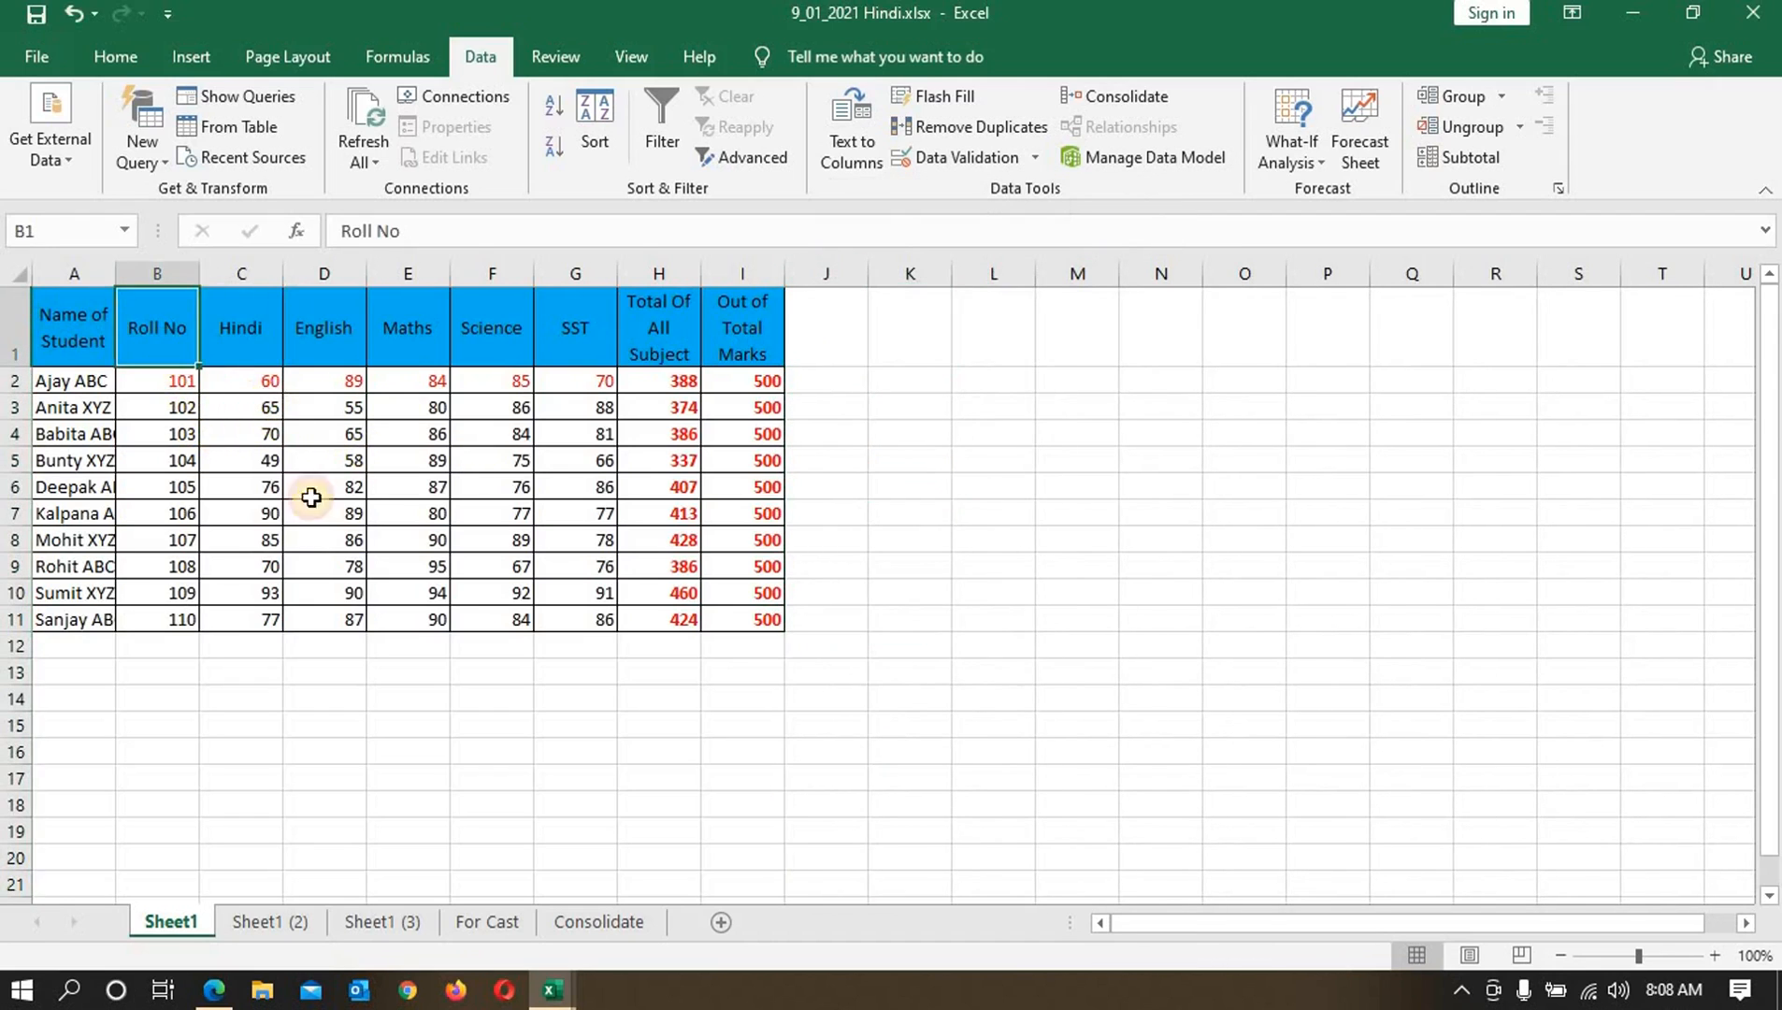
left_click(902, 323)
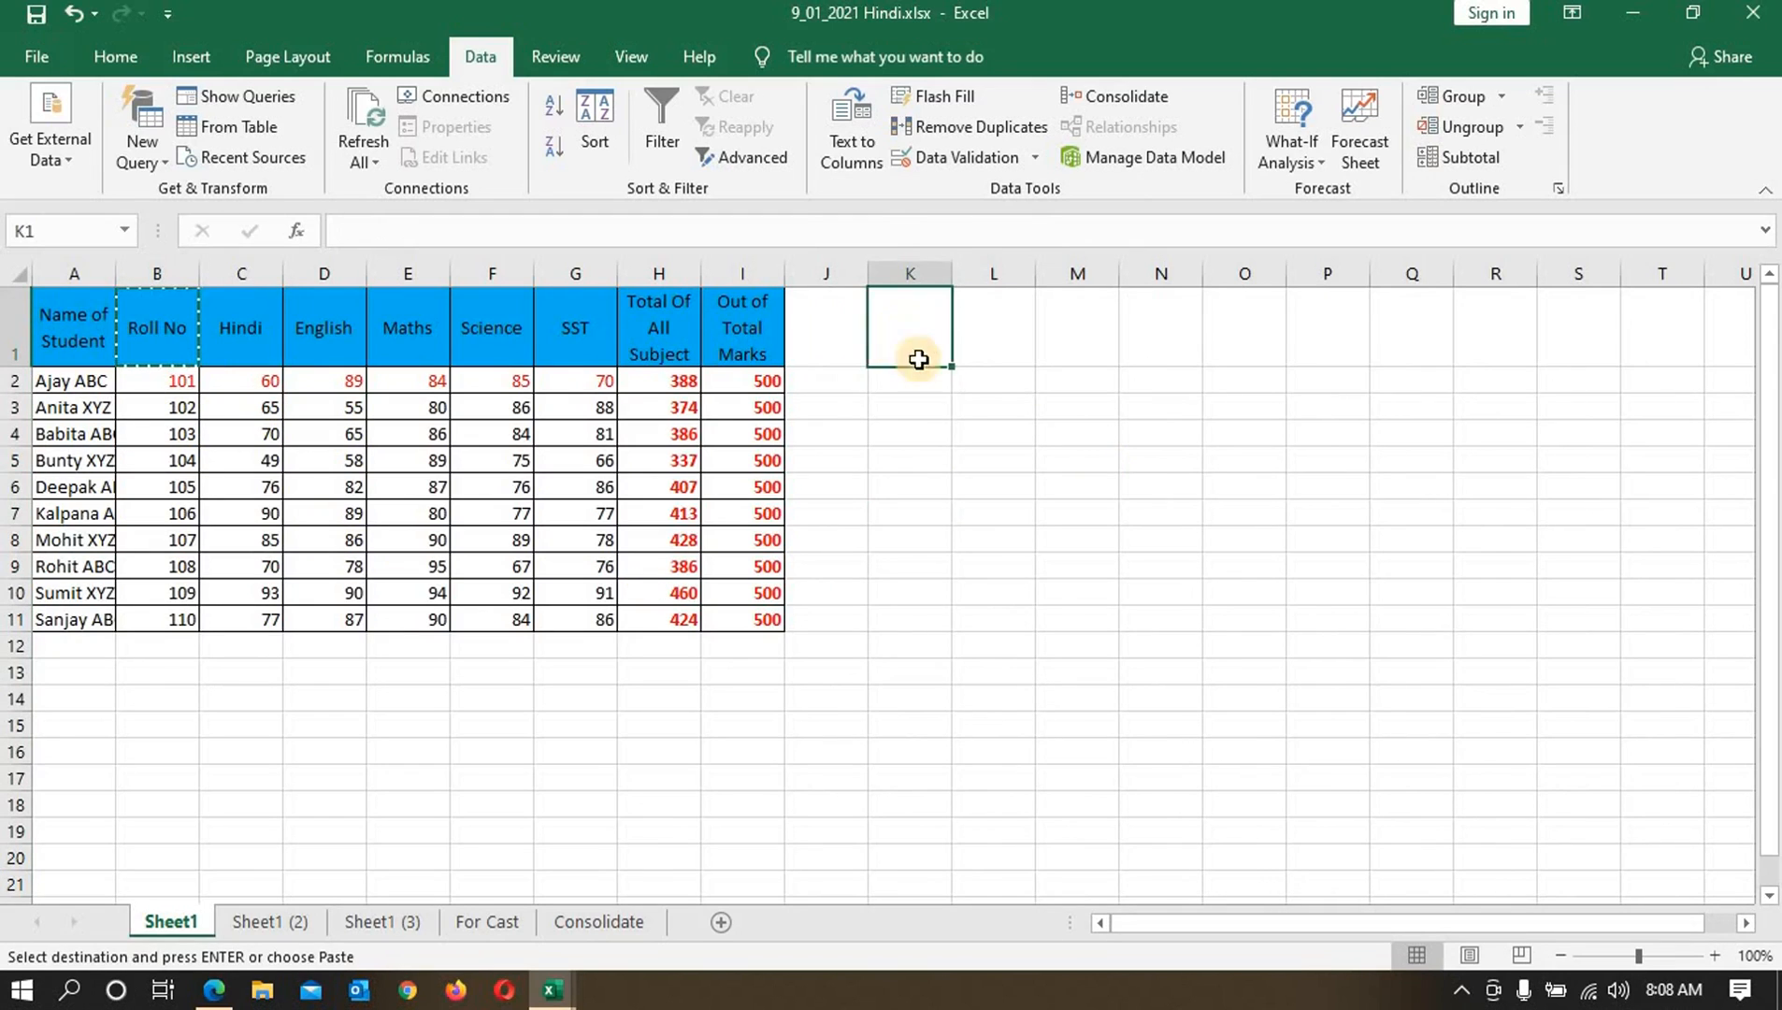
key("ctrl+v")
key("Down")
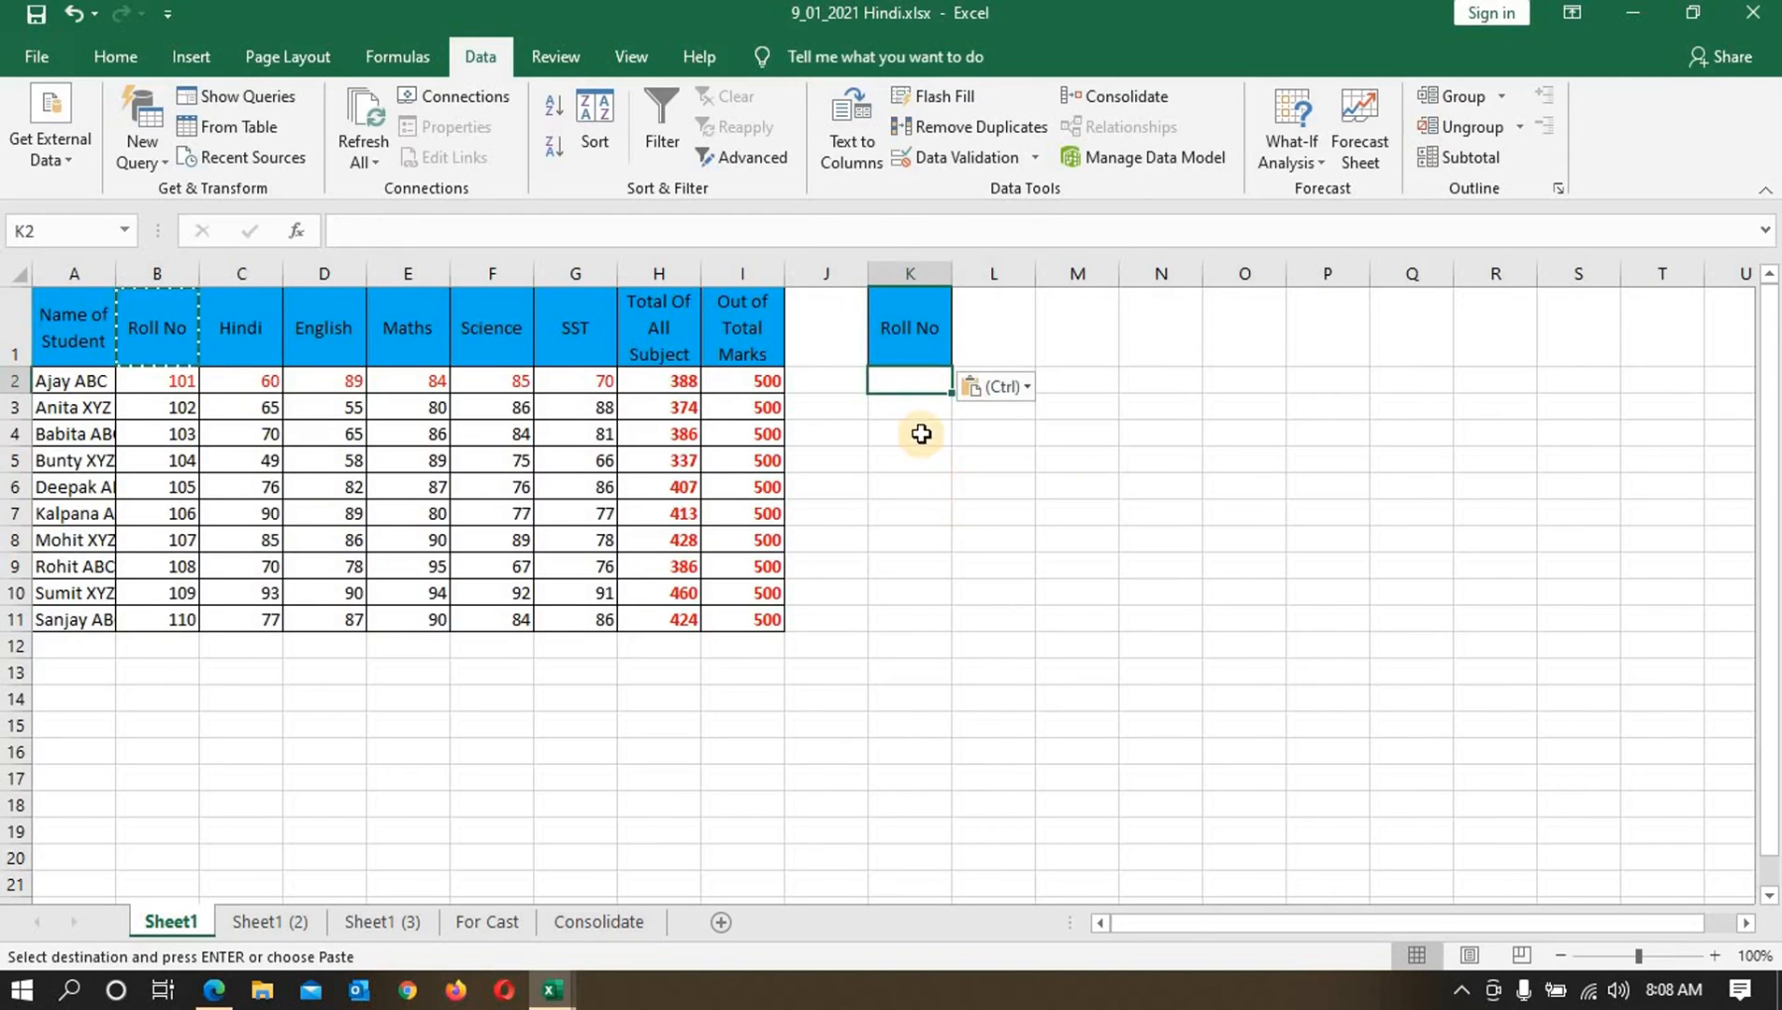
Step: Apply Data Validation to K2:K11, allowing only whole numbers between a minimum and a maximum value
left_click_drag(911, 378, 895, 622)
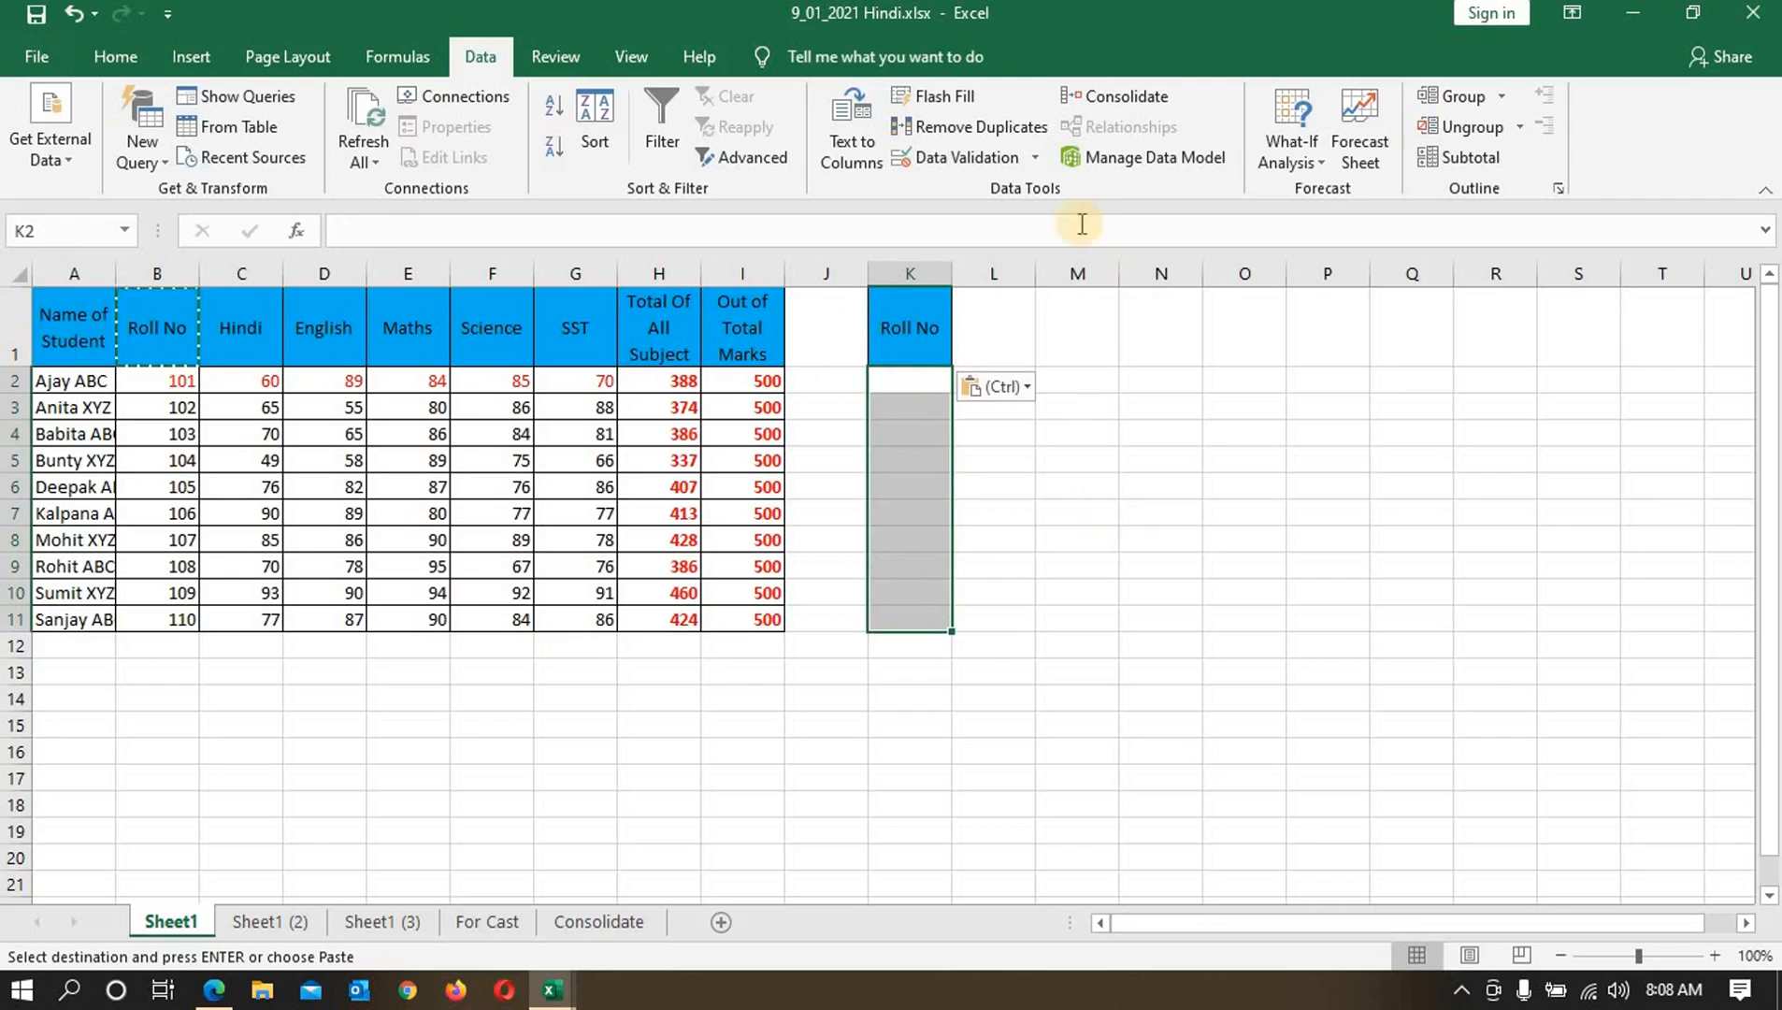
left_click(1035, 157)
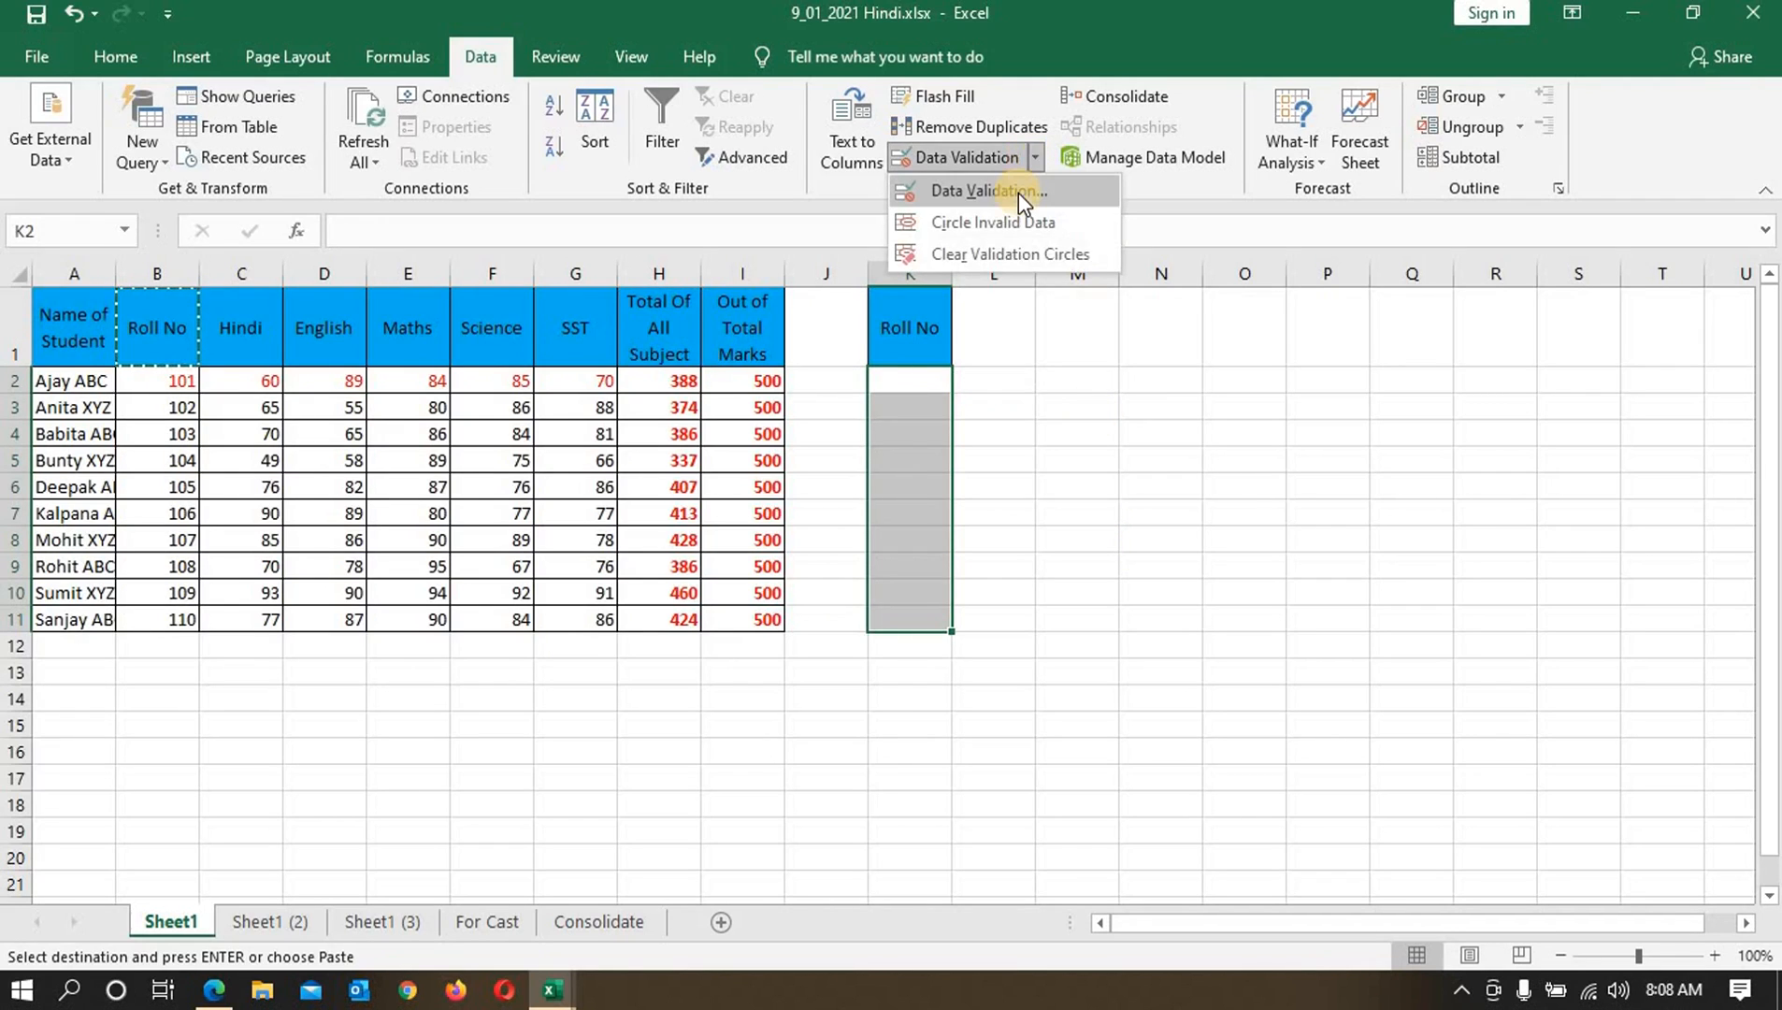
left_click(1018, 191)
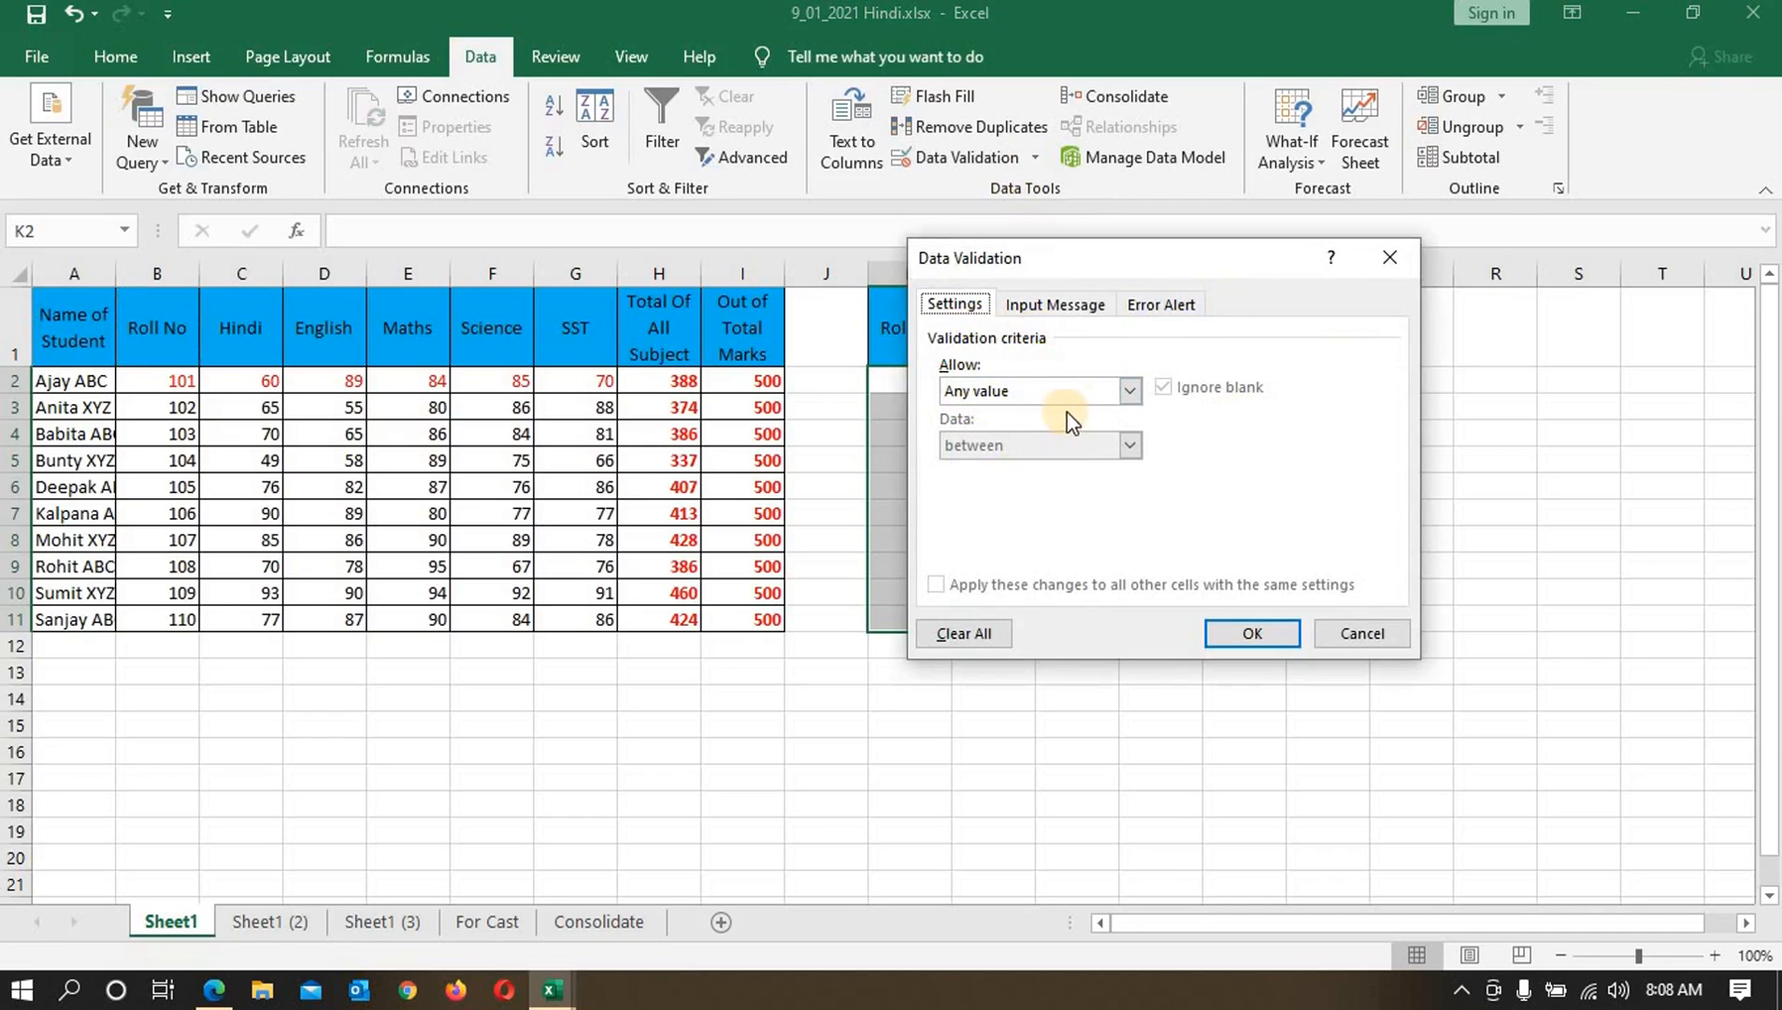
left_click(1130, 390)
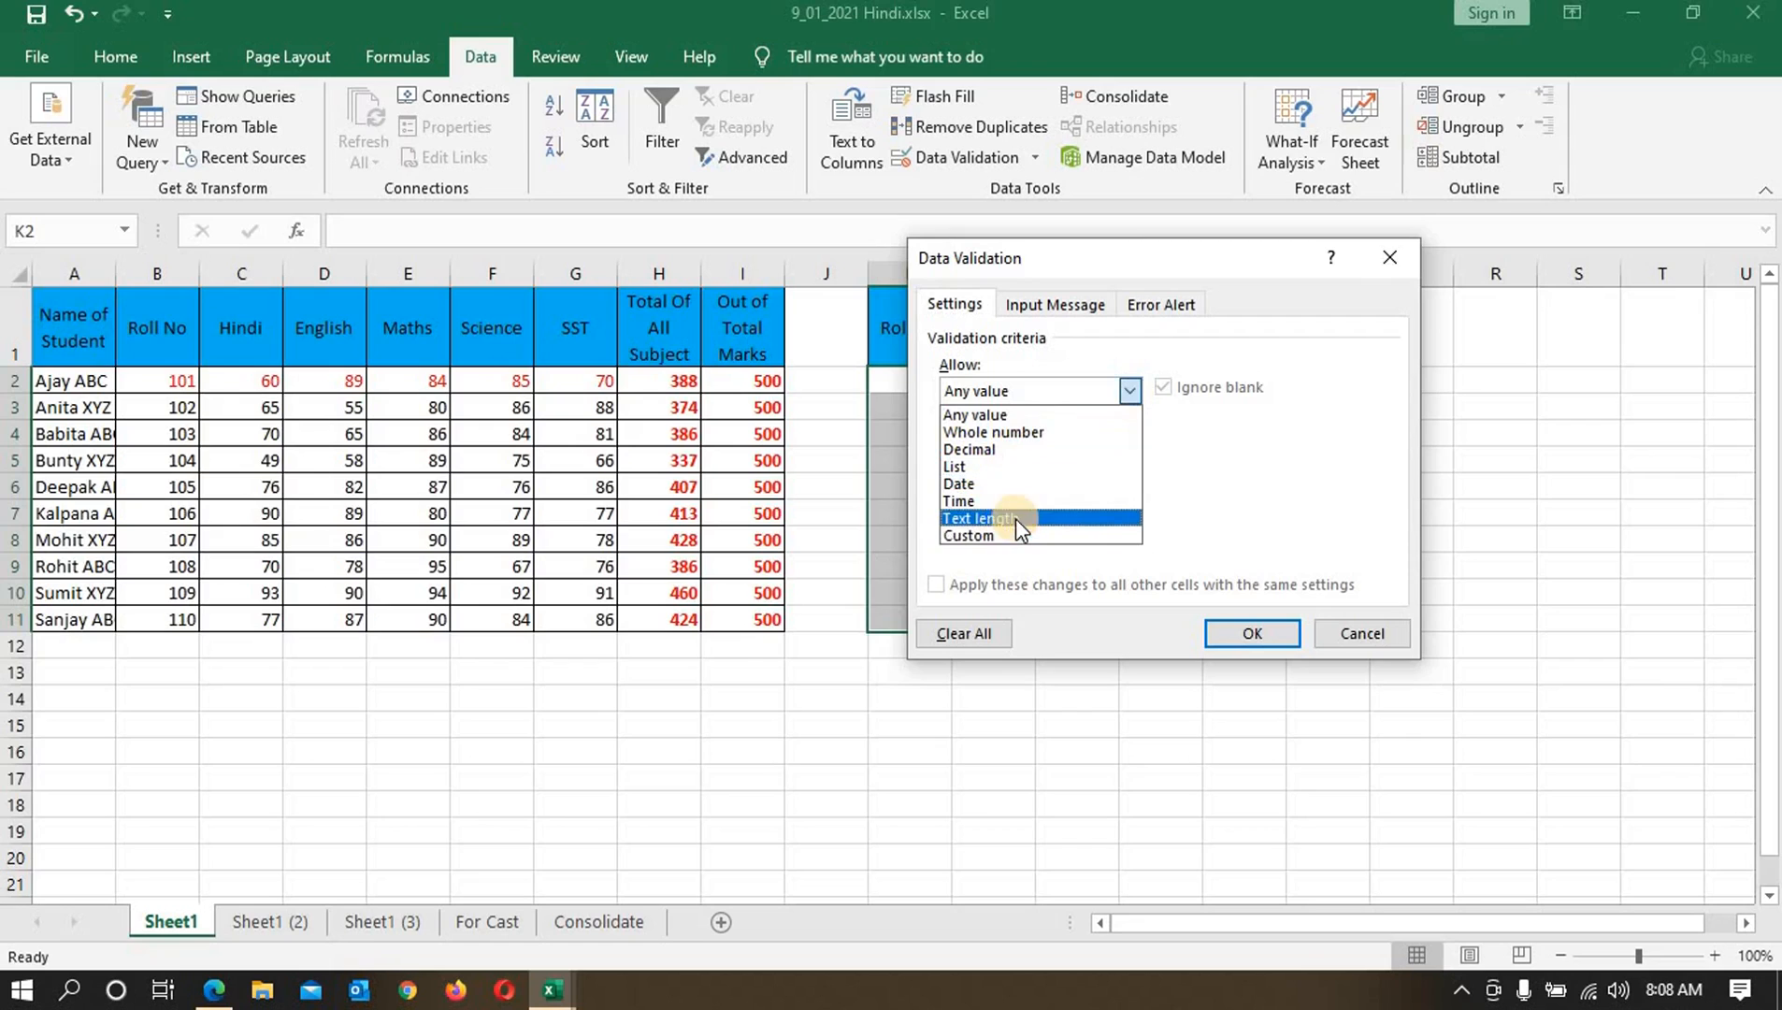
left_click(1015, 435)
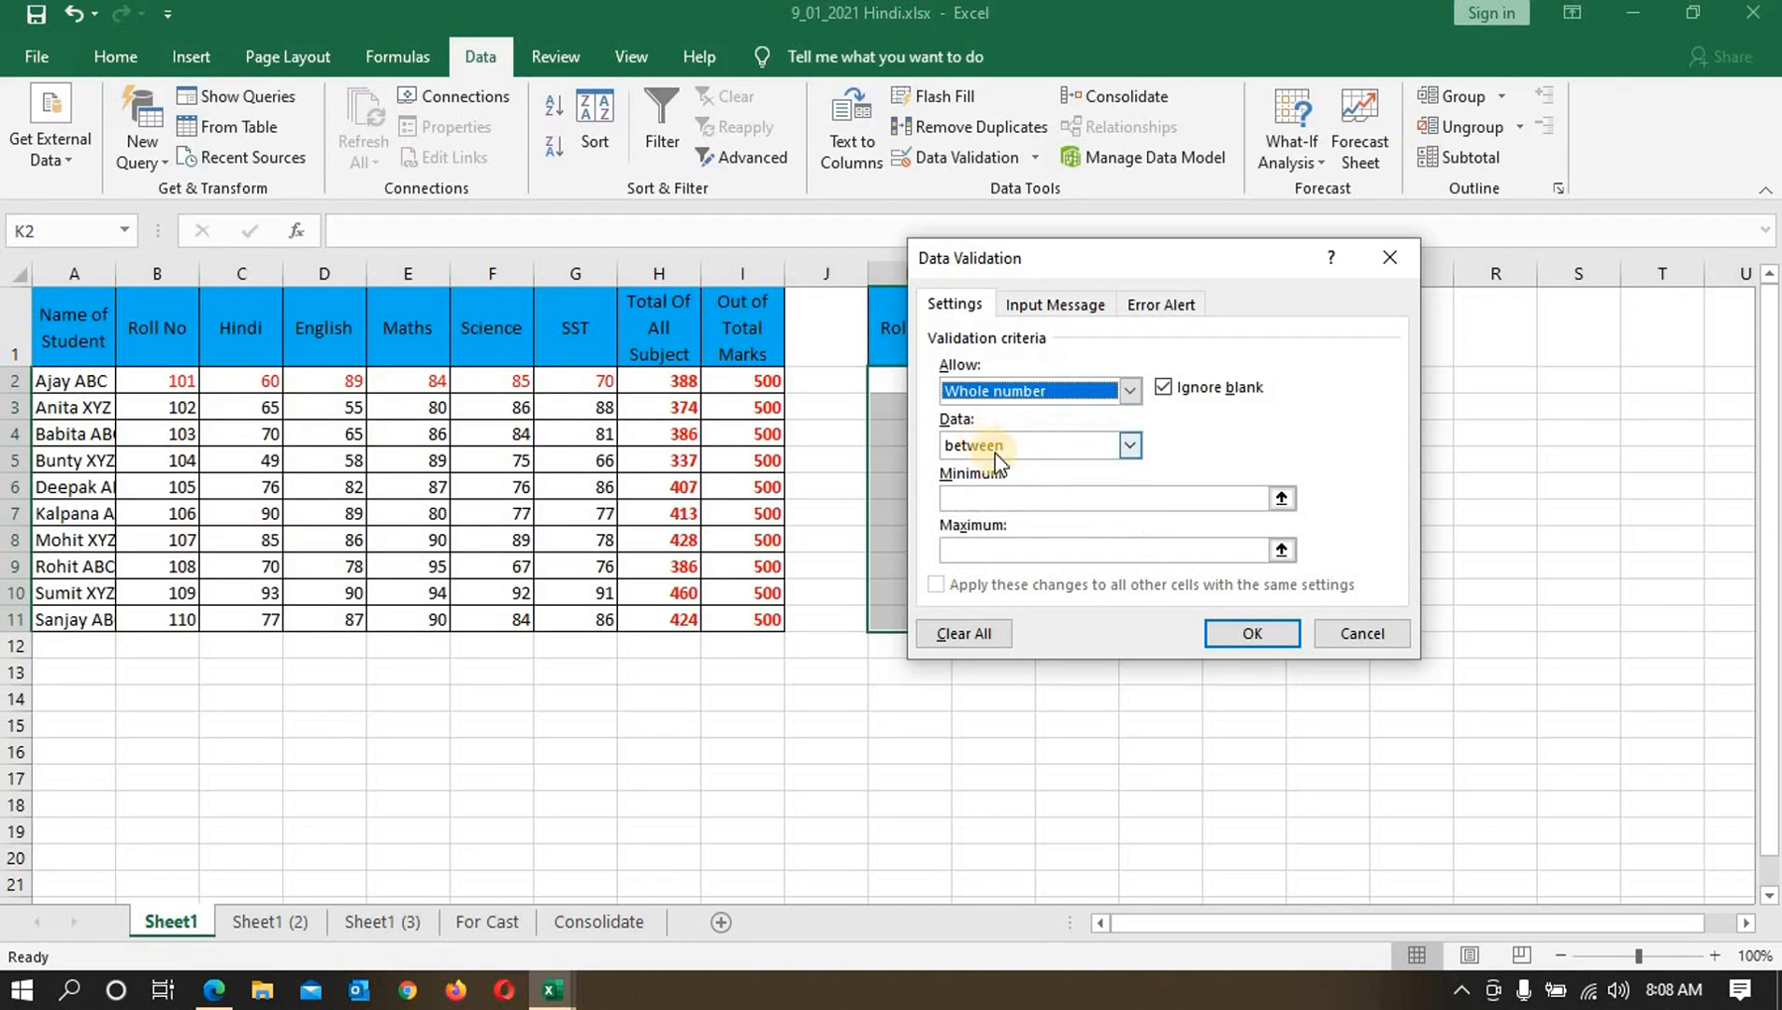
left_click(1129, 446)
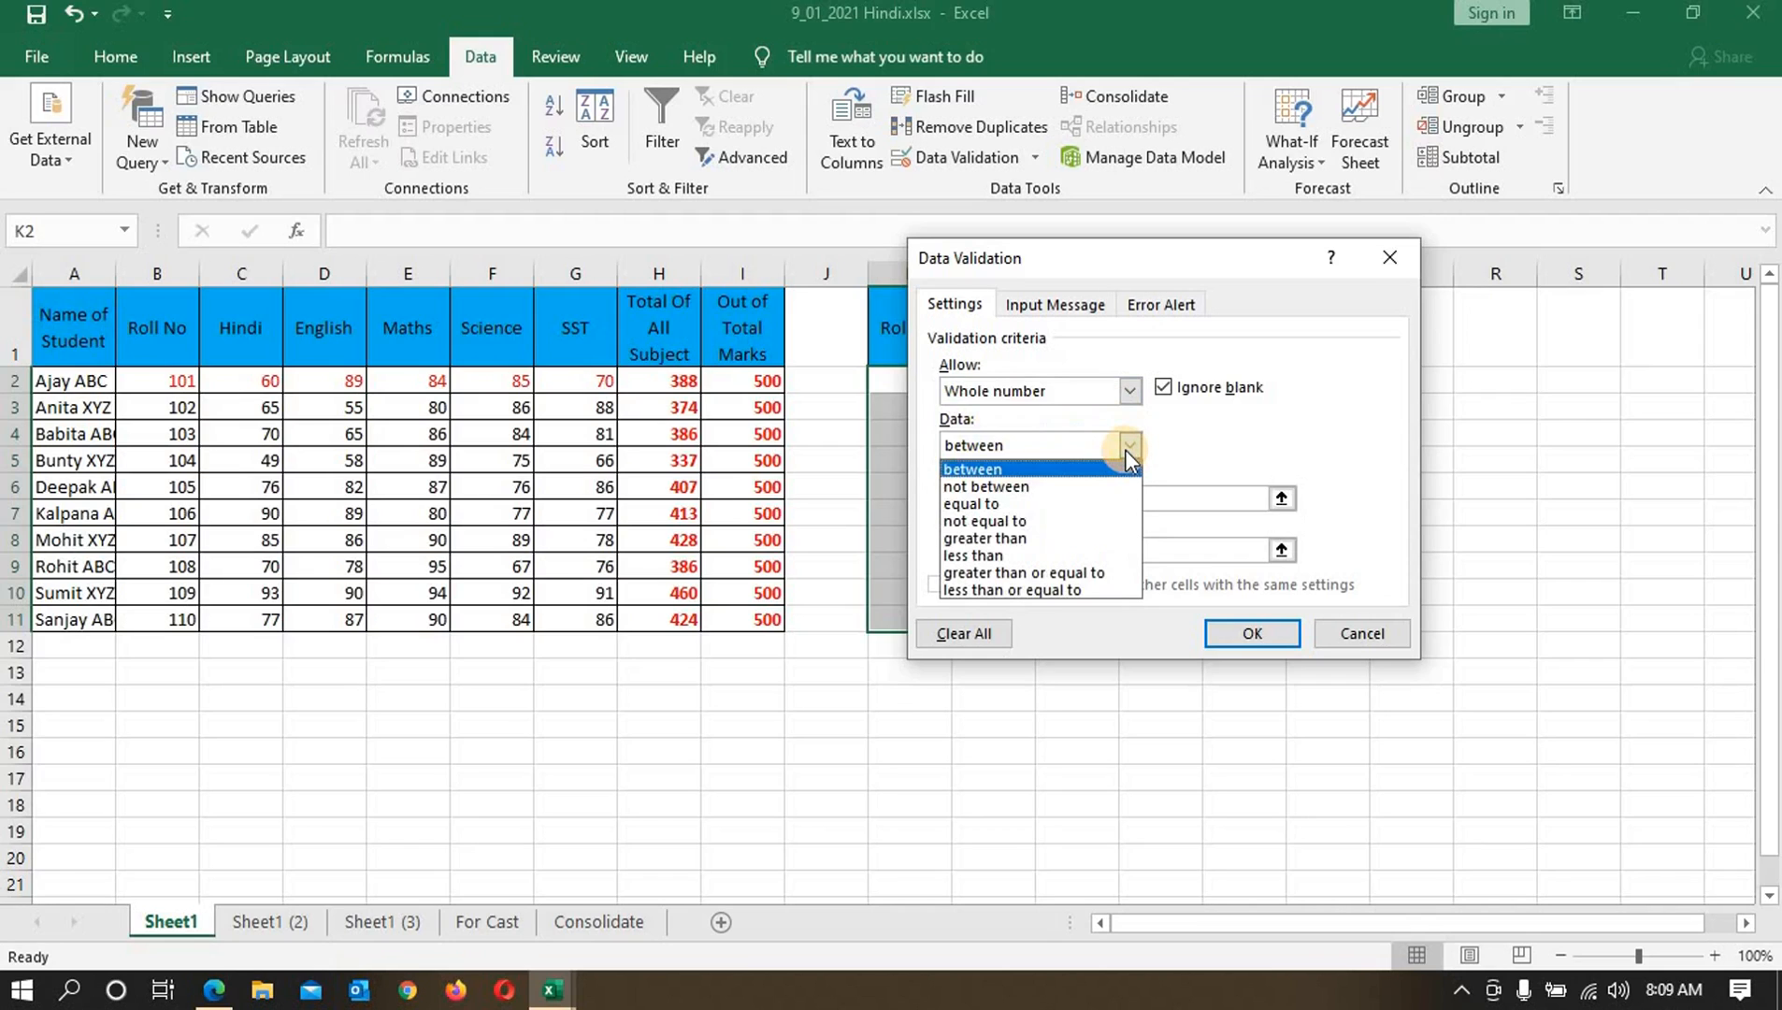
left_click(1227, 441)
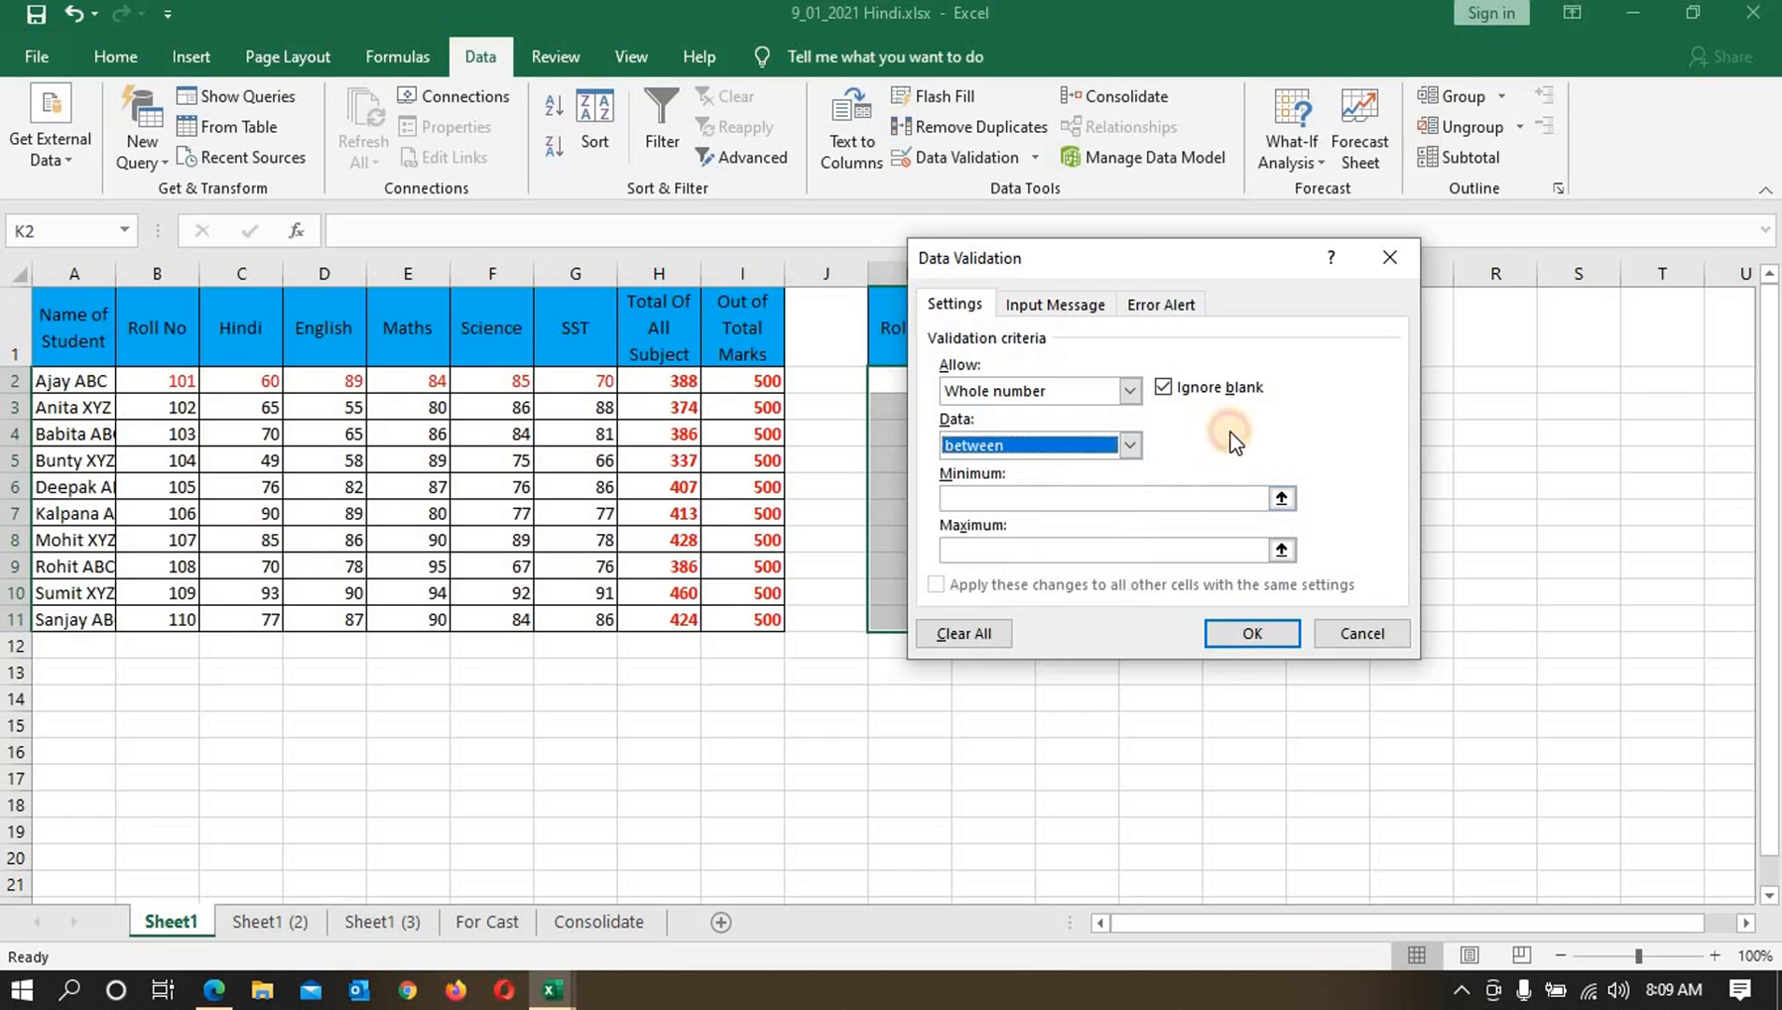
left_click(1033, 507)
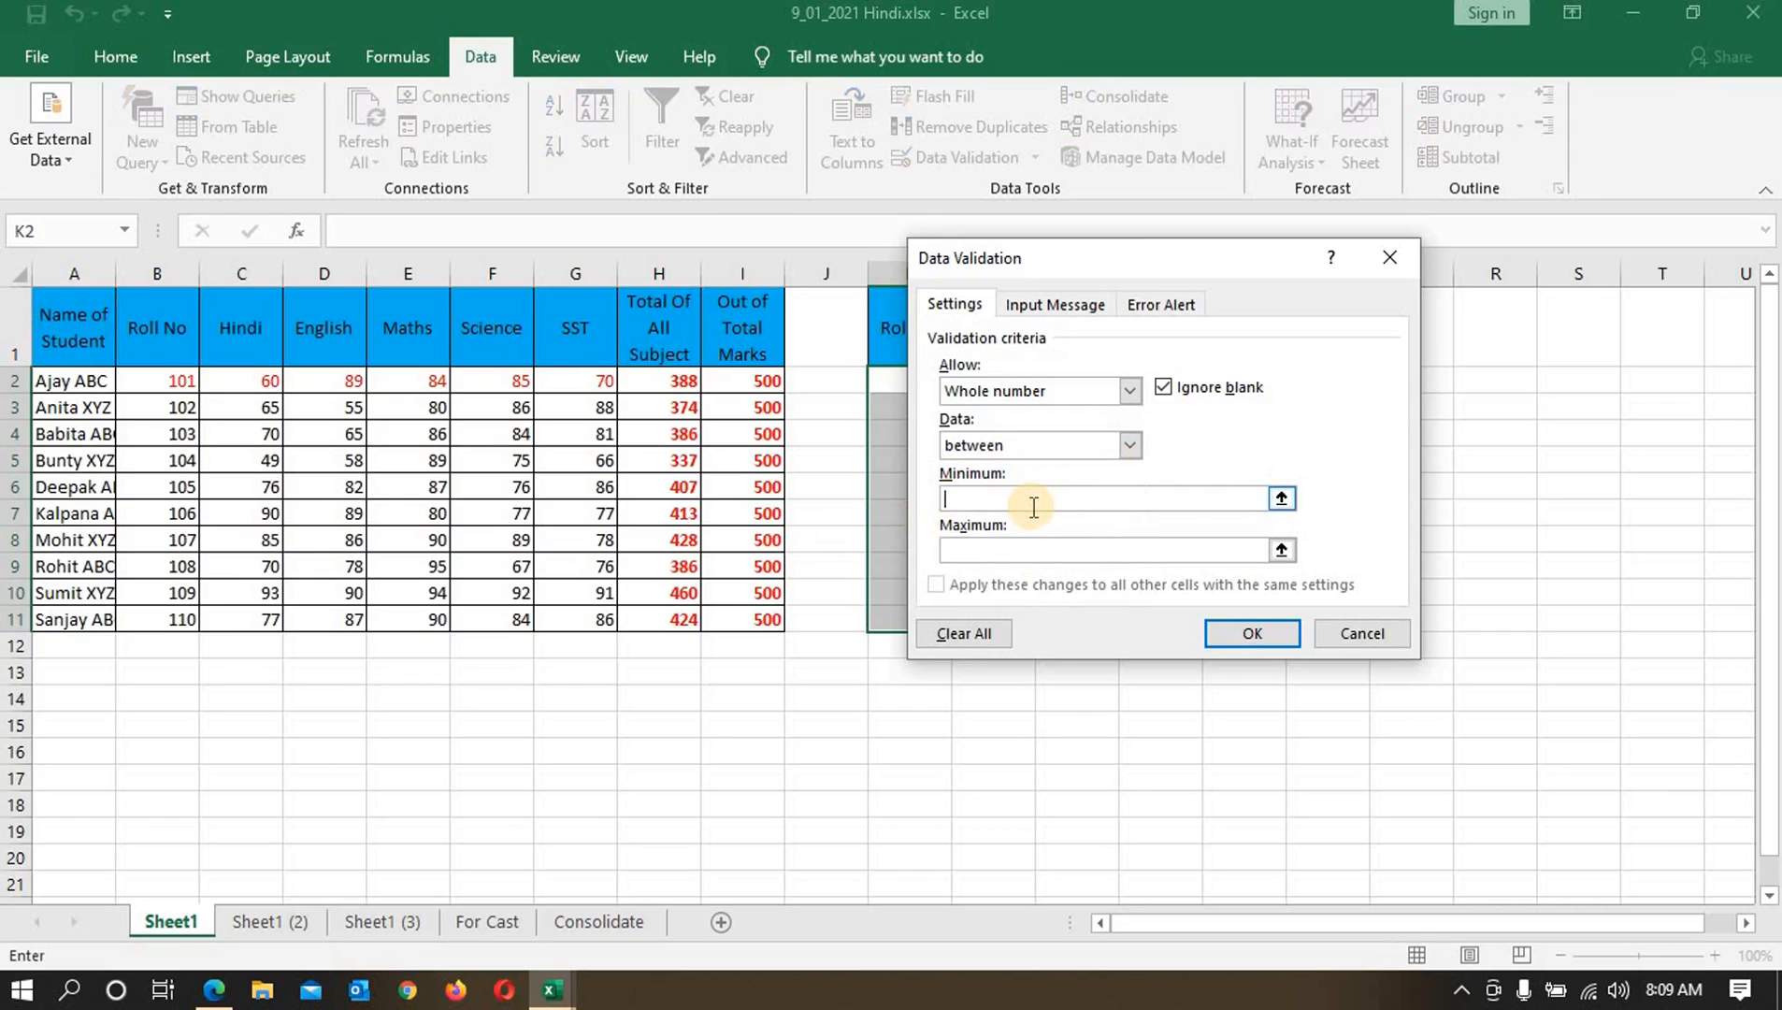
left_click(1008, 552)
left_click(1253, 634)
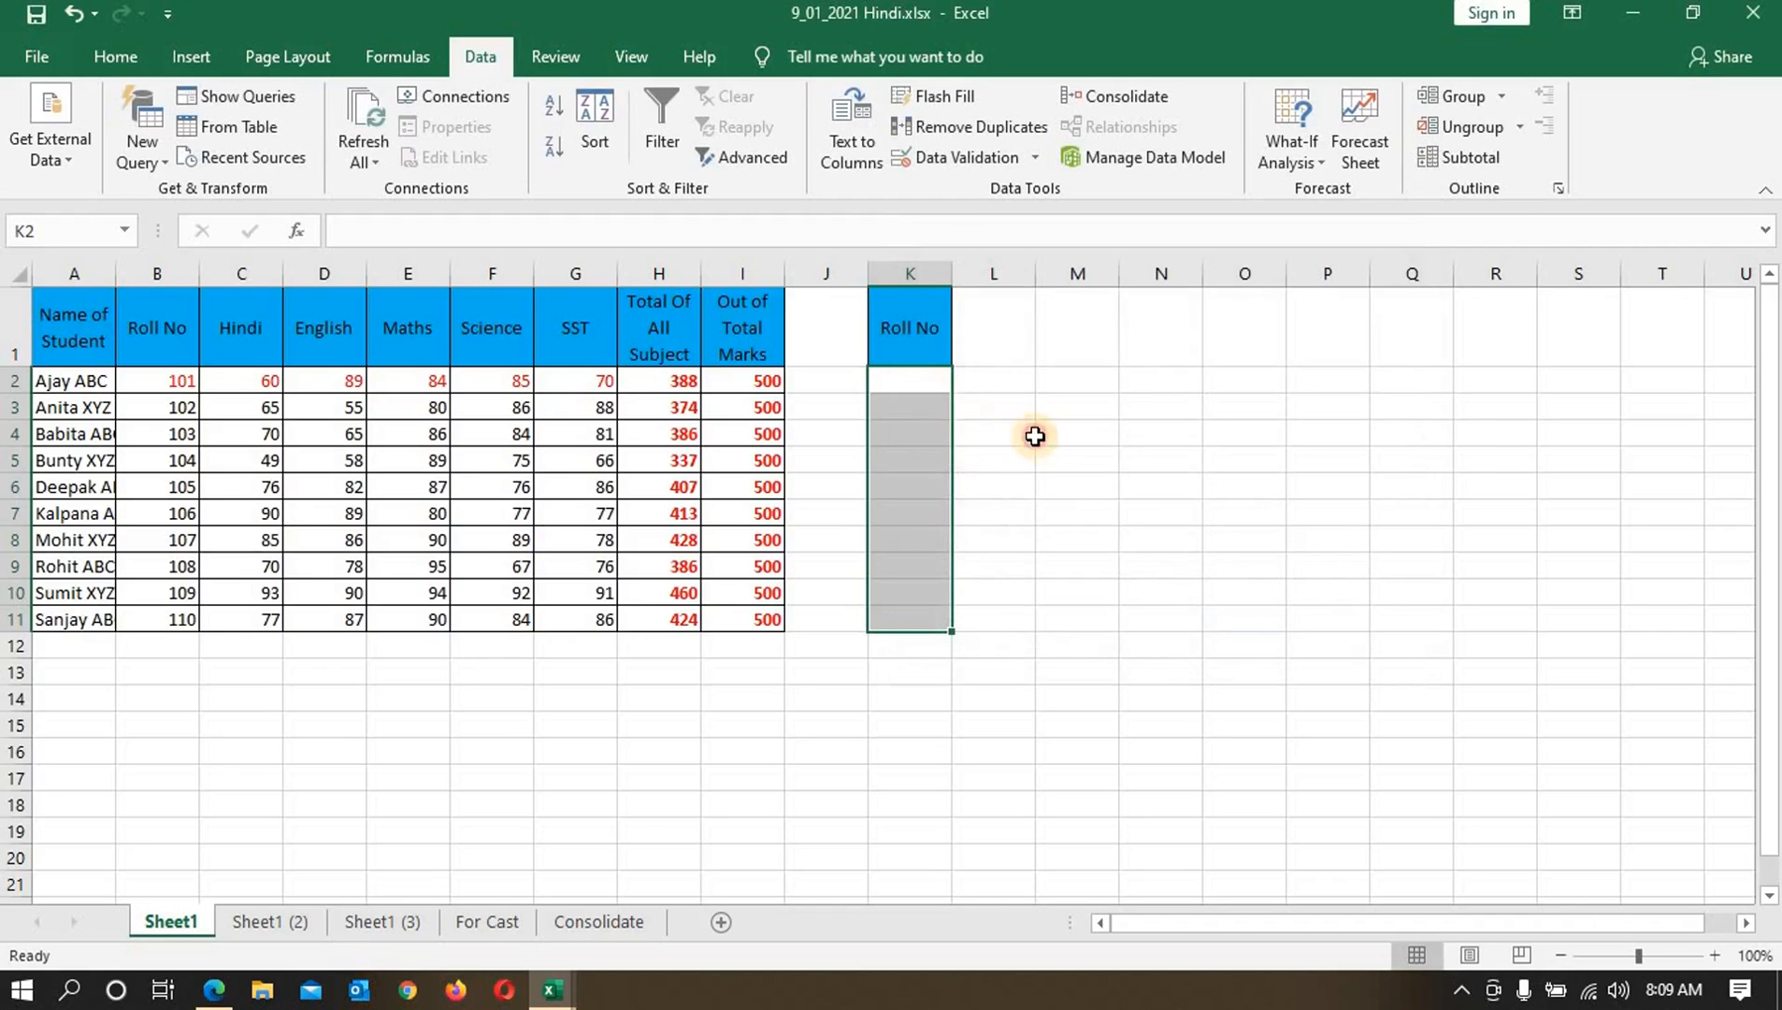
Step: Enter the roll numbers 101 and 102 in cells K2 and K3 to test the validation rule
type("101")
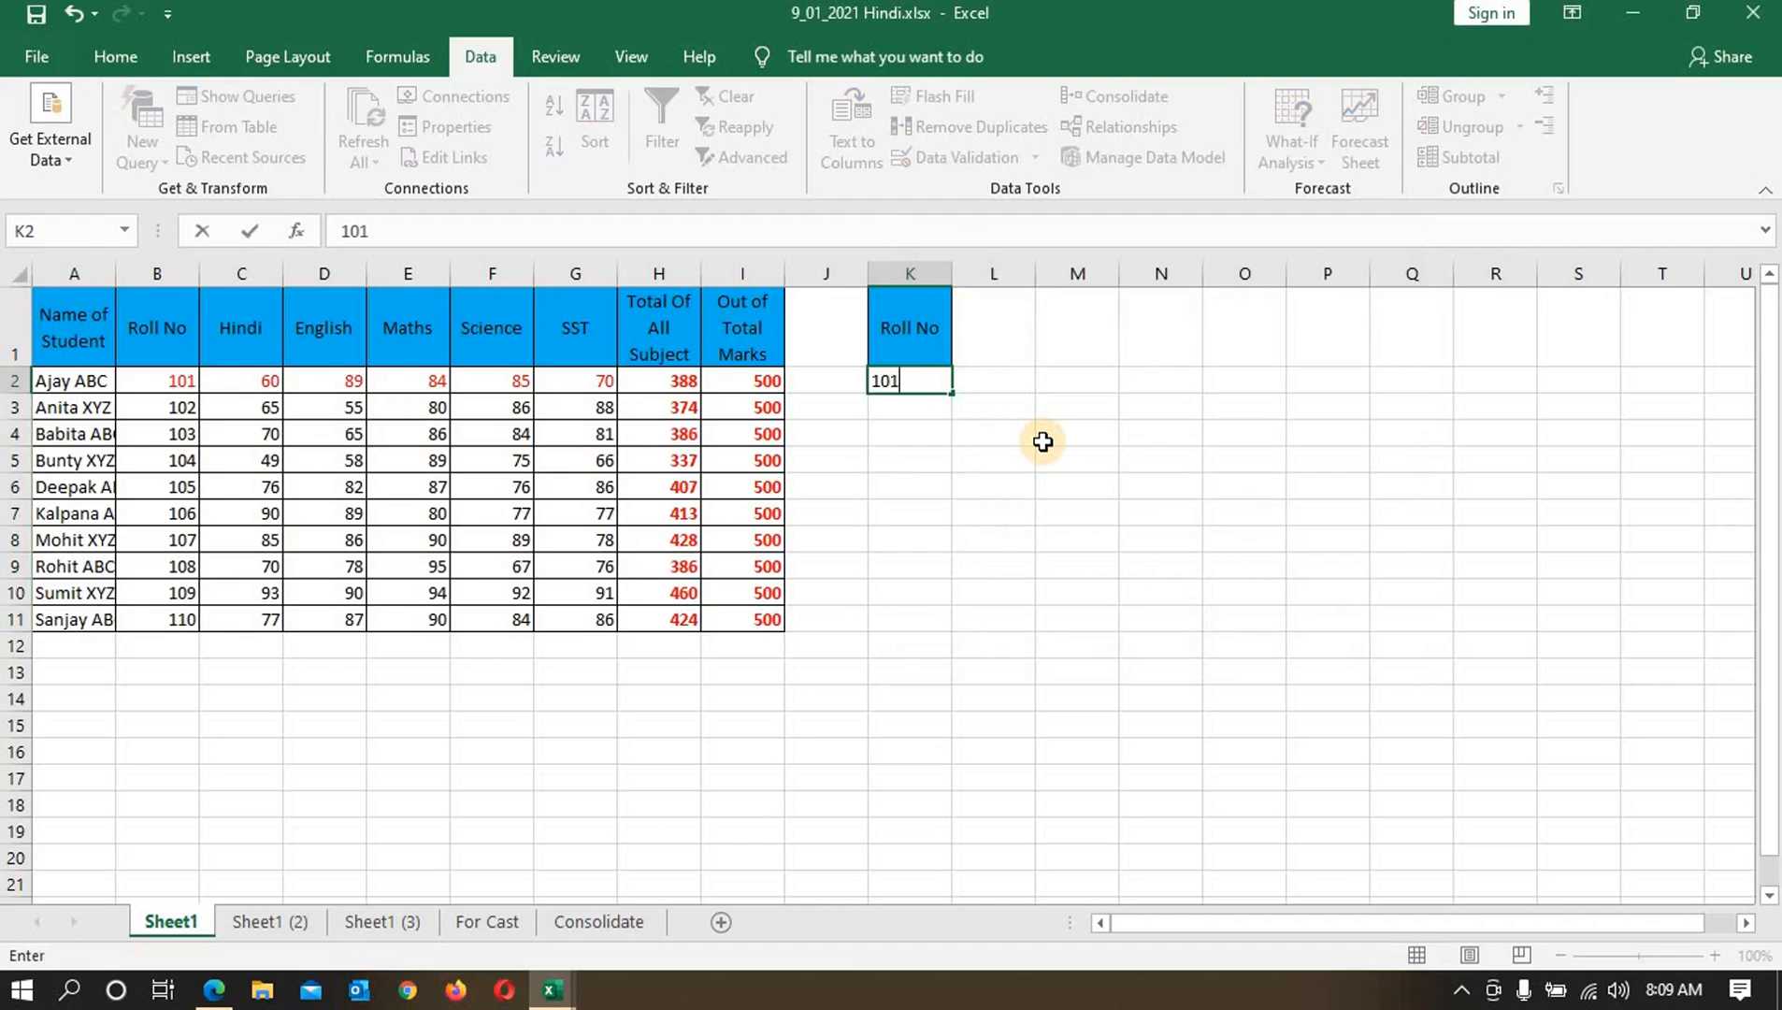
key("Return")
type("102")
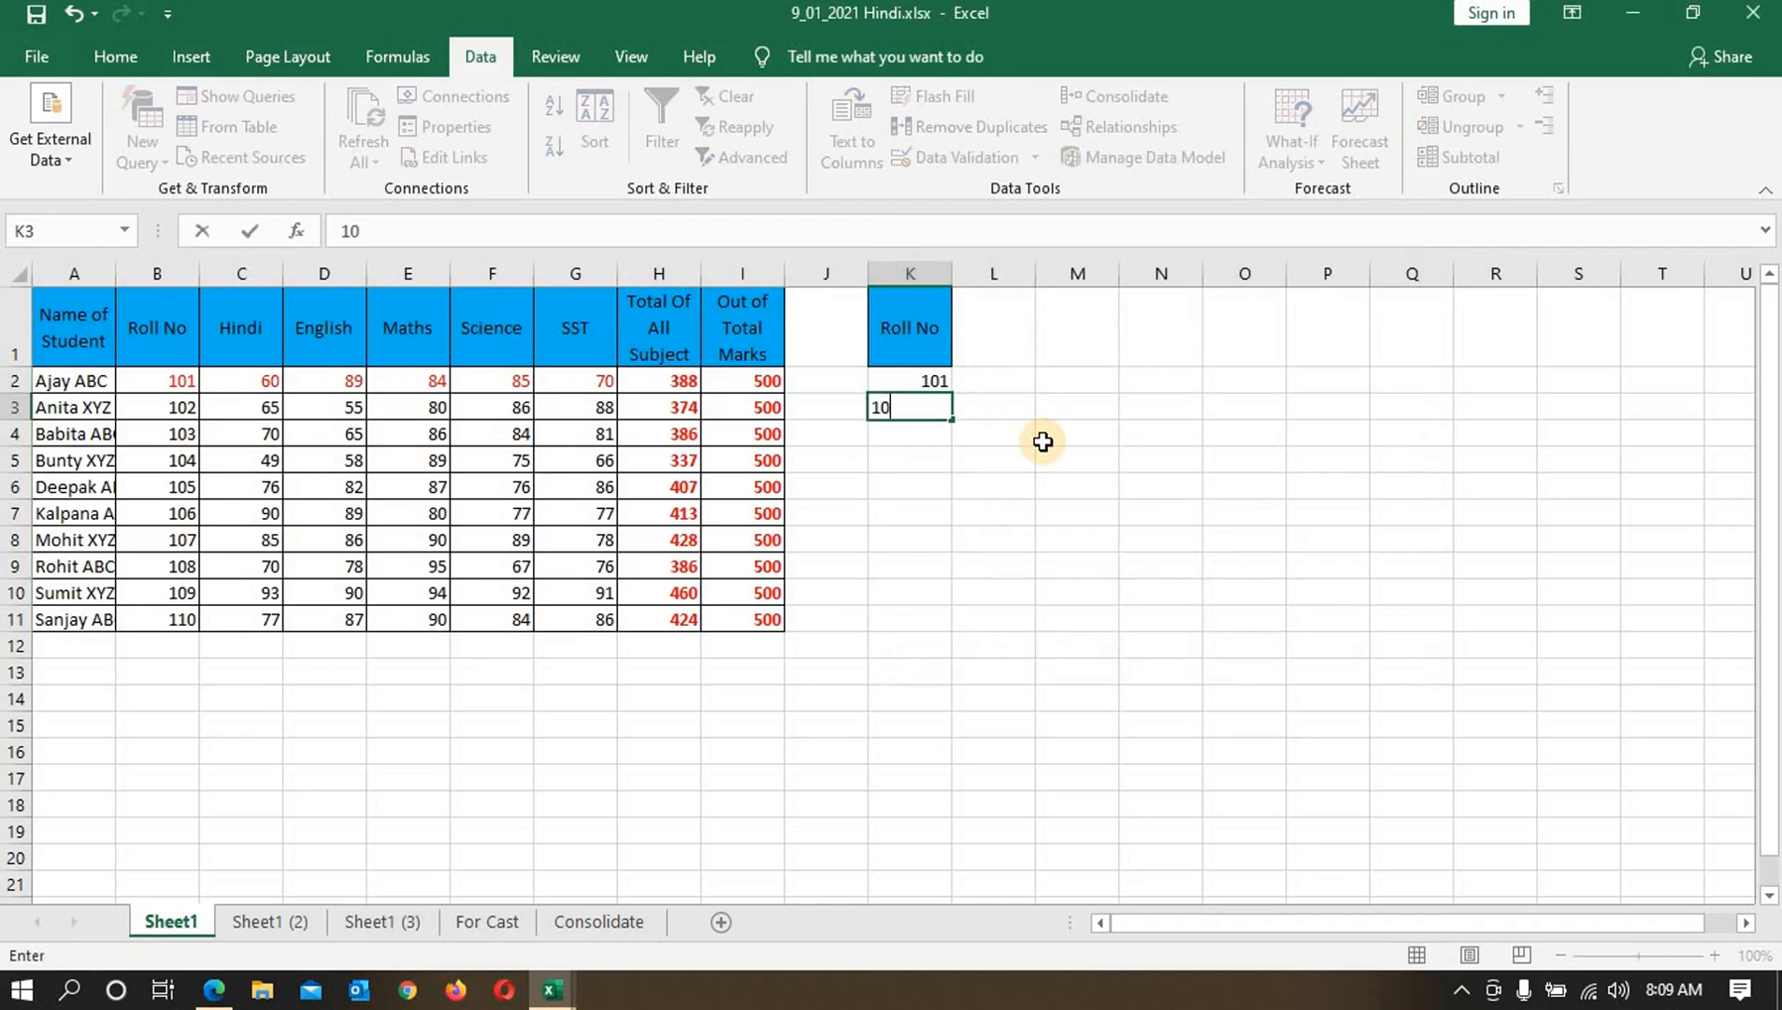
key("Return")
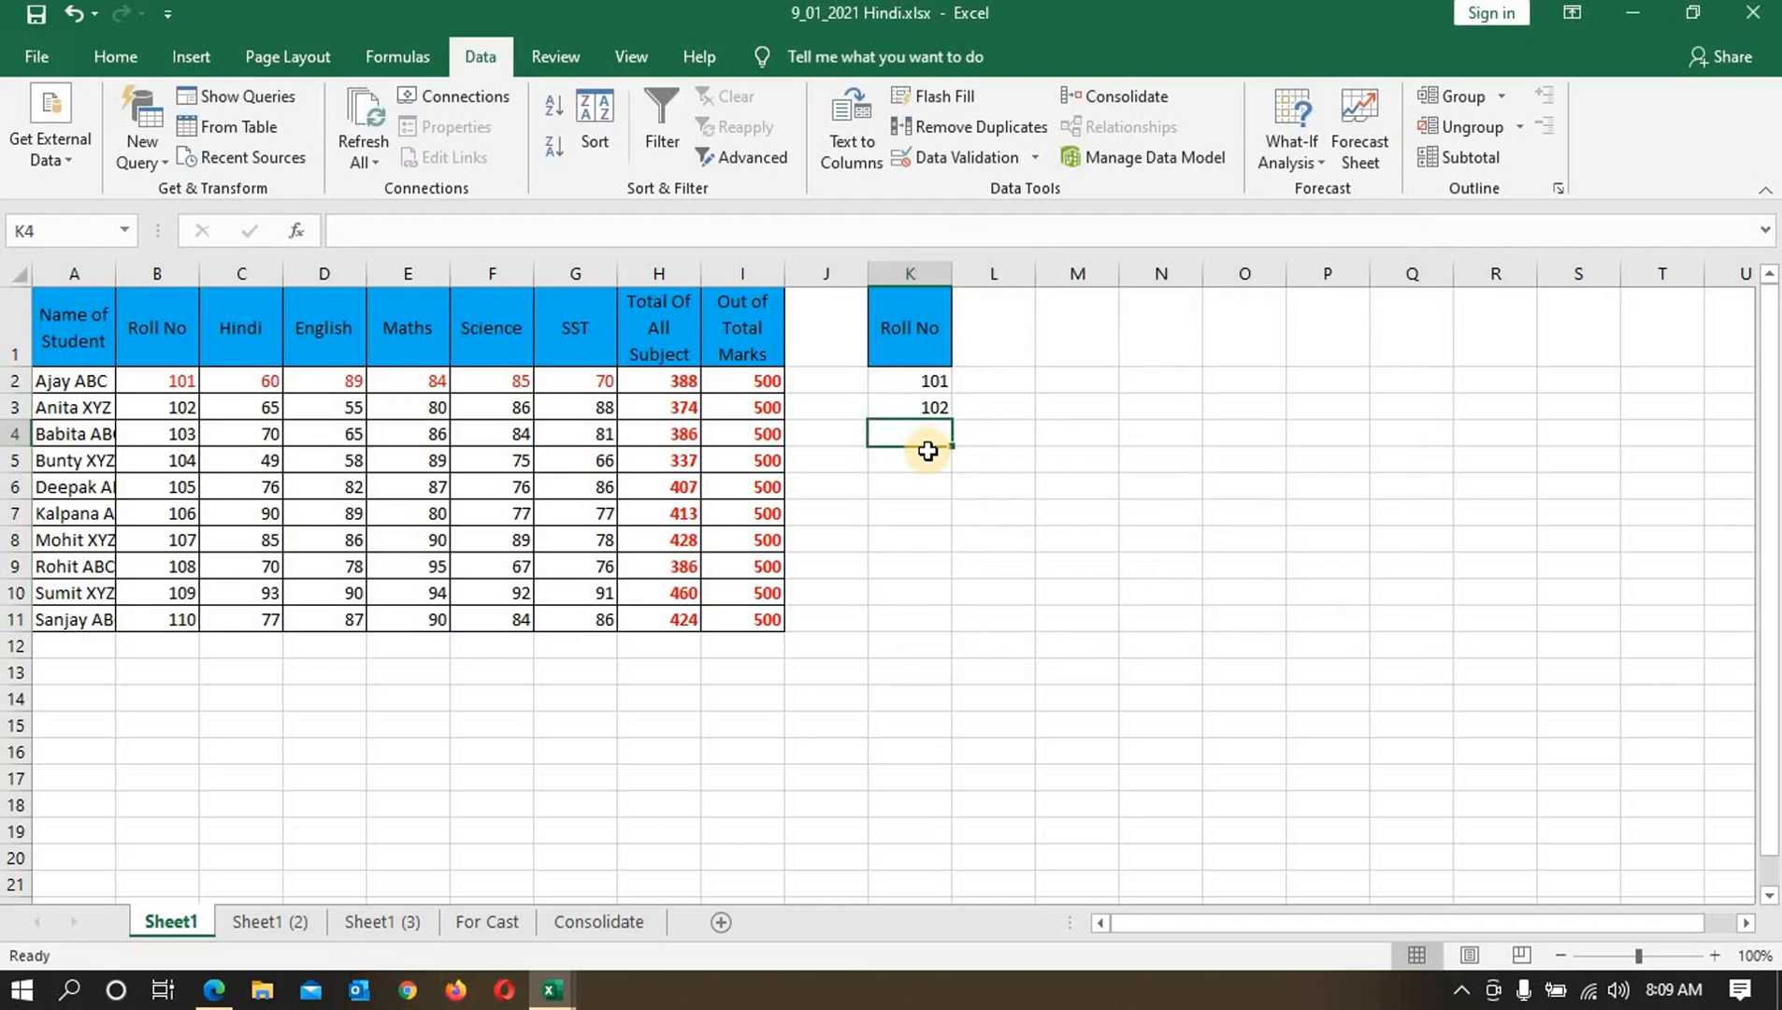
Step: Try entering 111 in cell K4 to test the validation limits, and discard the entry
type("111")
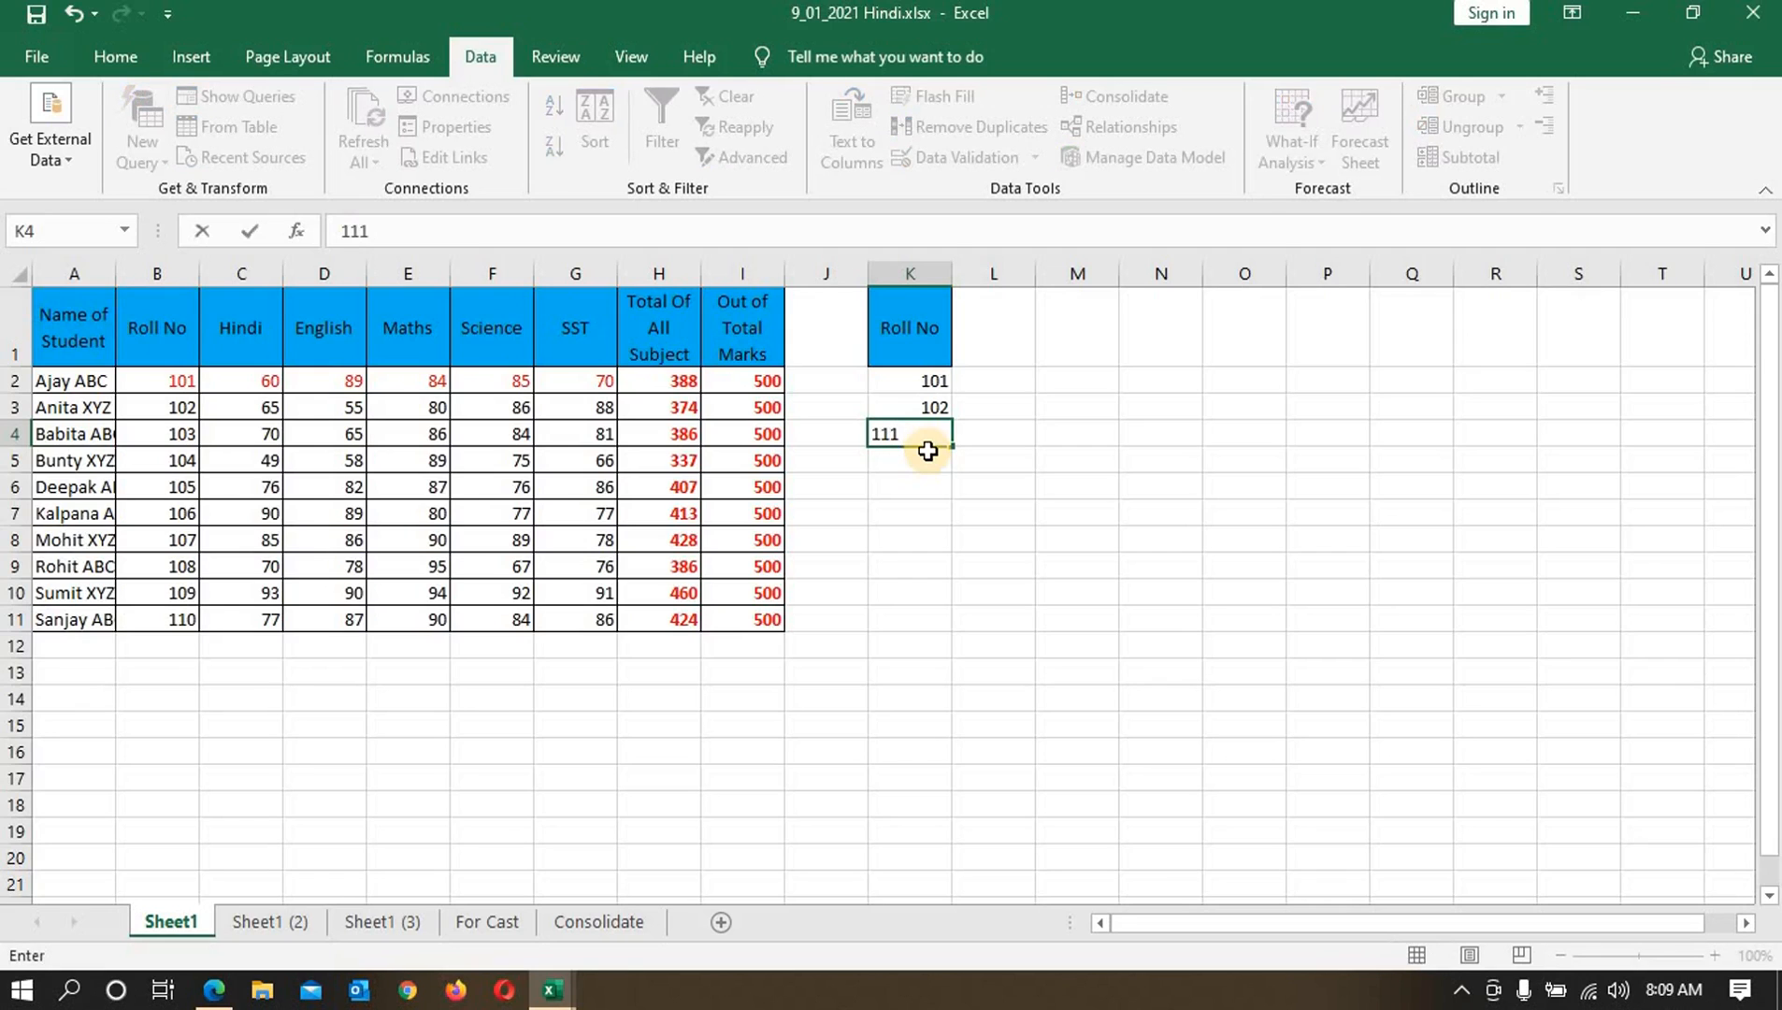
key("Return")
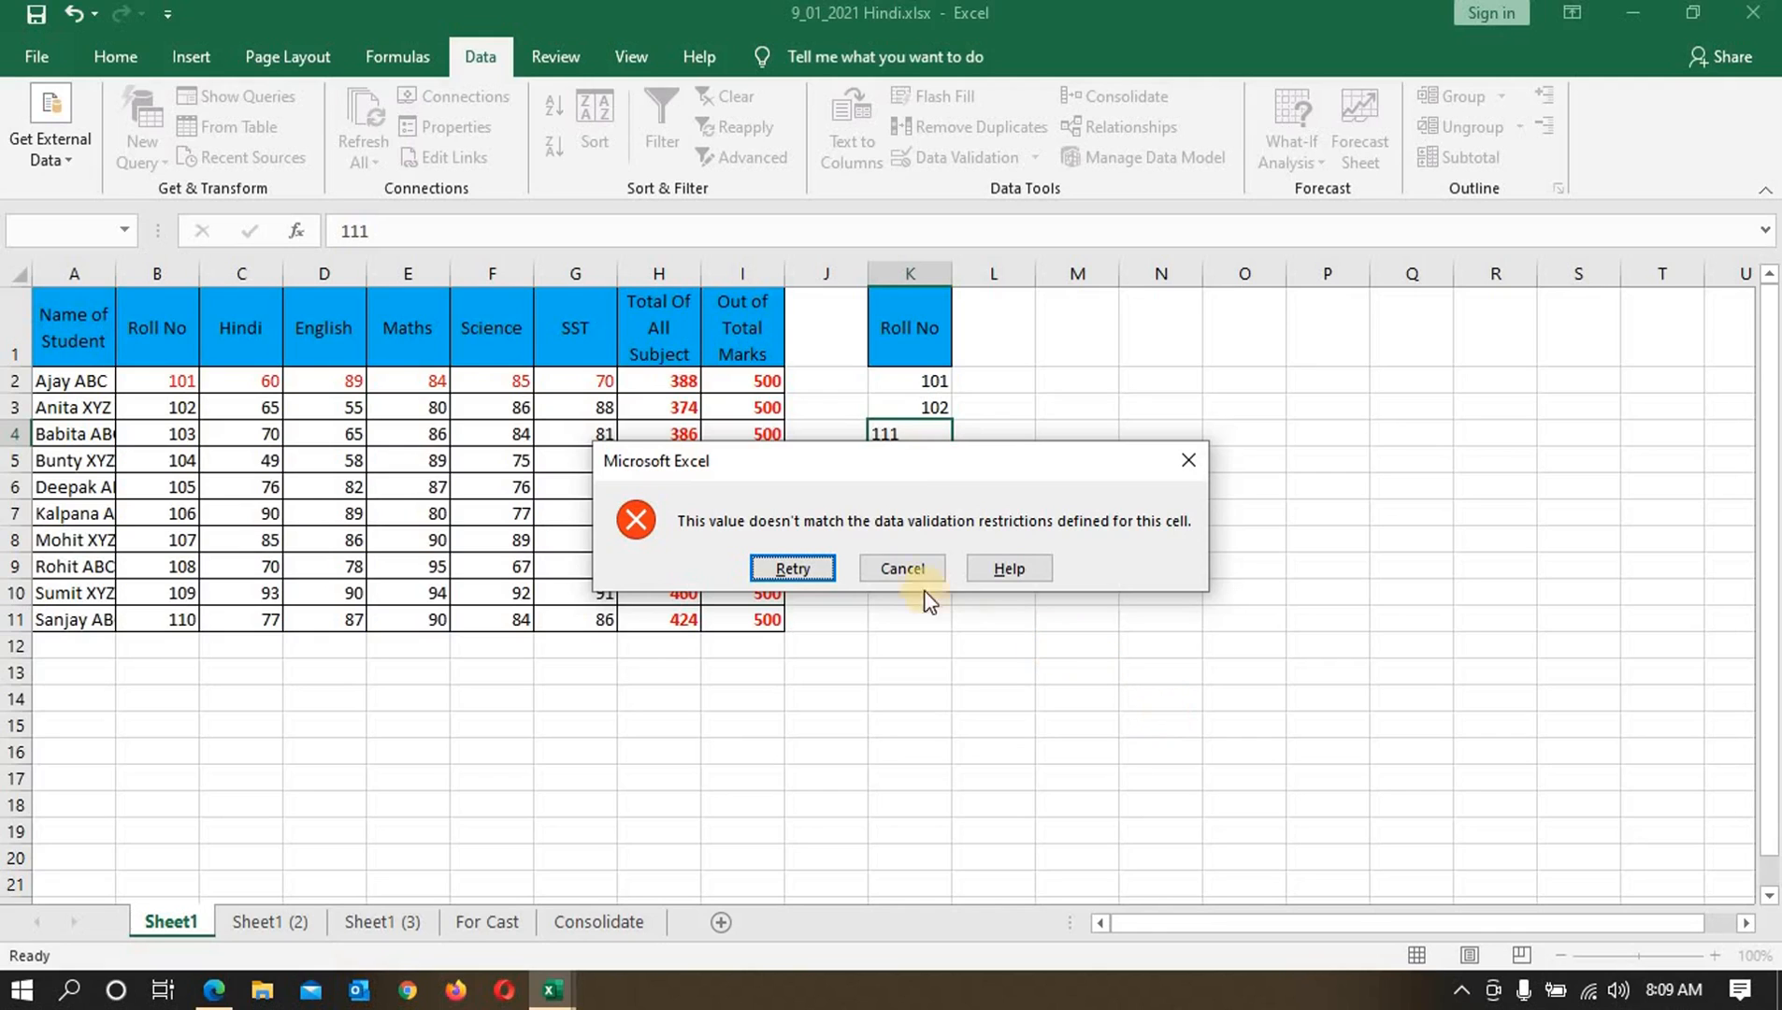
left_click(904, 570)
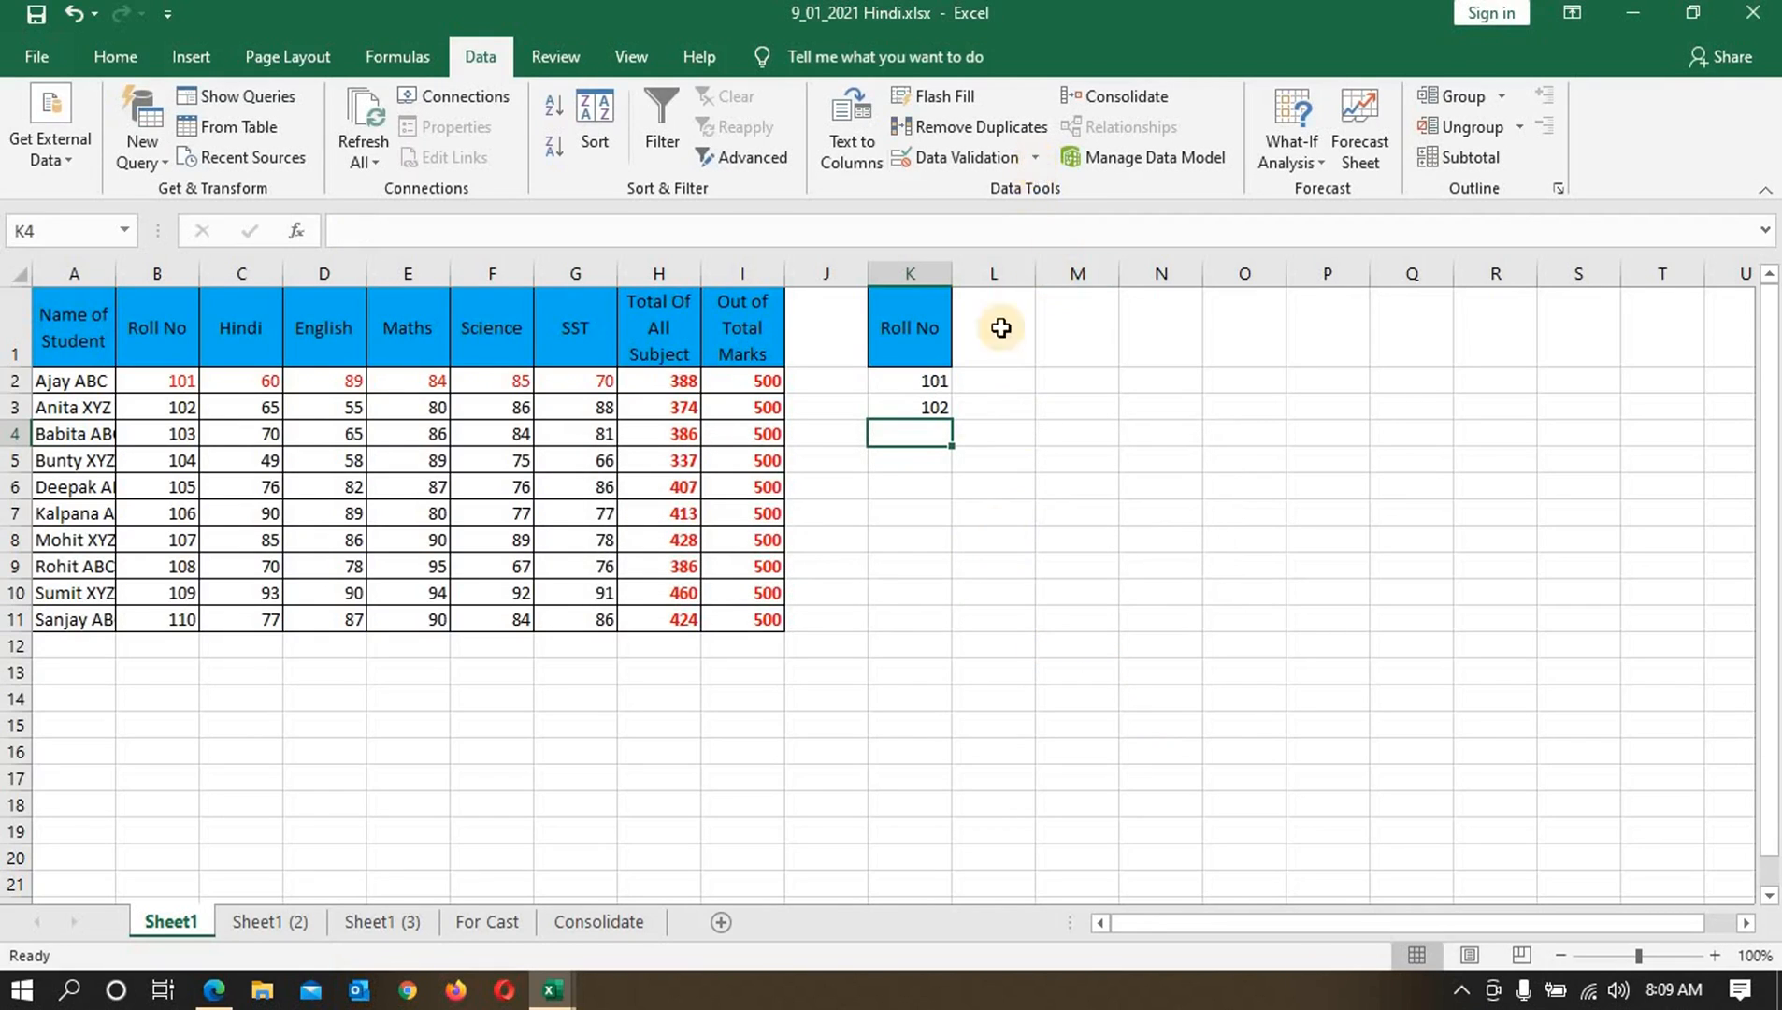
Step: Add an input message to the validation on K2:K11, using "Number Only" for both its title and its text
left_click_drag(922, 384, 905, 621)
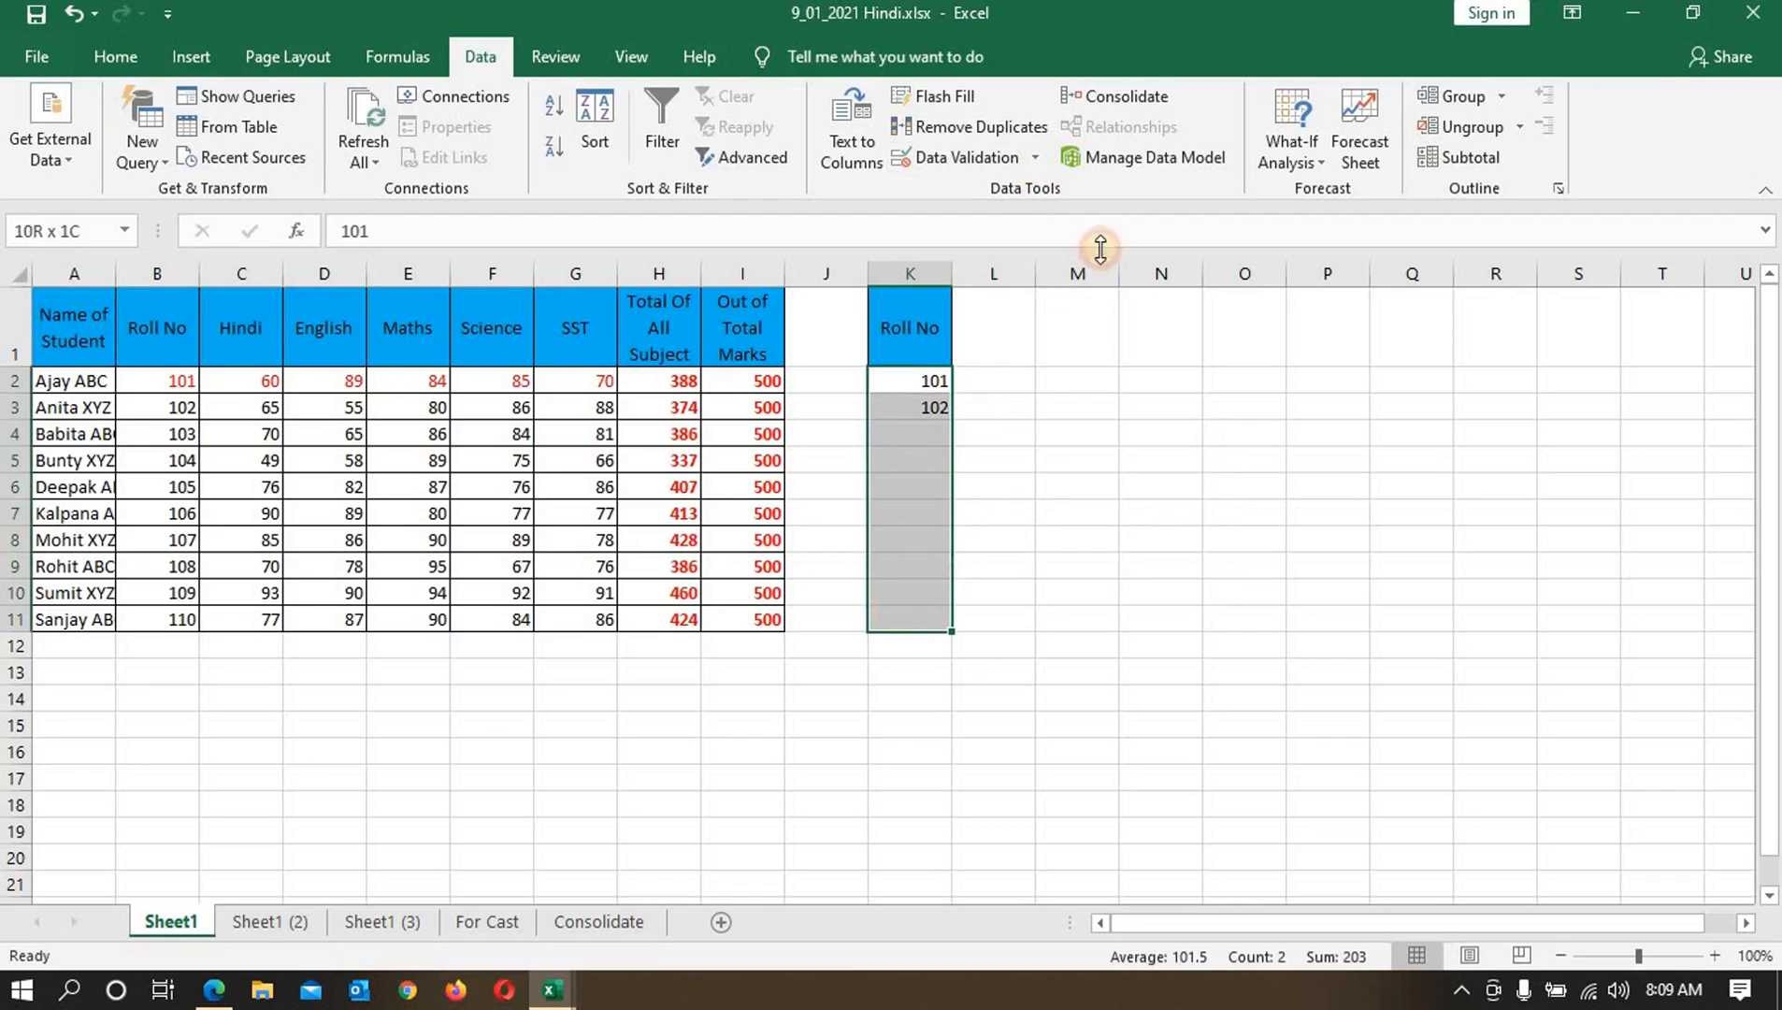
left_click(1042, 157)
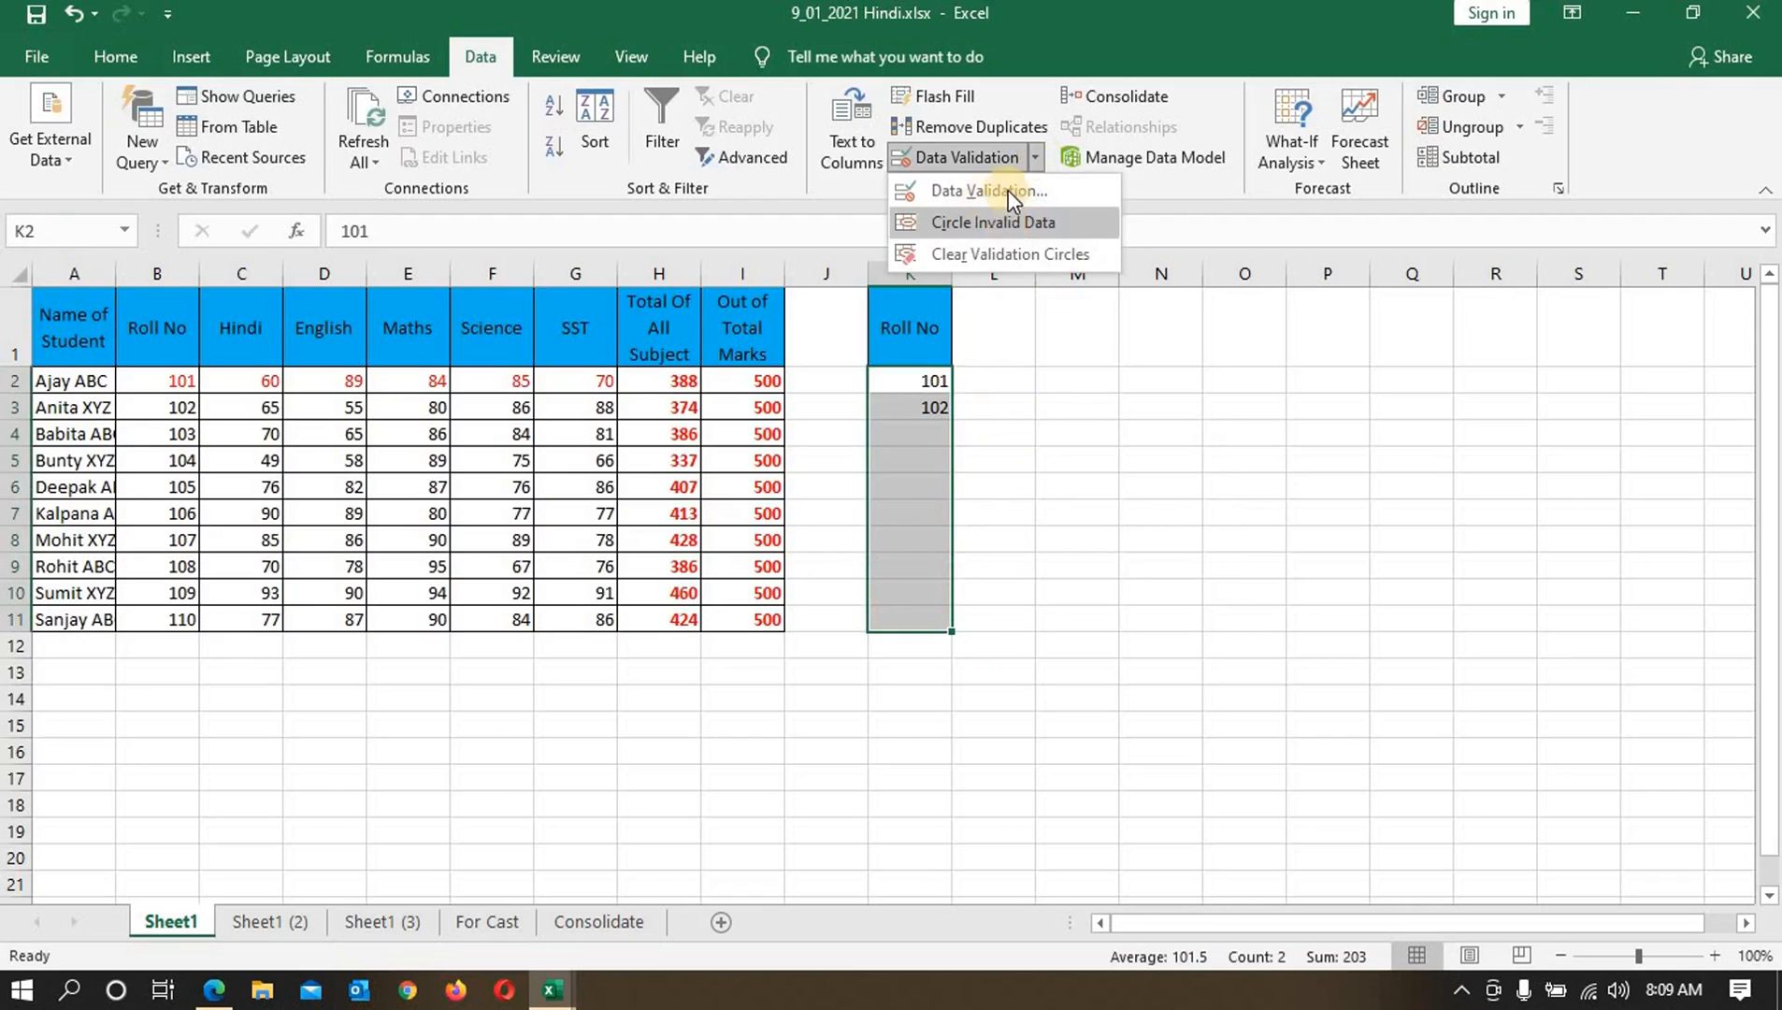
left_click(1008, 190)
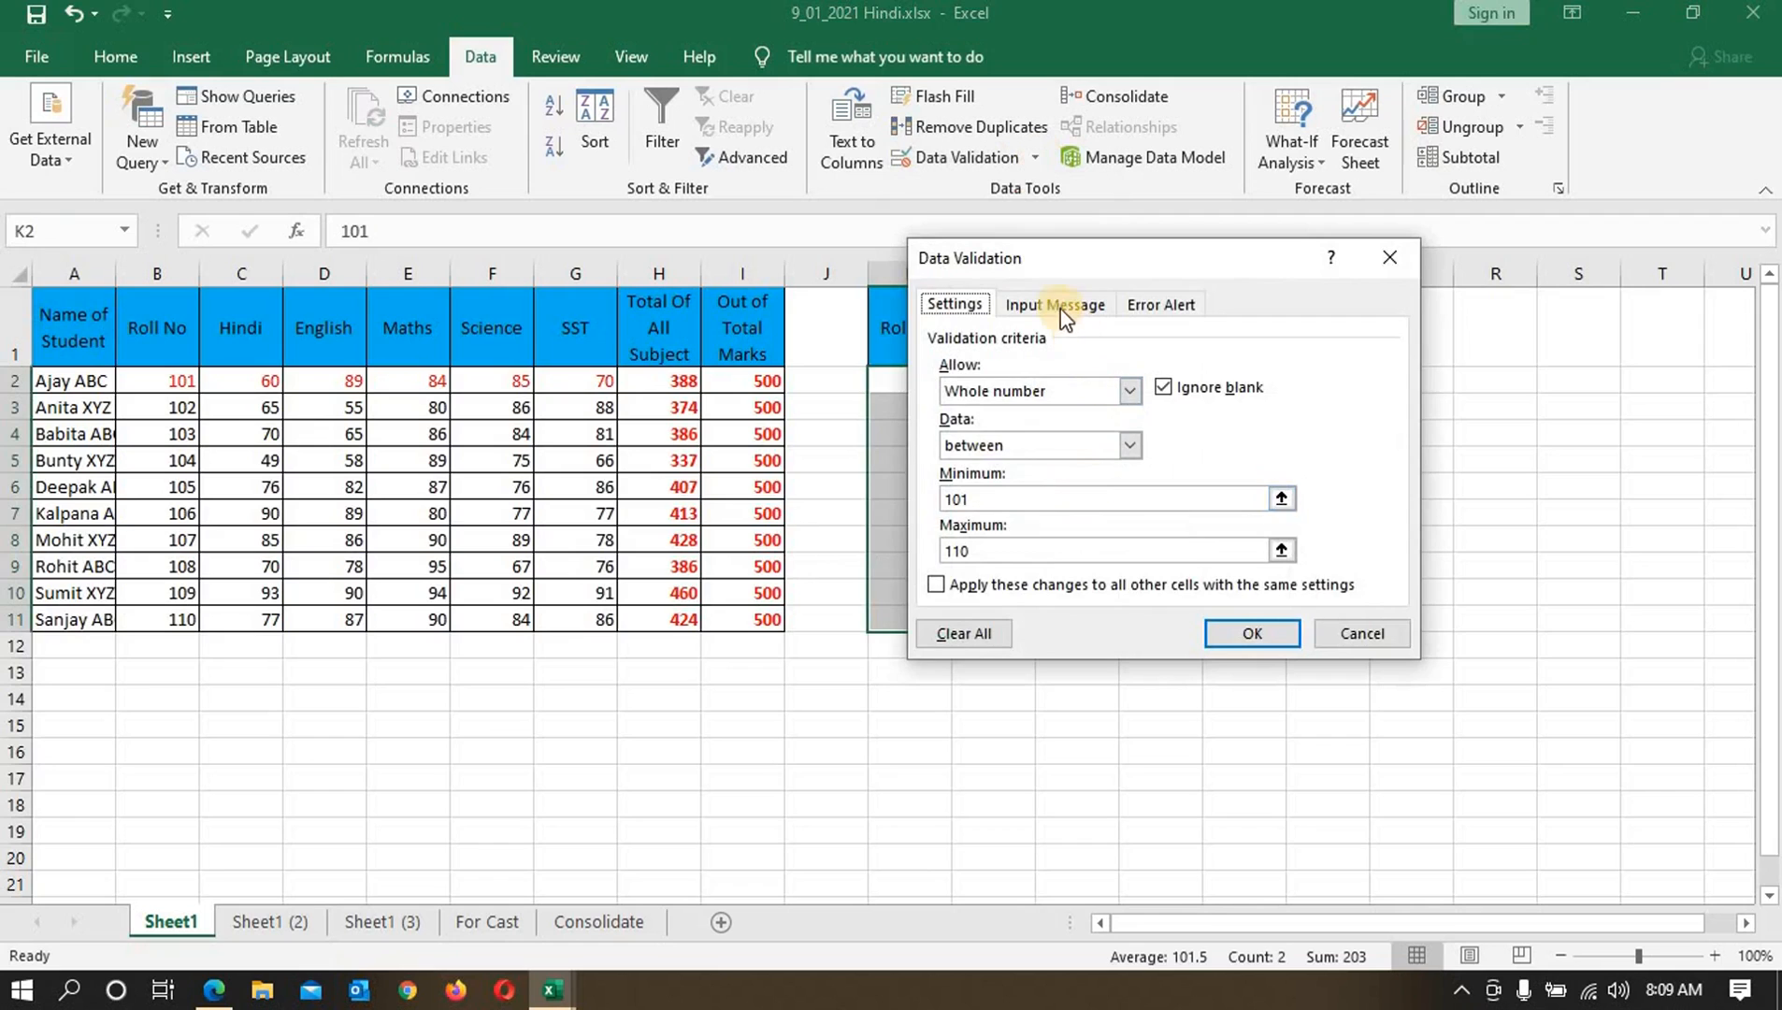
left_click(1061, 306)
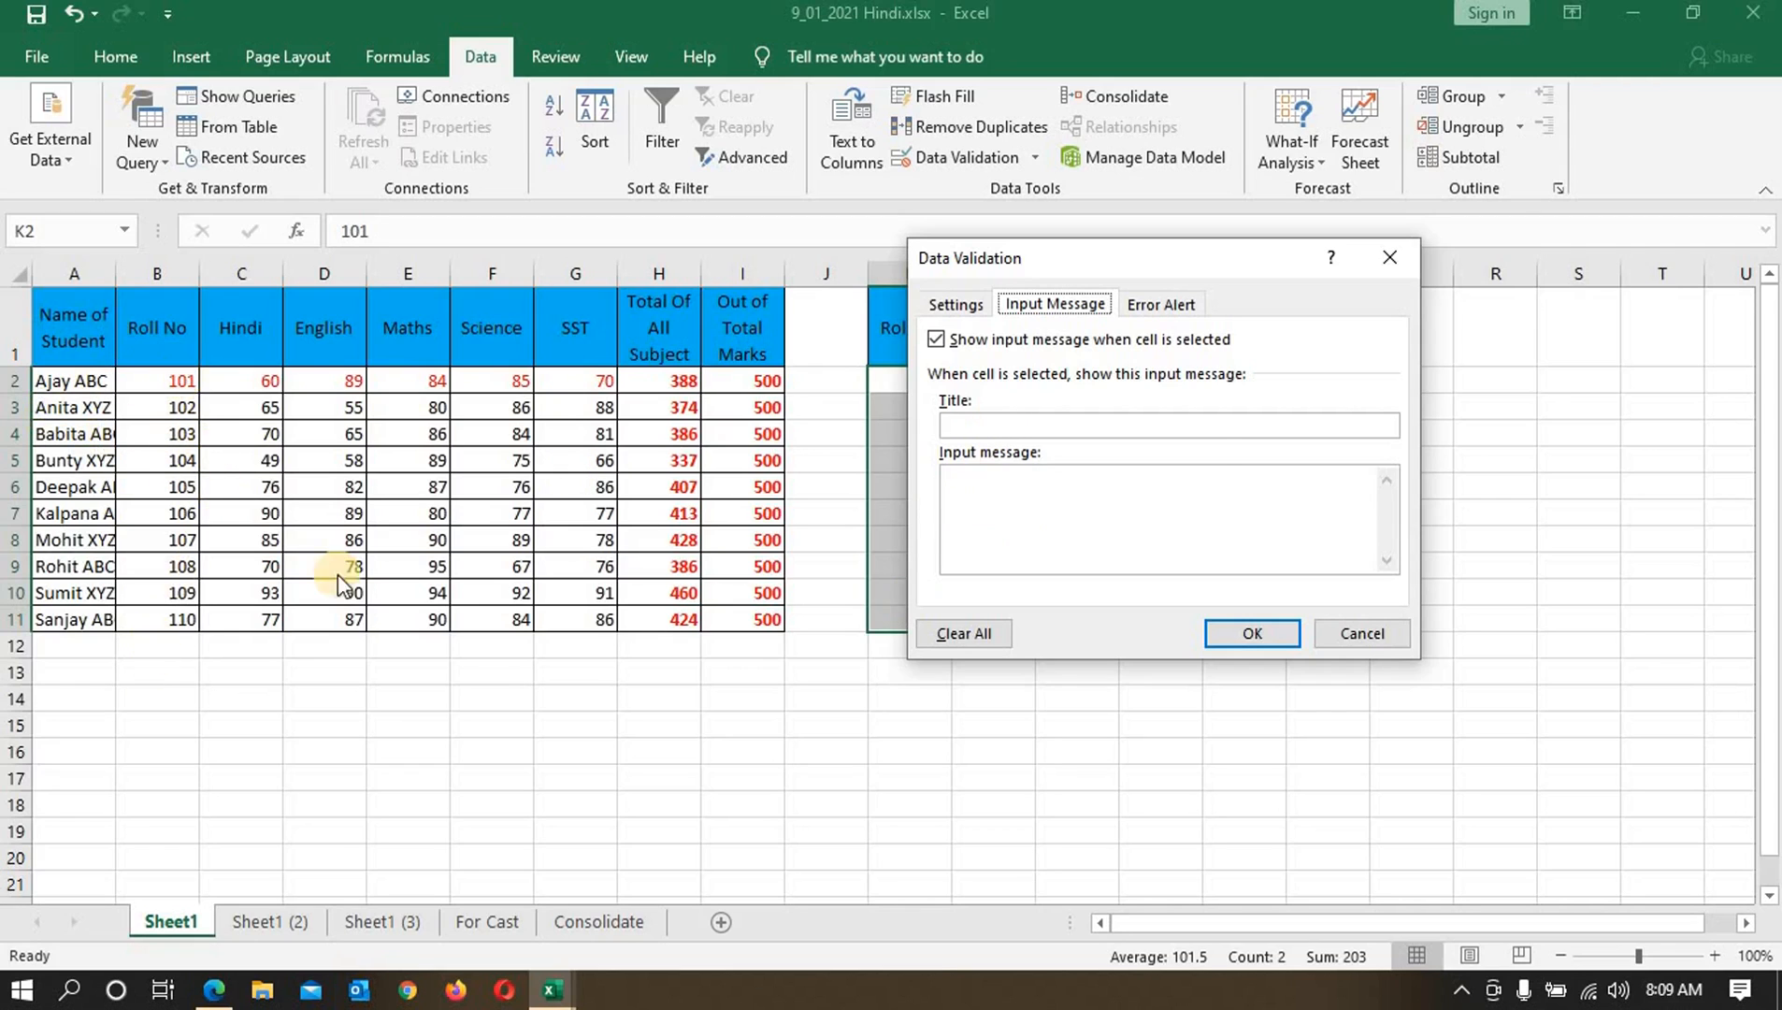
left_click(983, 422)
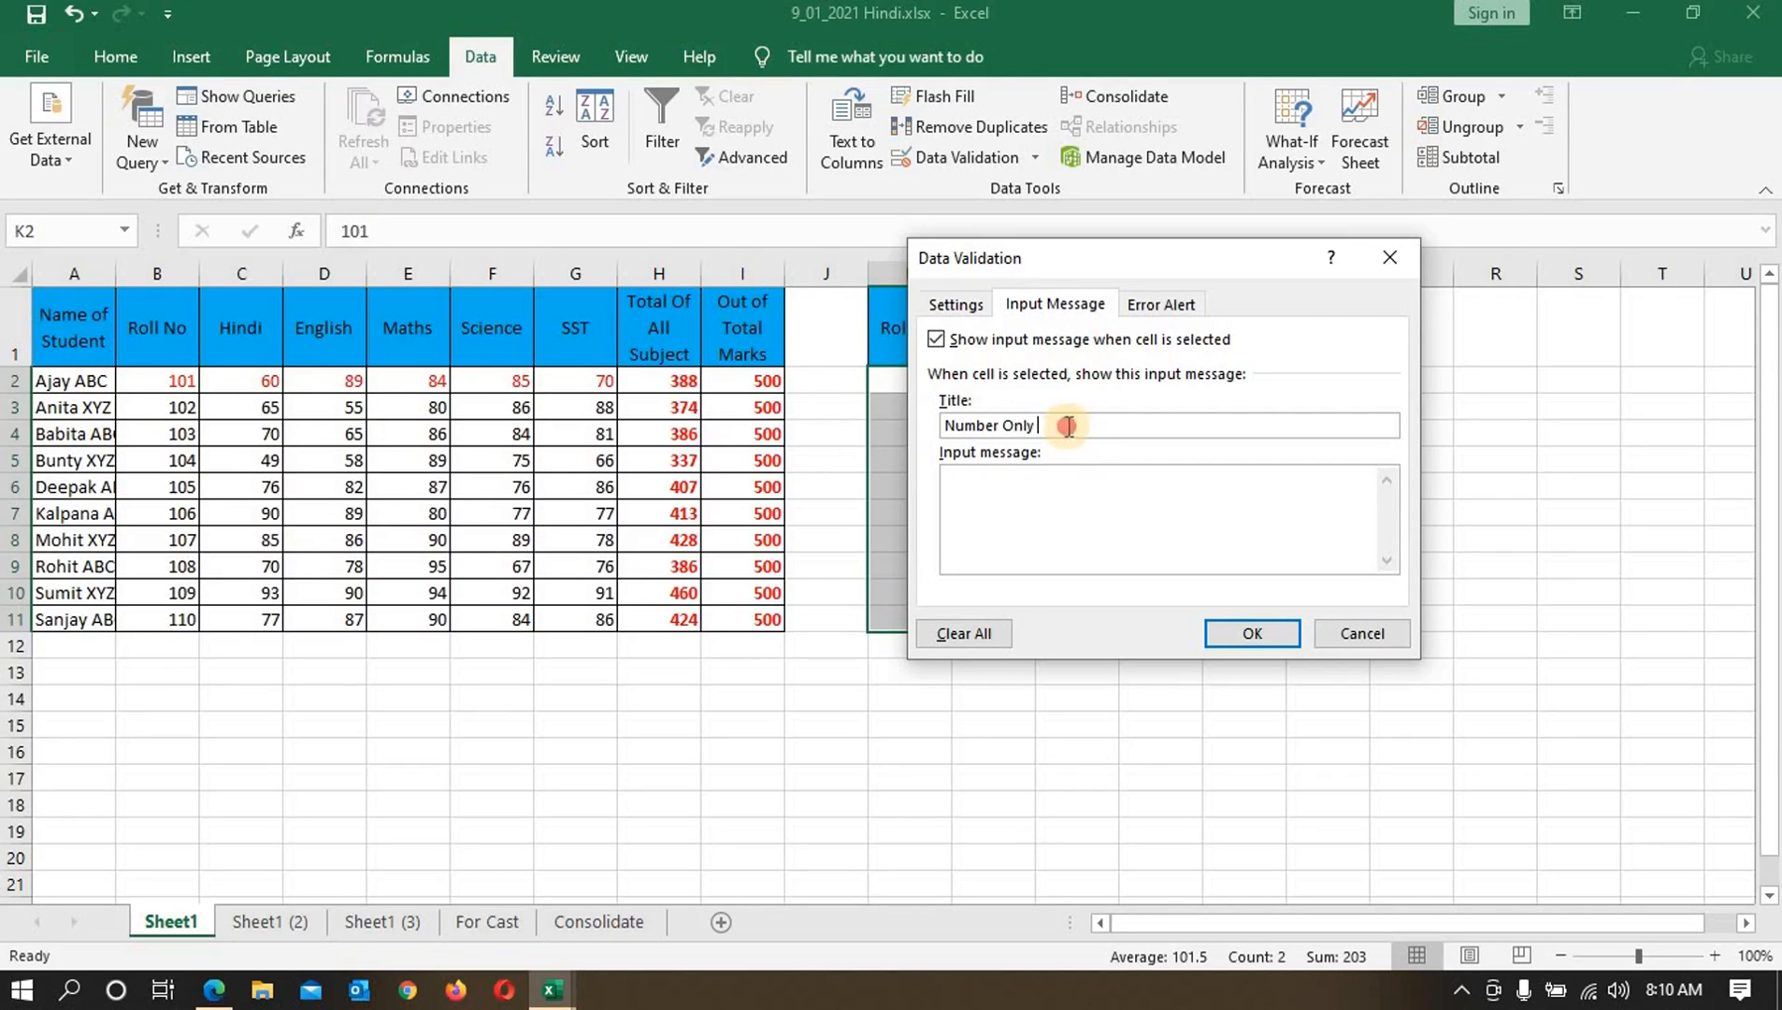
left_click_drag(1038, 425, 956, 425)
key("ctrl+c")
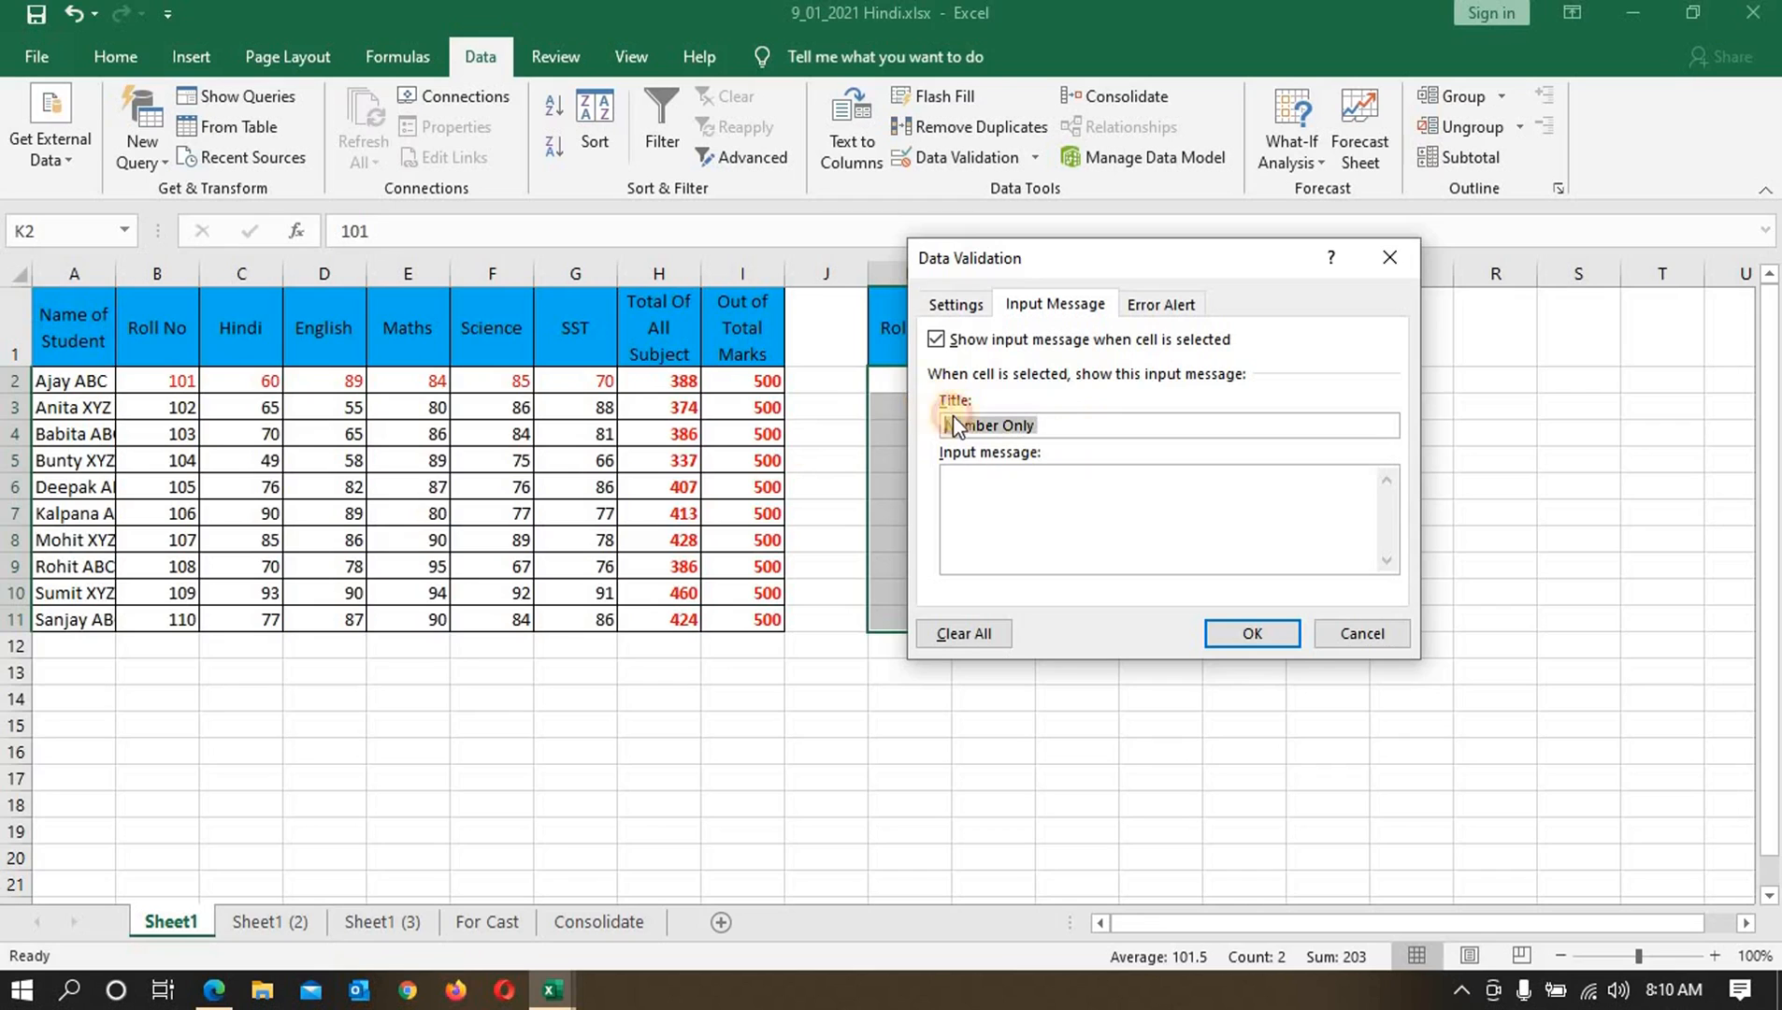
left_click(1175, 517)
key("ctrl+v")
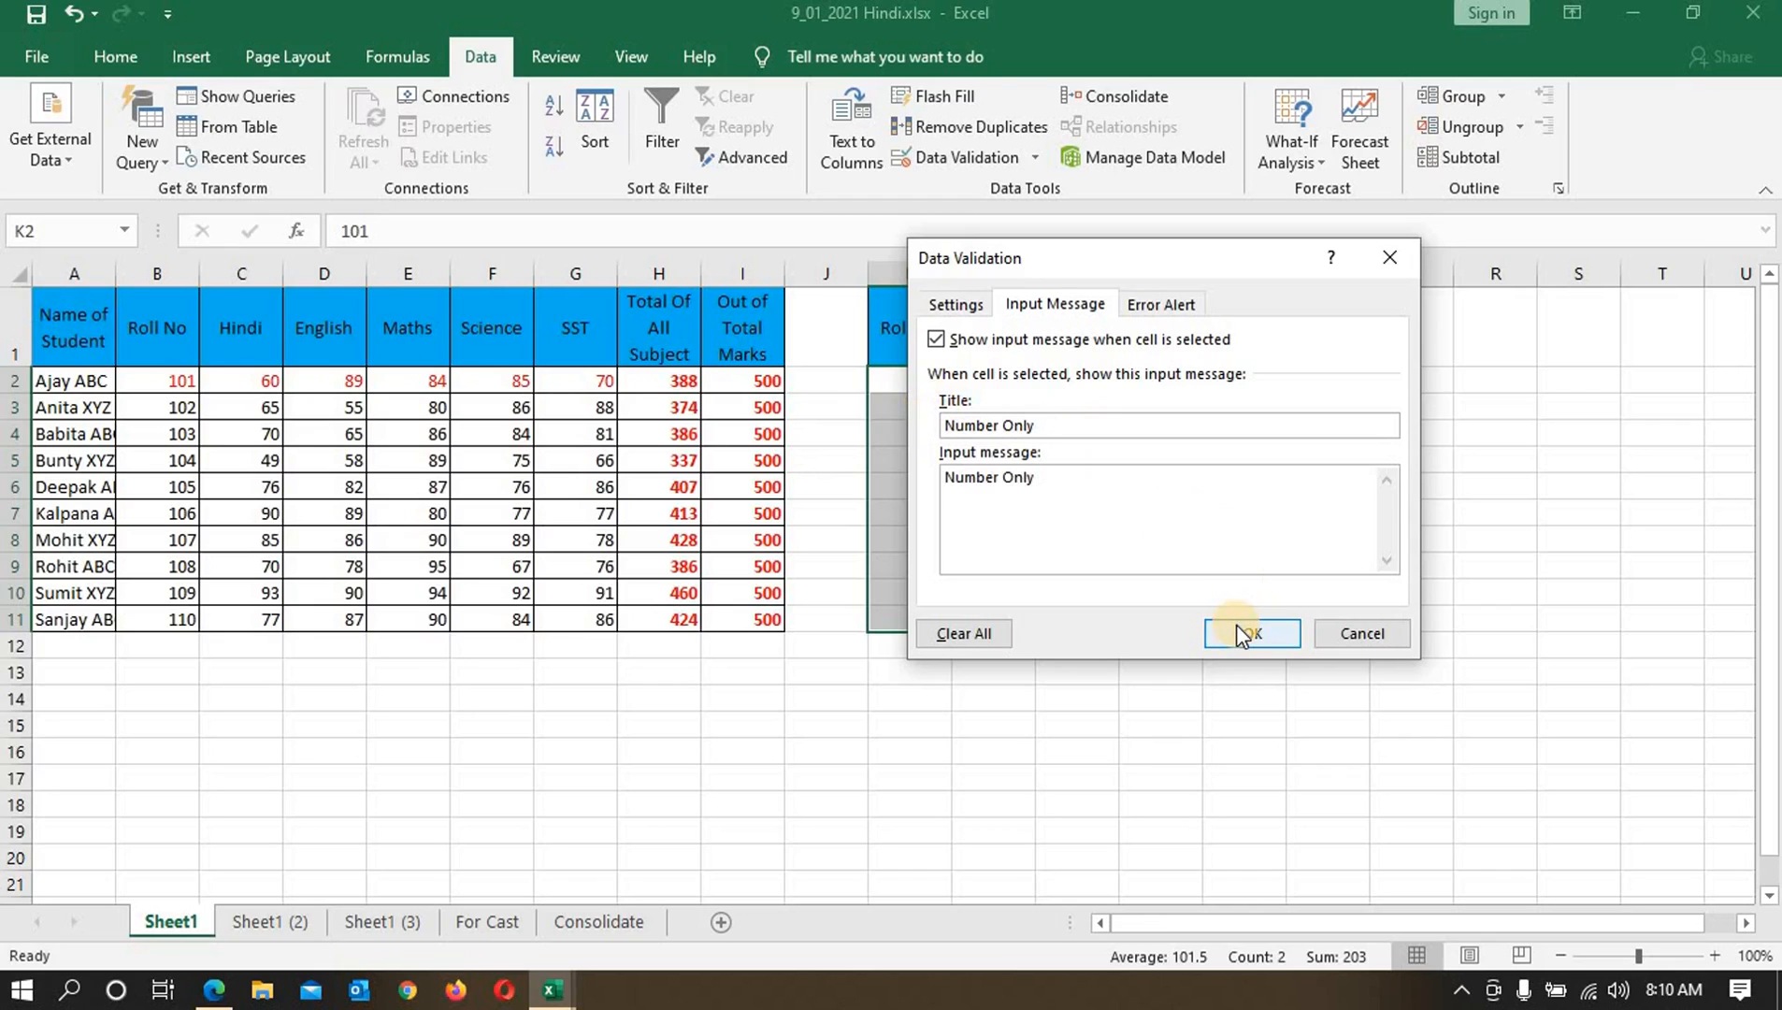
left_click(1220, 647)
Step: Try entering the text "Dee" in cell K4 to test the validation rule, and discard the entry
left_click(1026, 533)
left_click(933, 436)
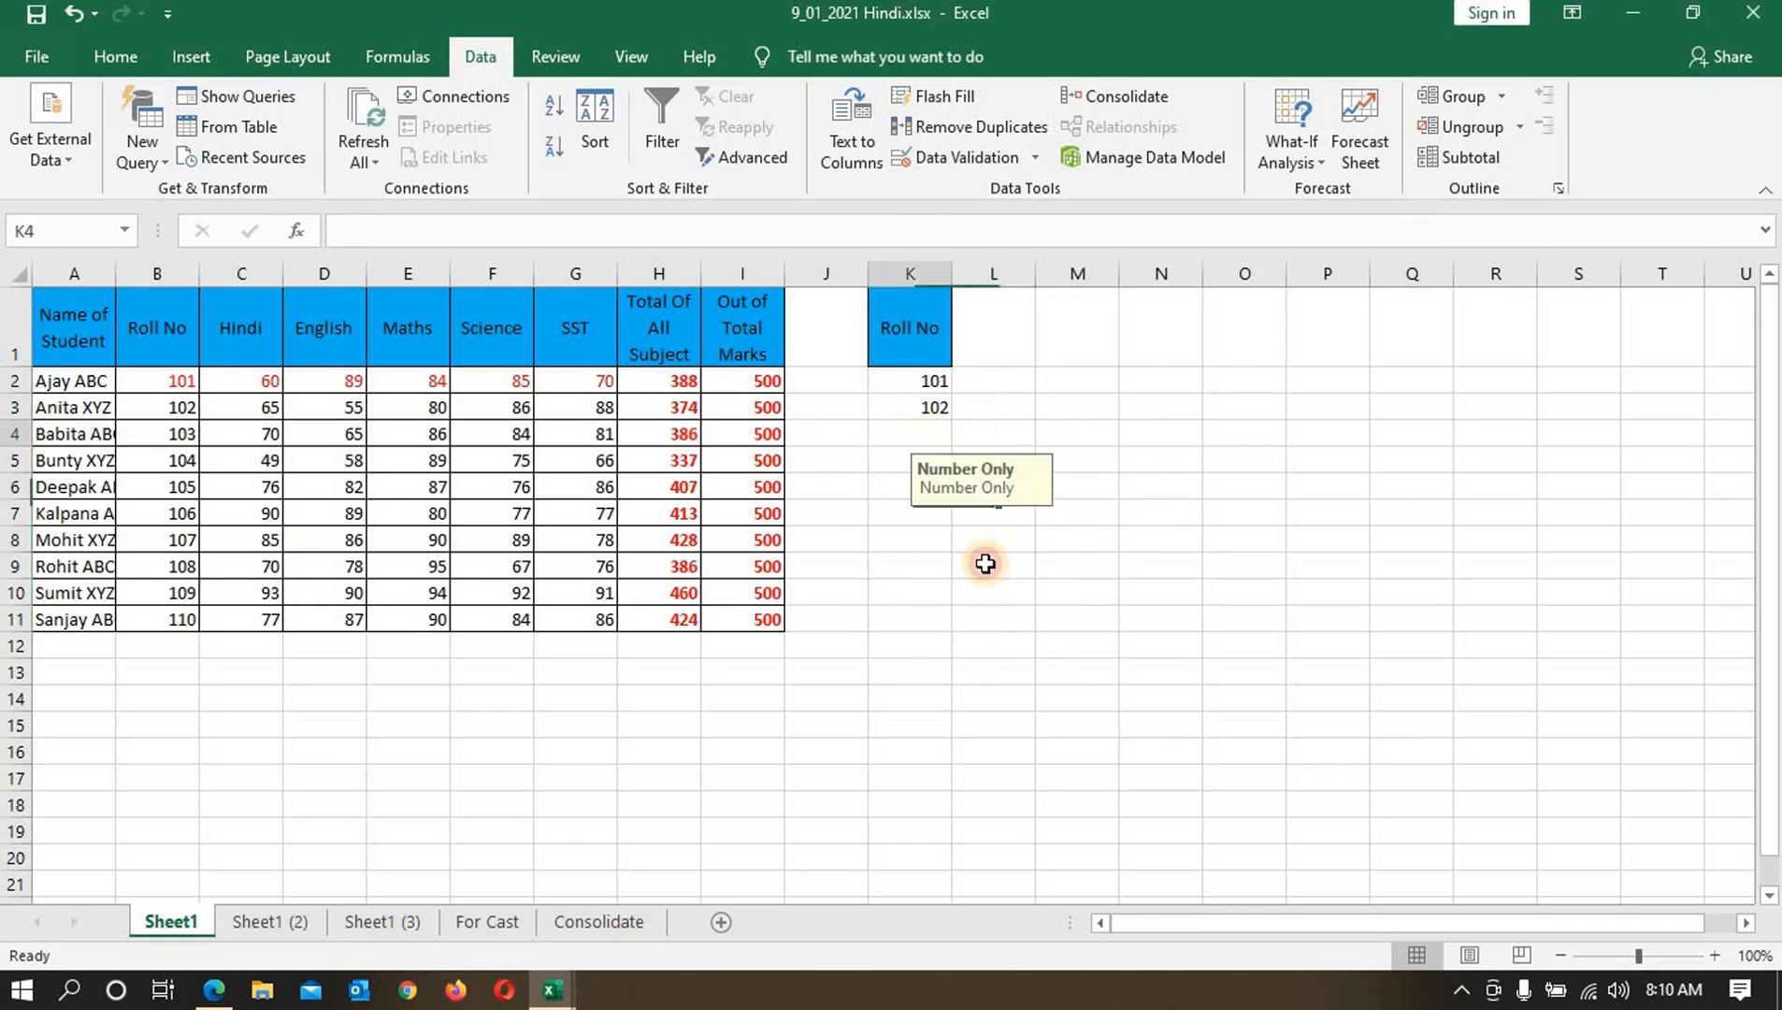
type("Dee")
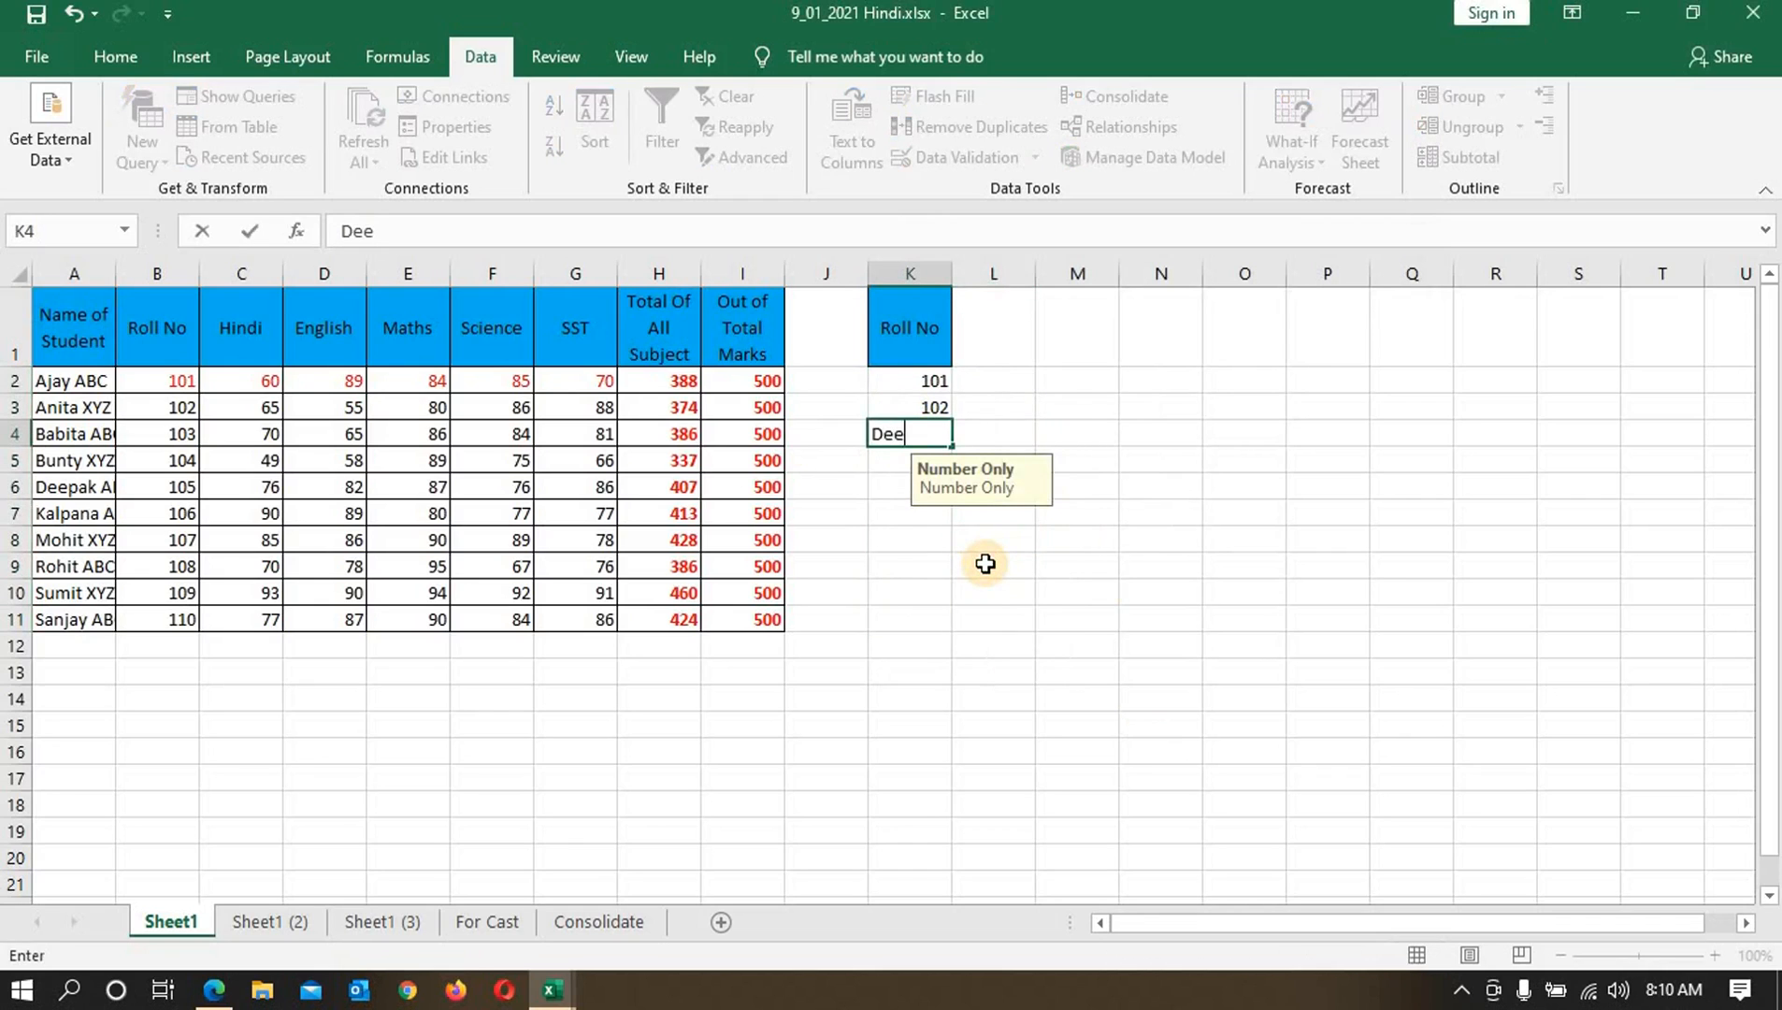
left_click(985, 563)
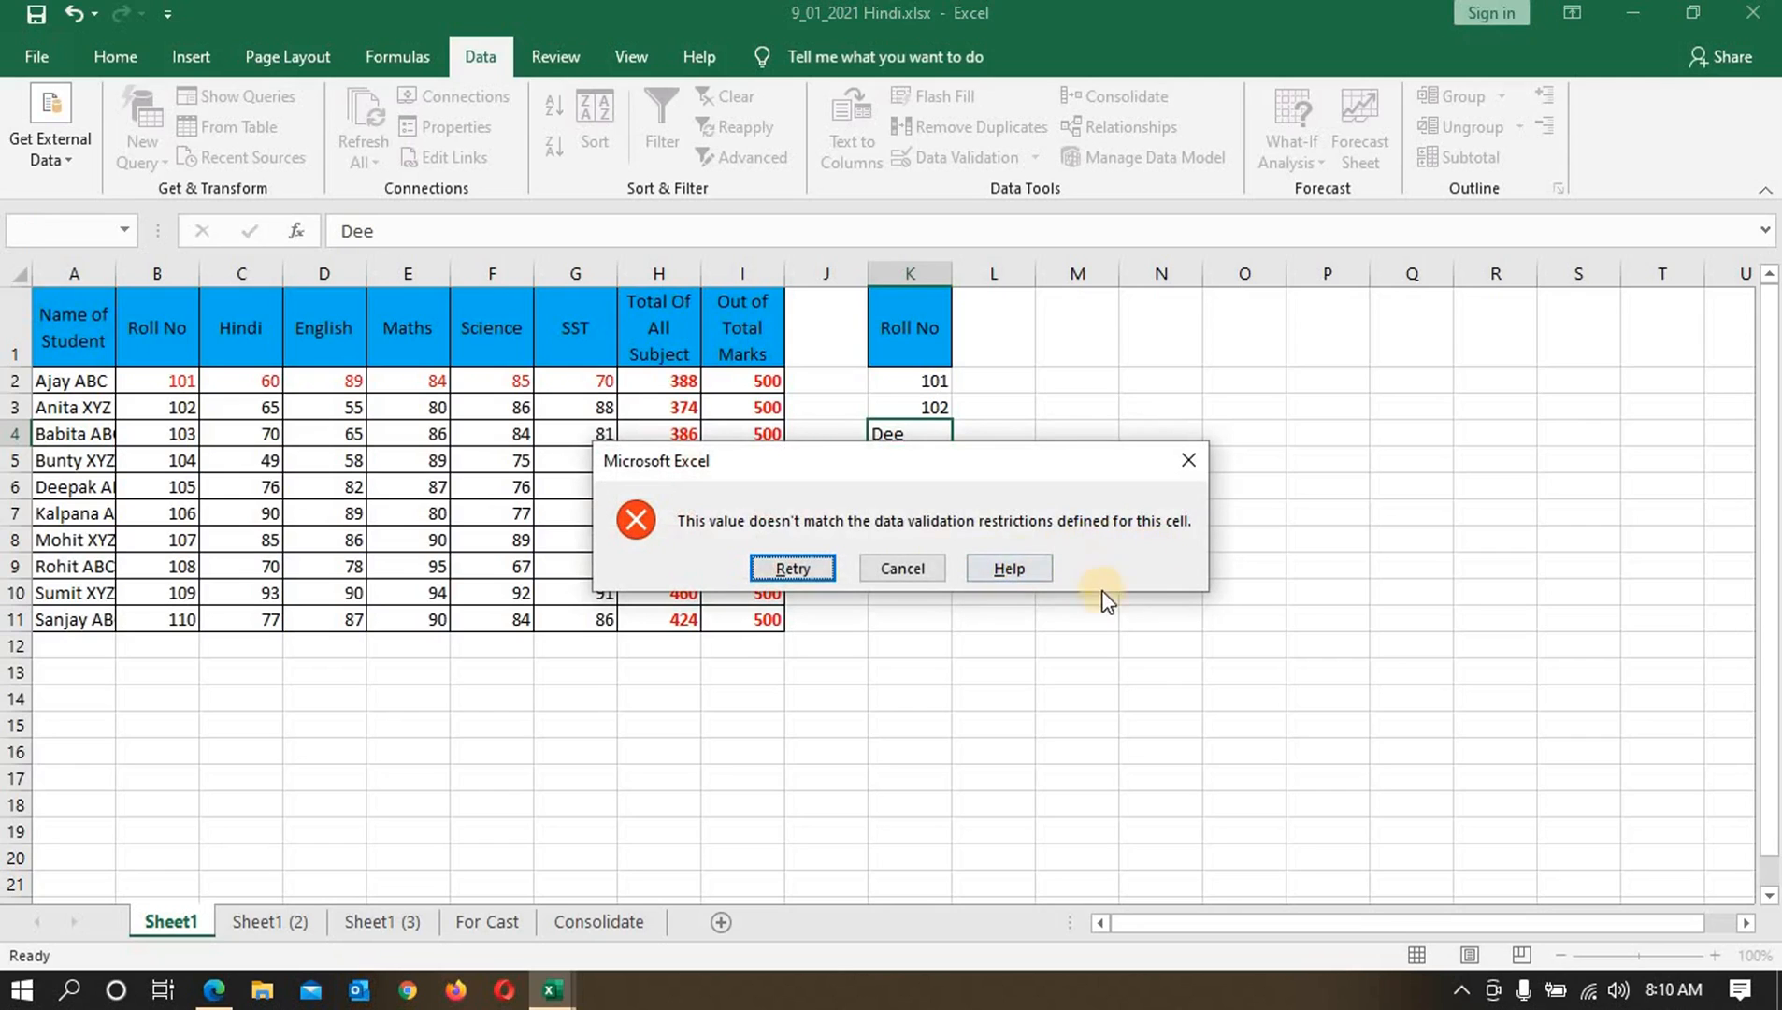
left_click(931, 569)
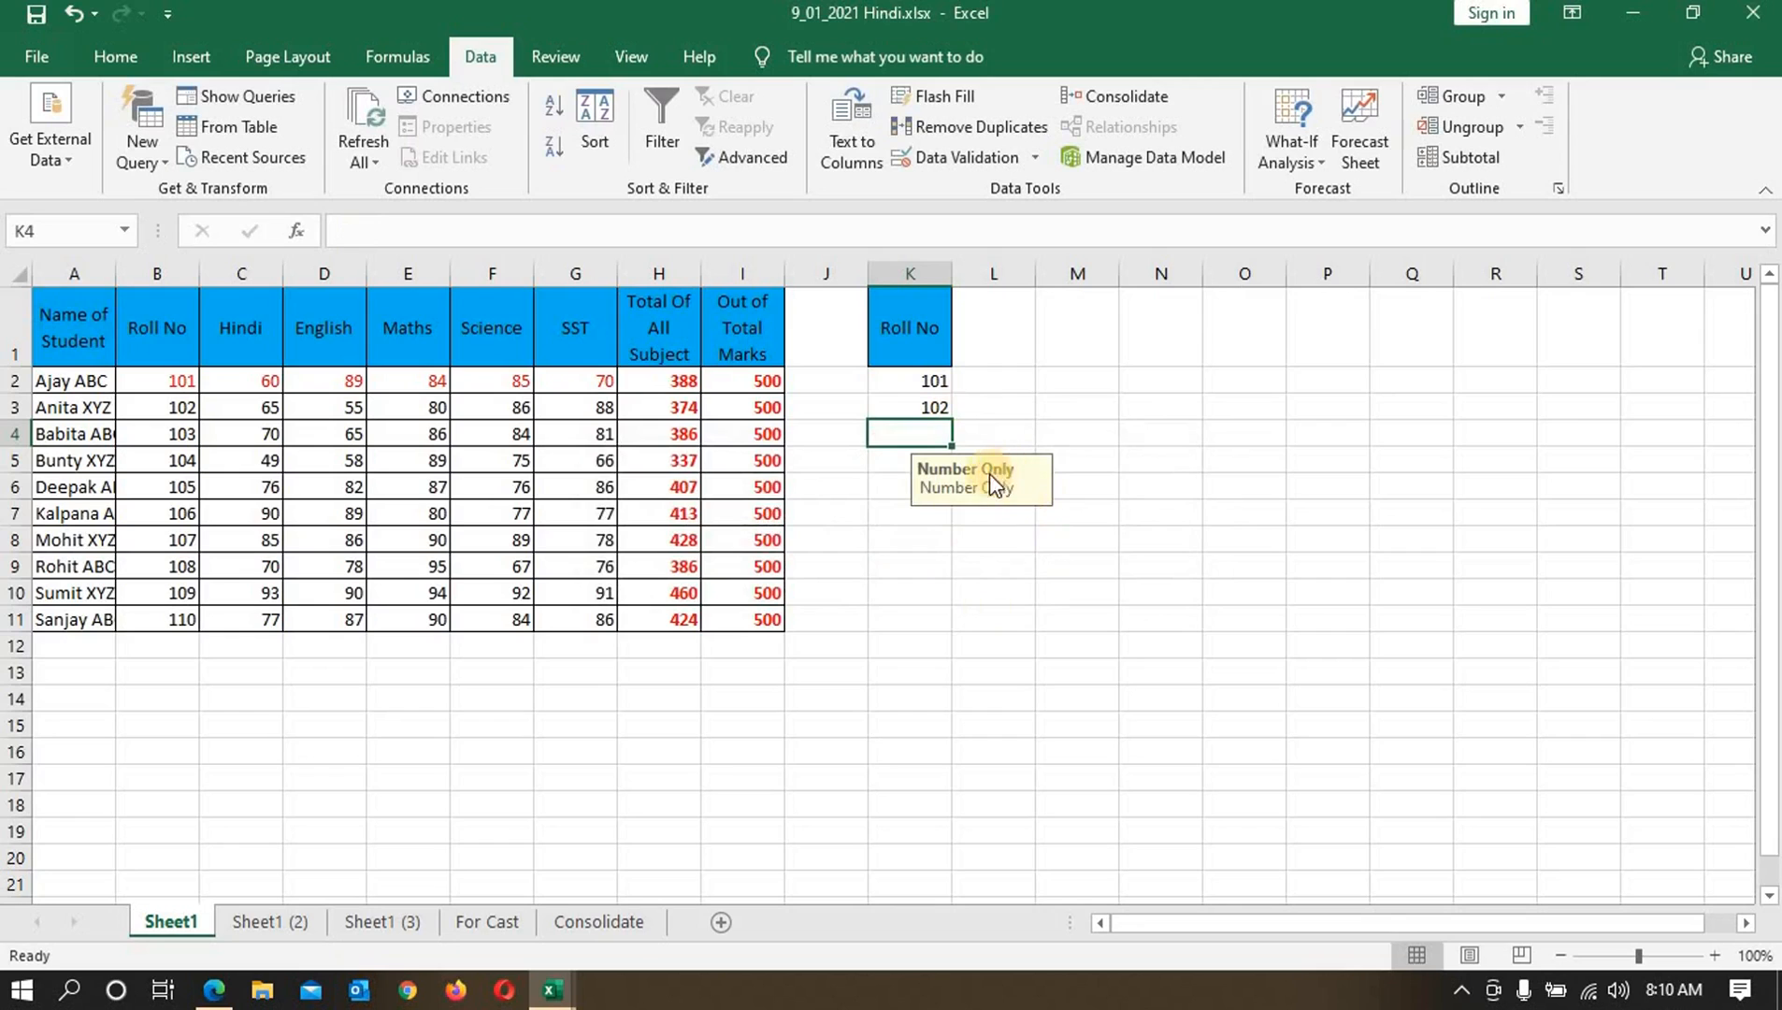
Step: Check the input message on the empty Roll No cells between K4 and K9
key("Down")
key("Down")
key("Down")
key("Down")
key("Down")
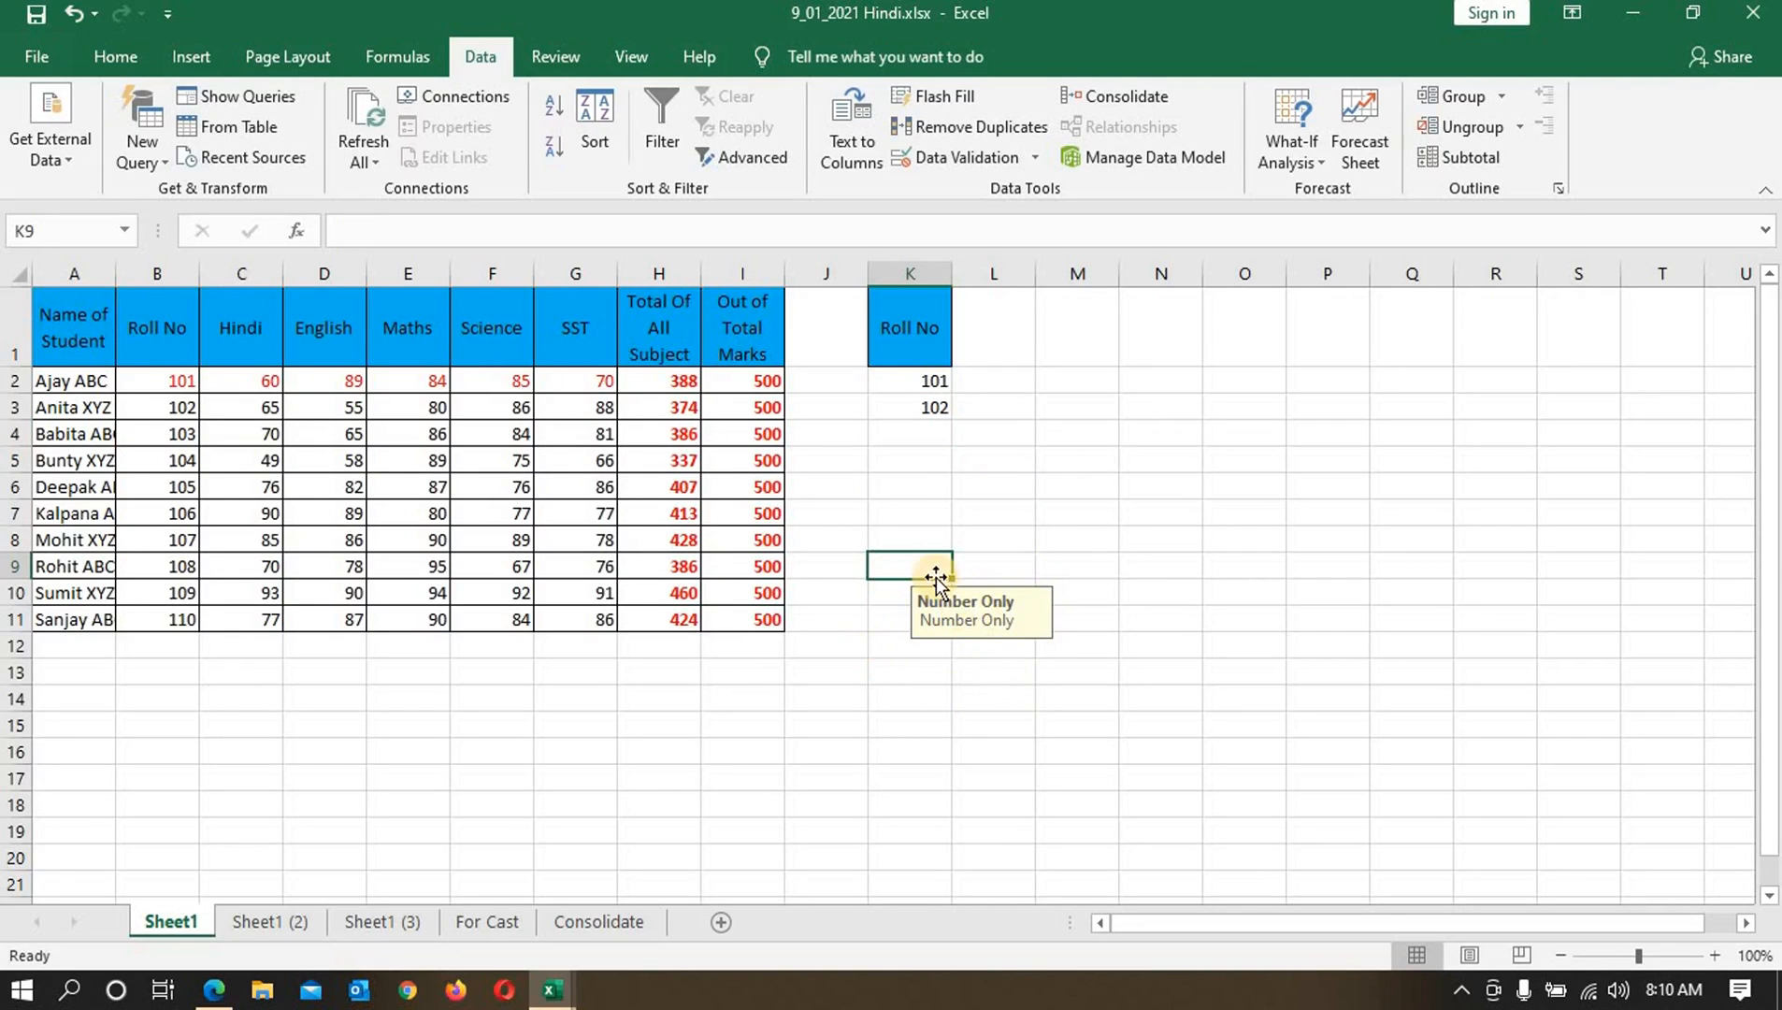
scroll(937, 582, "up", 3, "ctrl")
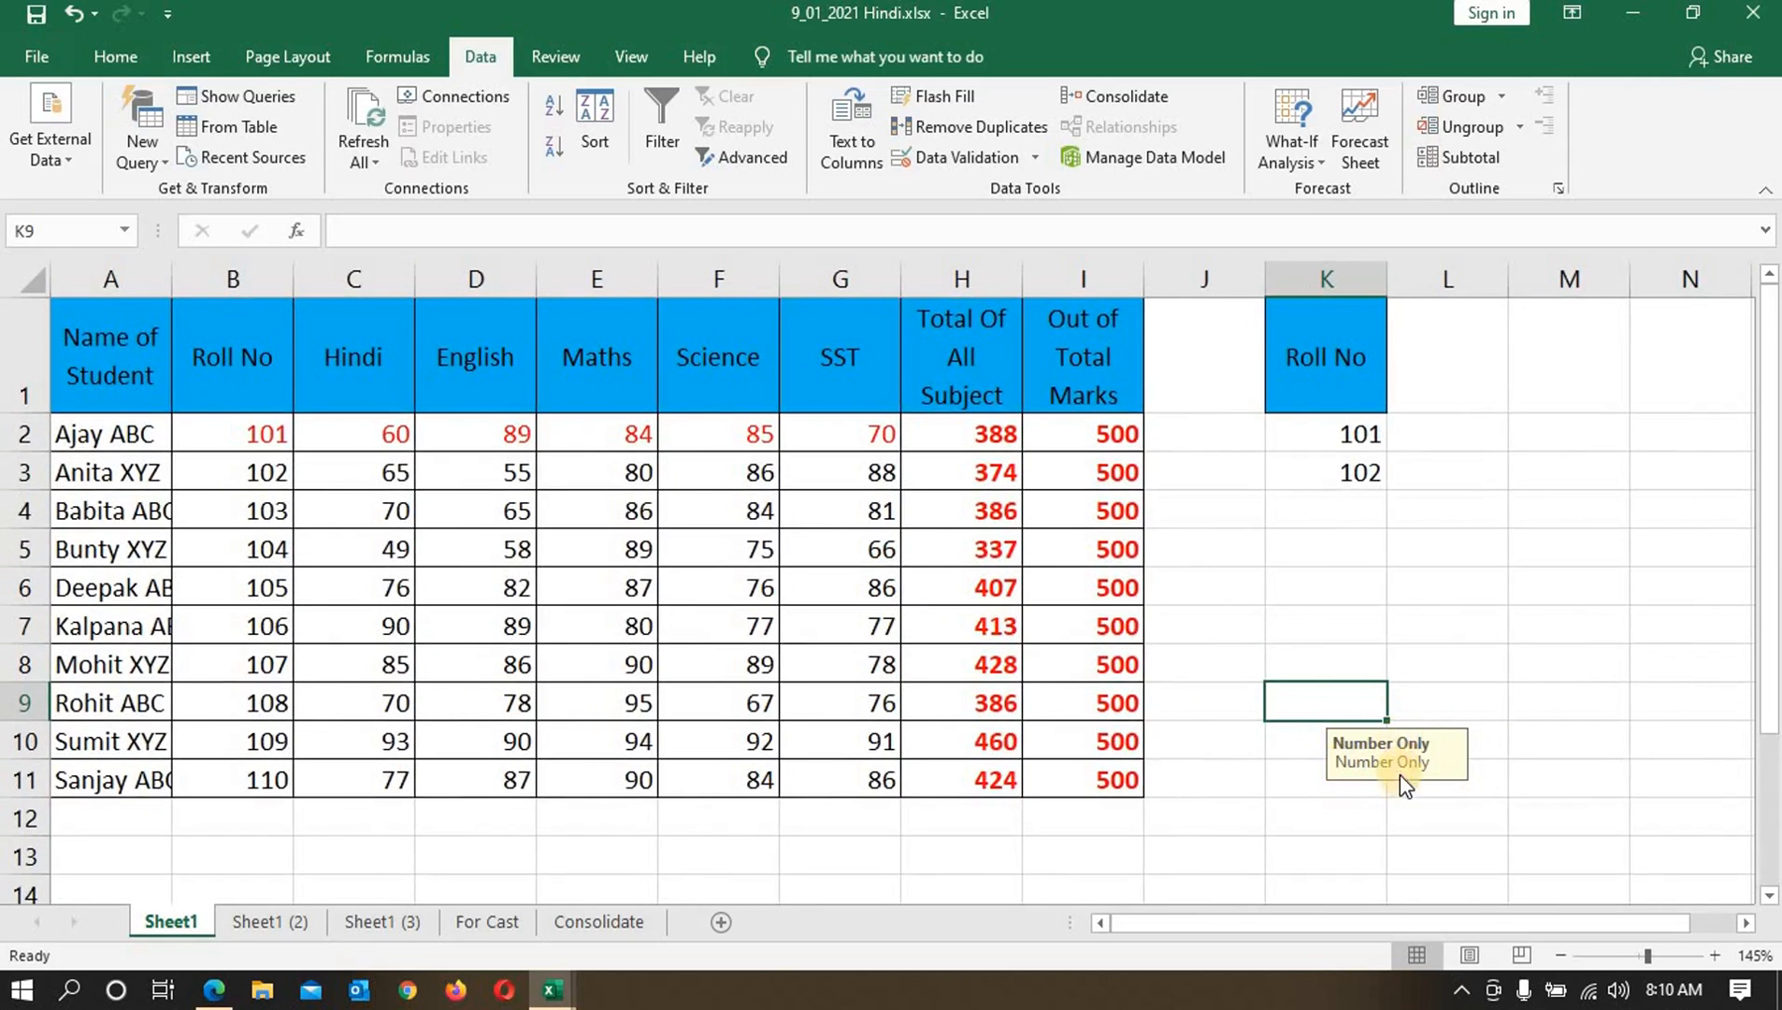
left_click(1337, 516)
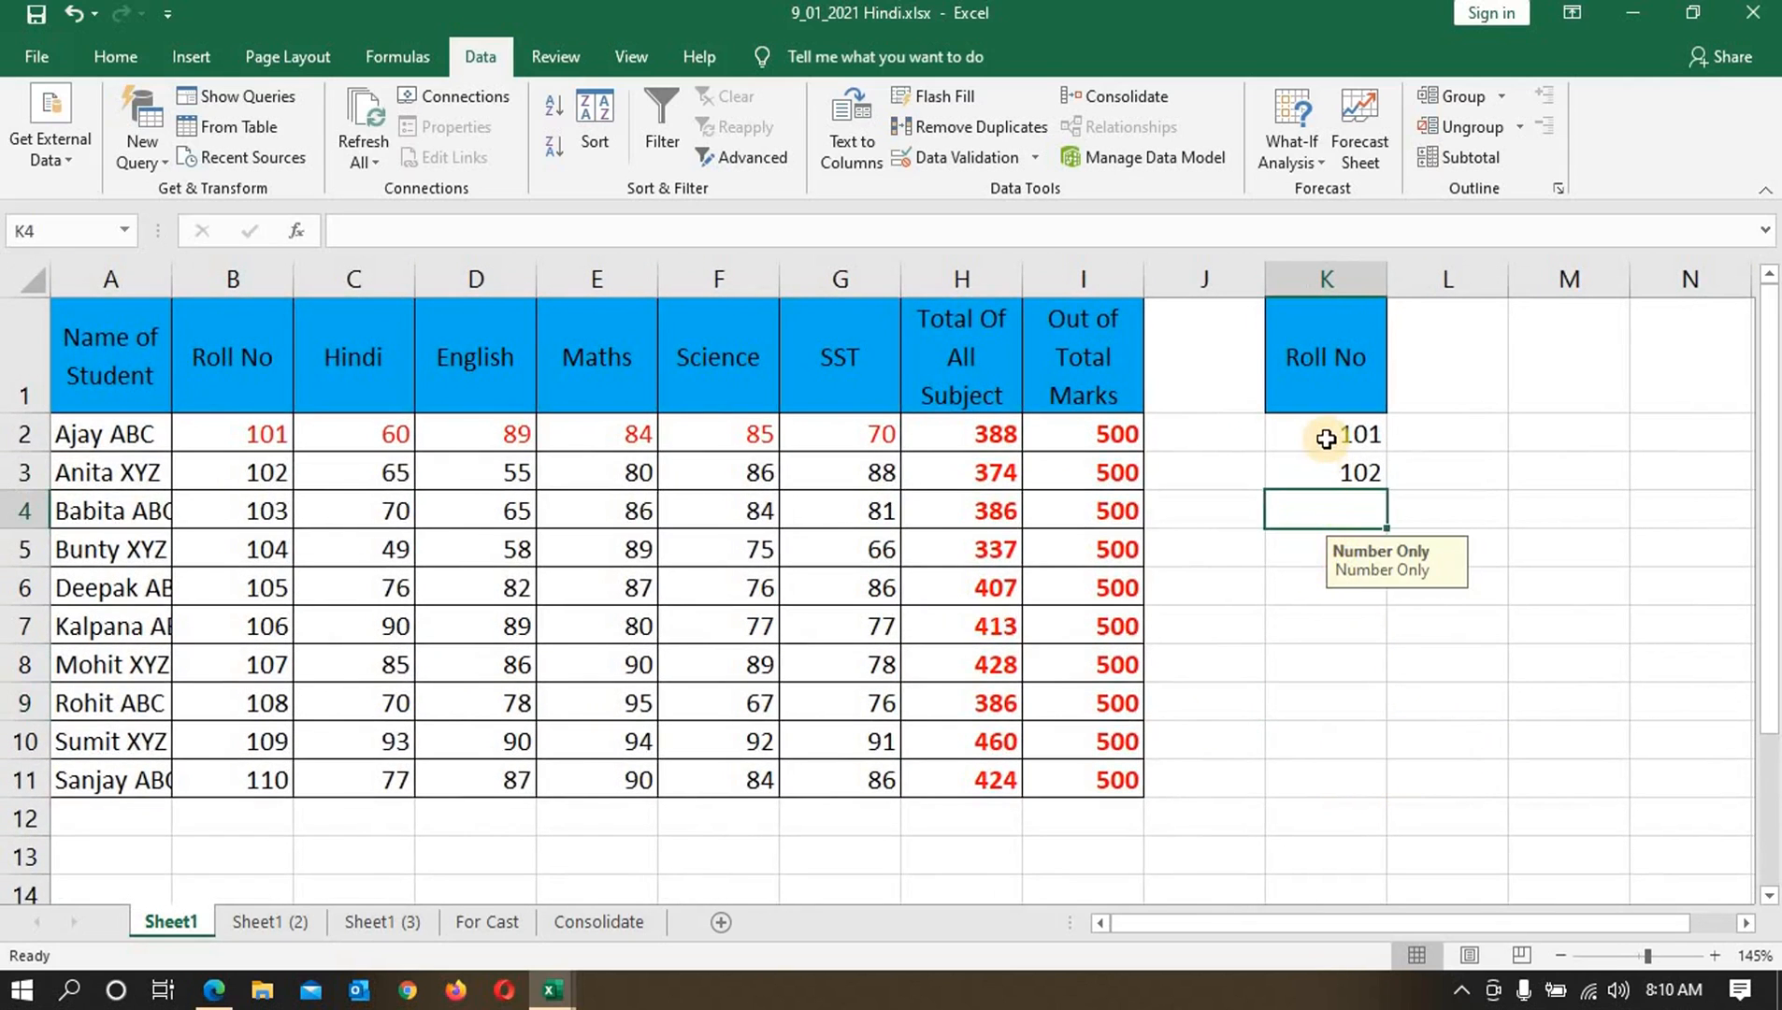
Step: Set the error alert for K2:K11 to the Warning style, with "Number Only" as both title and error message
left_click_drag(1326, 439, 1301, 781)
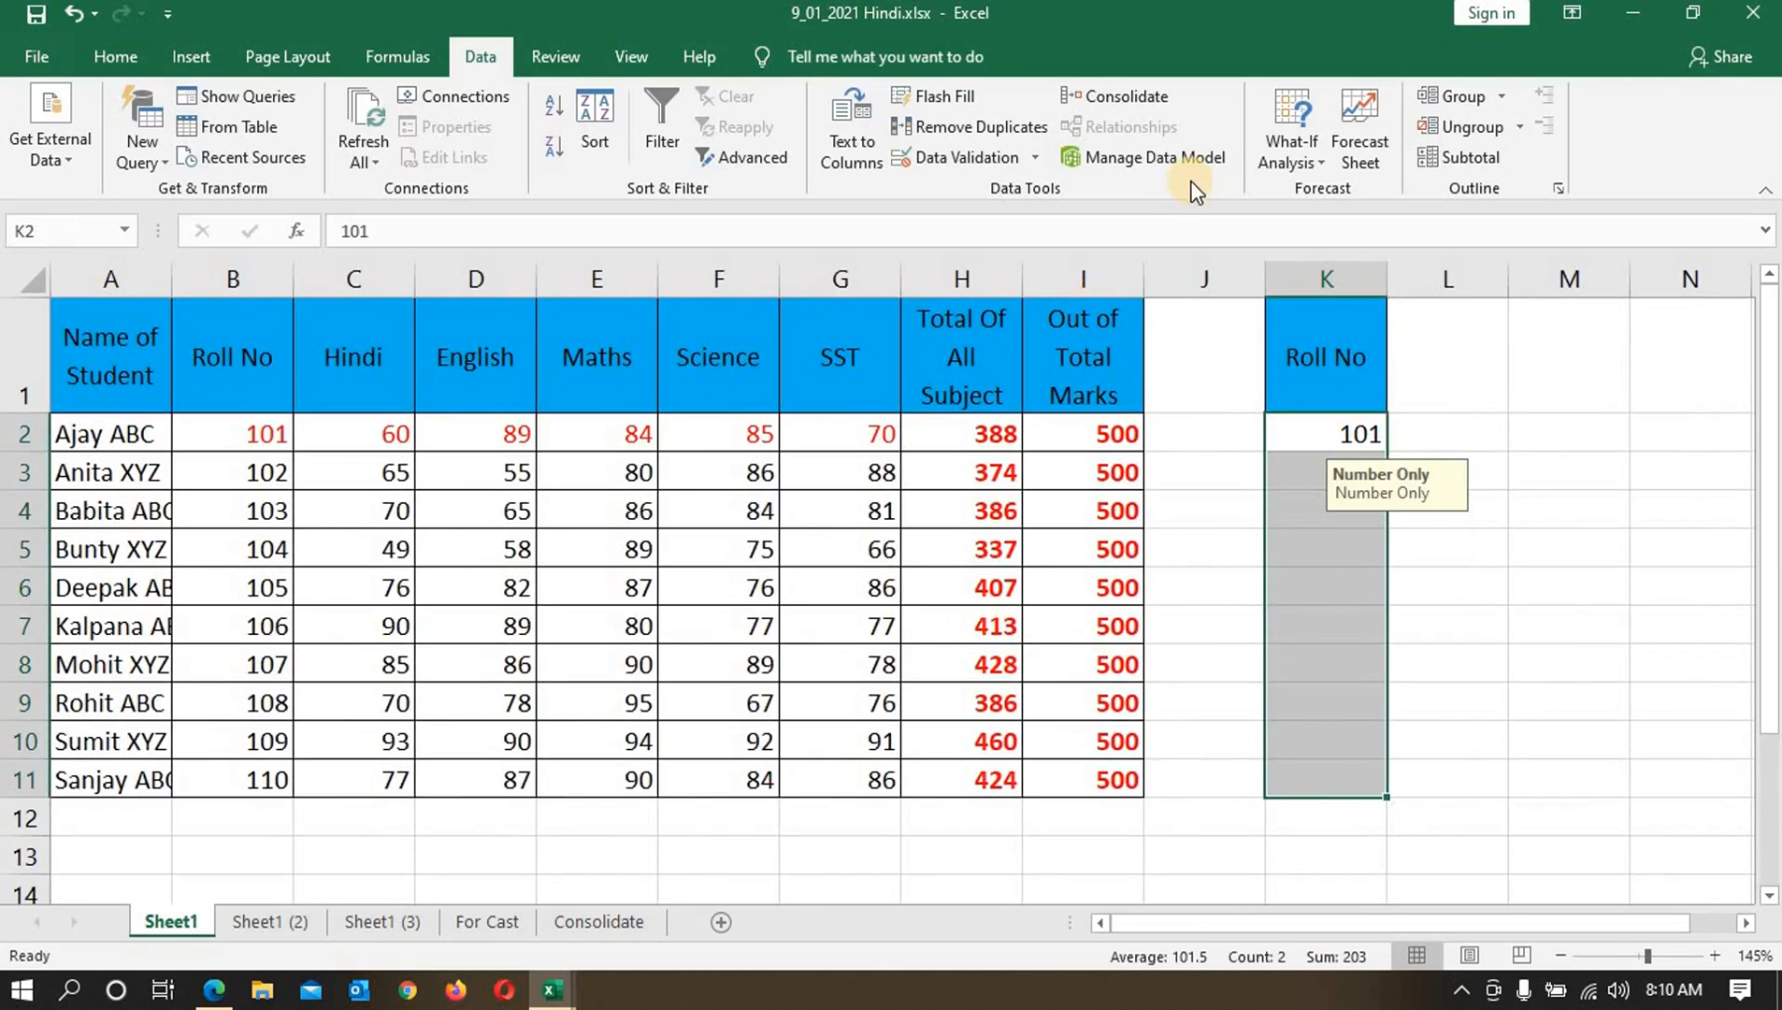
left_click(998, 165)
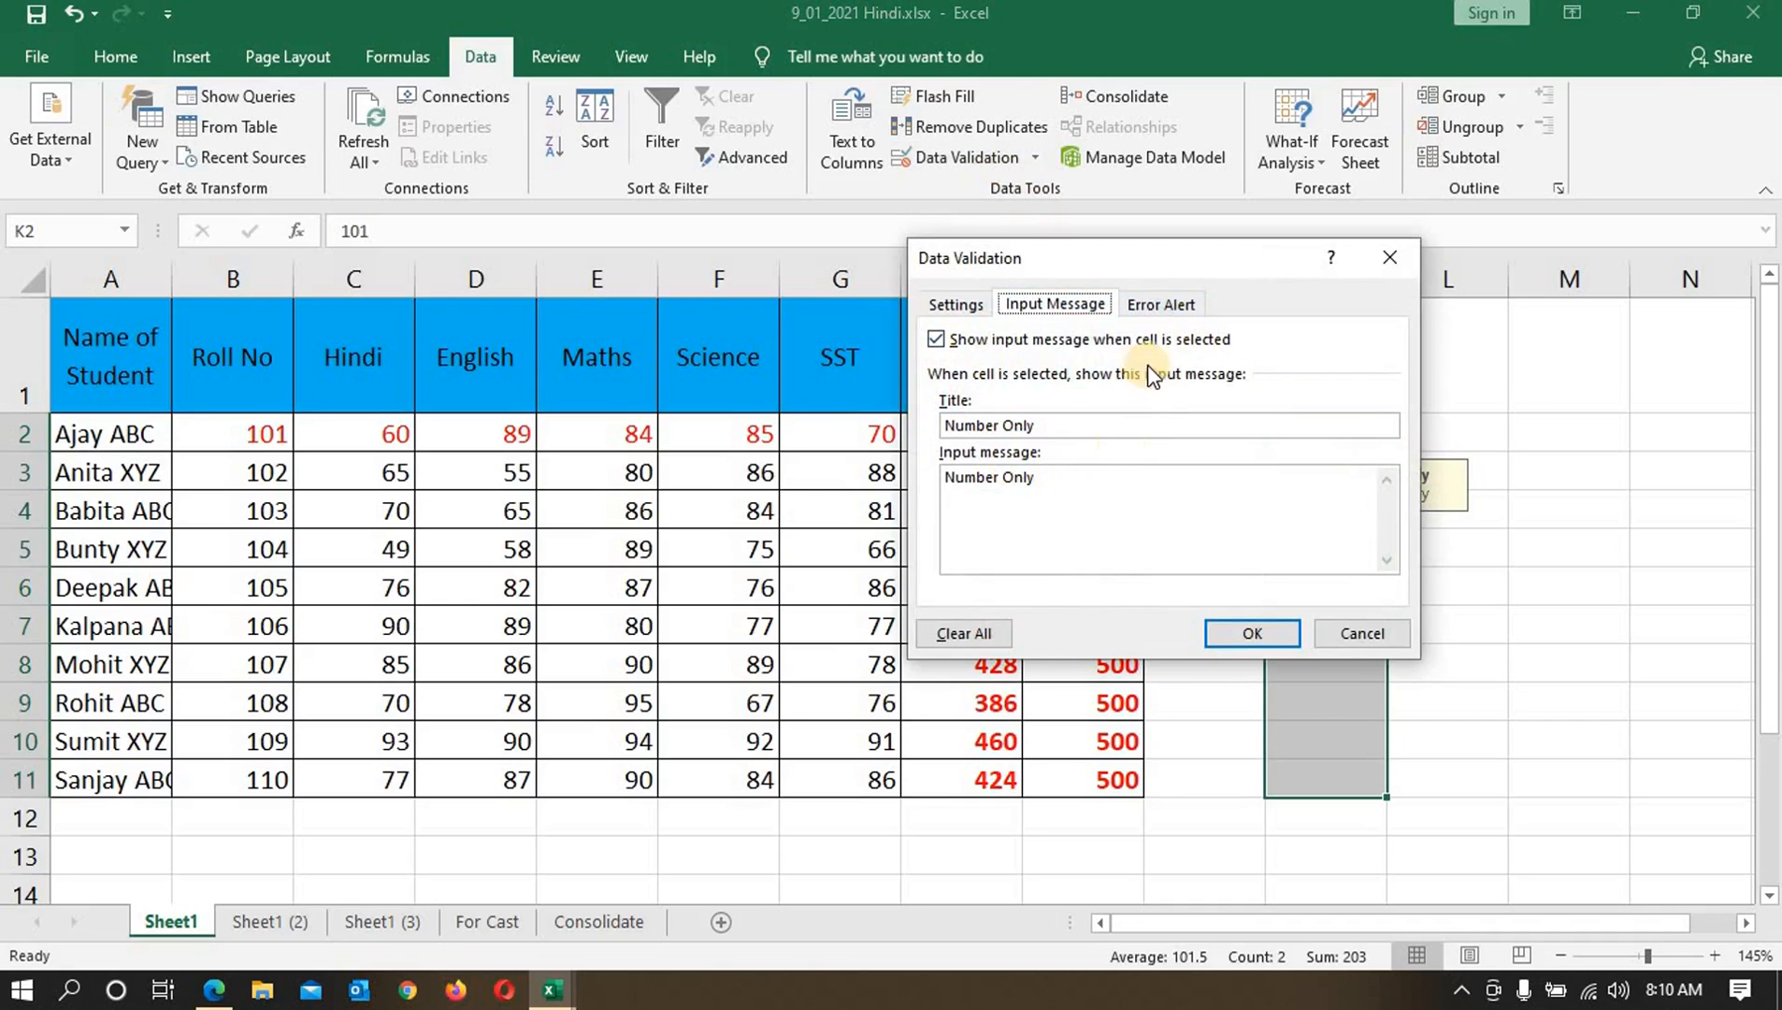
left_click(1164, 309)
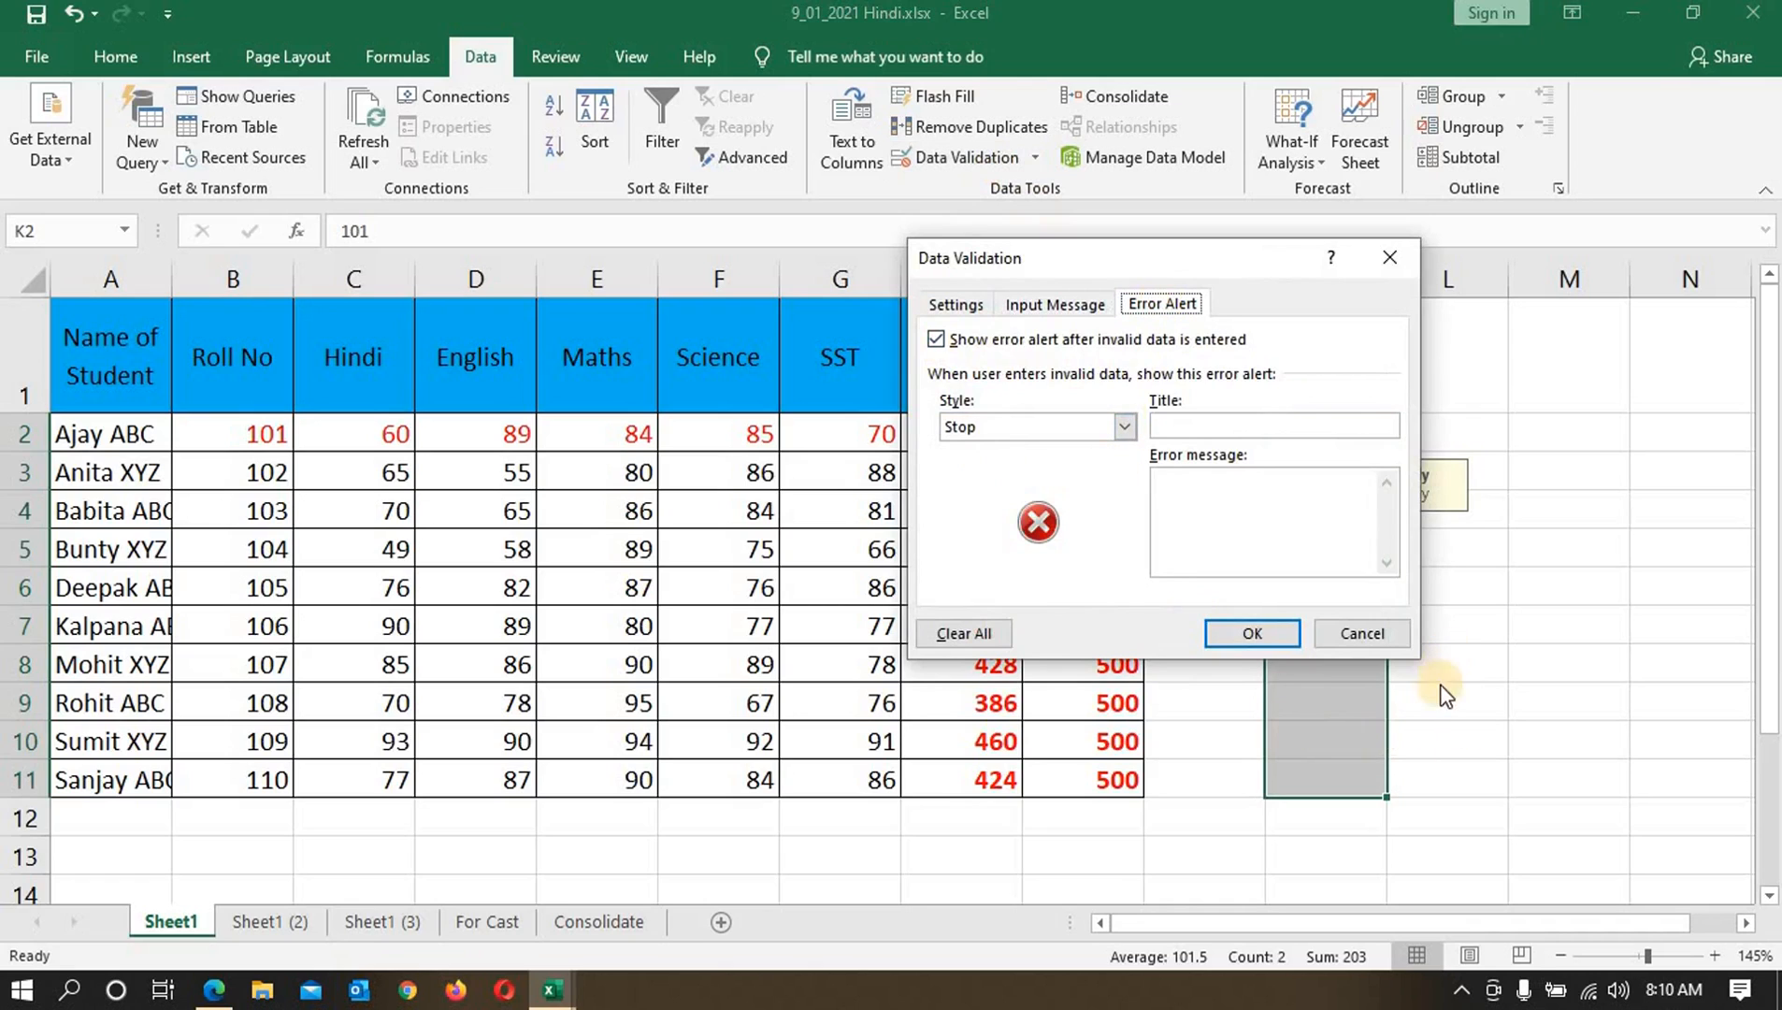
left_click(1121, 428)
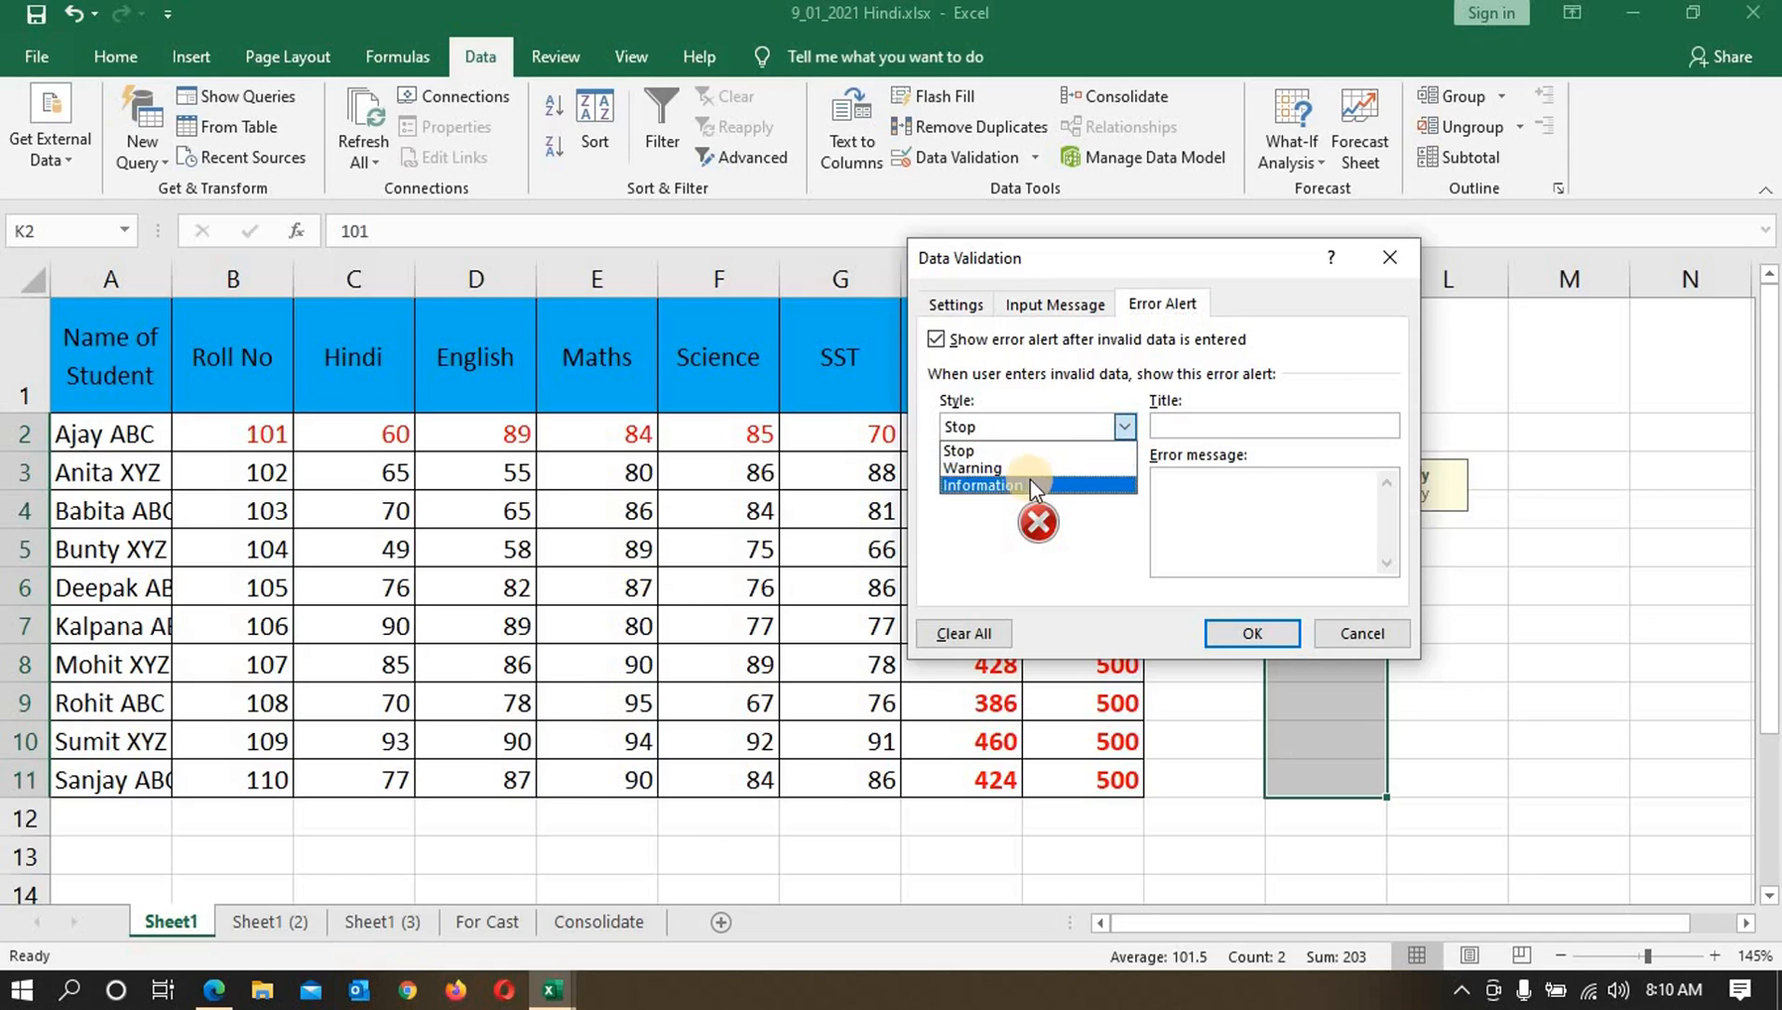
left_click(953, 468)
left_click(1170, 425)
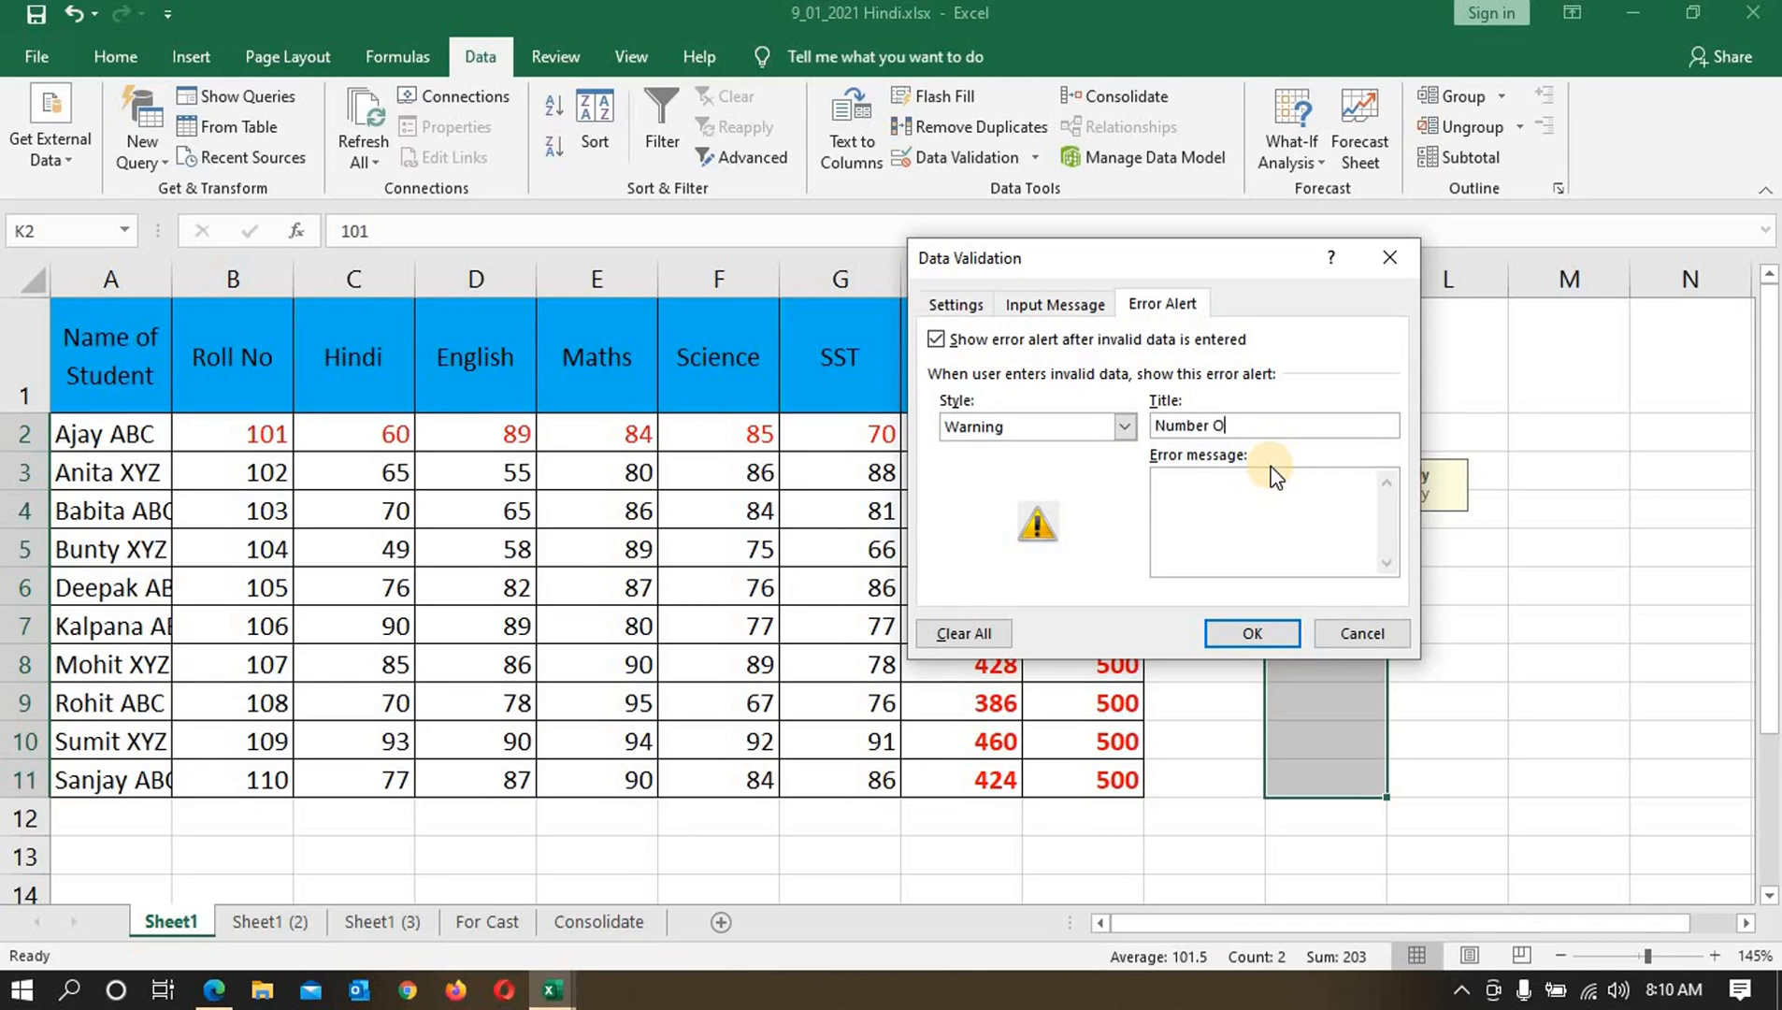
left_click(1259, 503)
key("ctrl+v")
left_click(1251, 633)
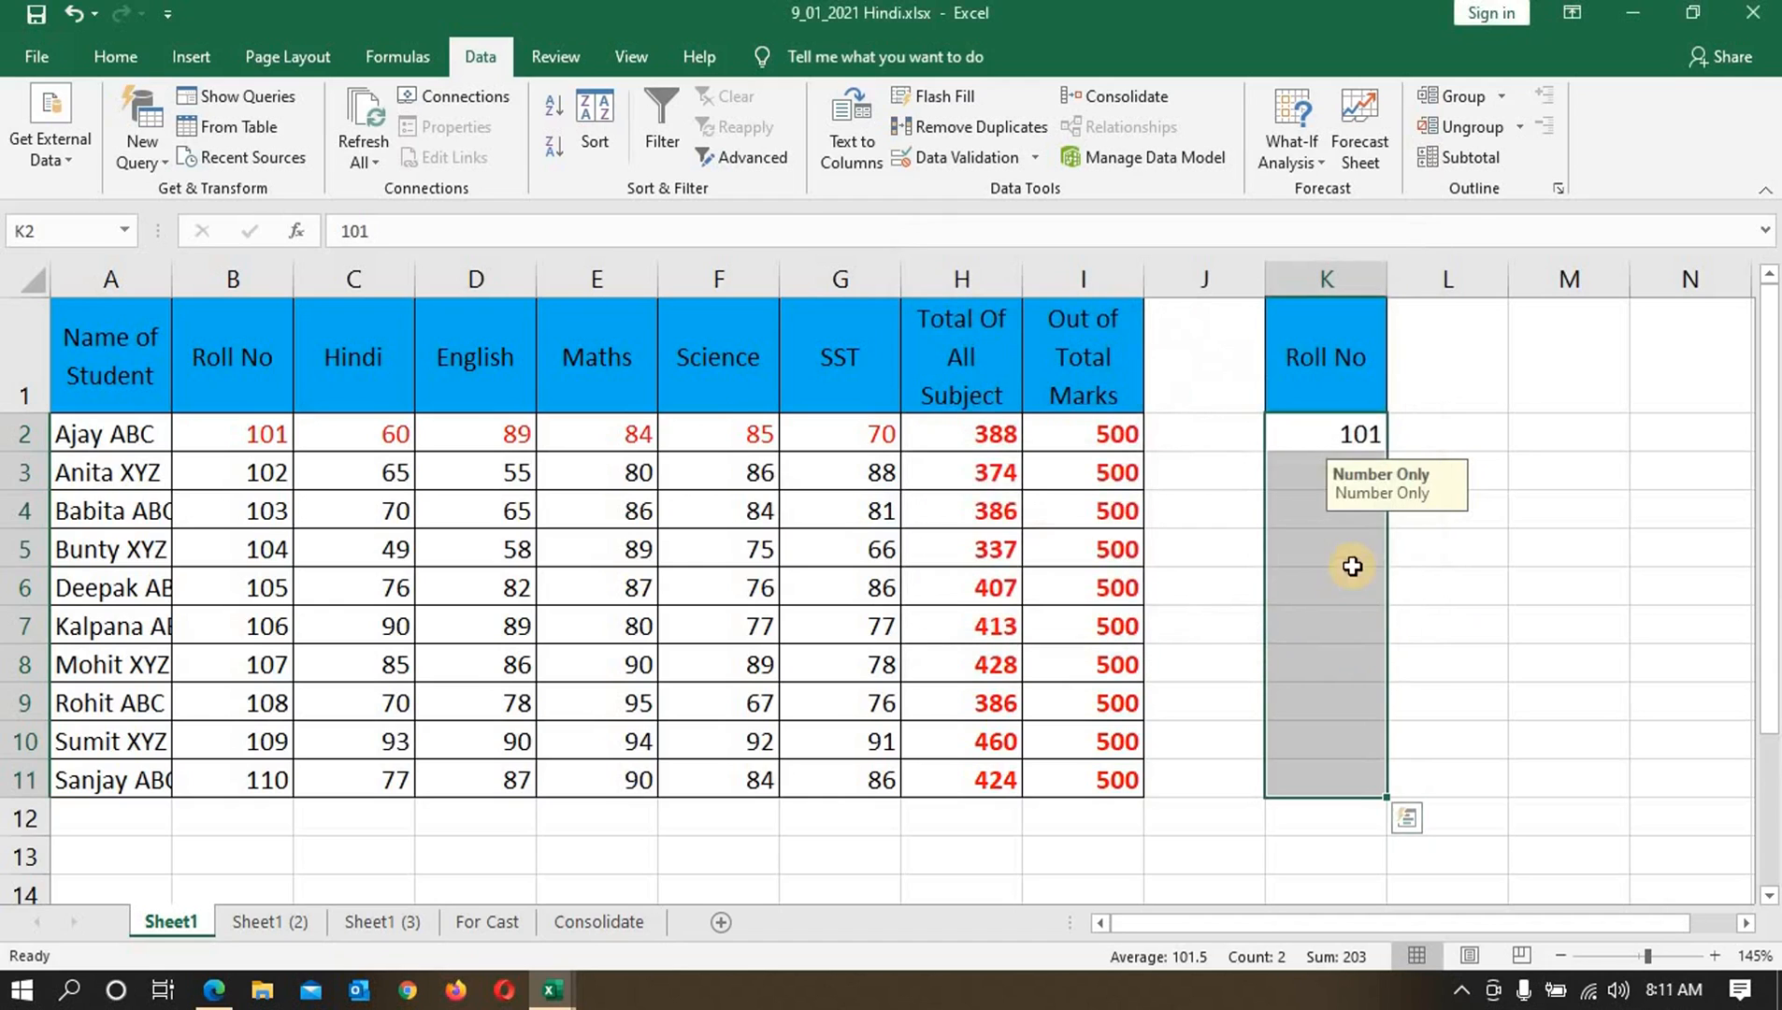
Step: Try entering the text "dee" in cell K5 to test the warning alert, and discard the entry
left_click(1349, 553)
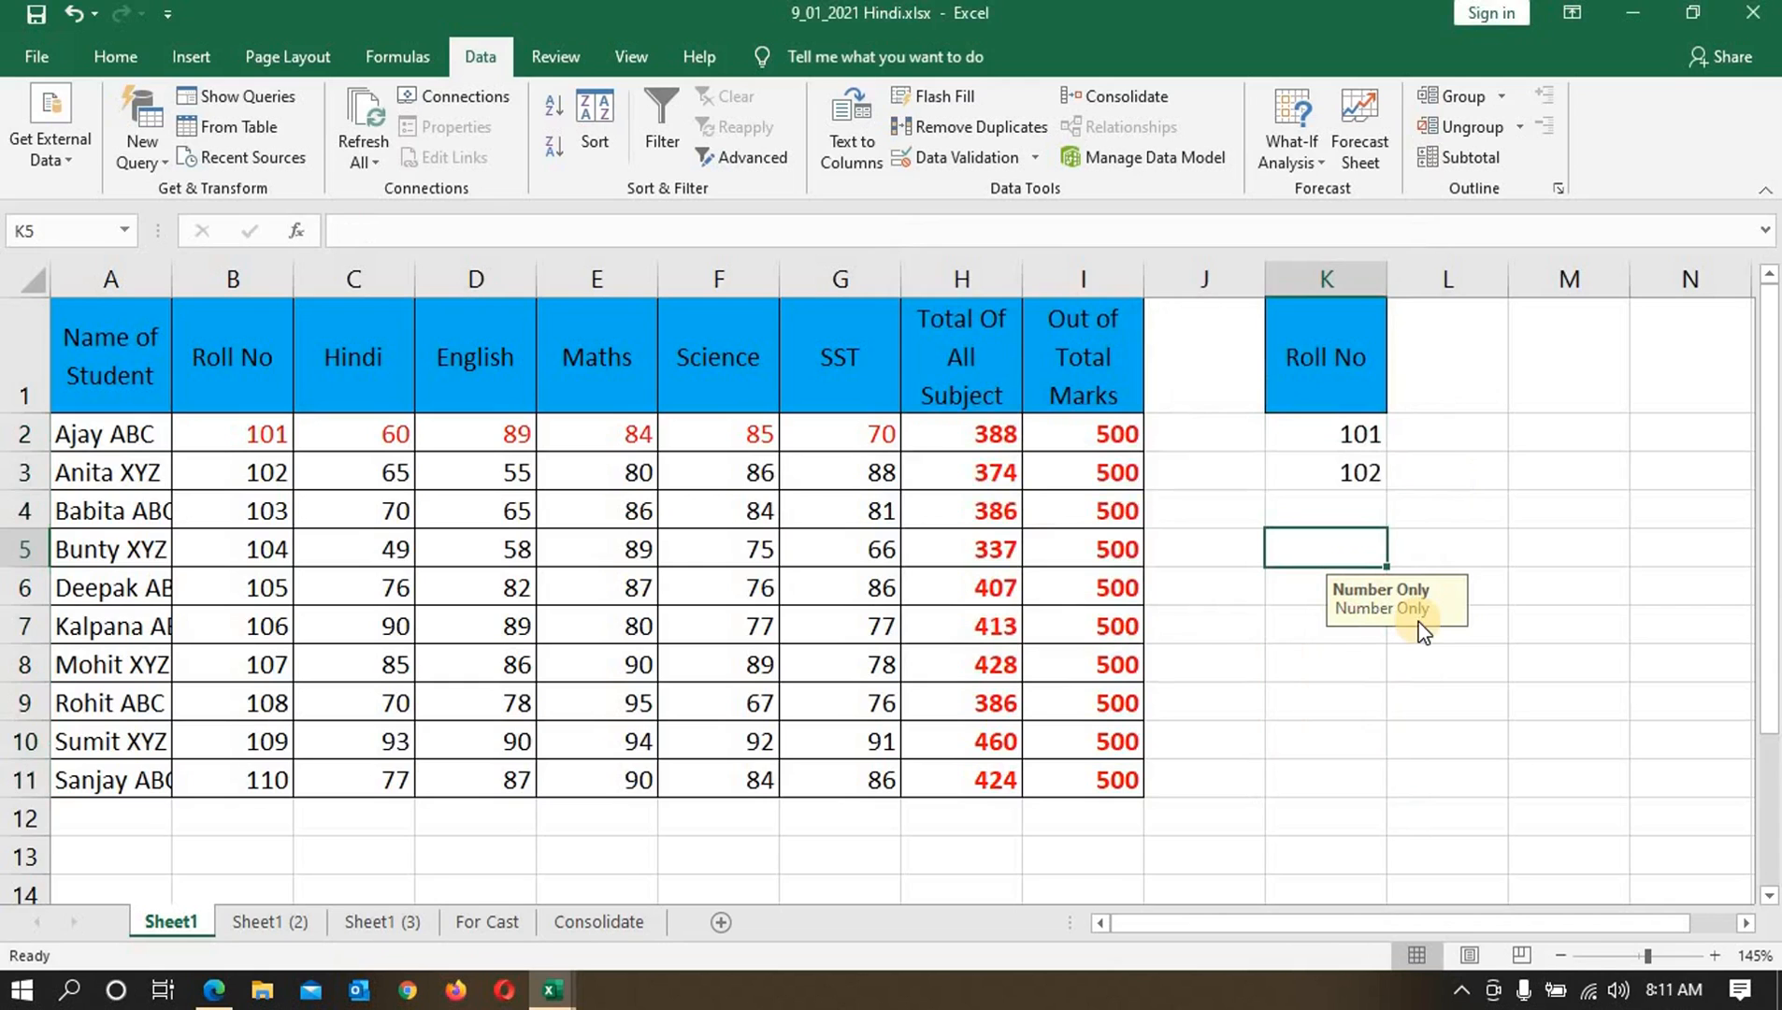
type("dee")
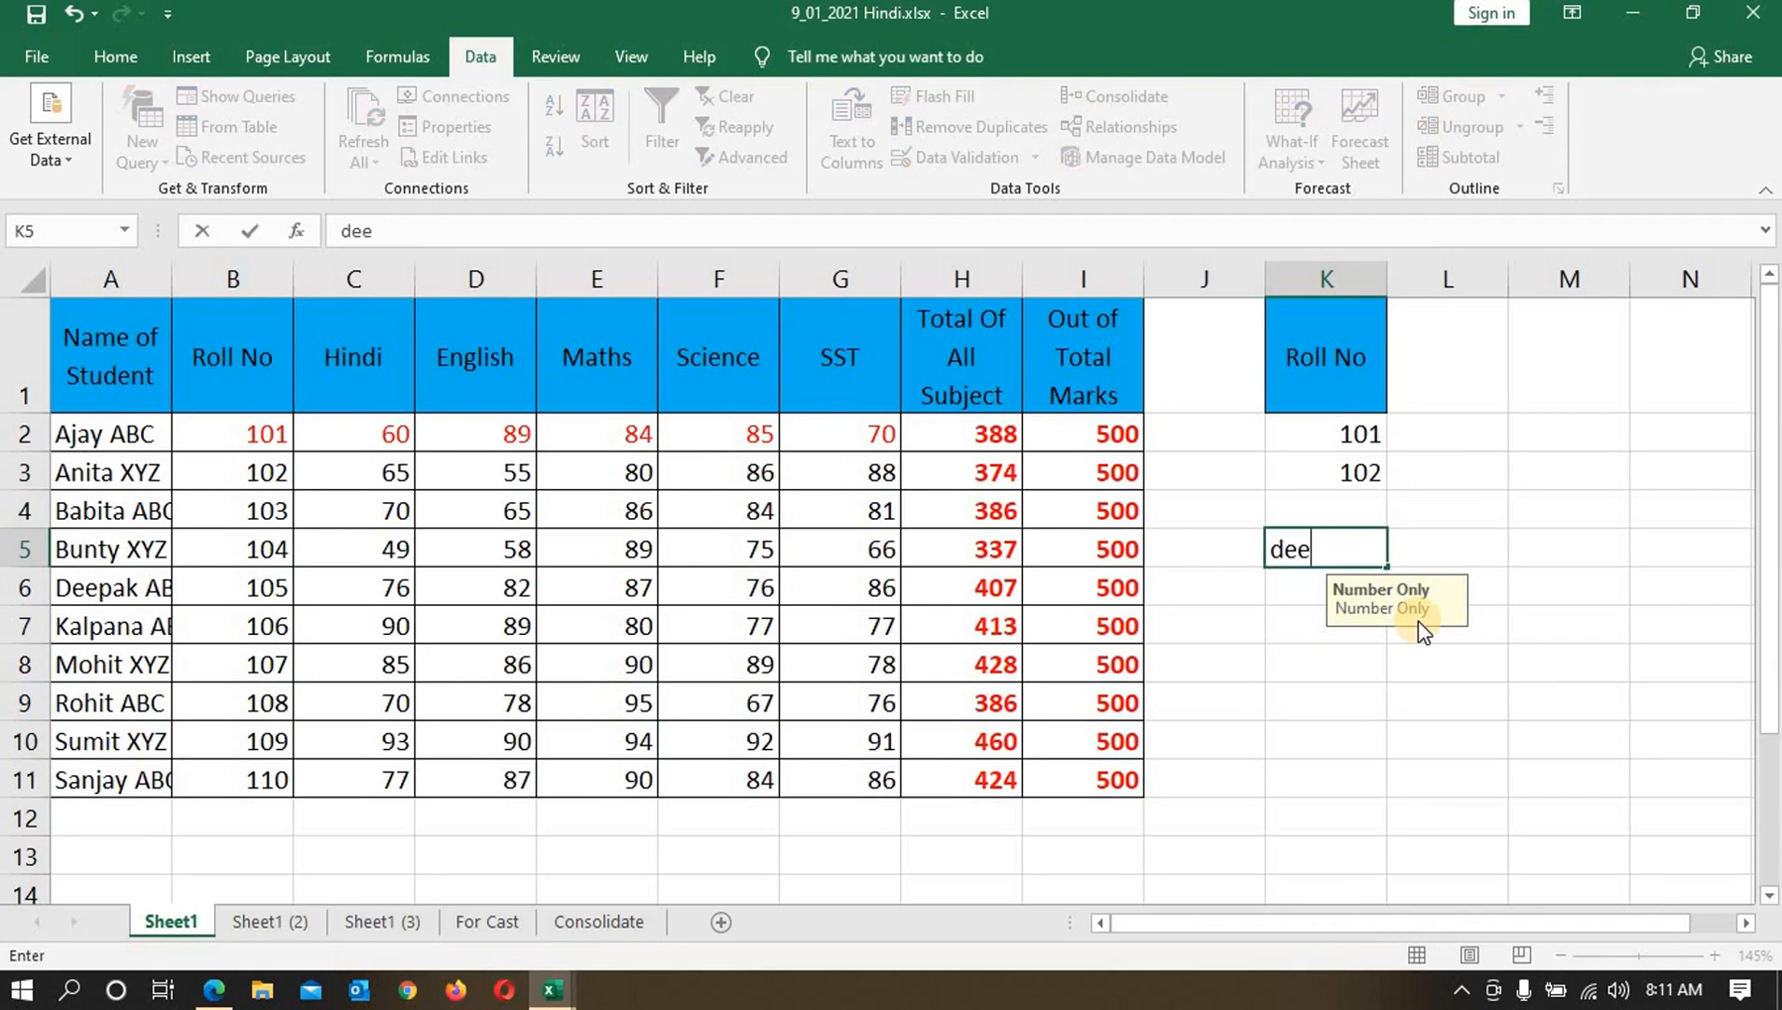
key("Return")
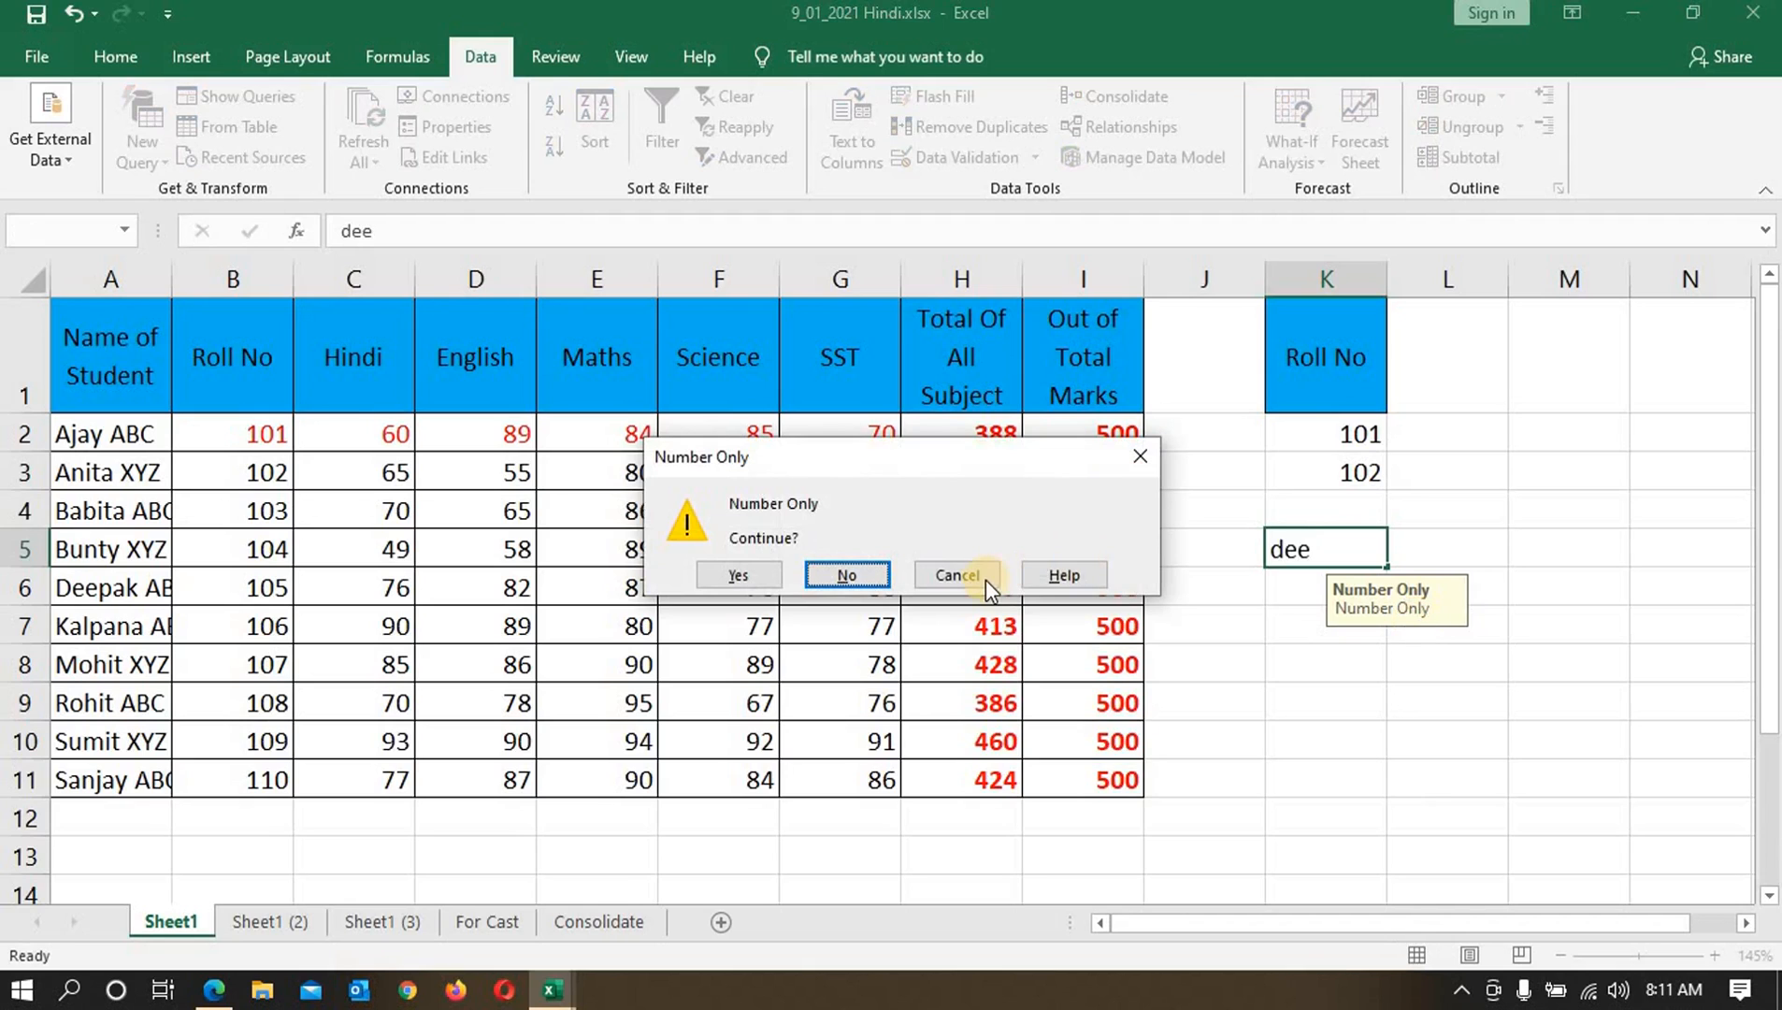
left_click(956, 575)
left_click(1320, 699)
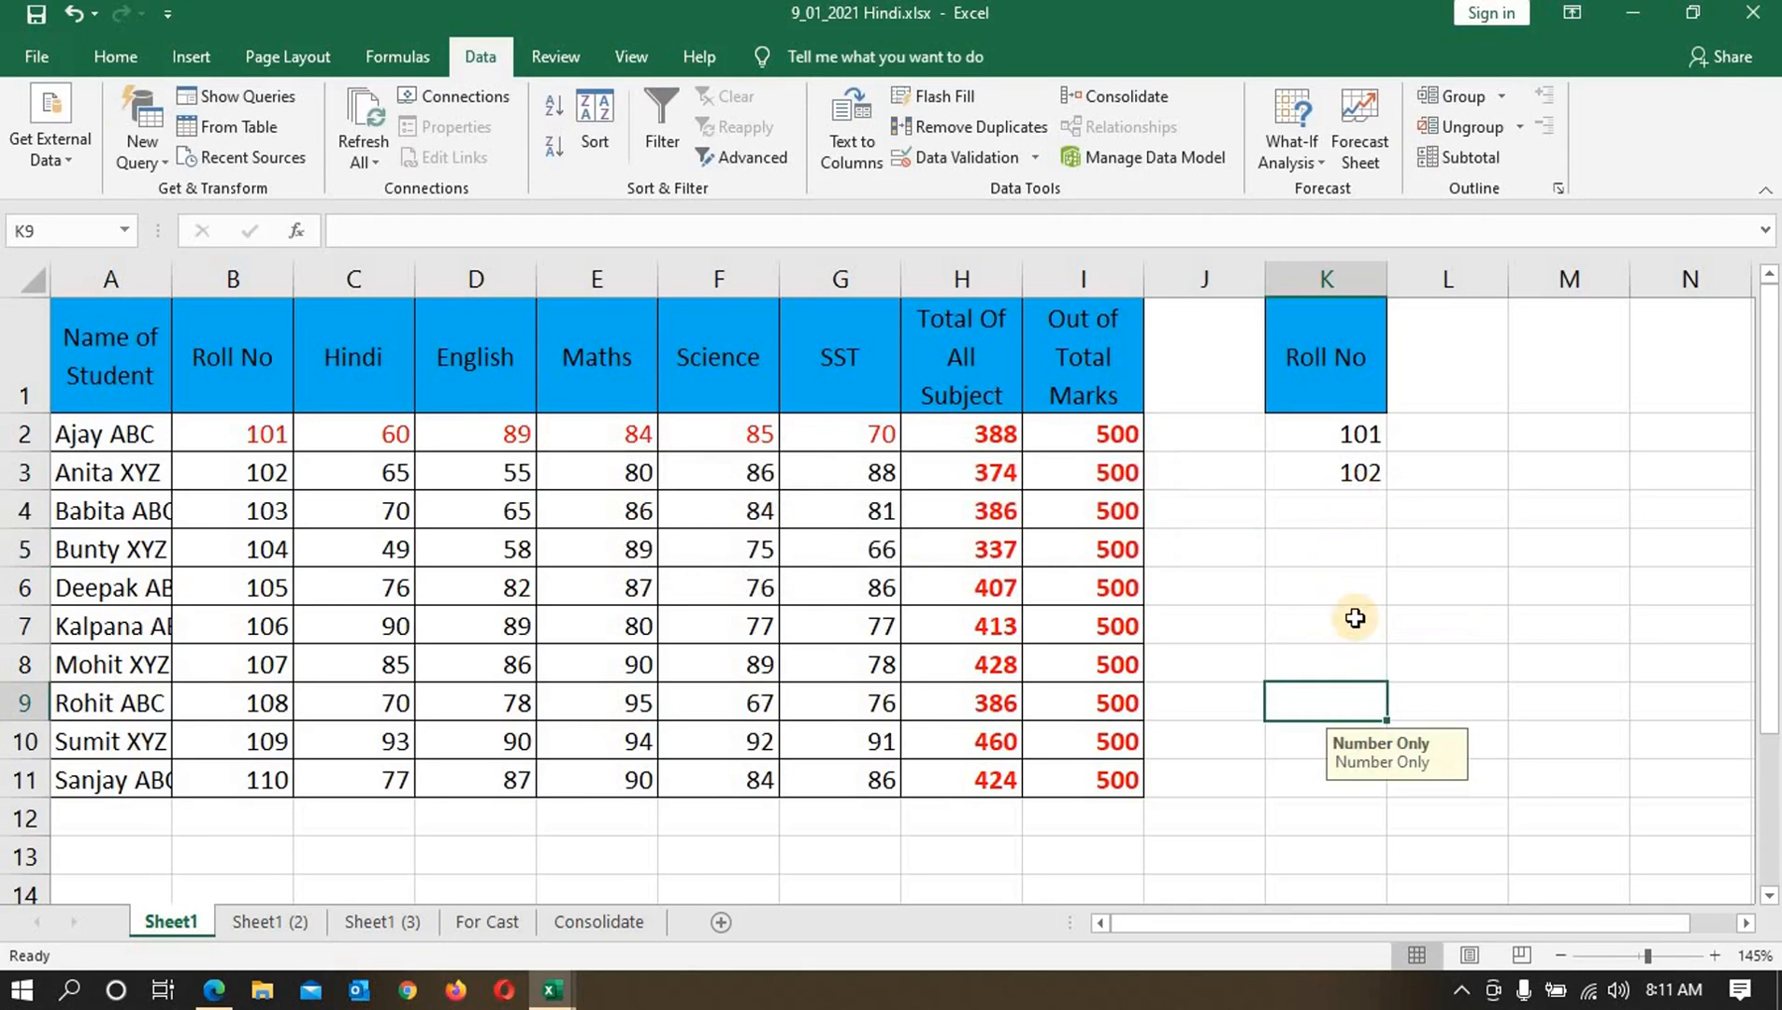
Step: Clear all data validation settings from the Roll No cells K2:K11
left_click_drag(1313, 438, 1313, 776)
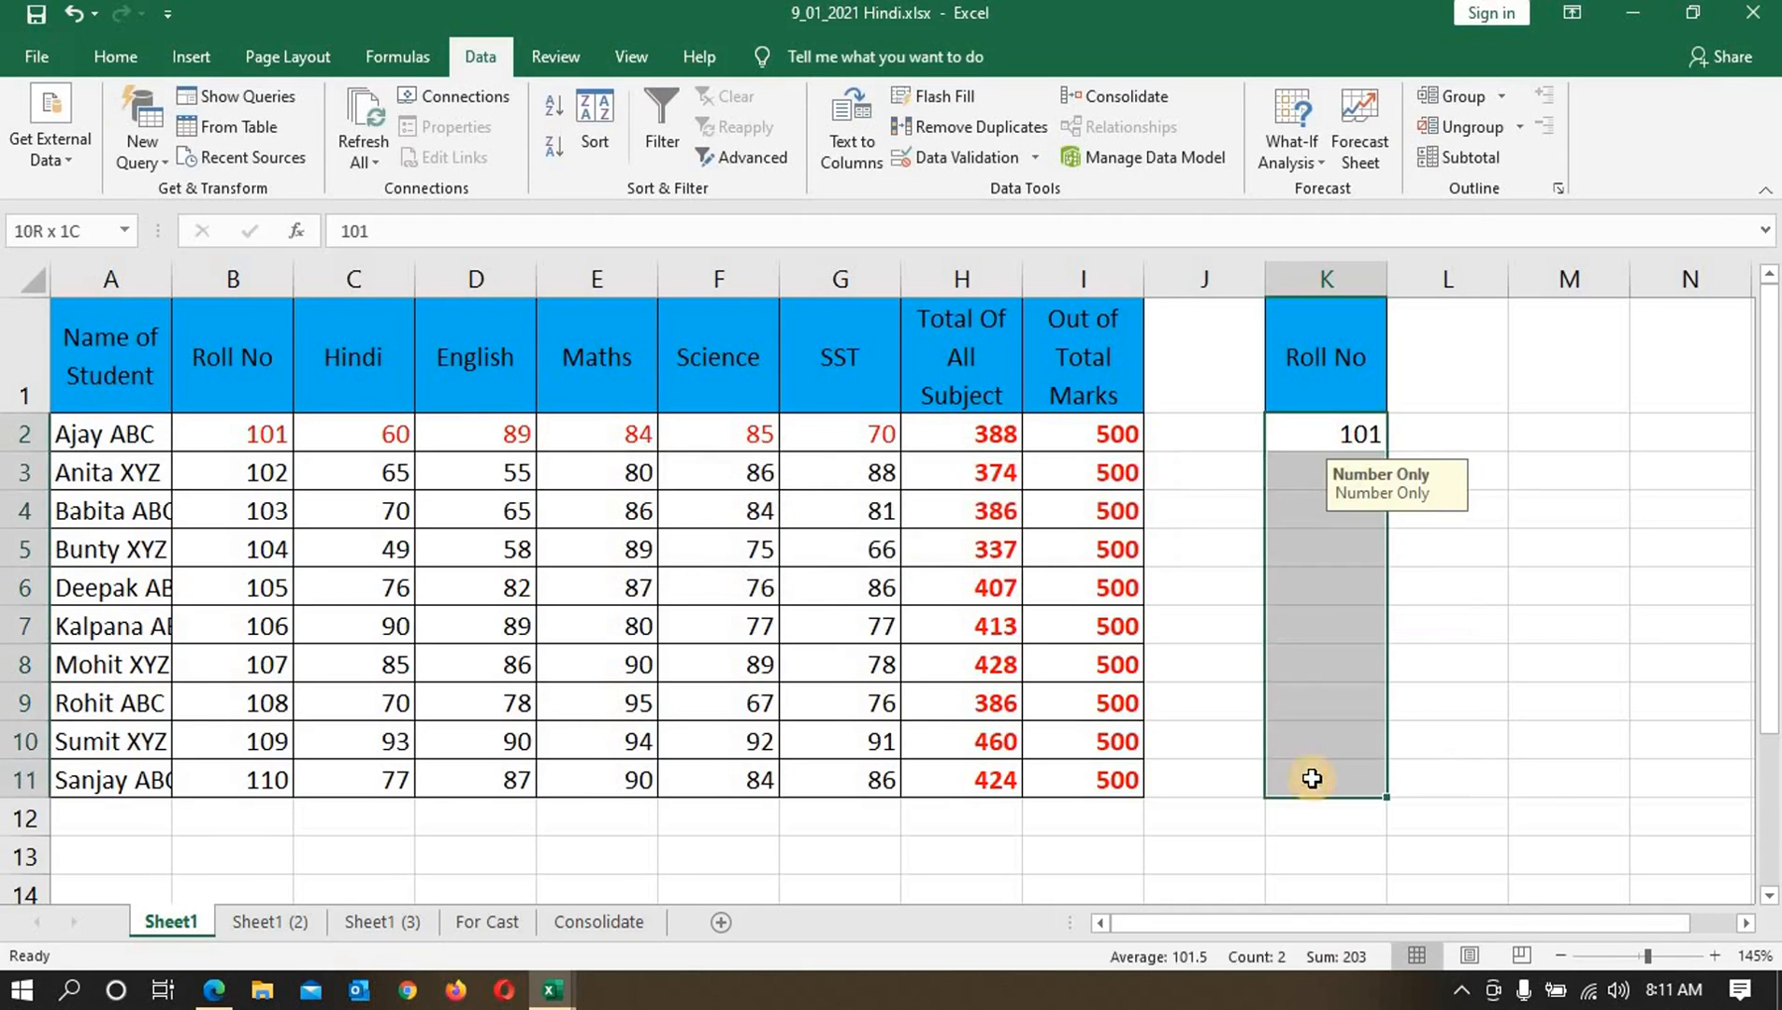
left_click(978, 157)
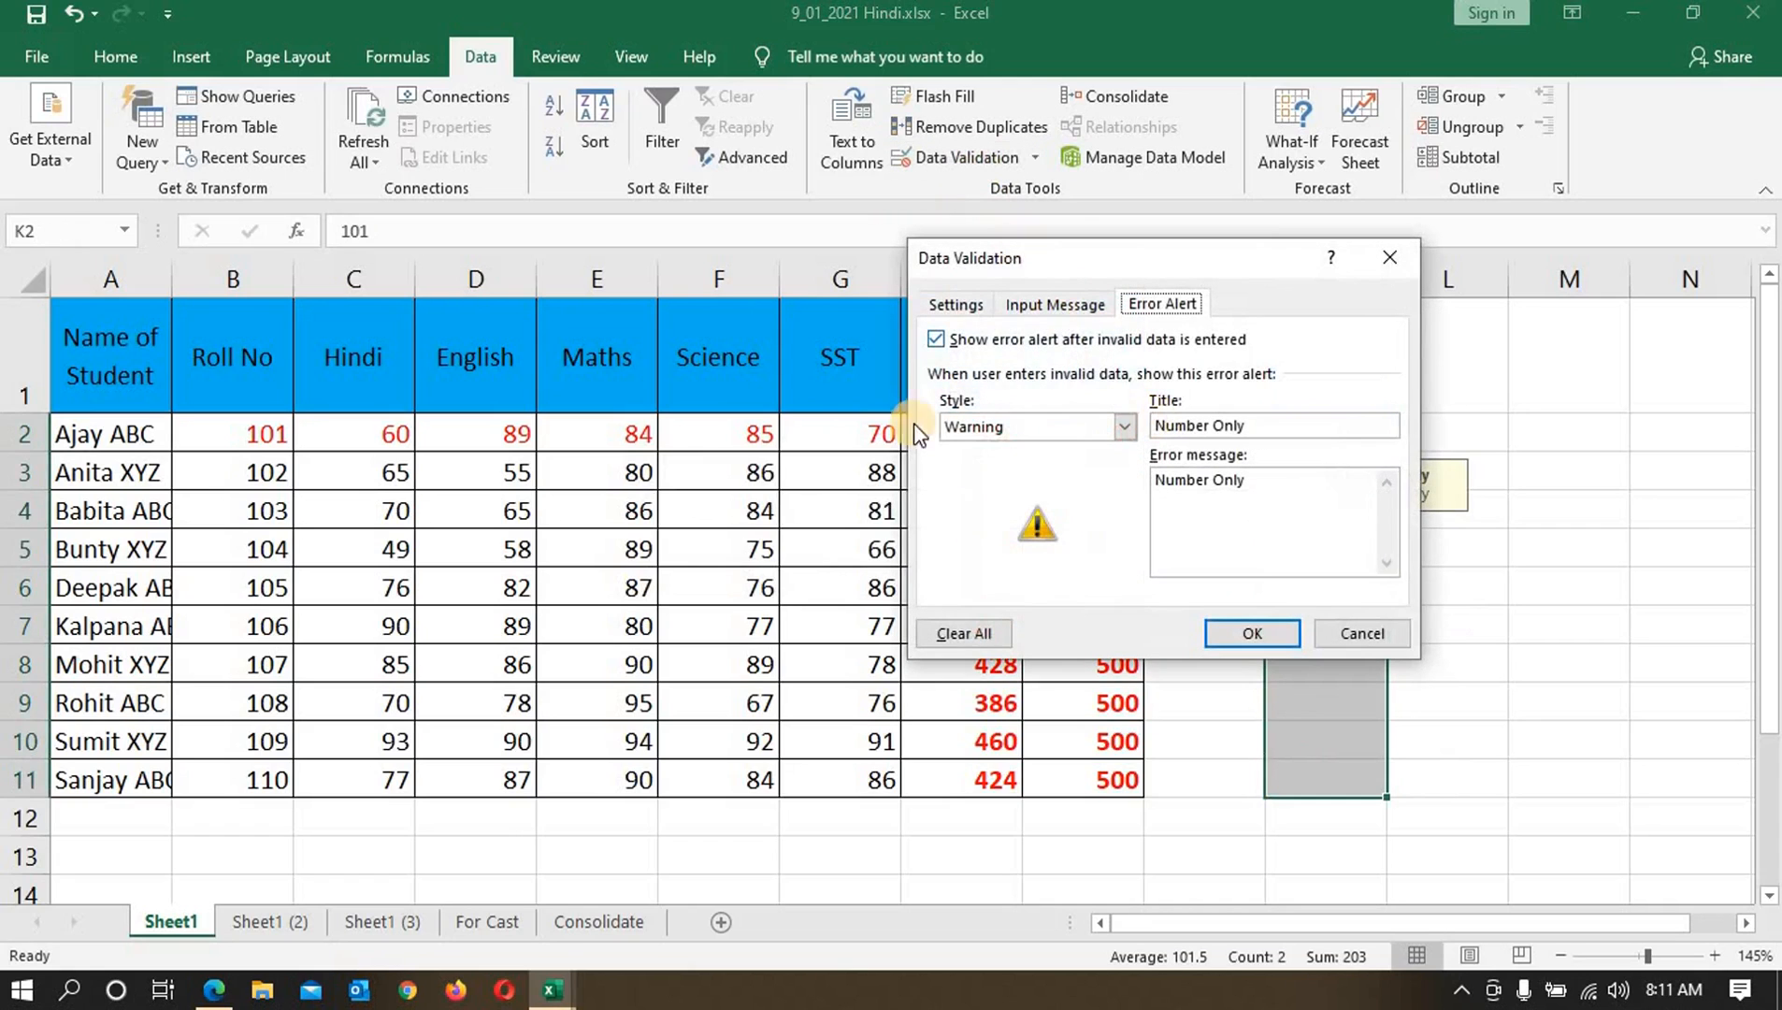
left_click(957, 305)
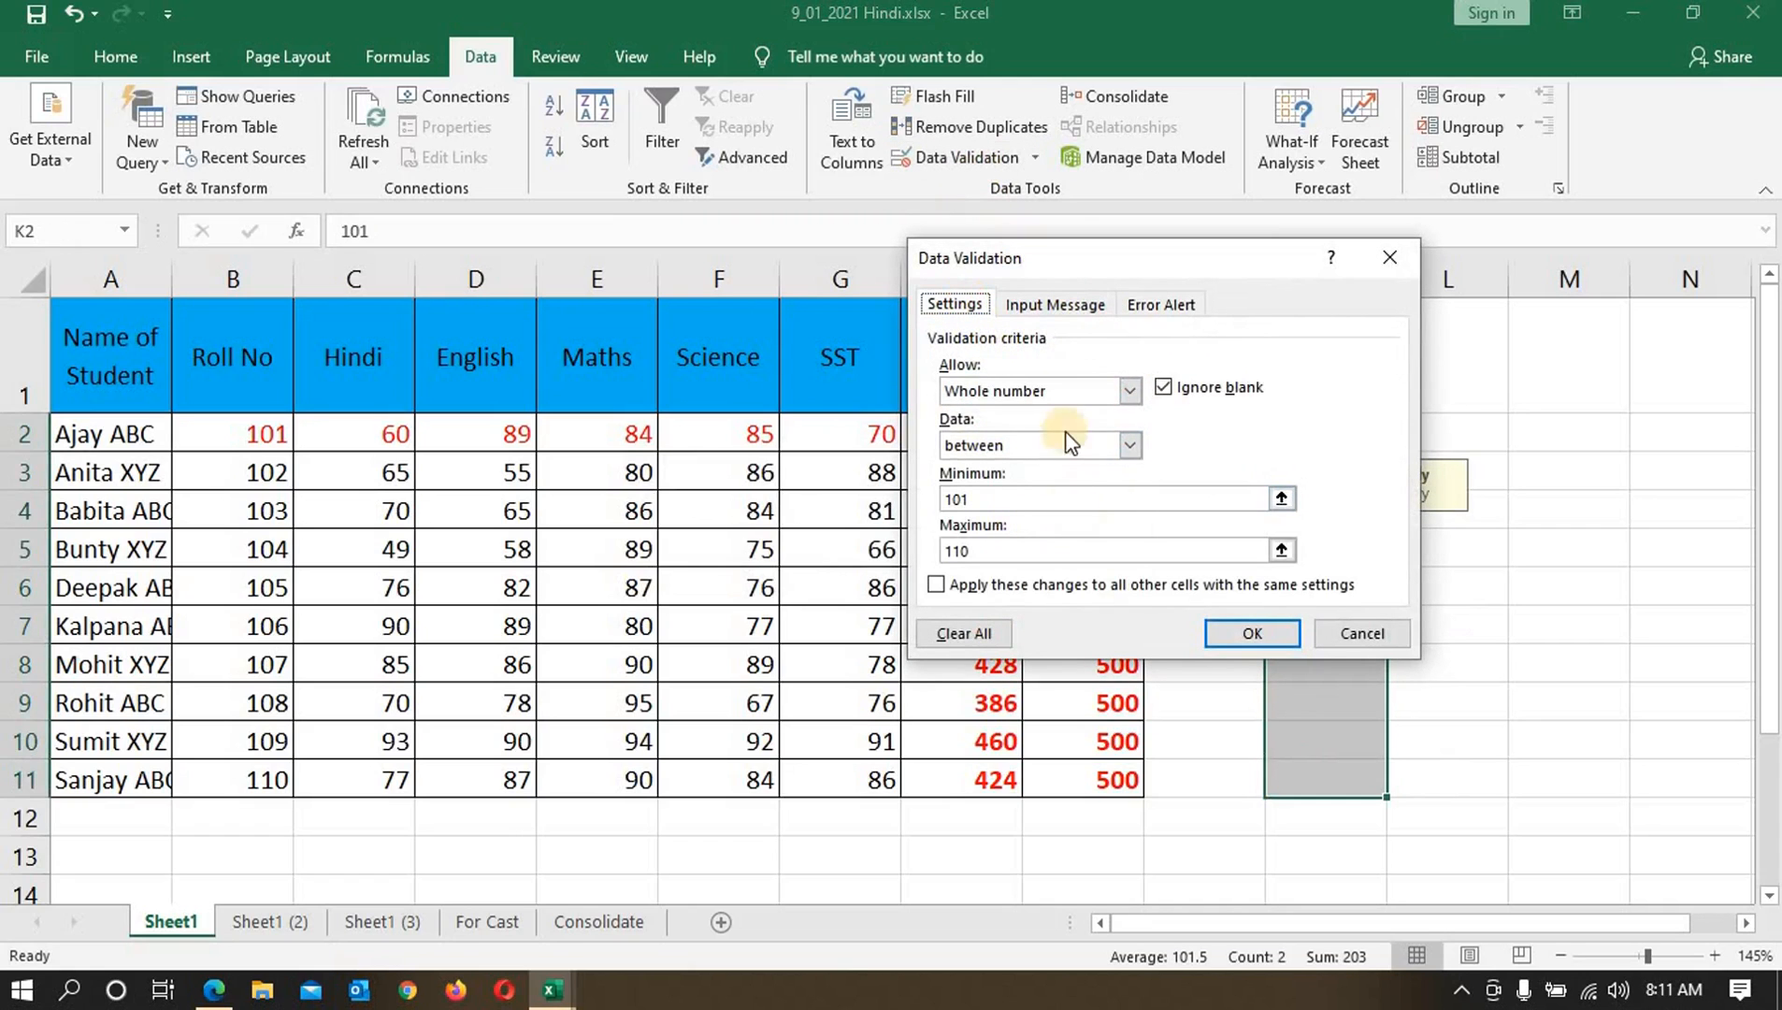
left_click(966, 632)
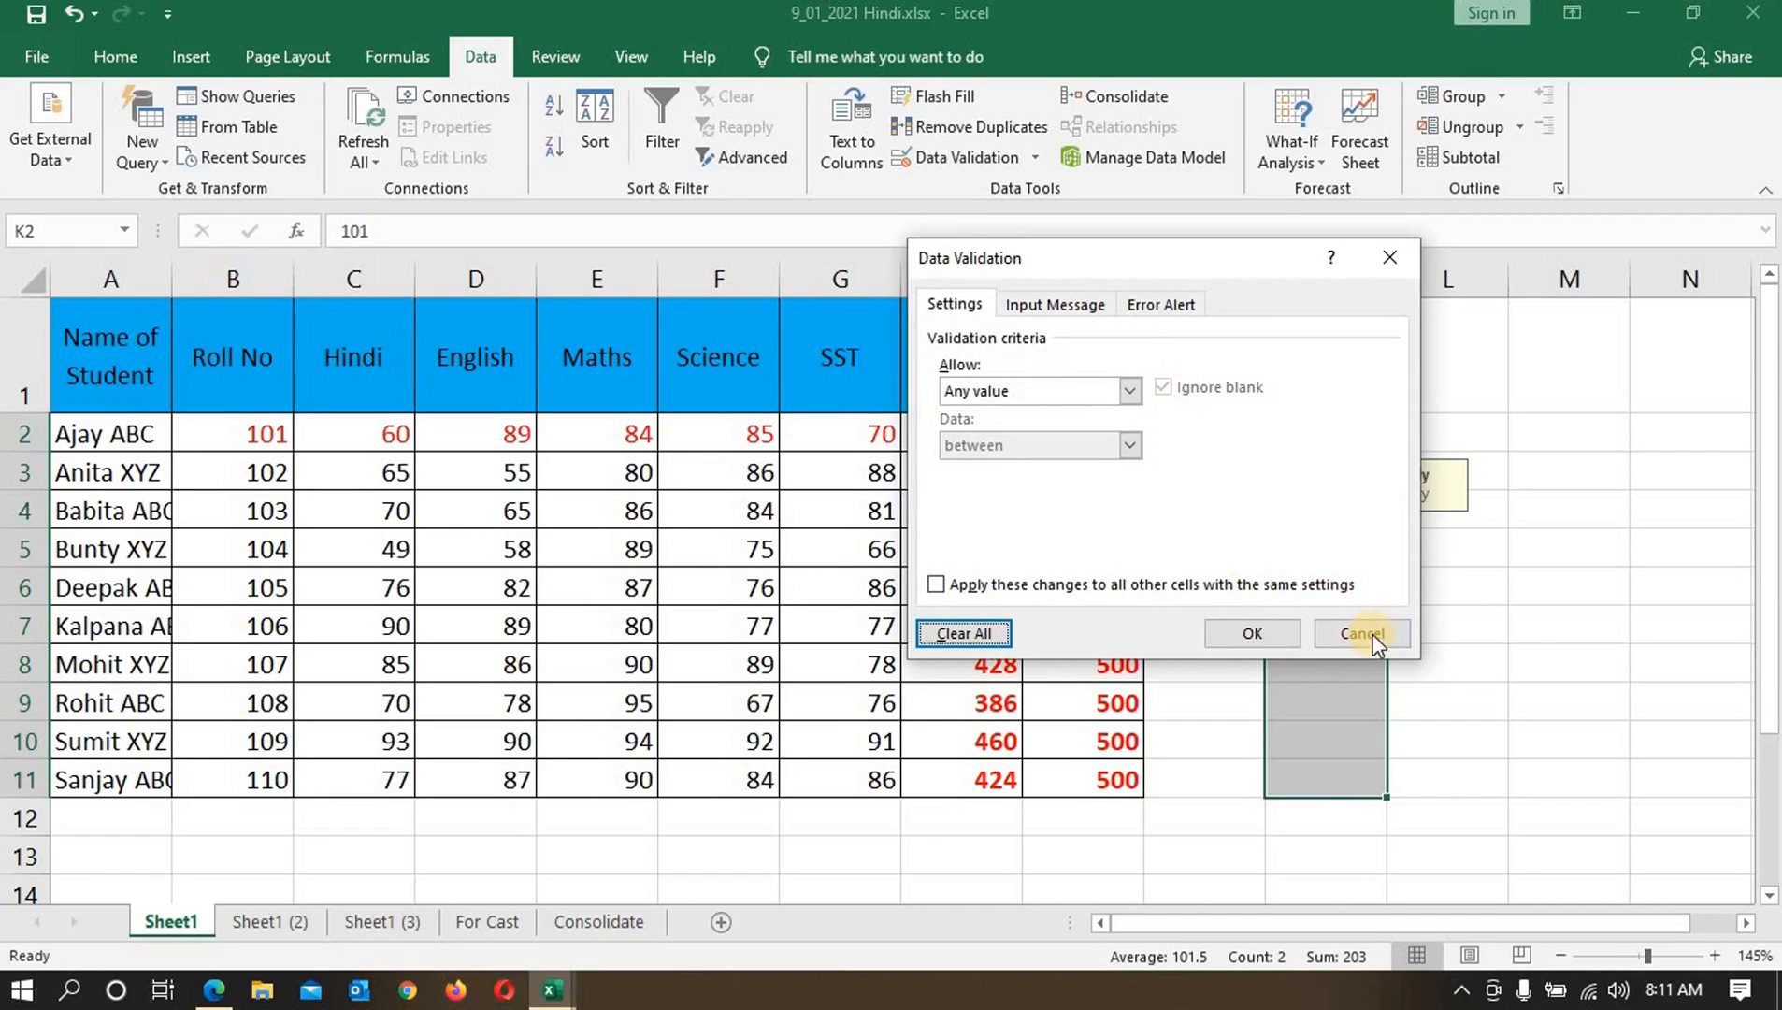
left_click(1251, 633)
left_click_drag(1356, 420, 1277, 772)
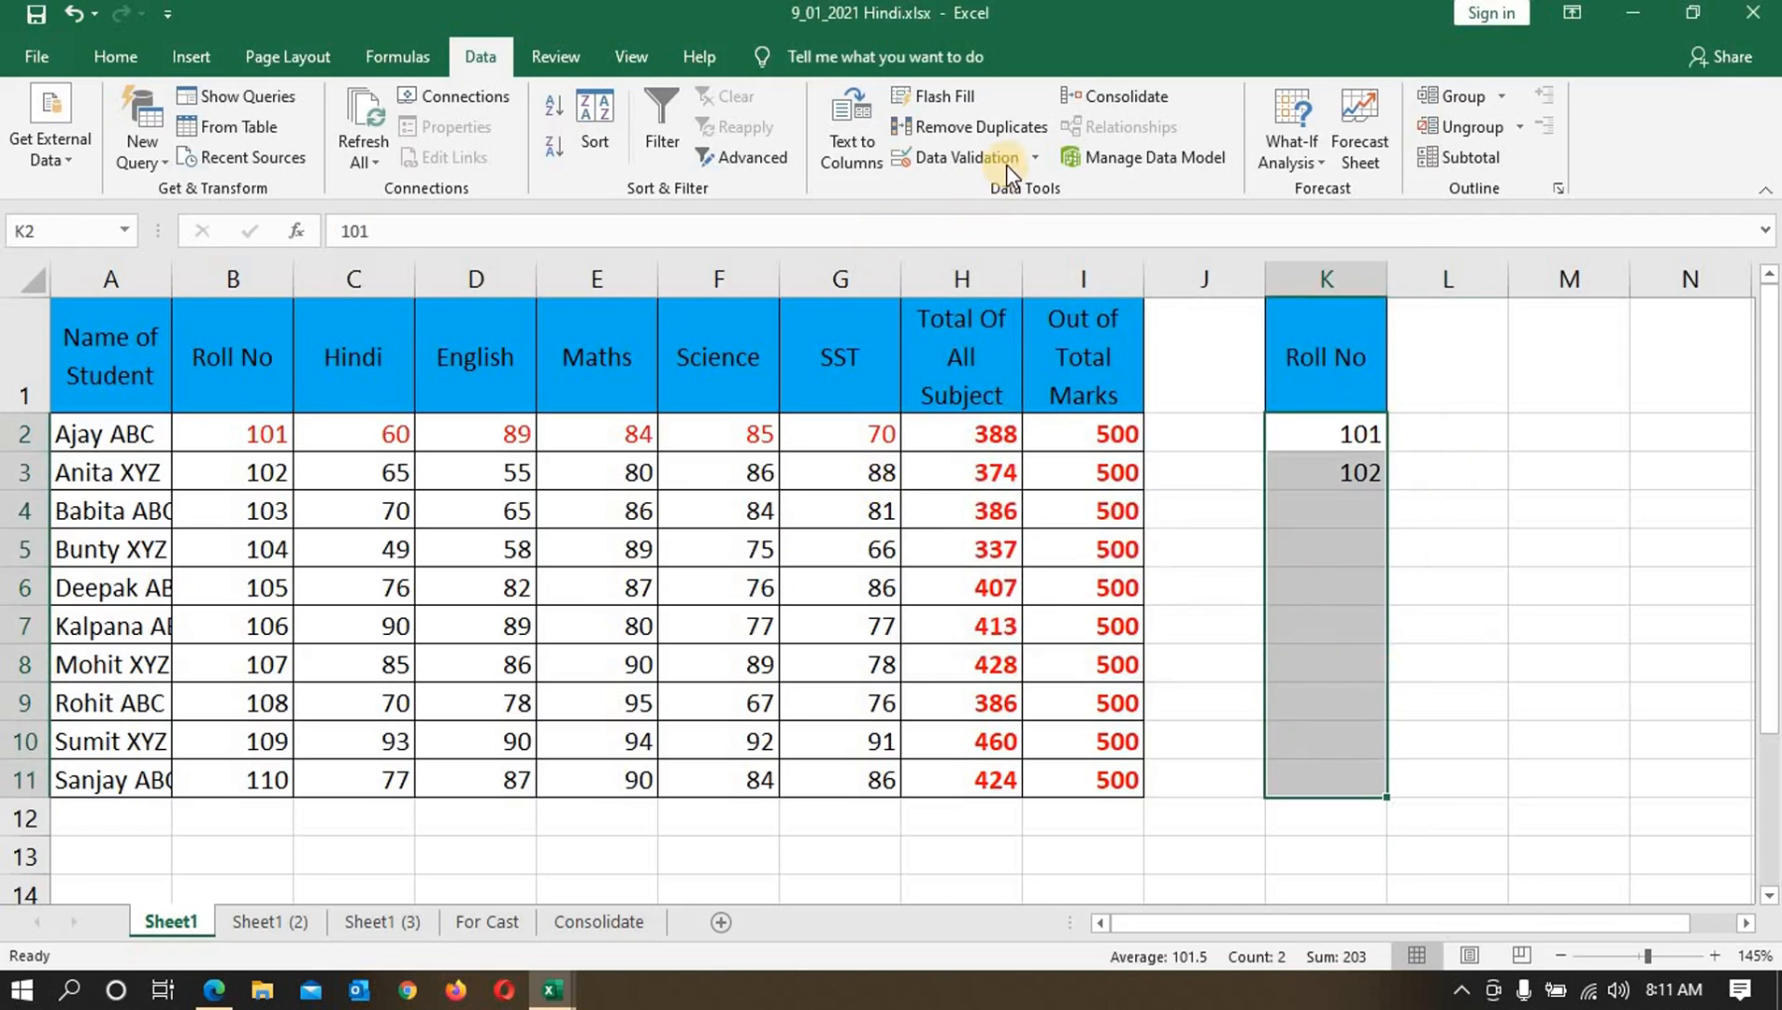
left_click(1034, 159)
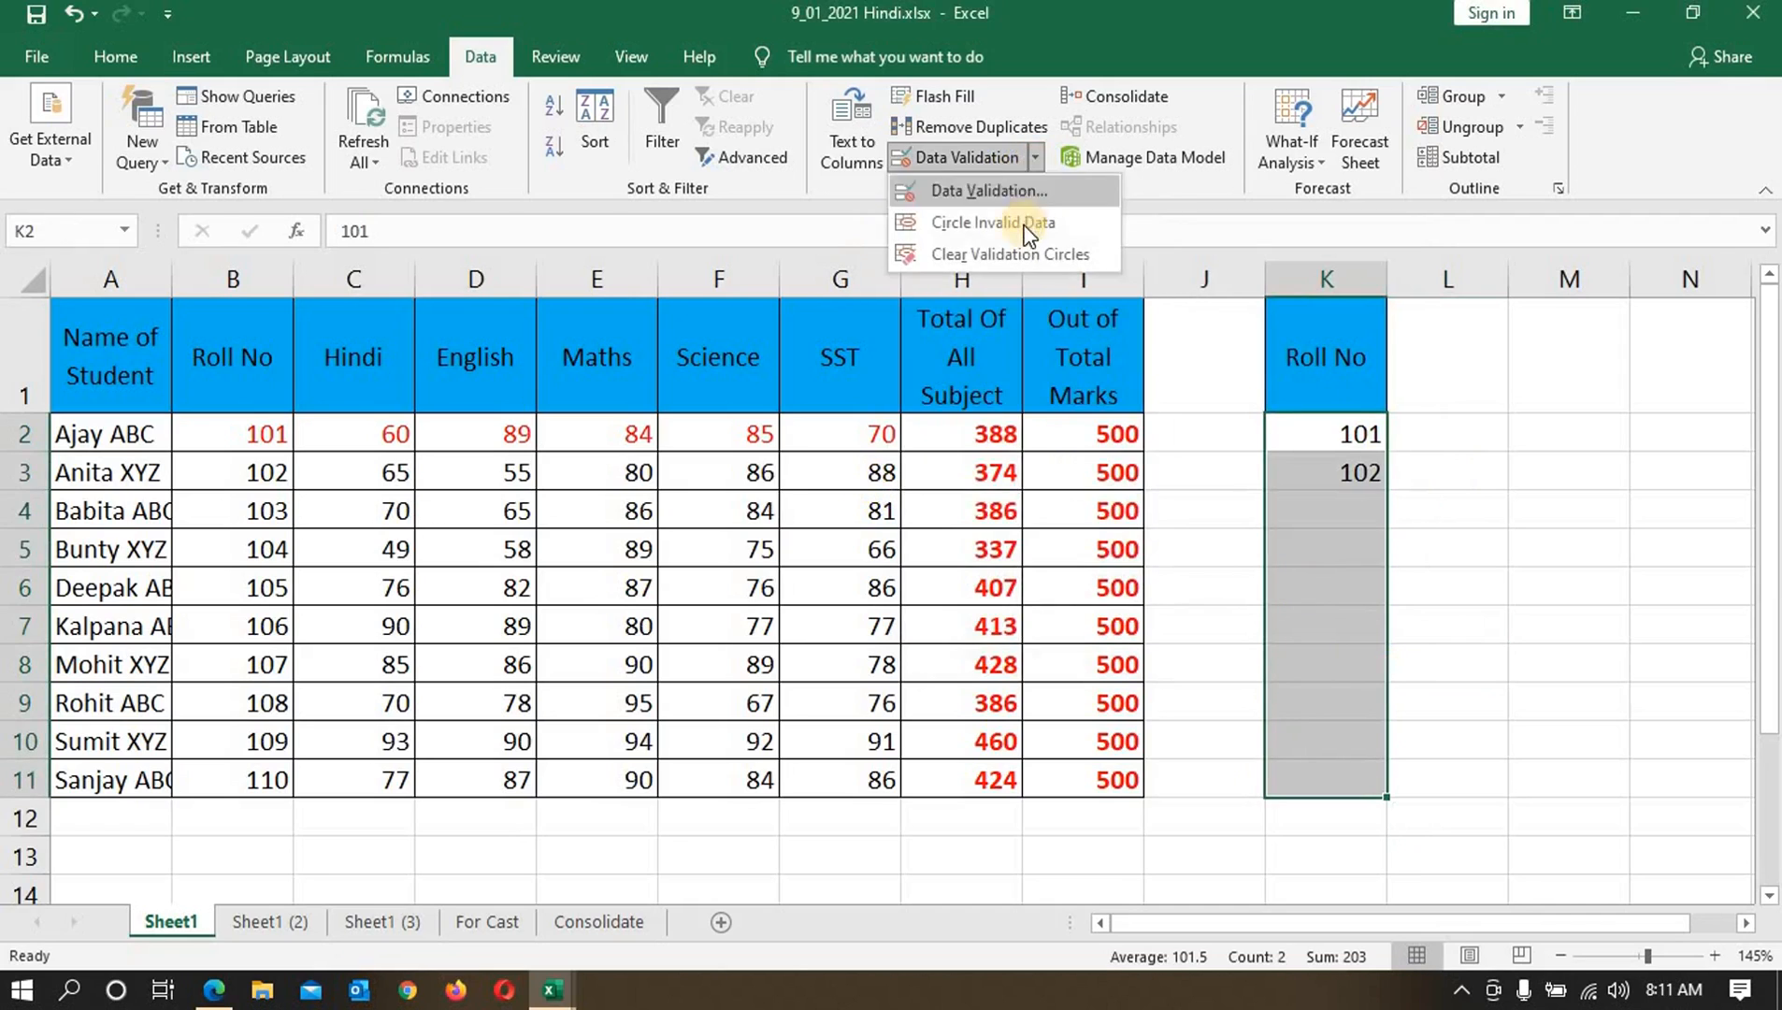
left_click(1511, 435)
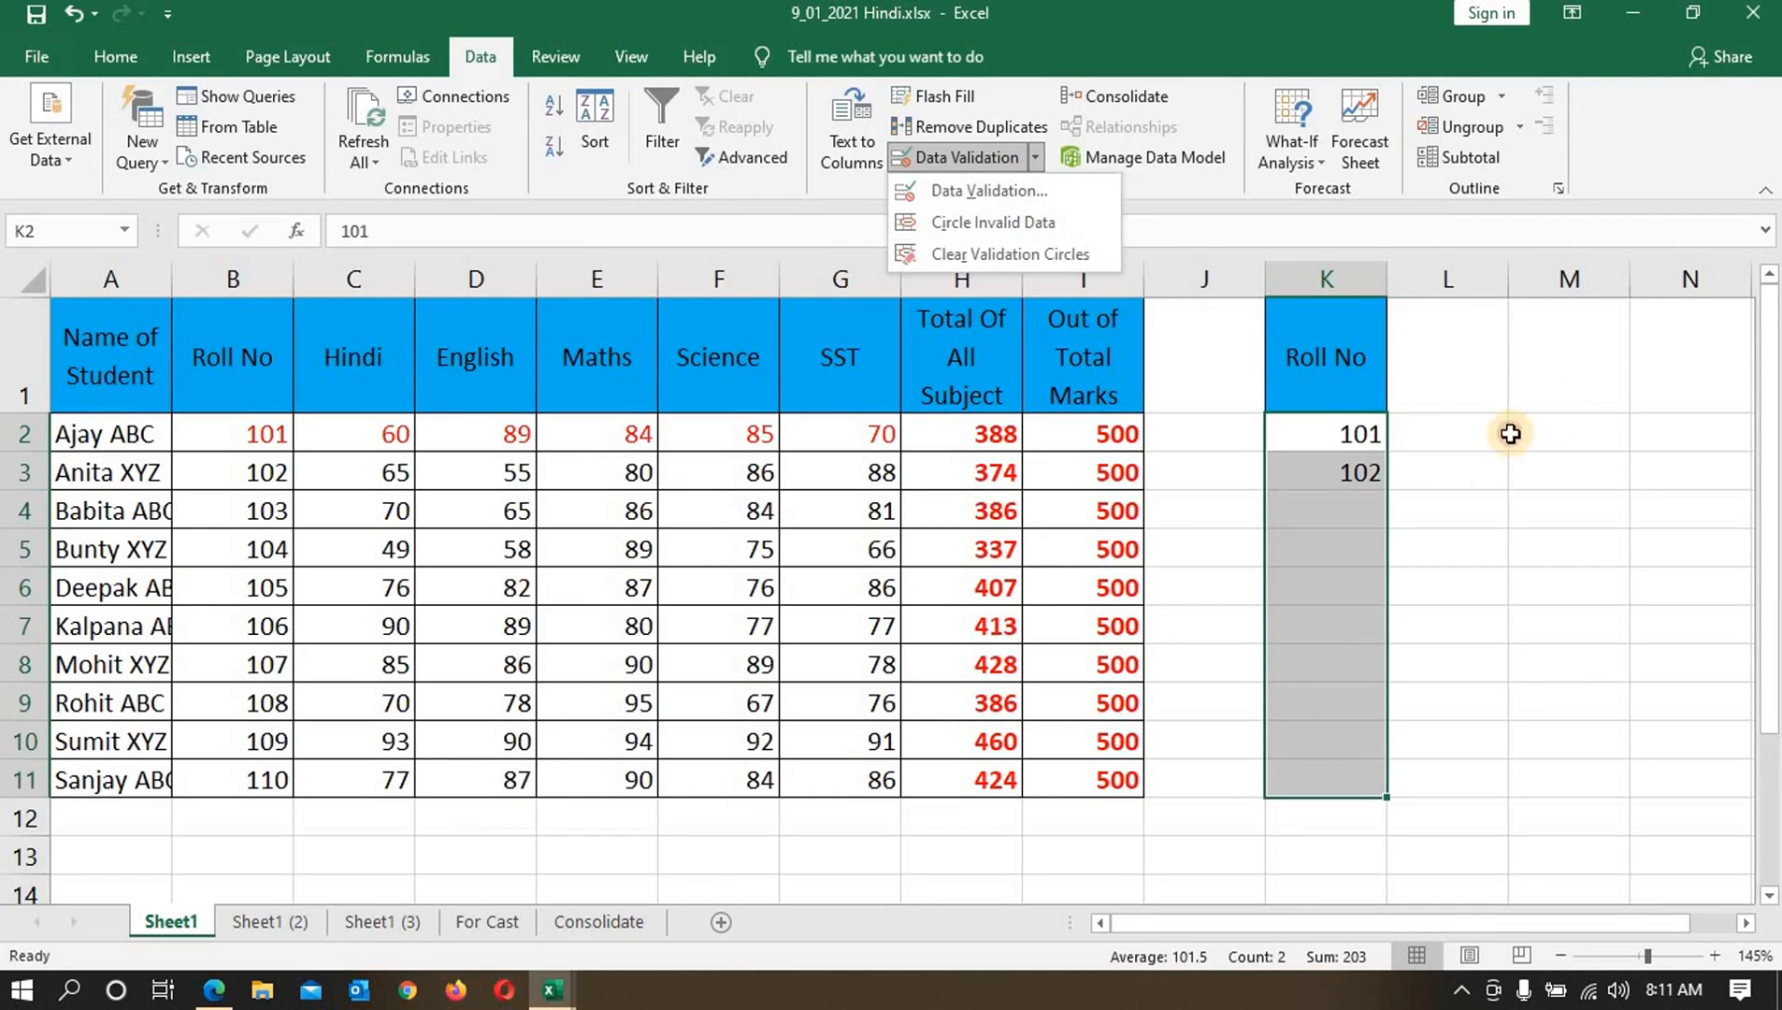
left_click(1568, 398)
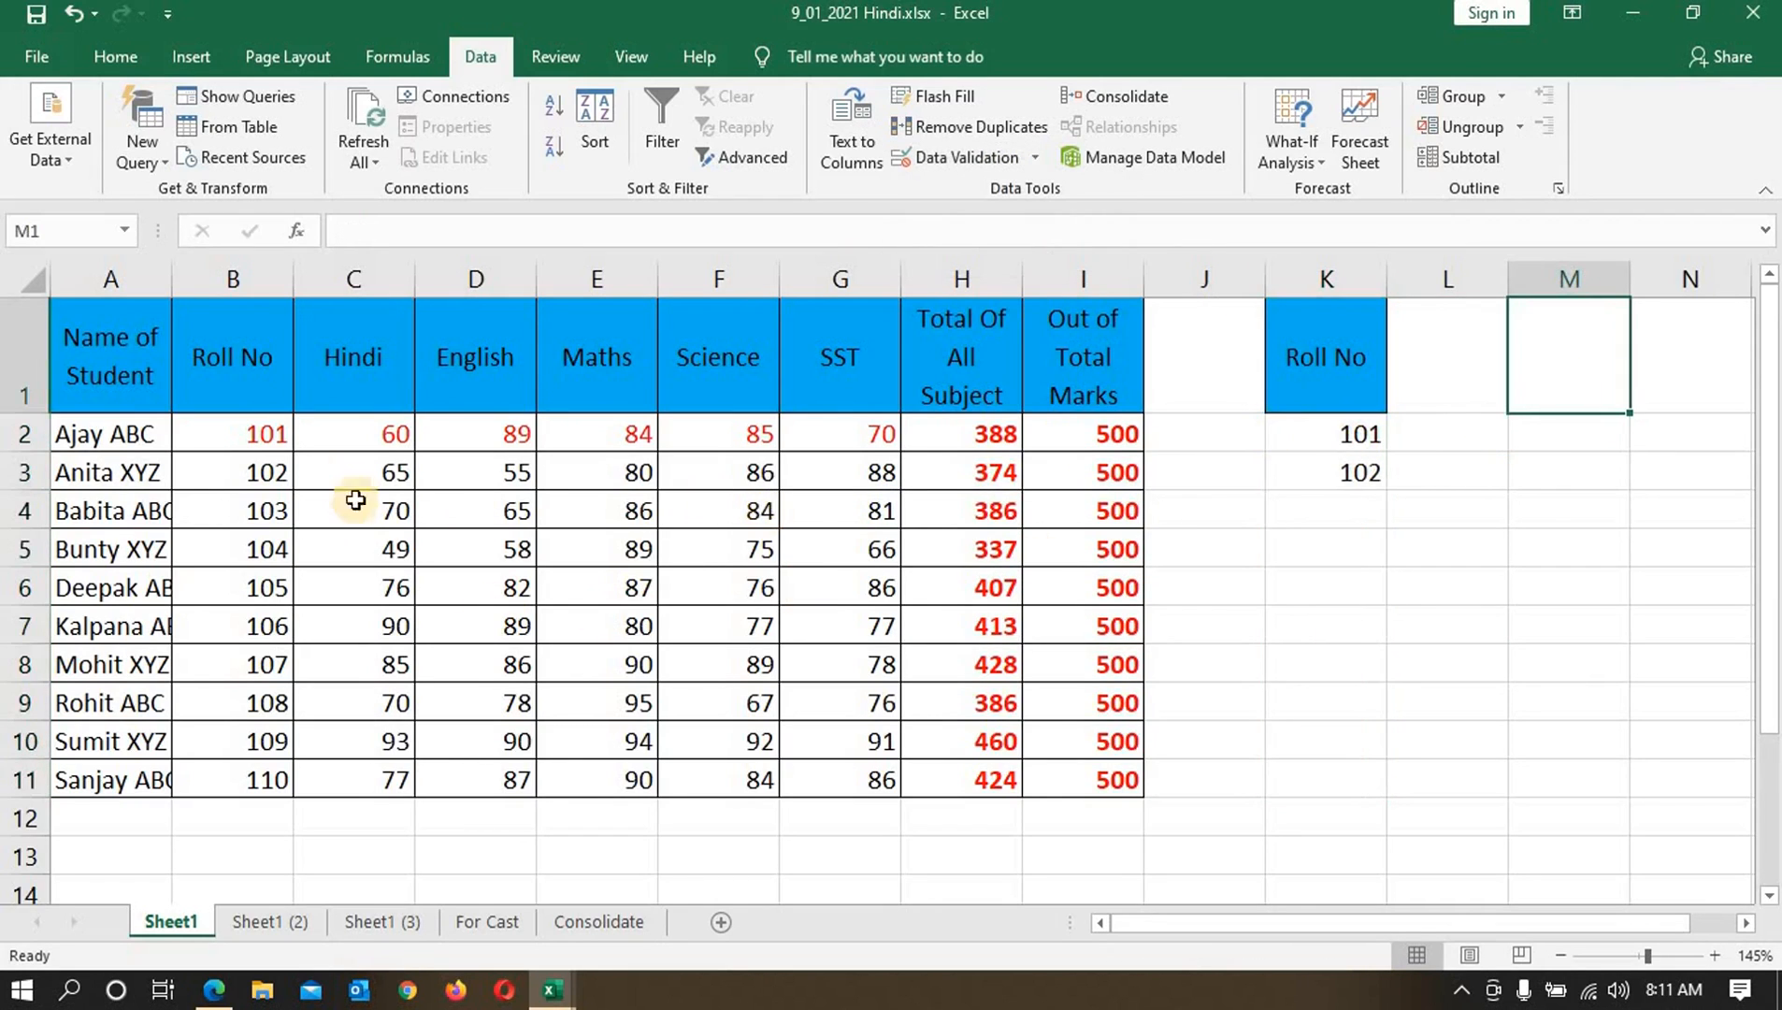
Step: Apply a whole-number validation rule to the marks in C2:G11, allowing values between a minimum and a maximum
left_click_drag(375, 436, 879, 779)
left_click(1035, 157)
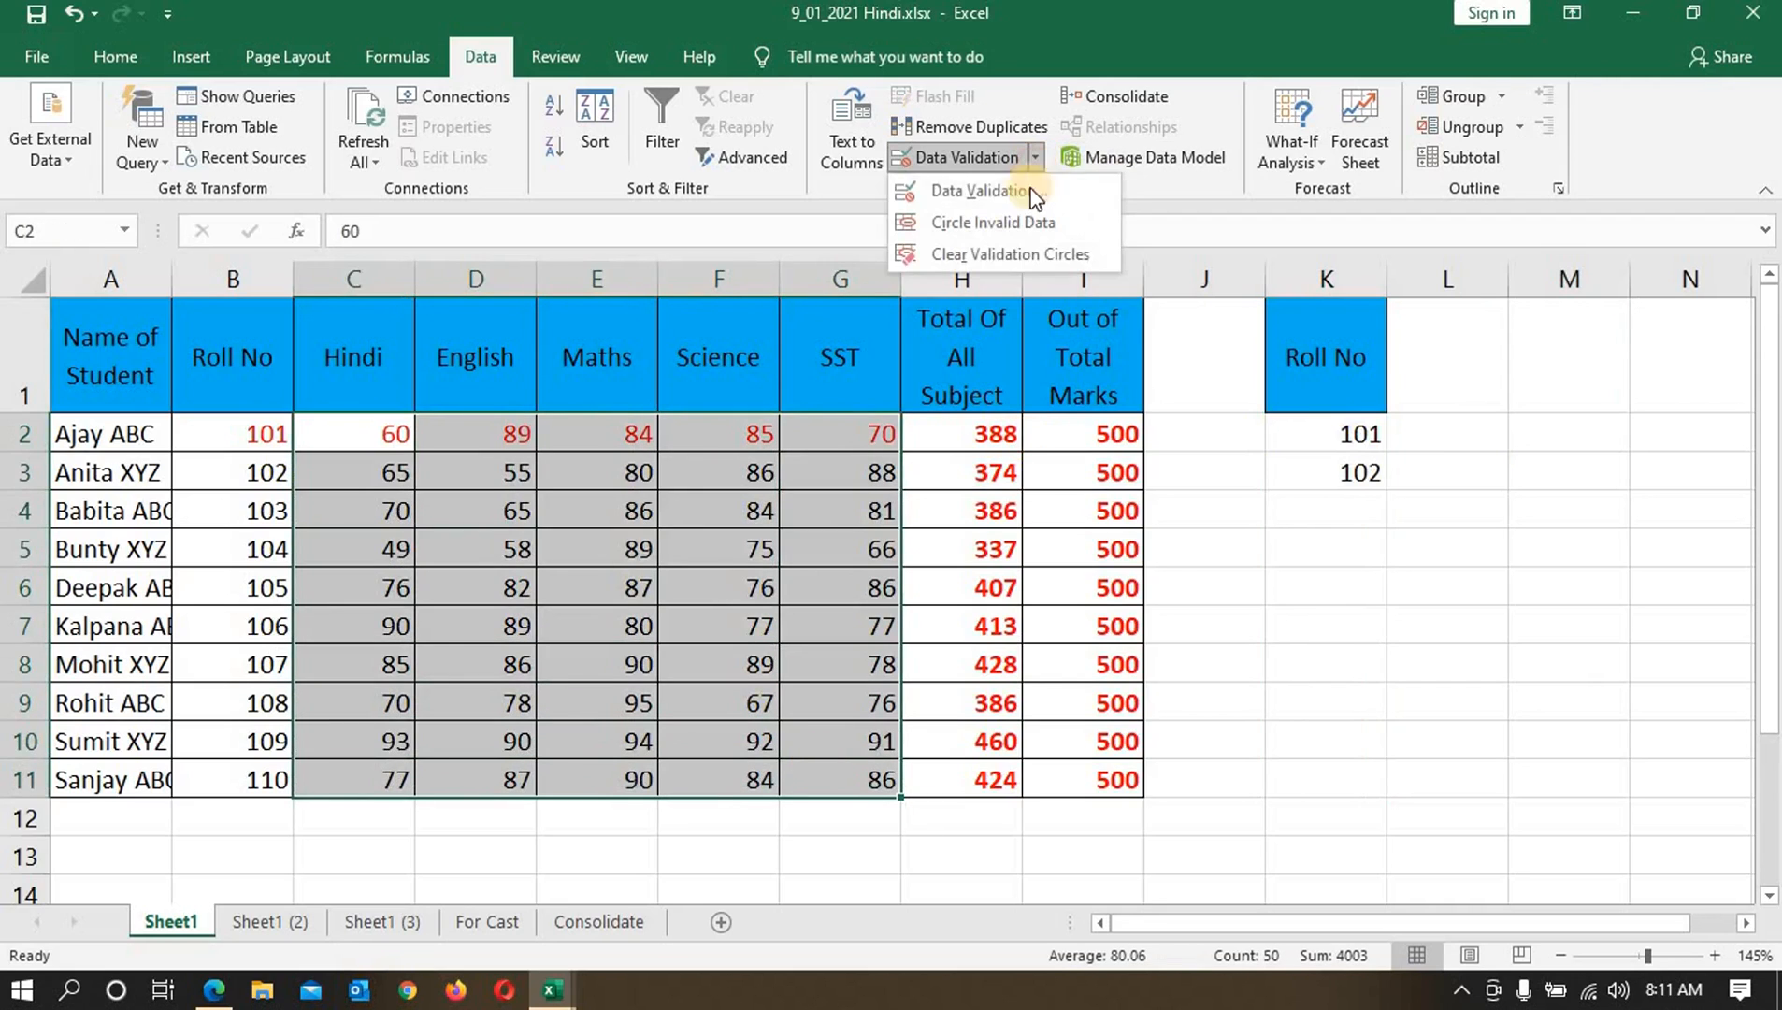
left_click(1012, 200)
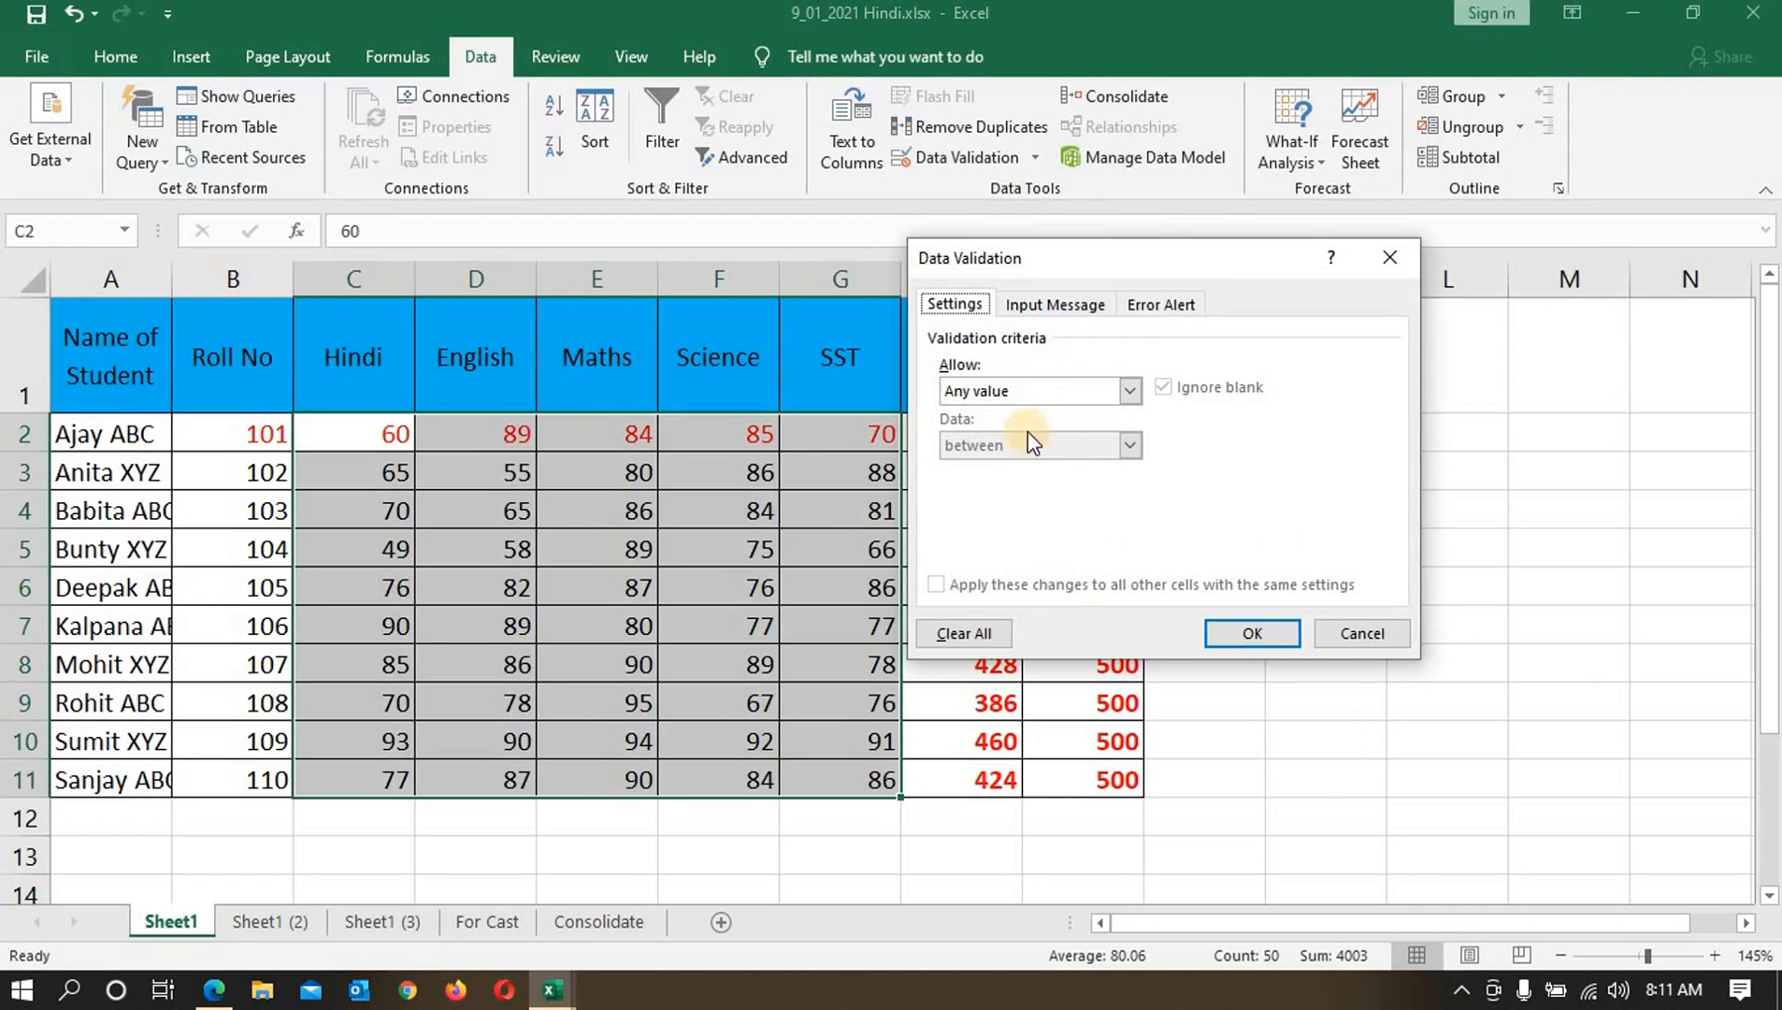
left_click(1128, 391)
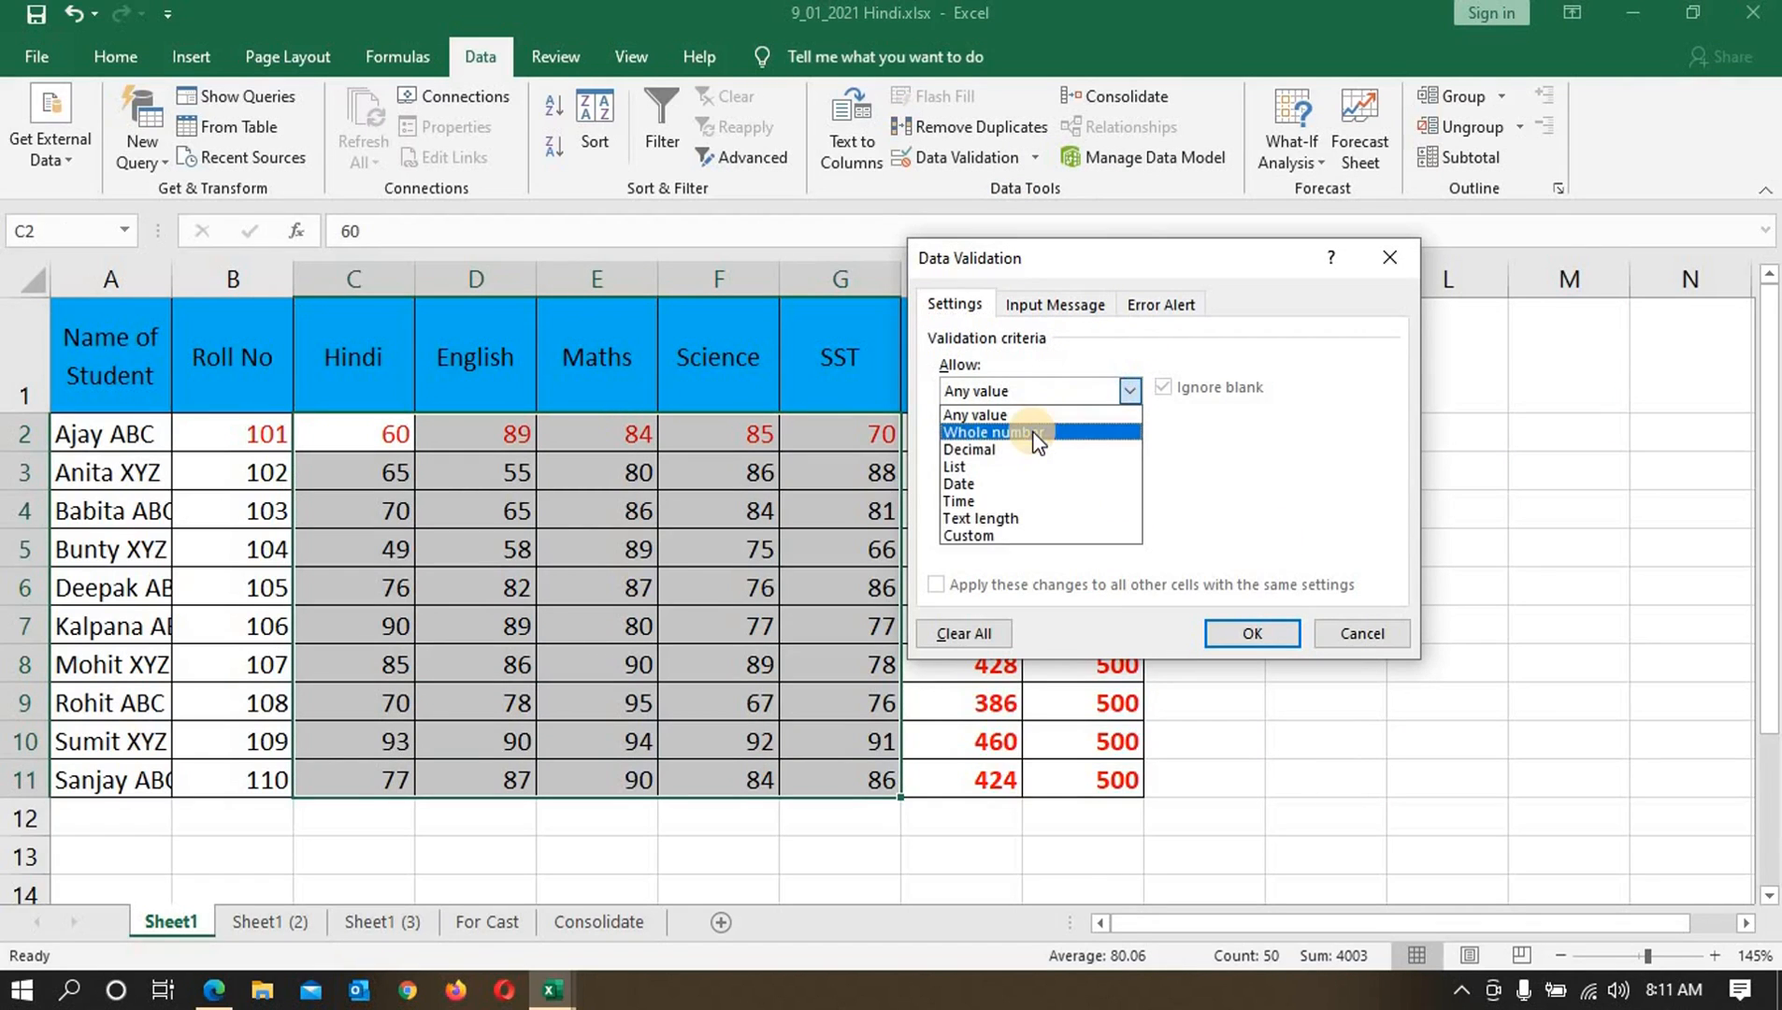
left_click(1034, 434)
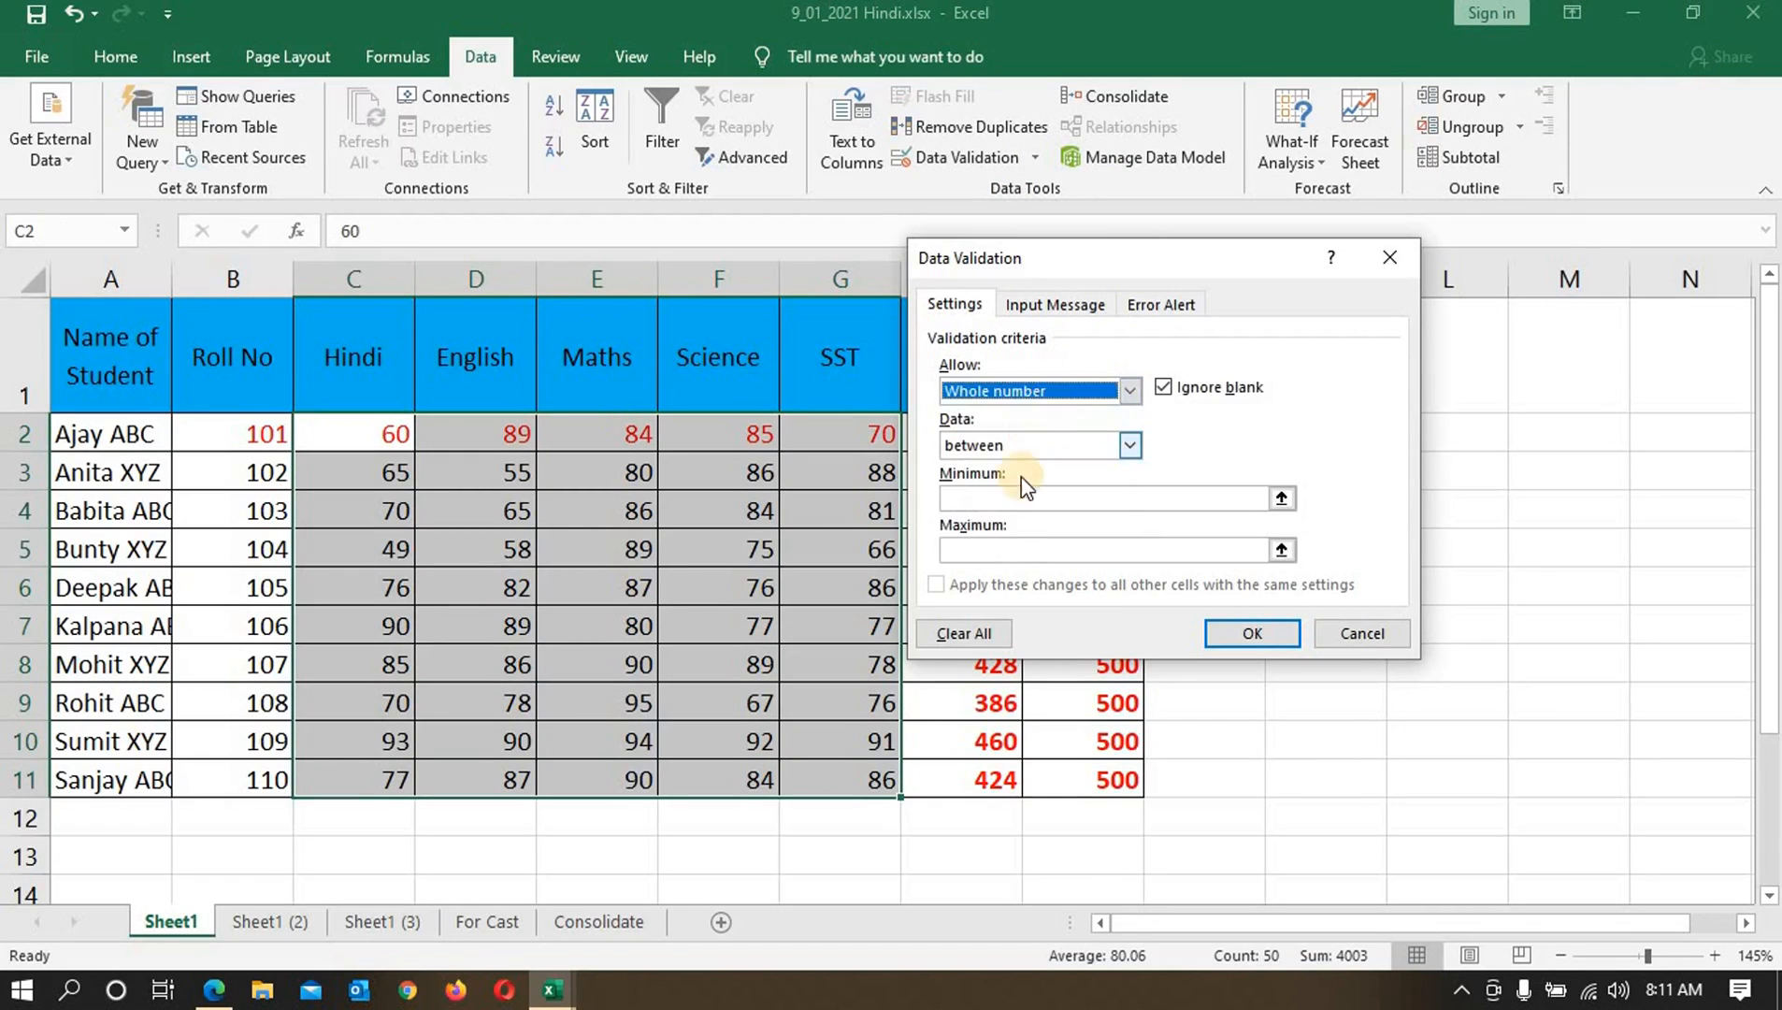
left_click(1006, 508)
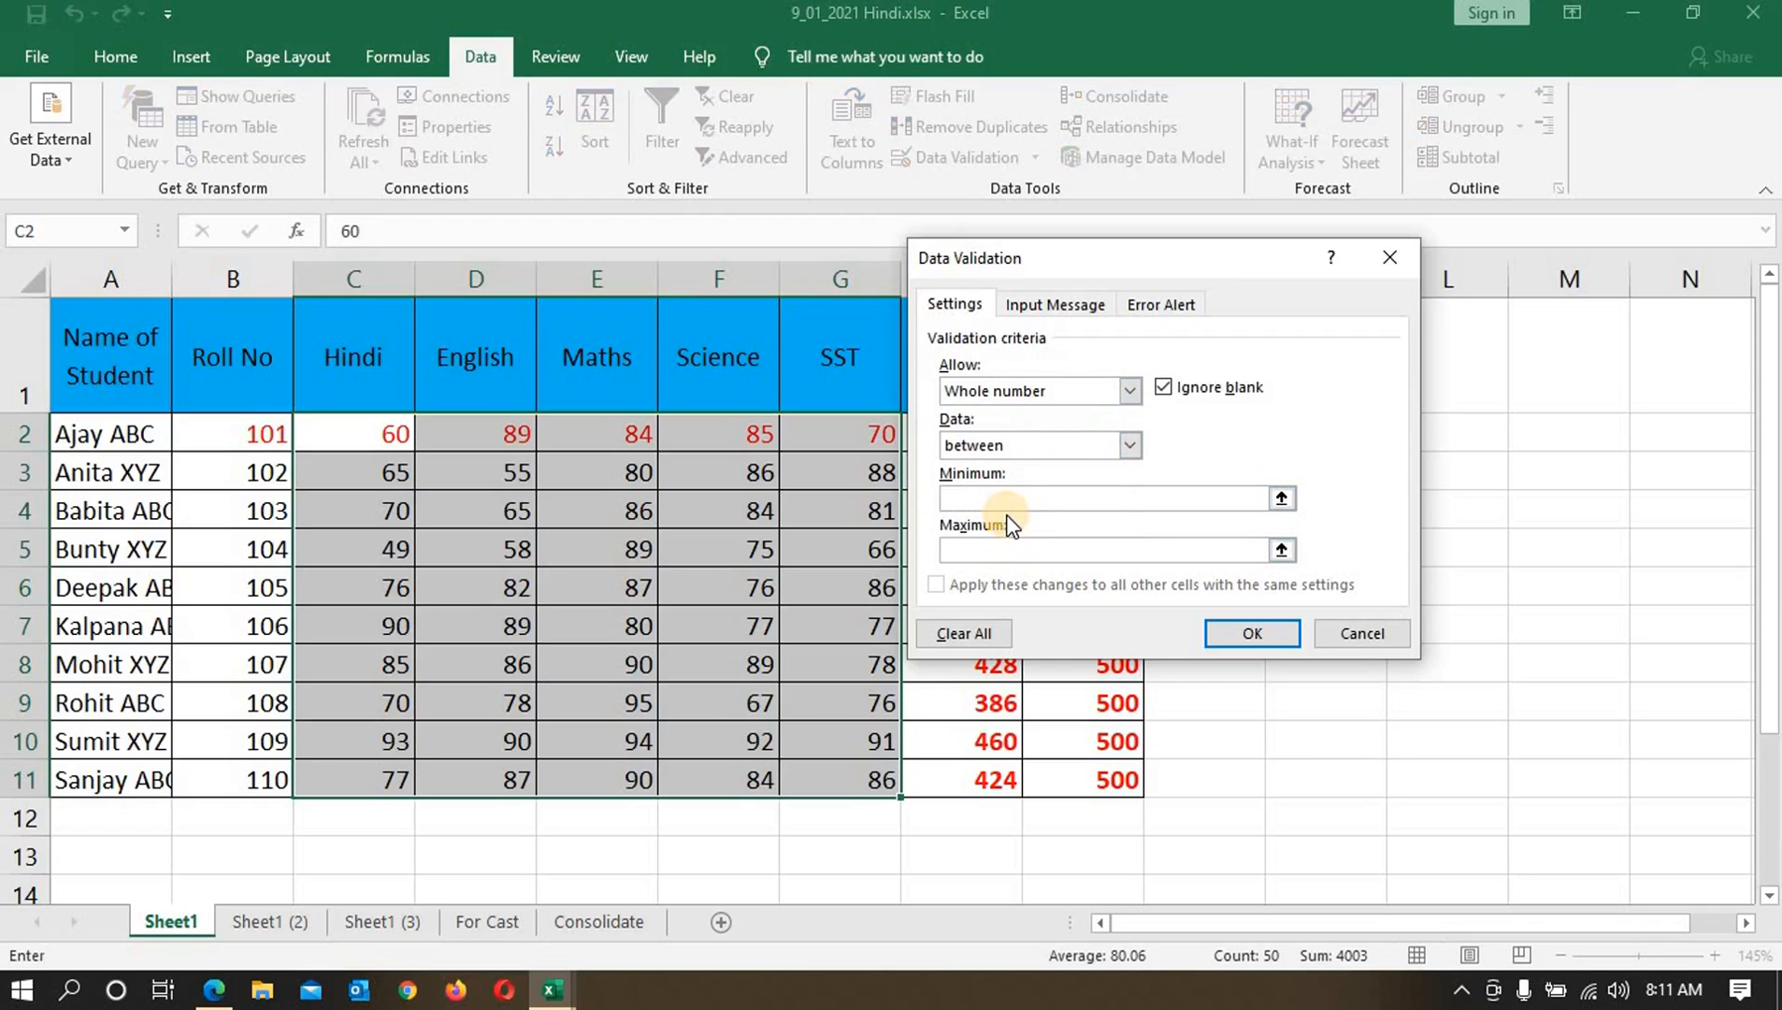
type("6")
type("0")
left_click(1017, 549)
left_click(1251, 631)
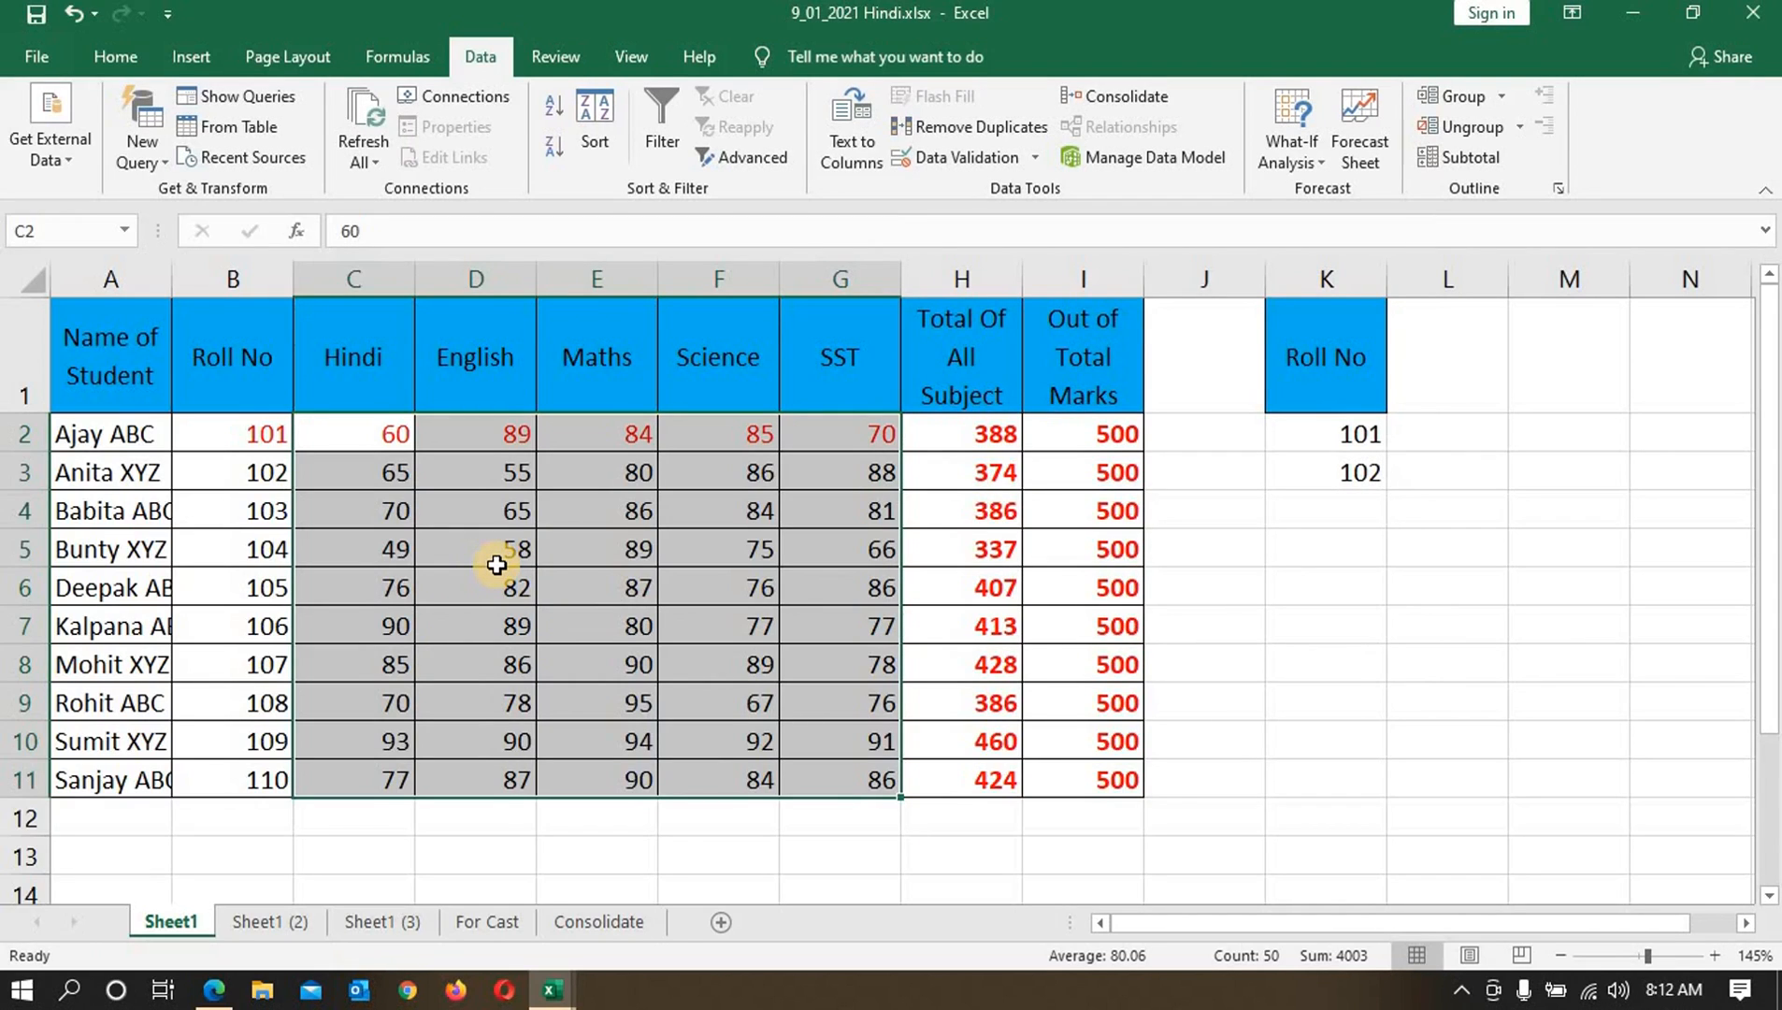
Step: Circle the invalid marks in C2:G11 and clear the validation circles again
left_click(1042, 159)
left_click(1019, 222)
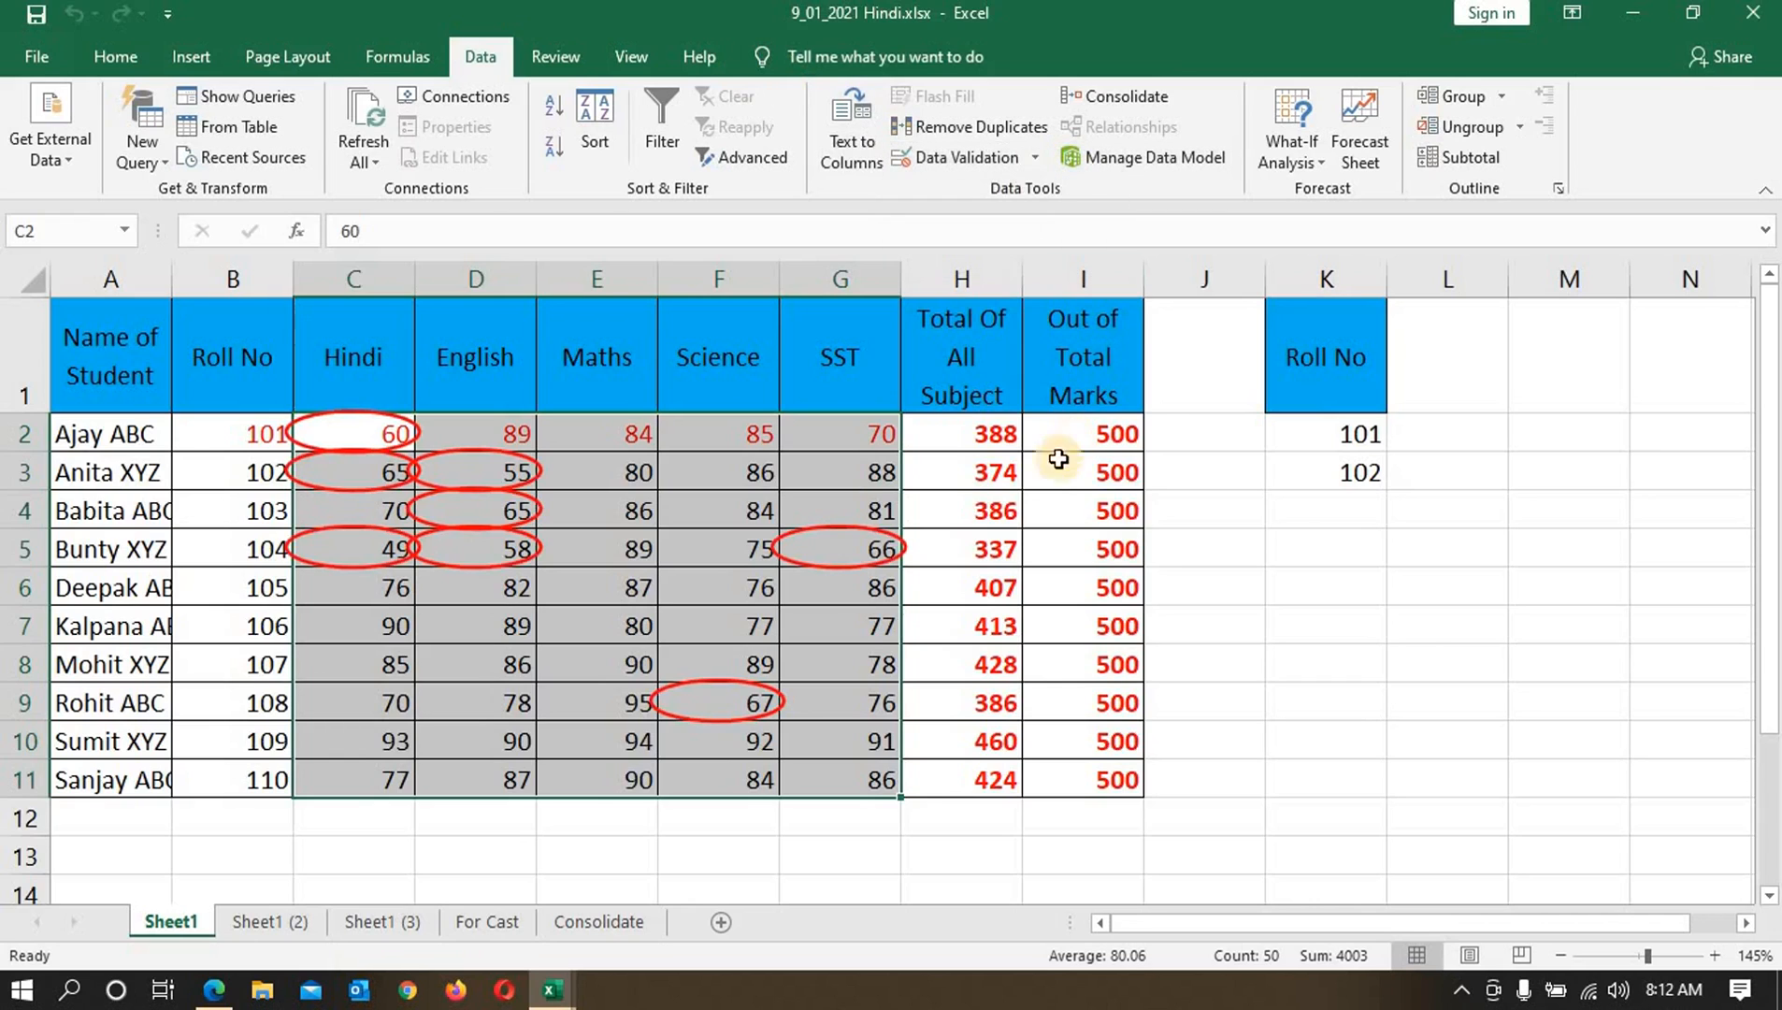
left_click(1036, 156)
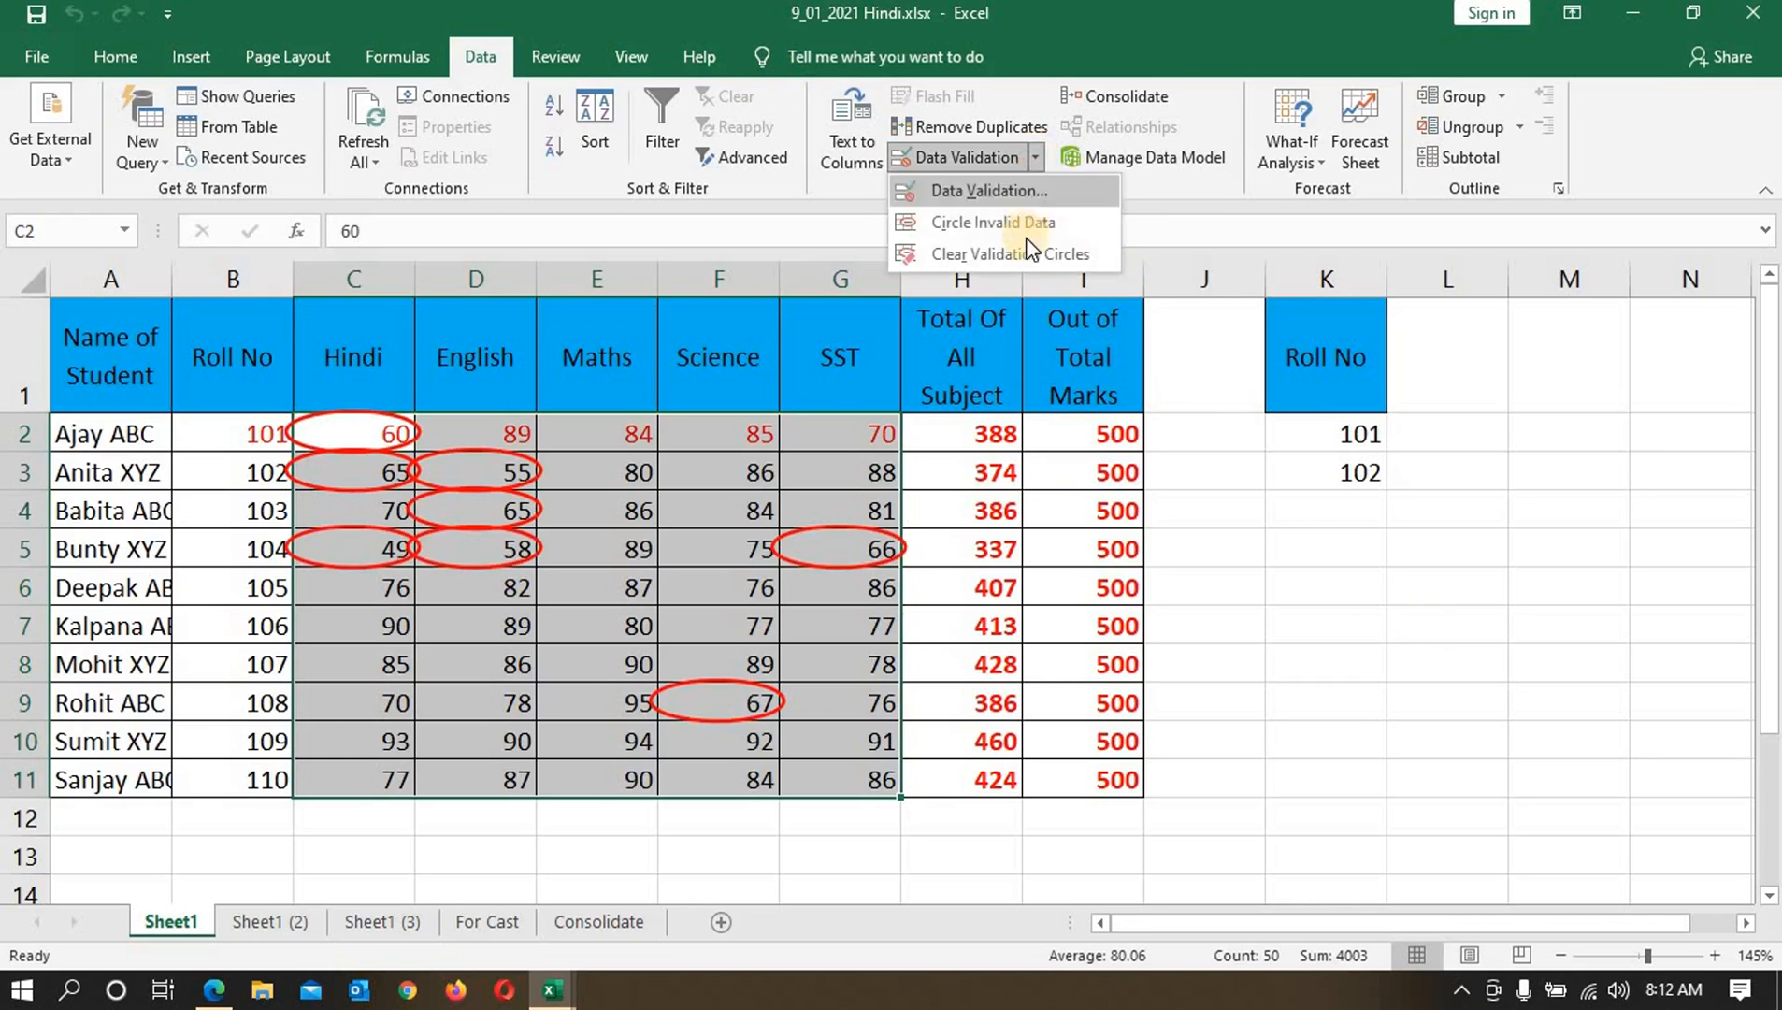
key("Escape")
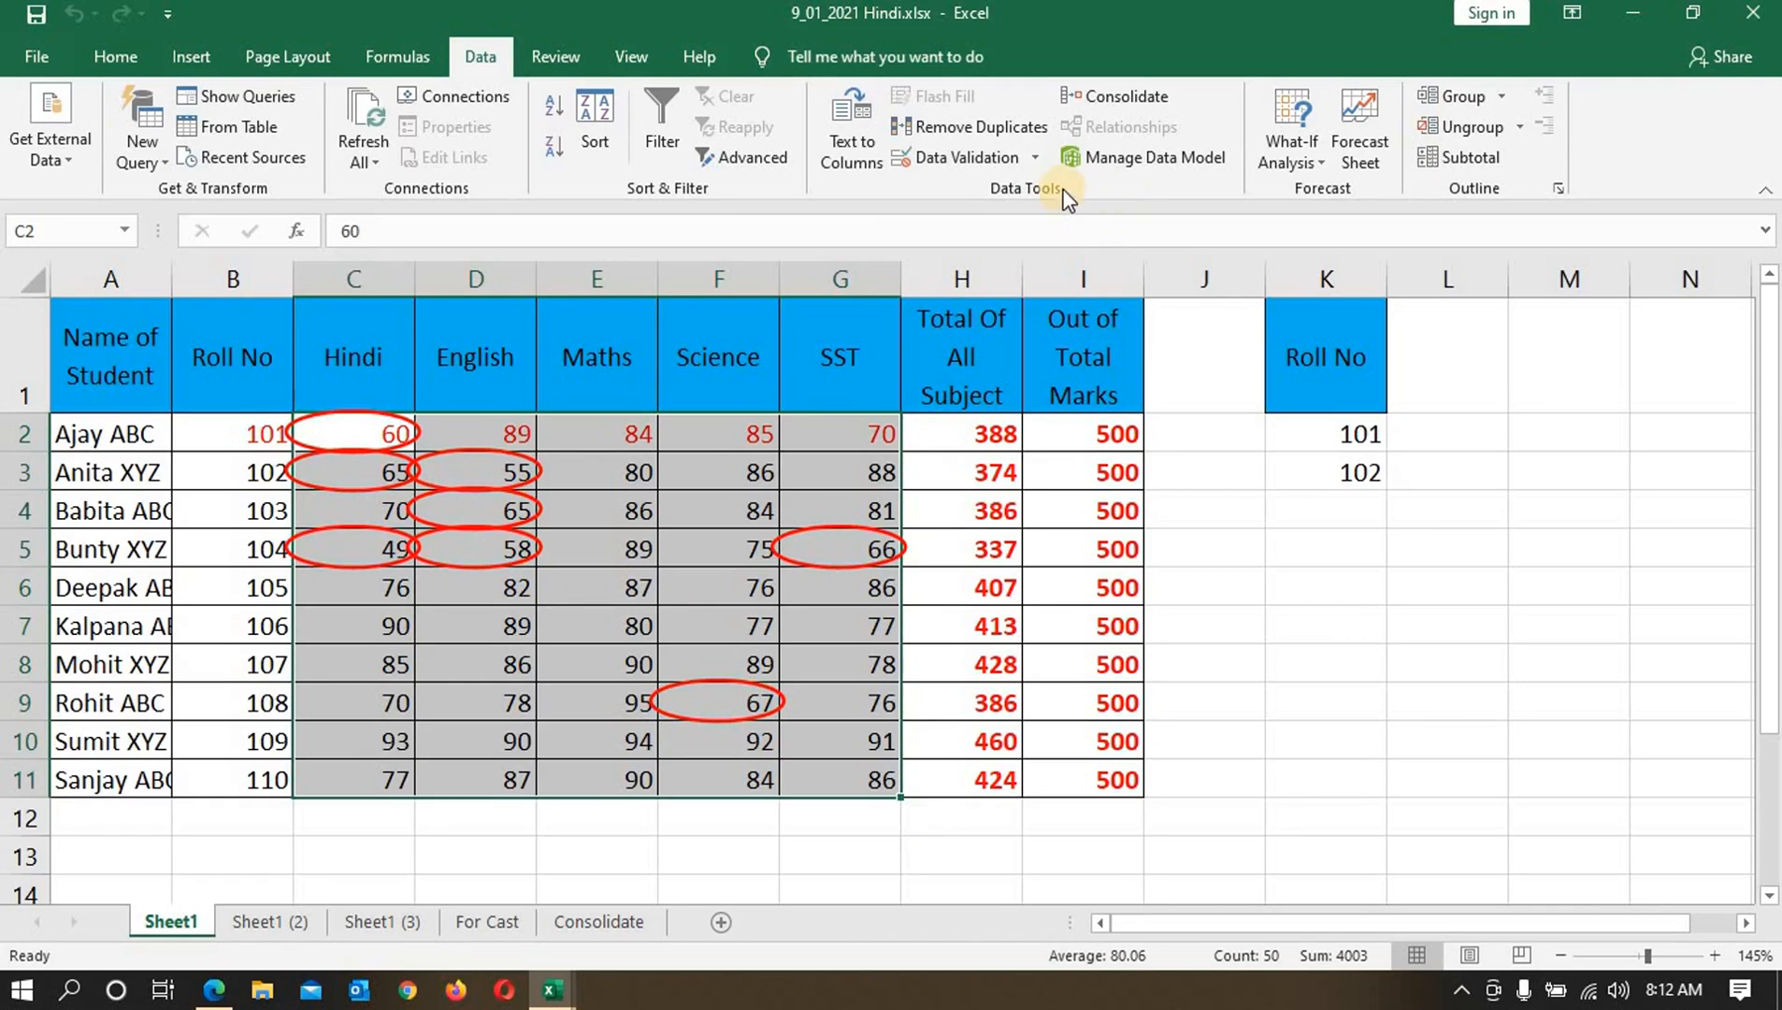
left_click(1037, 157)
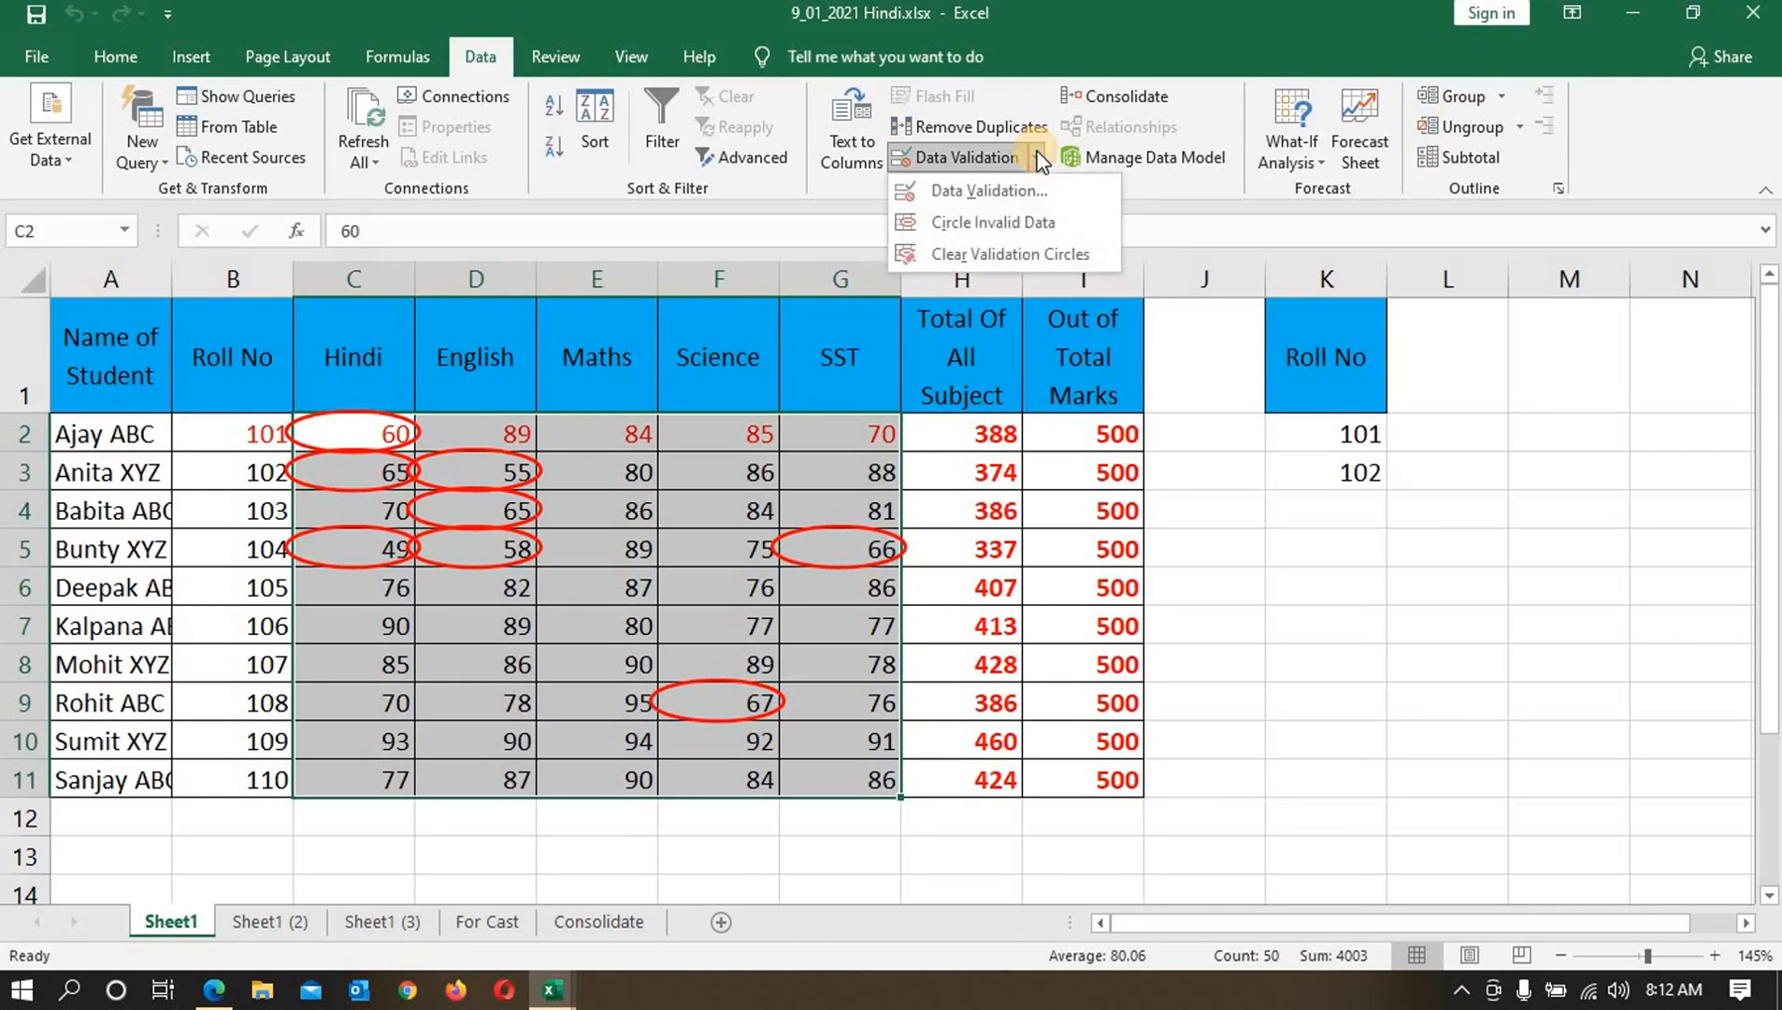
left_click(1031, 253)
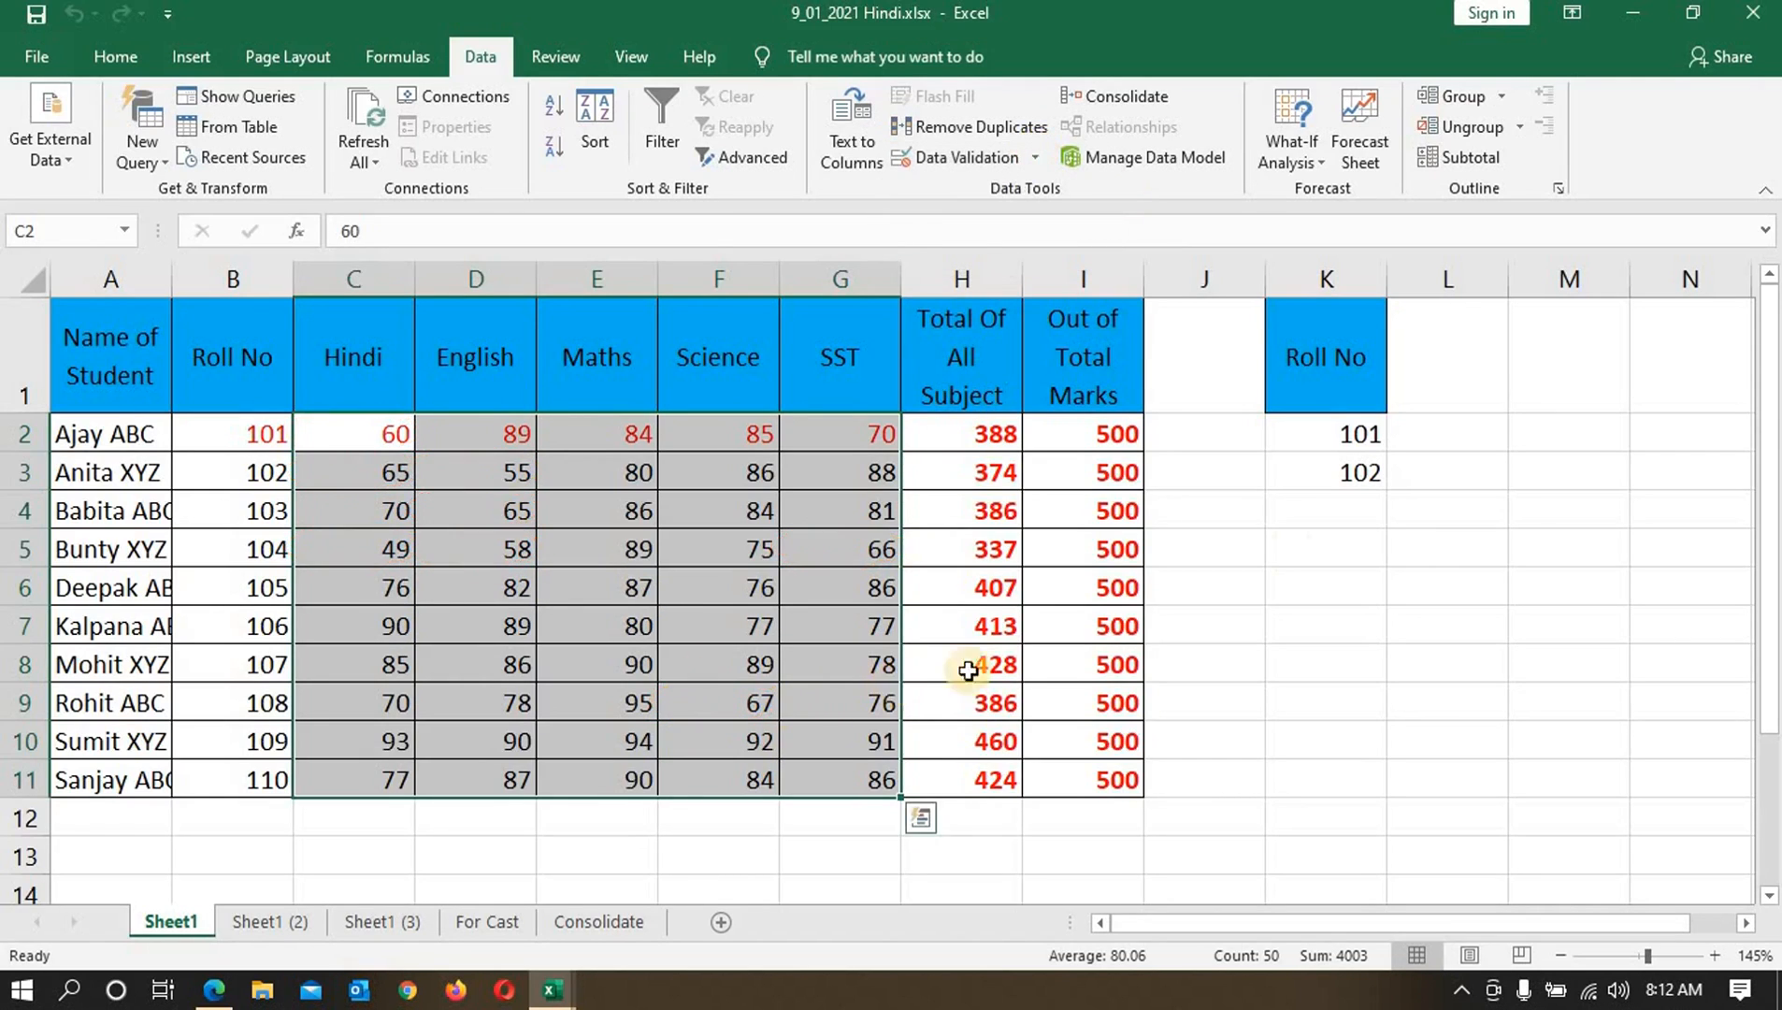
left_click(1364, 557)
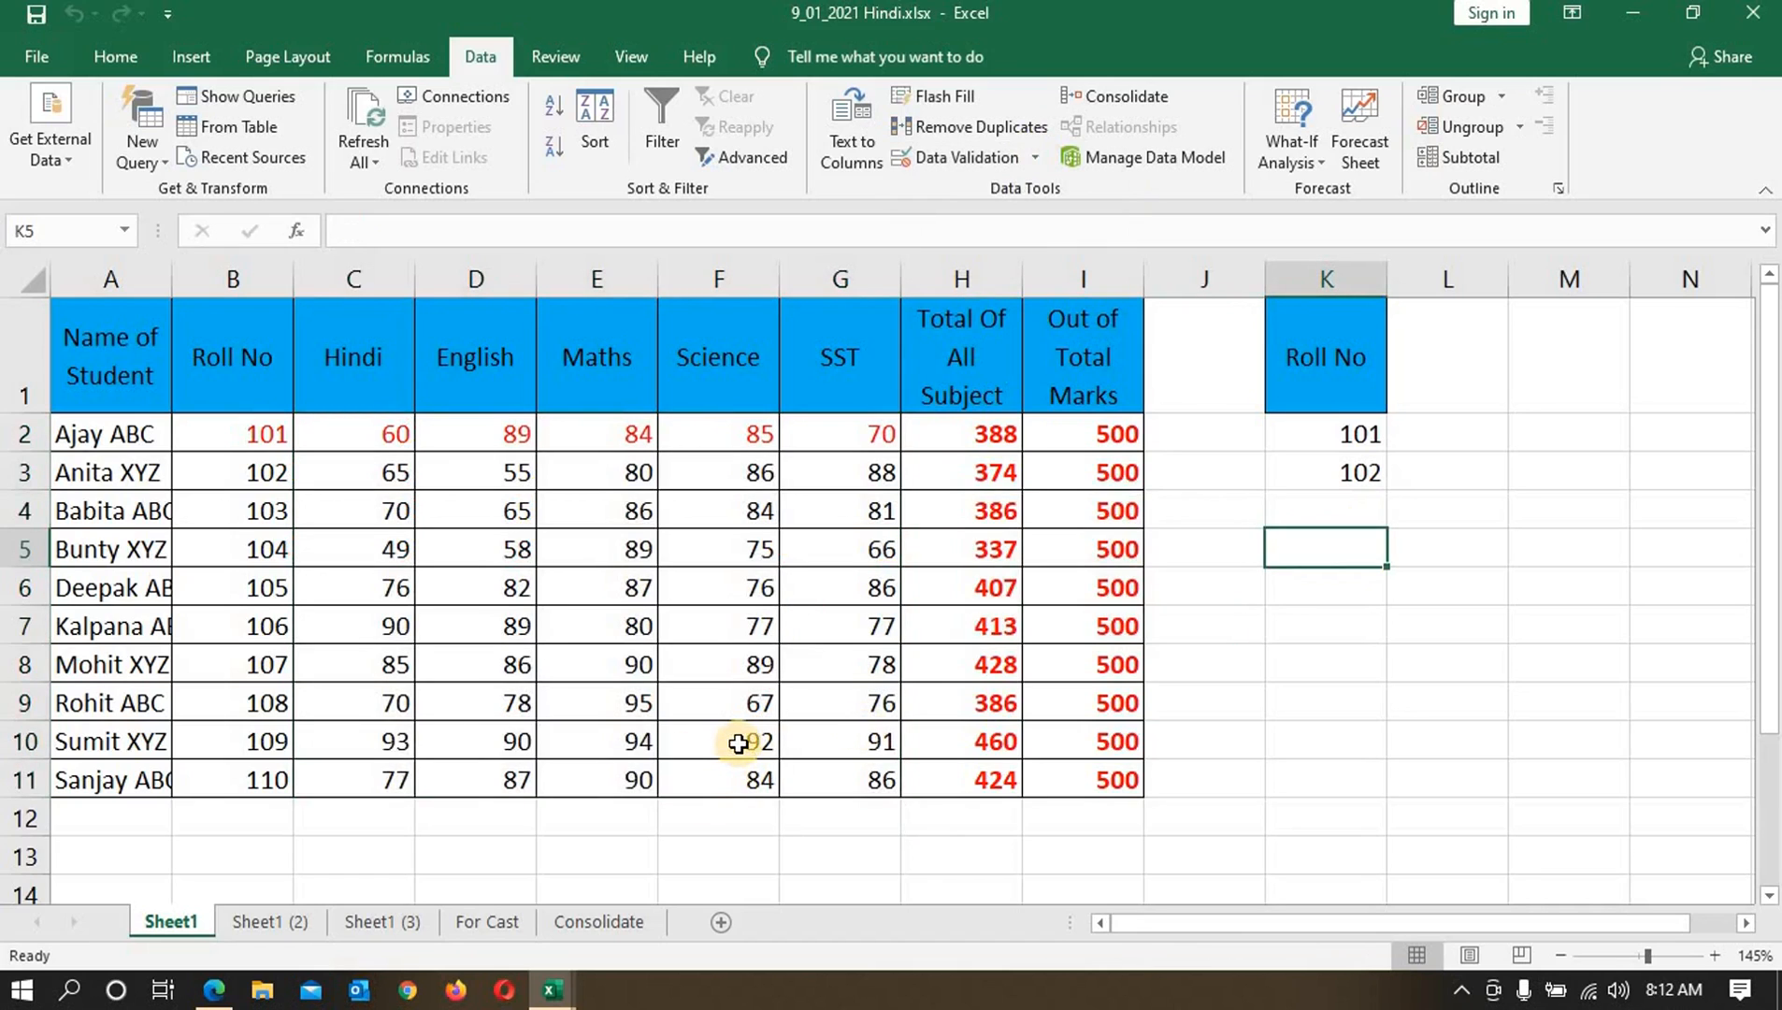
left_click(1476, 501)
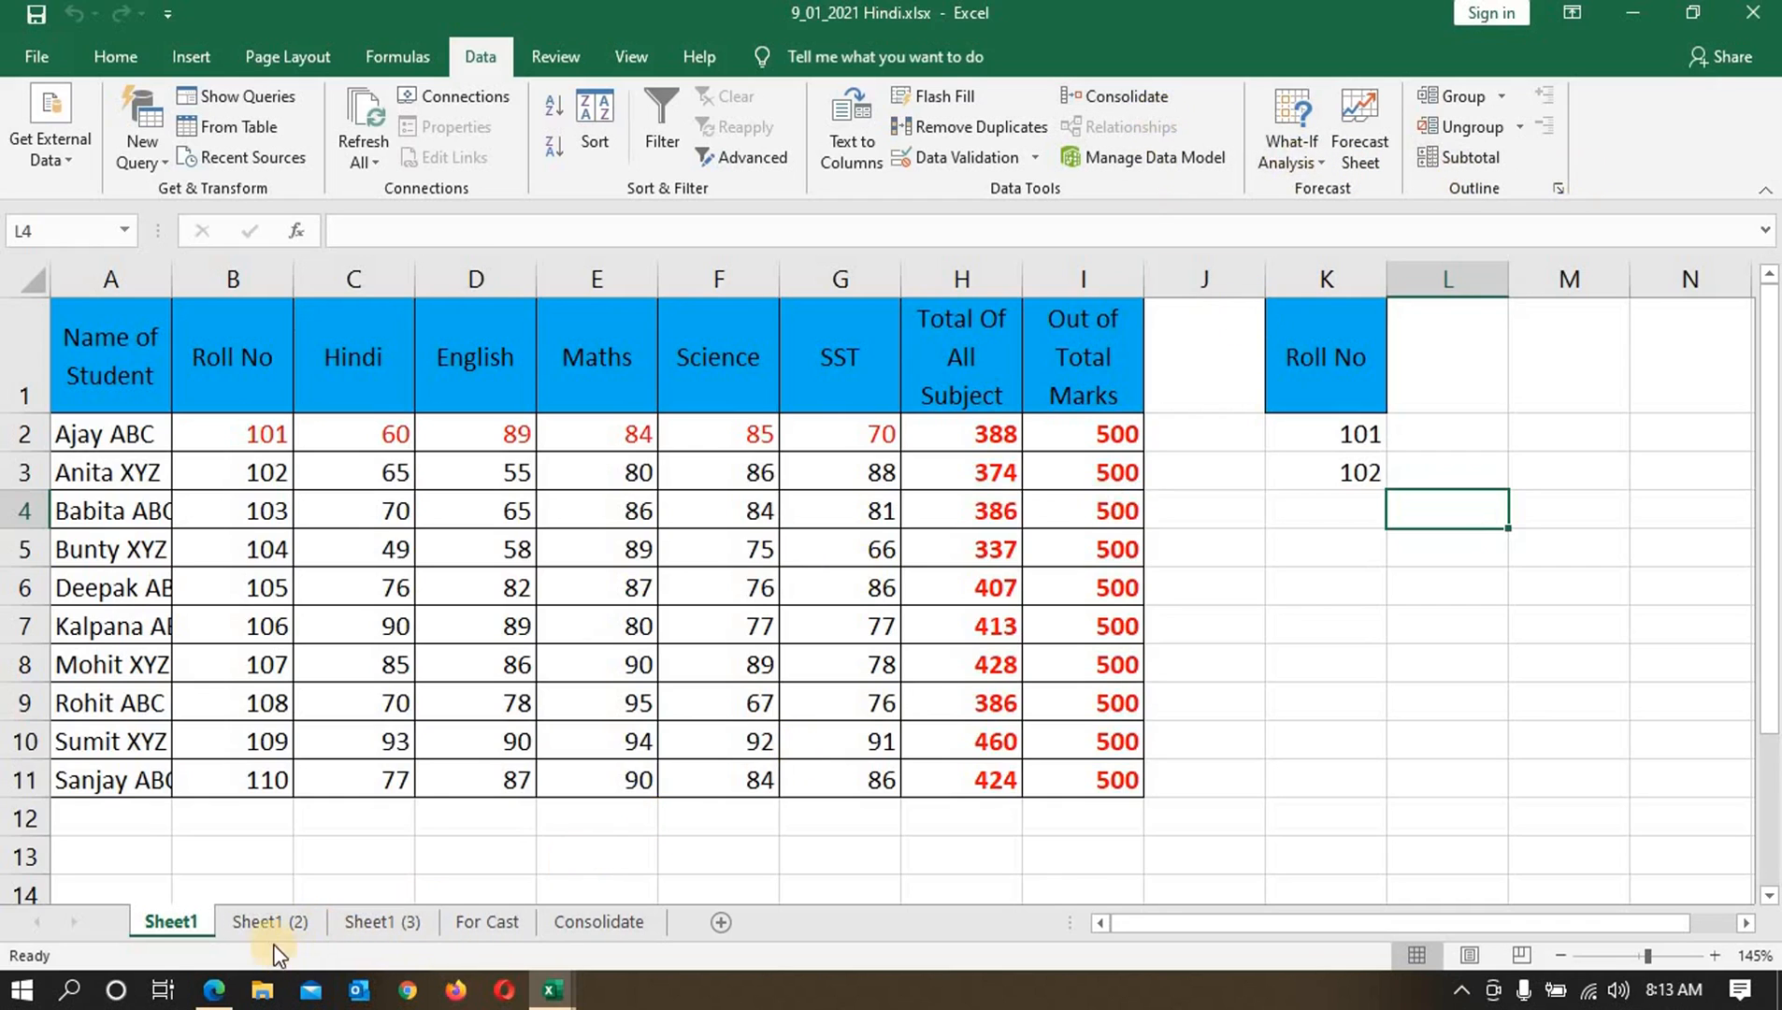
Step: Look over Sheet1 (2) and Sheet1 (3), and open the Consolidate sheet
left_click(585, 935)
left_click(204, 928)
left_click(285, 921)
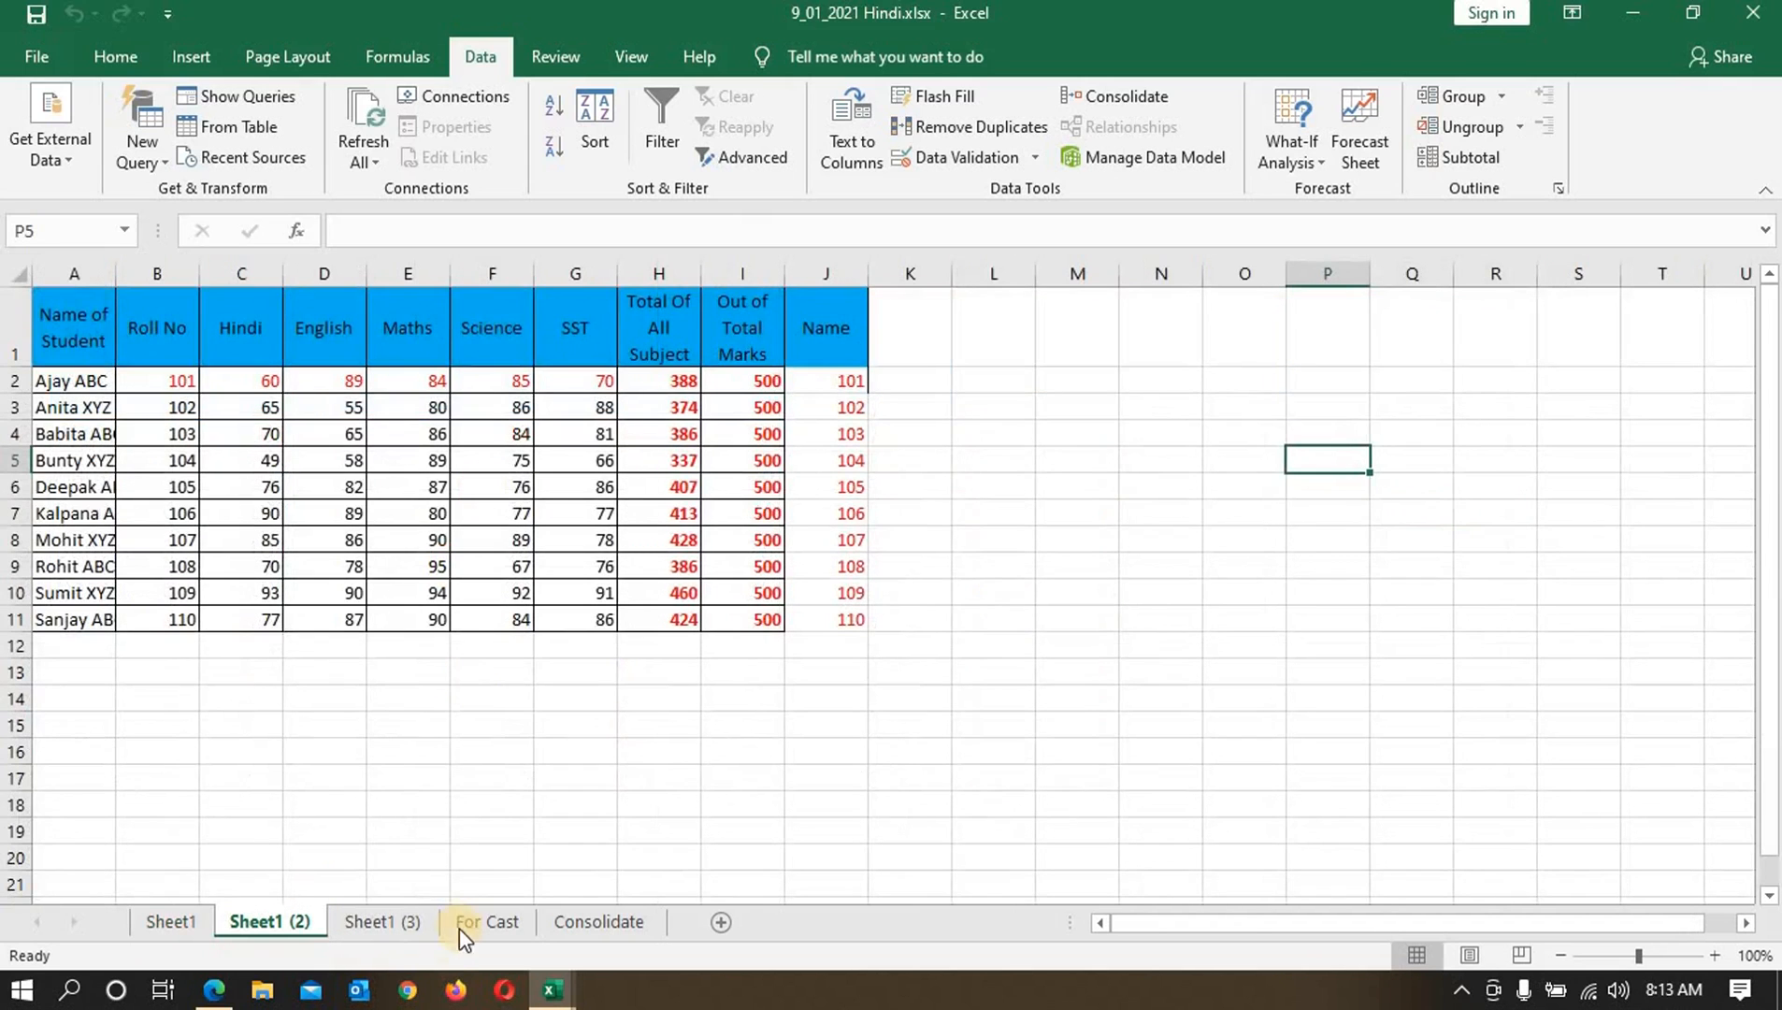
left_click(373, 924)
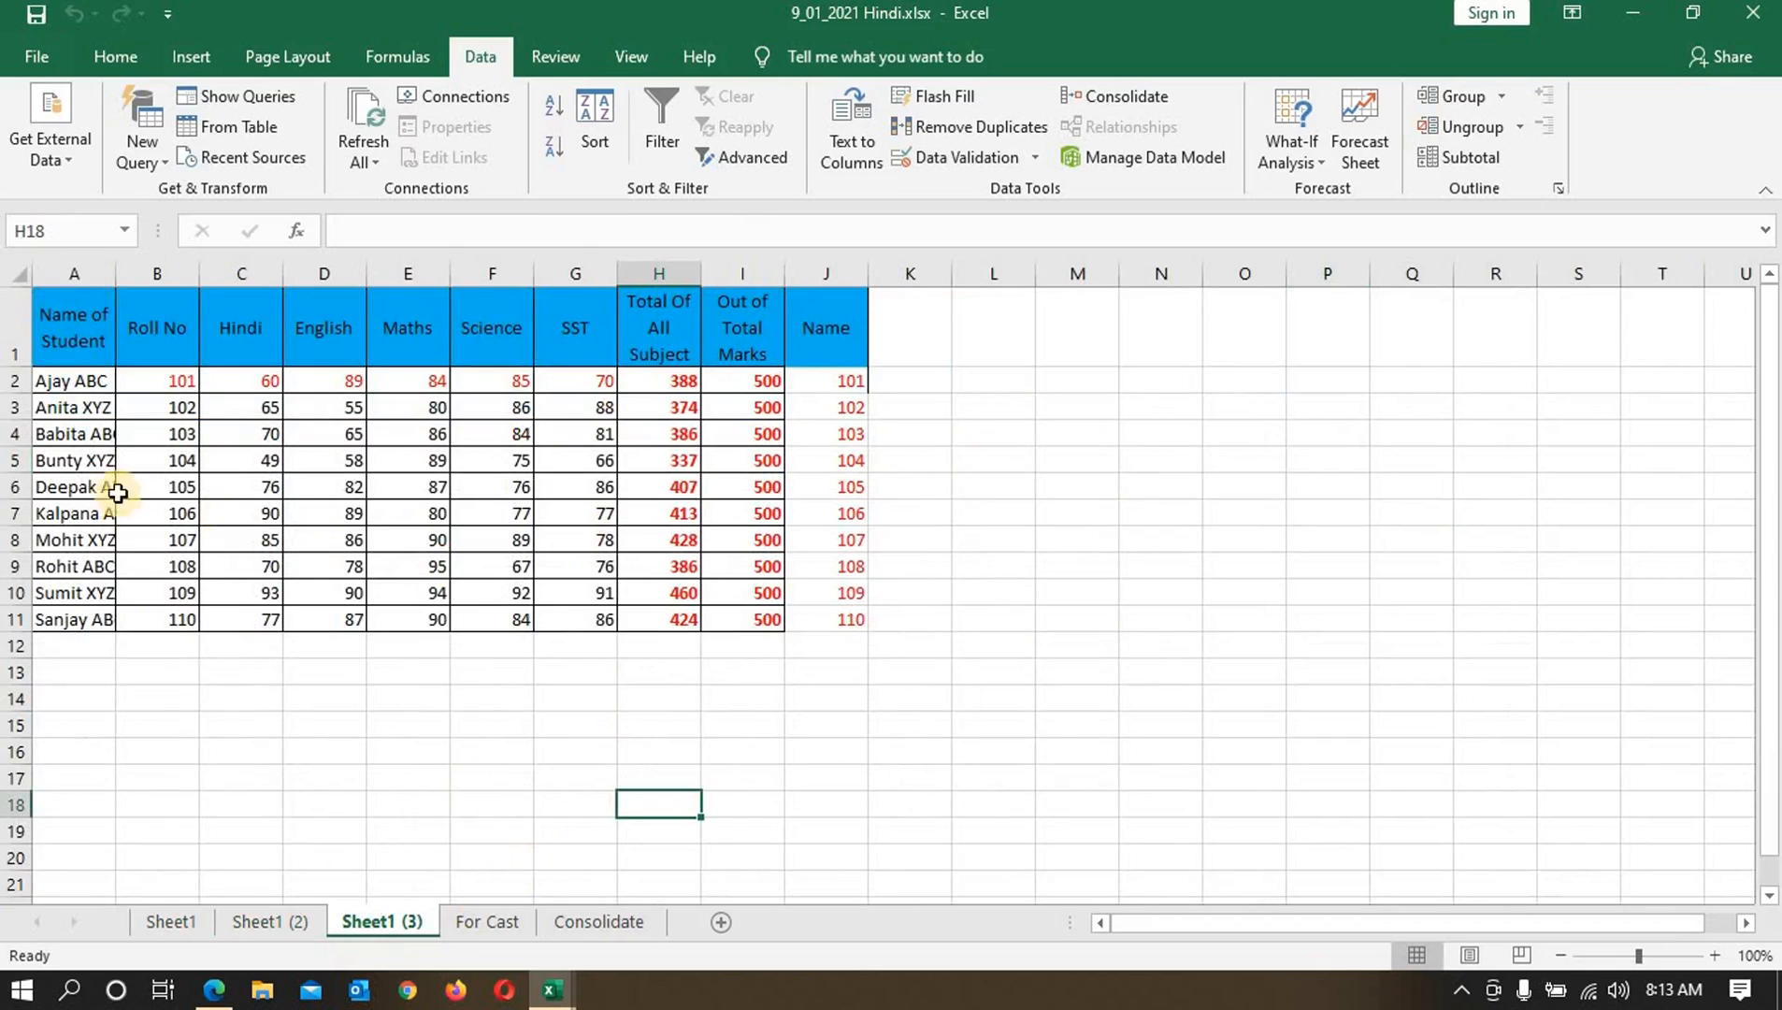
left_click(617, 921)
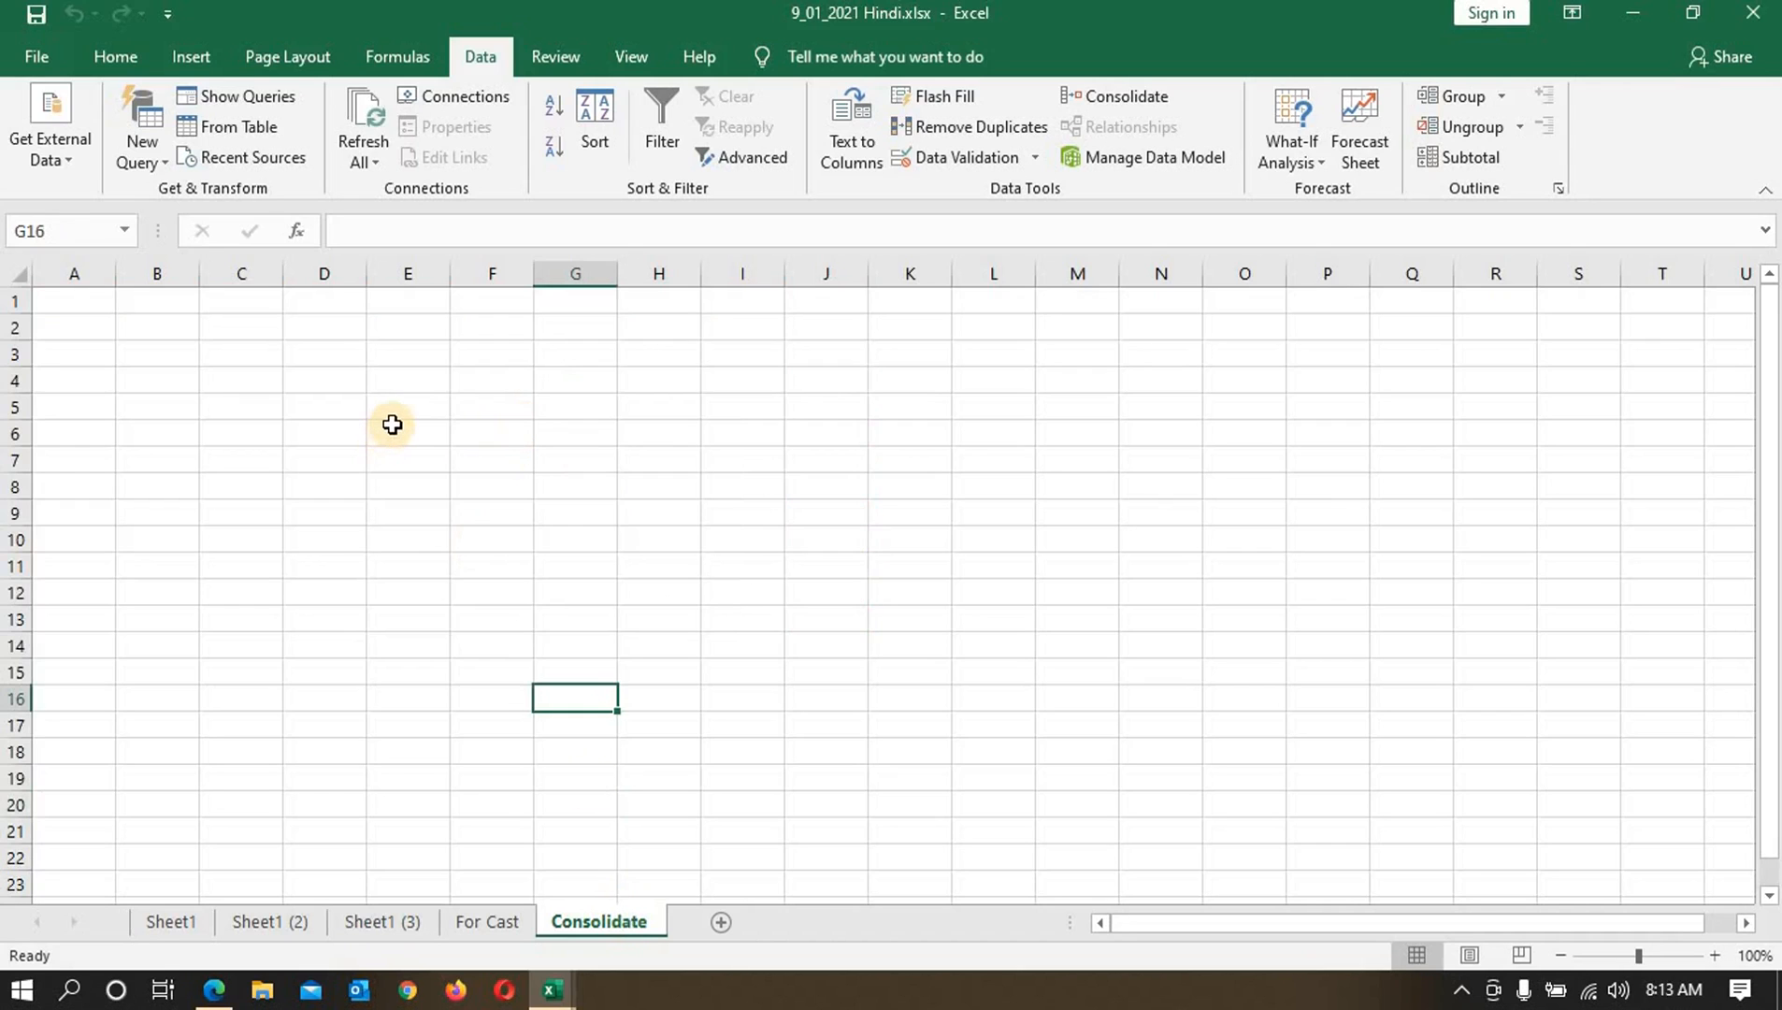
type("=")
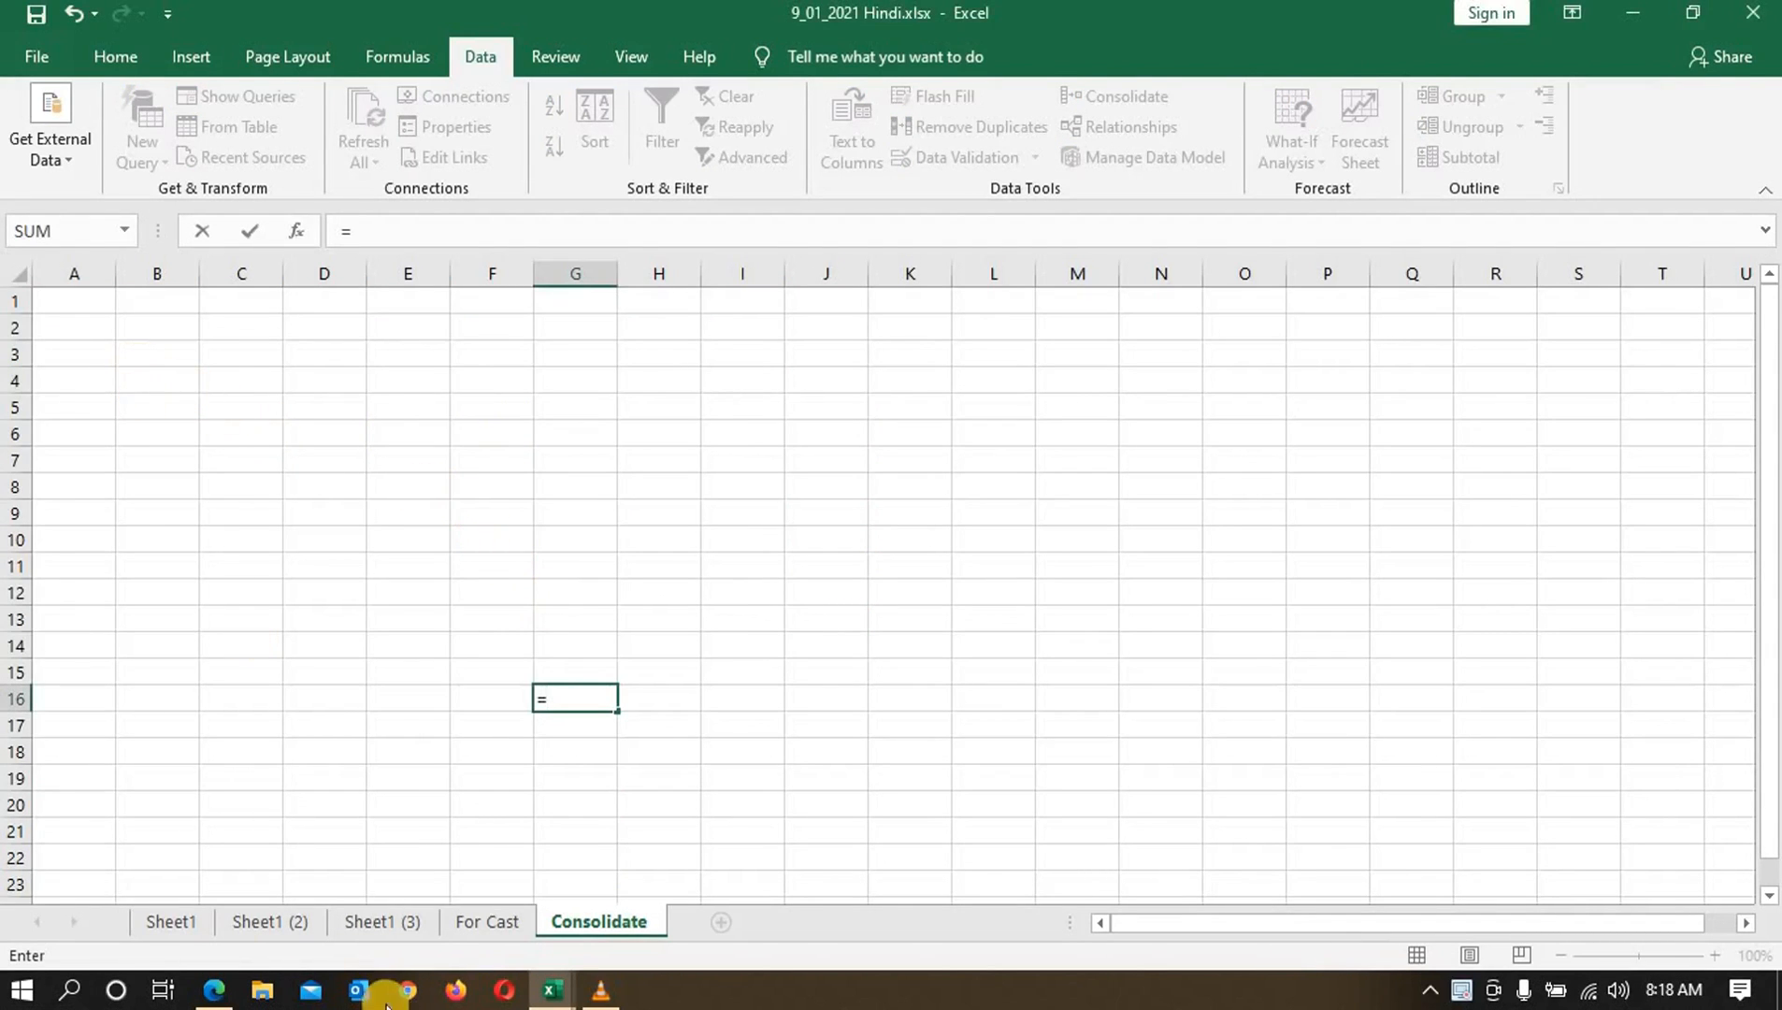
left_click(168, 921)
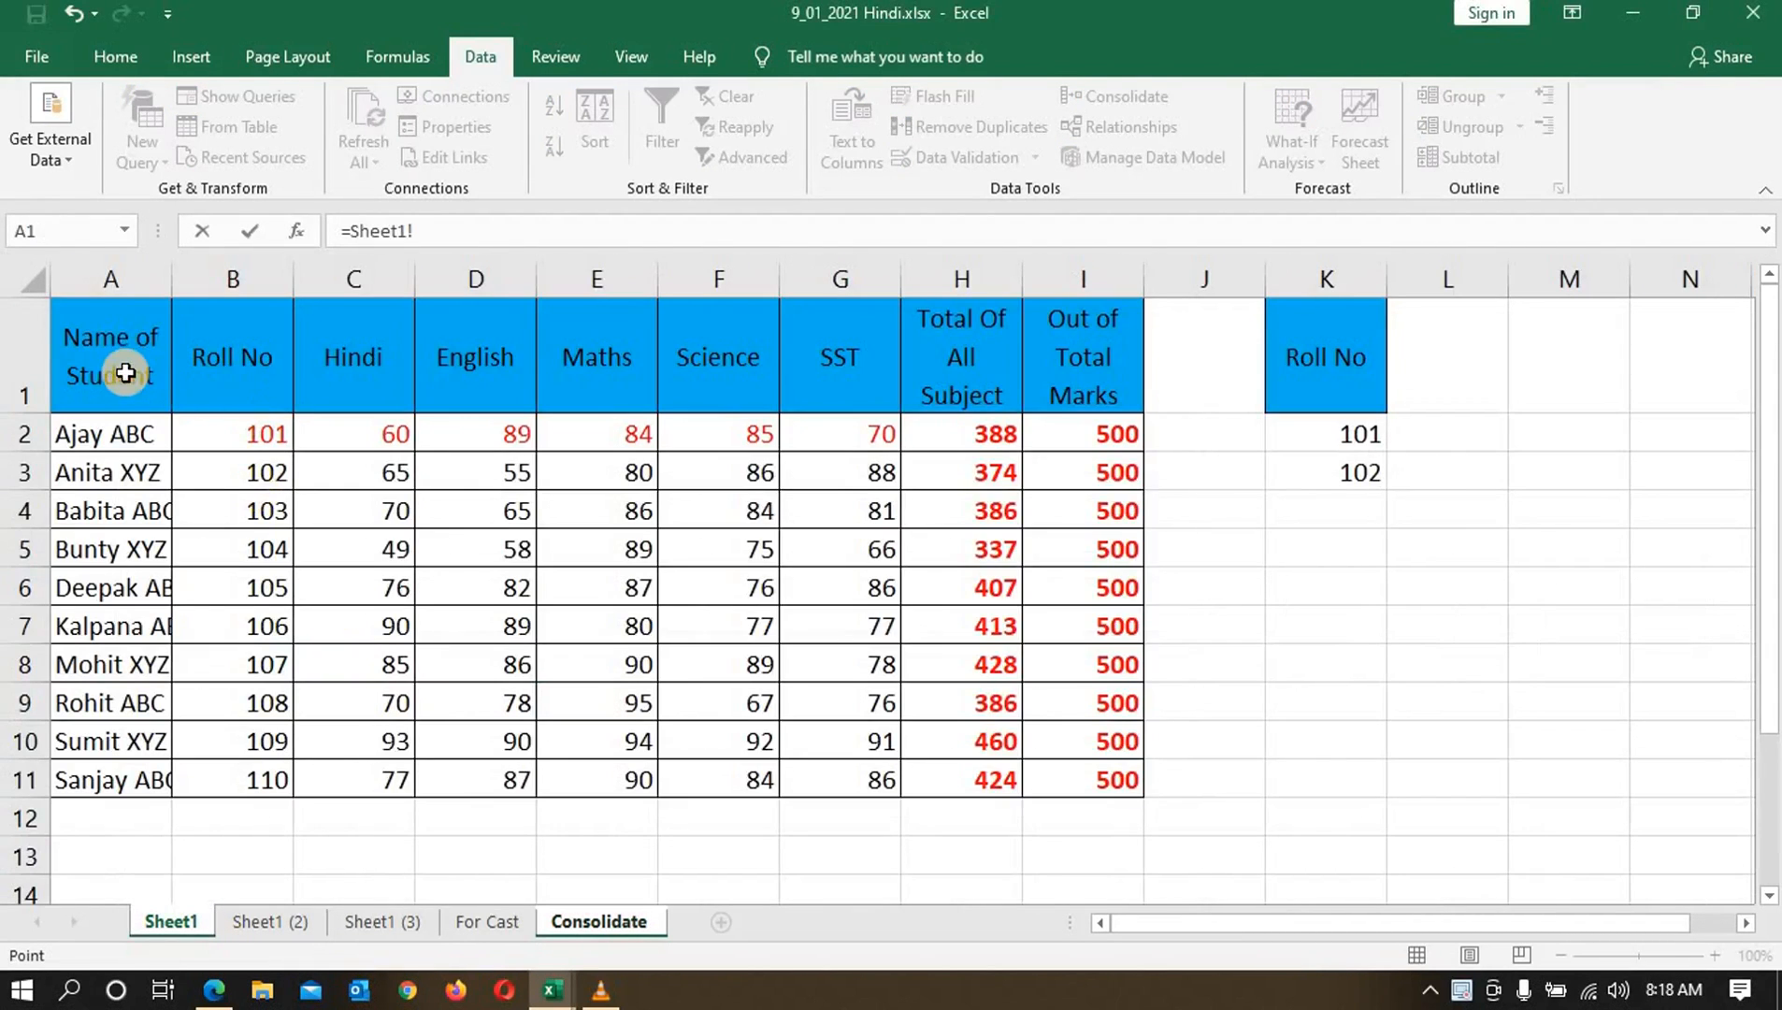
left_click_drag(123, 370, 258, 785)
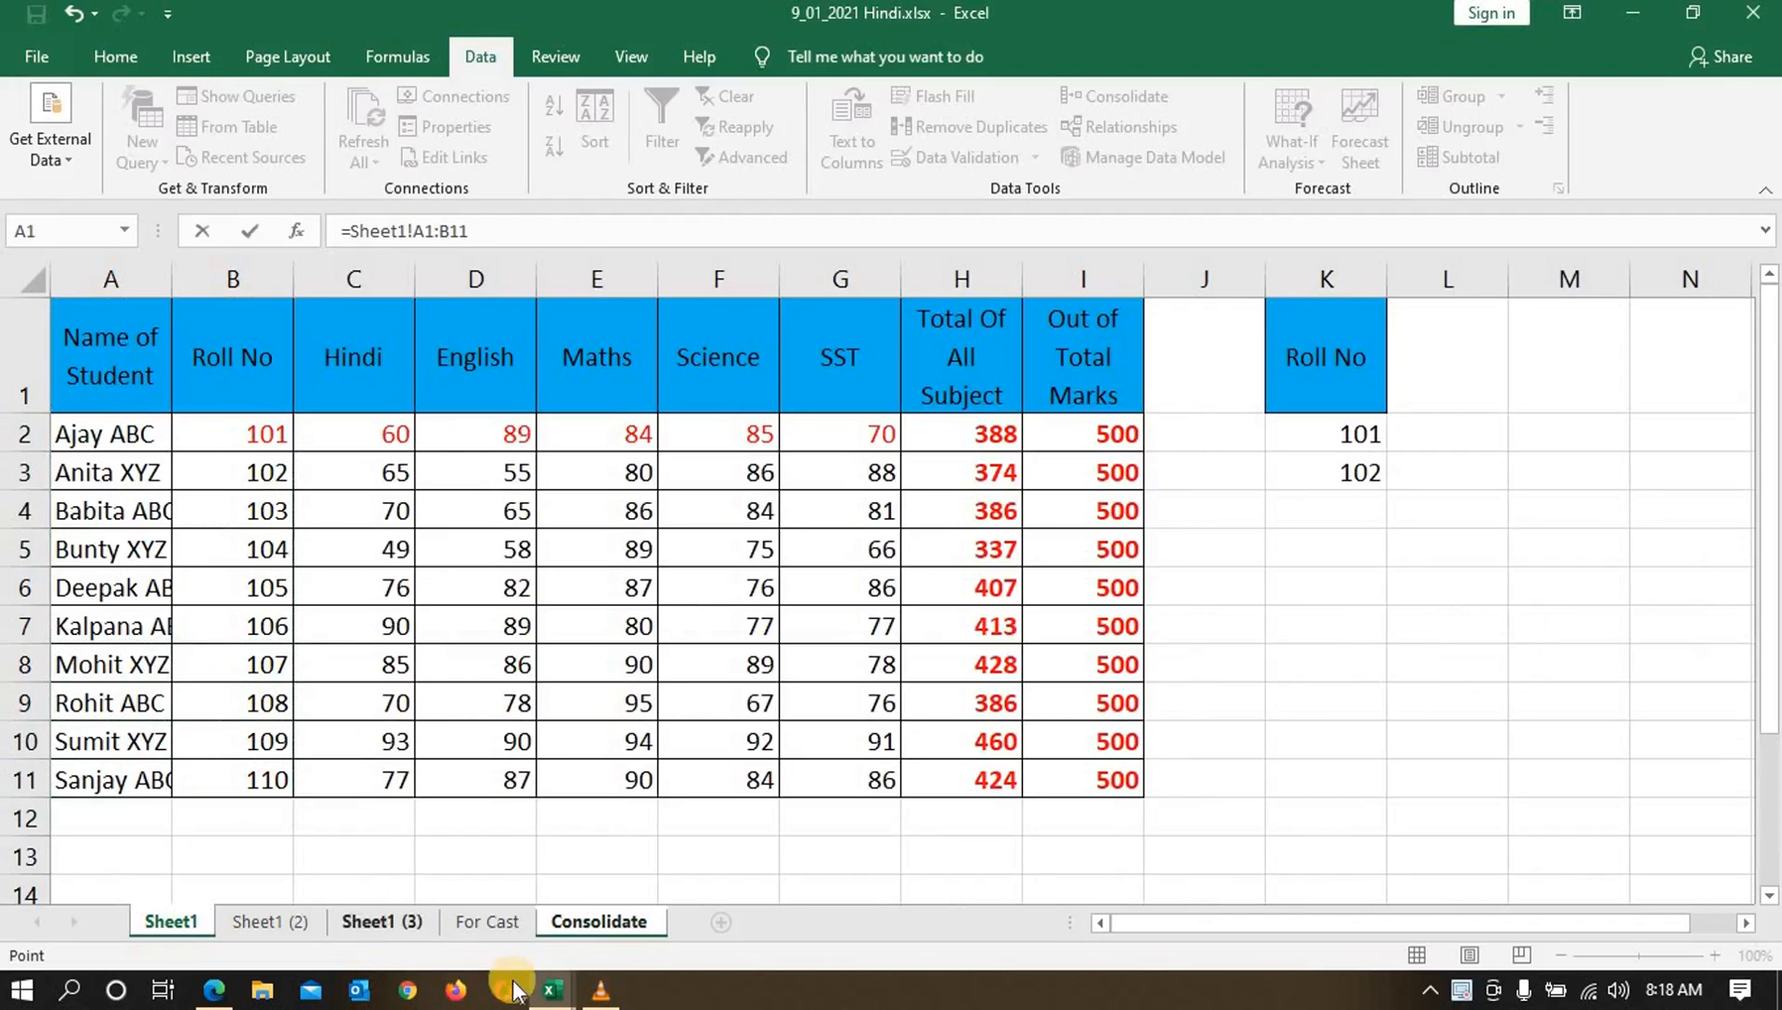
left_click(580, 923)
type("+'Consolidate '!")
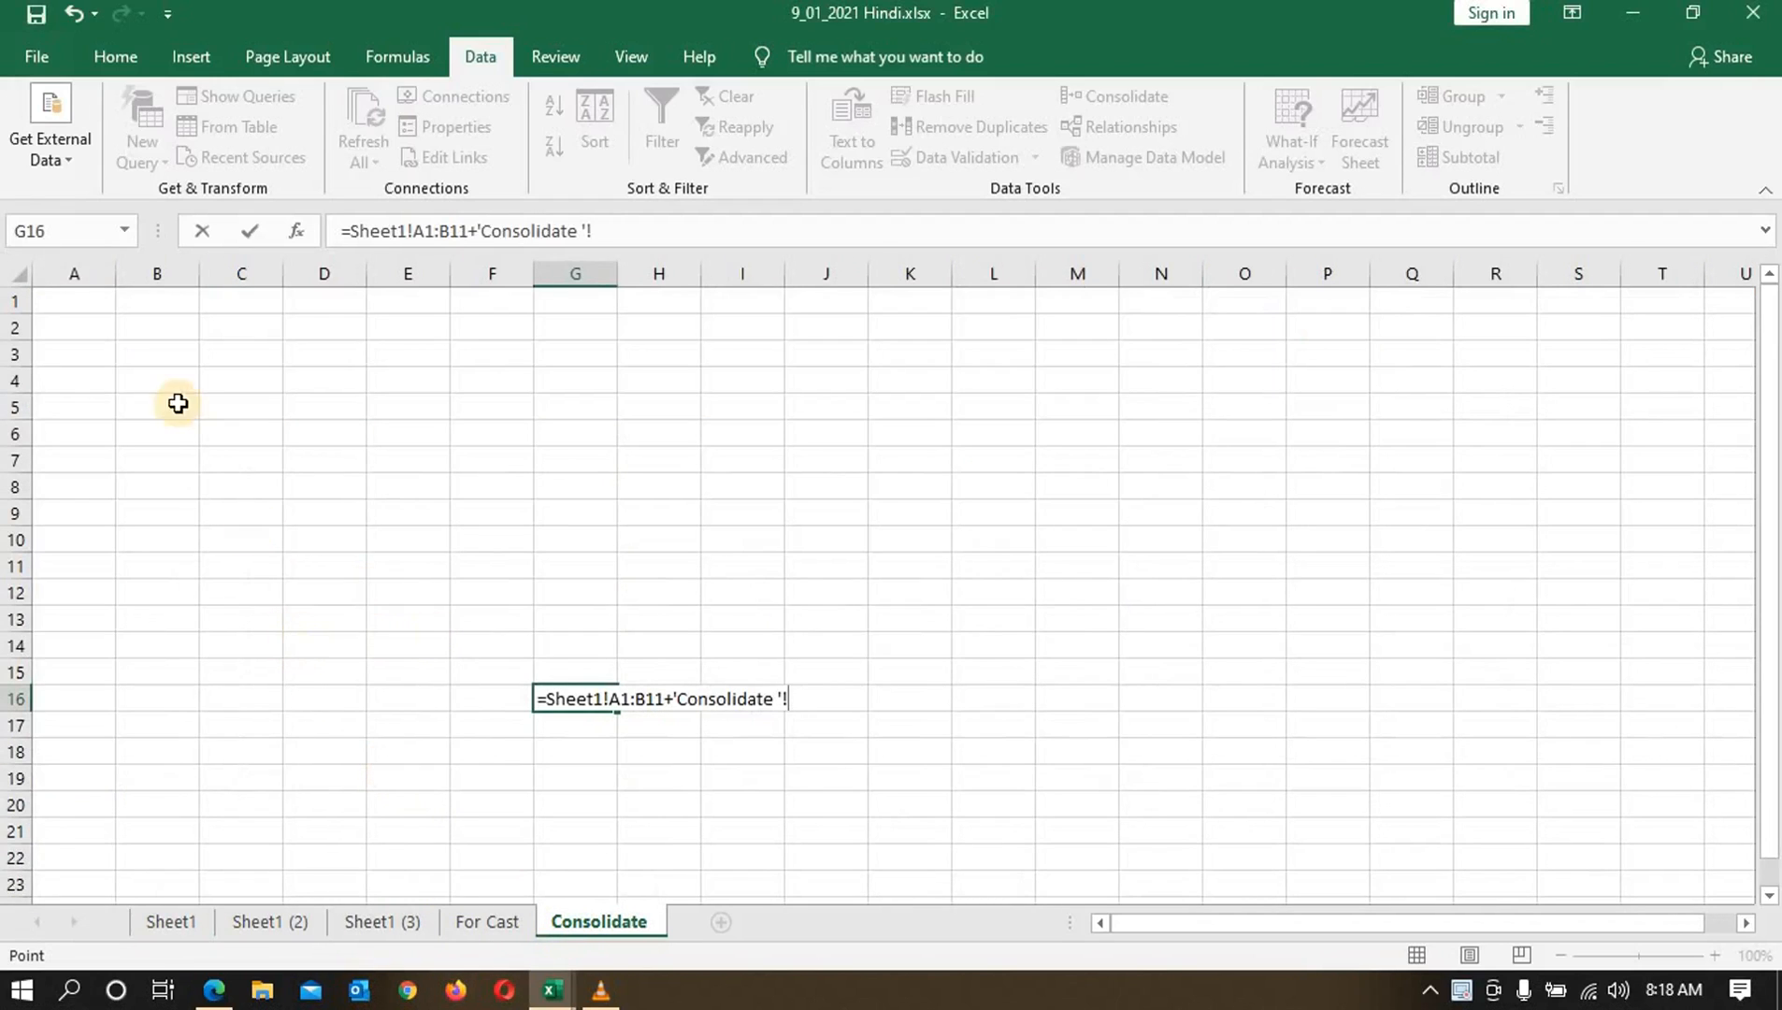
left_click(88, 308)
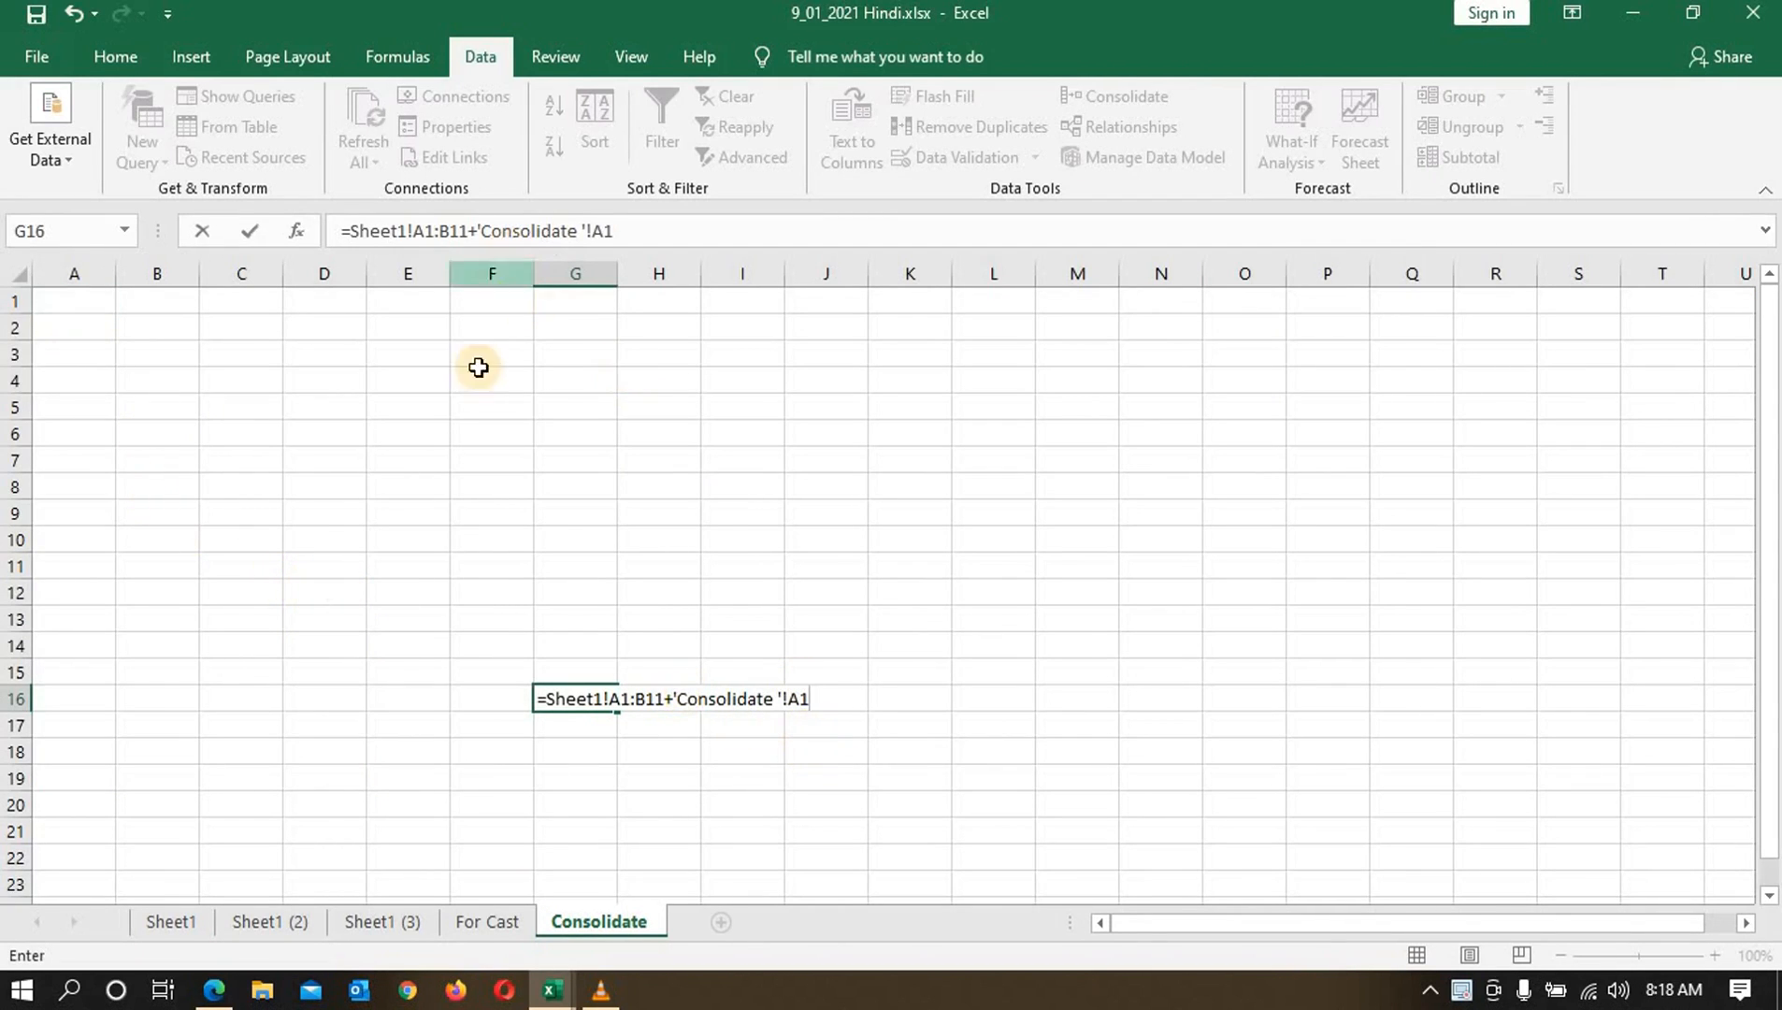
left_click(716, 549)
left_click(612, 692)
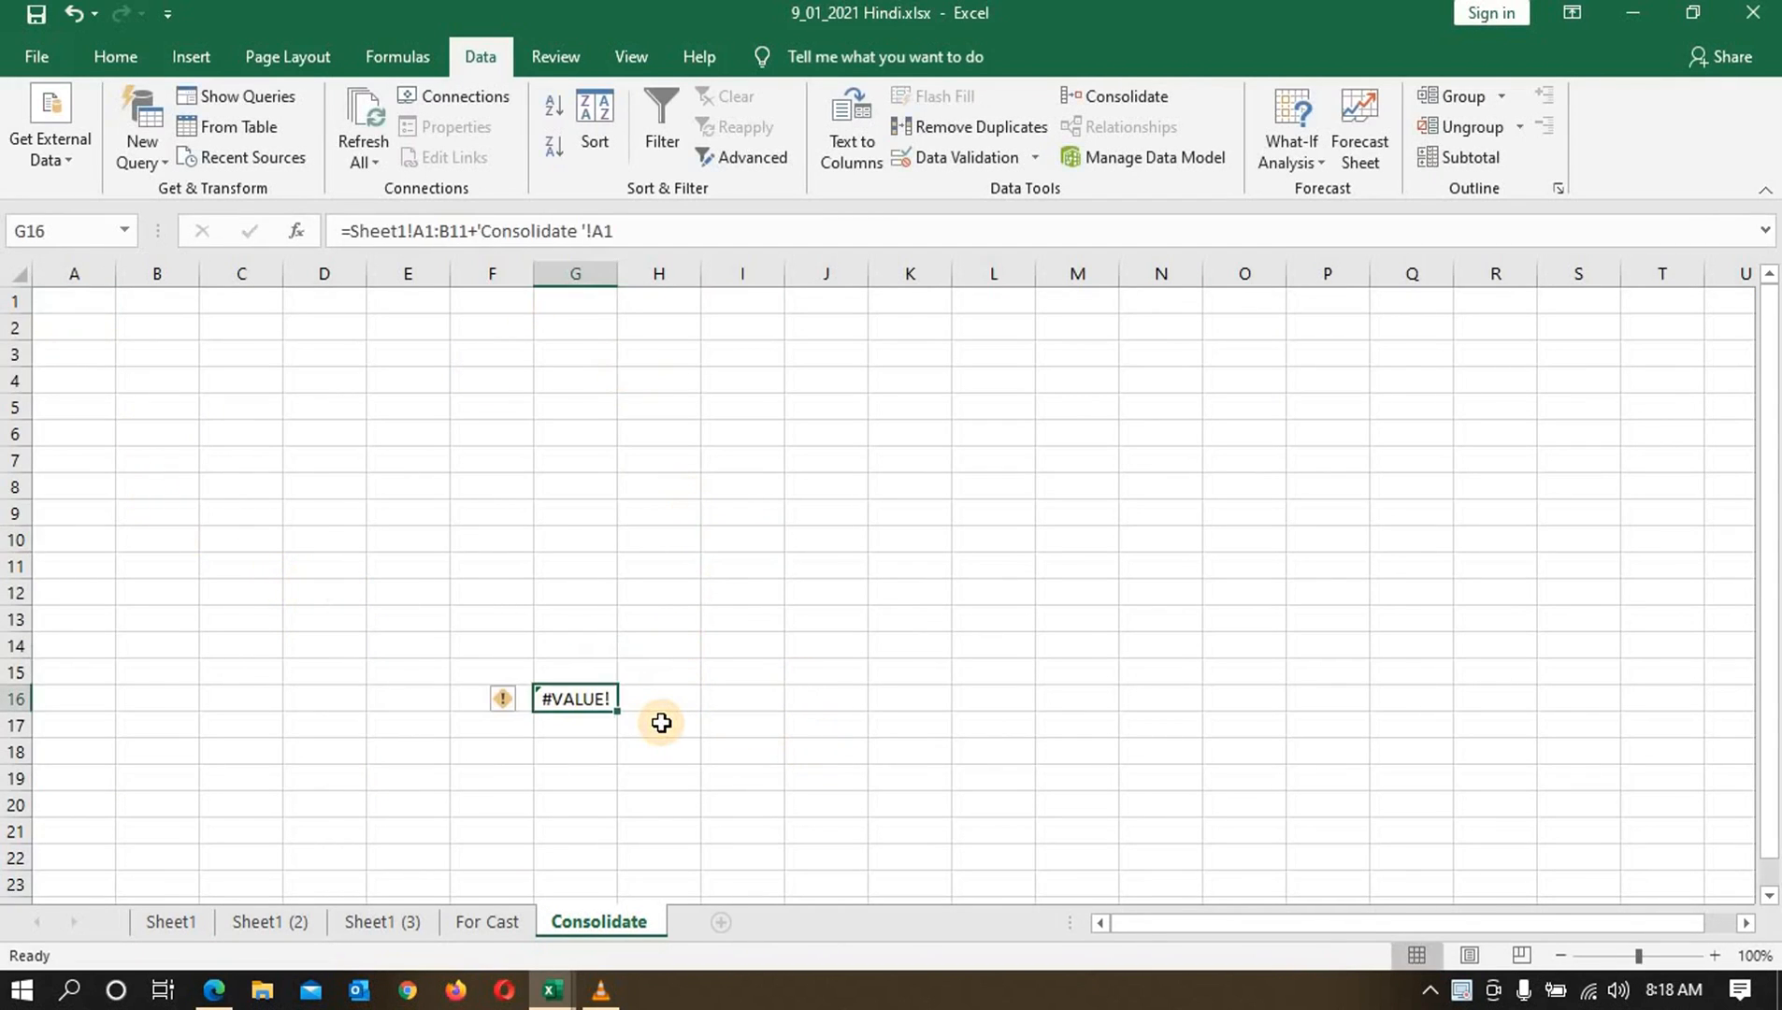
key("Delete")
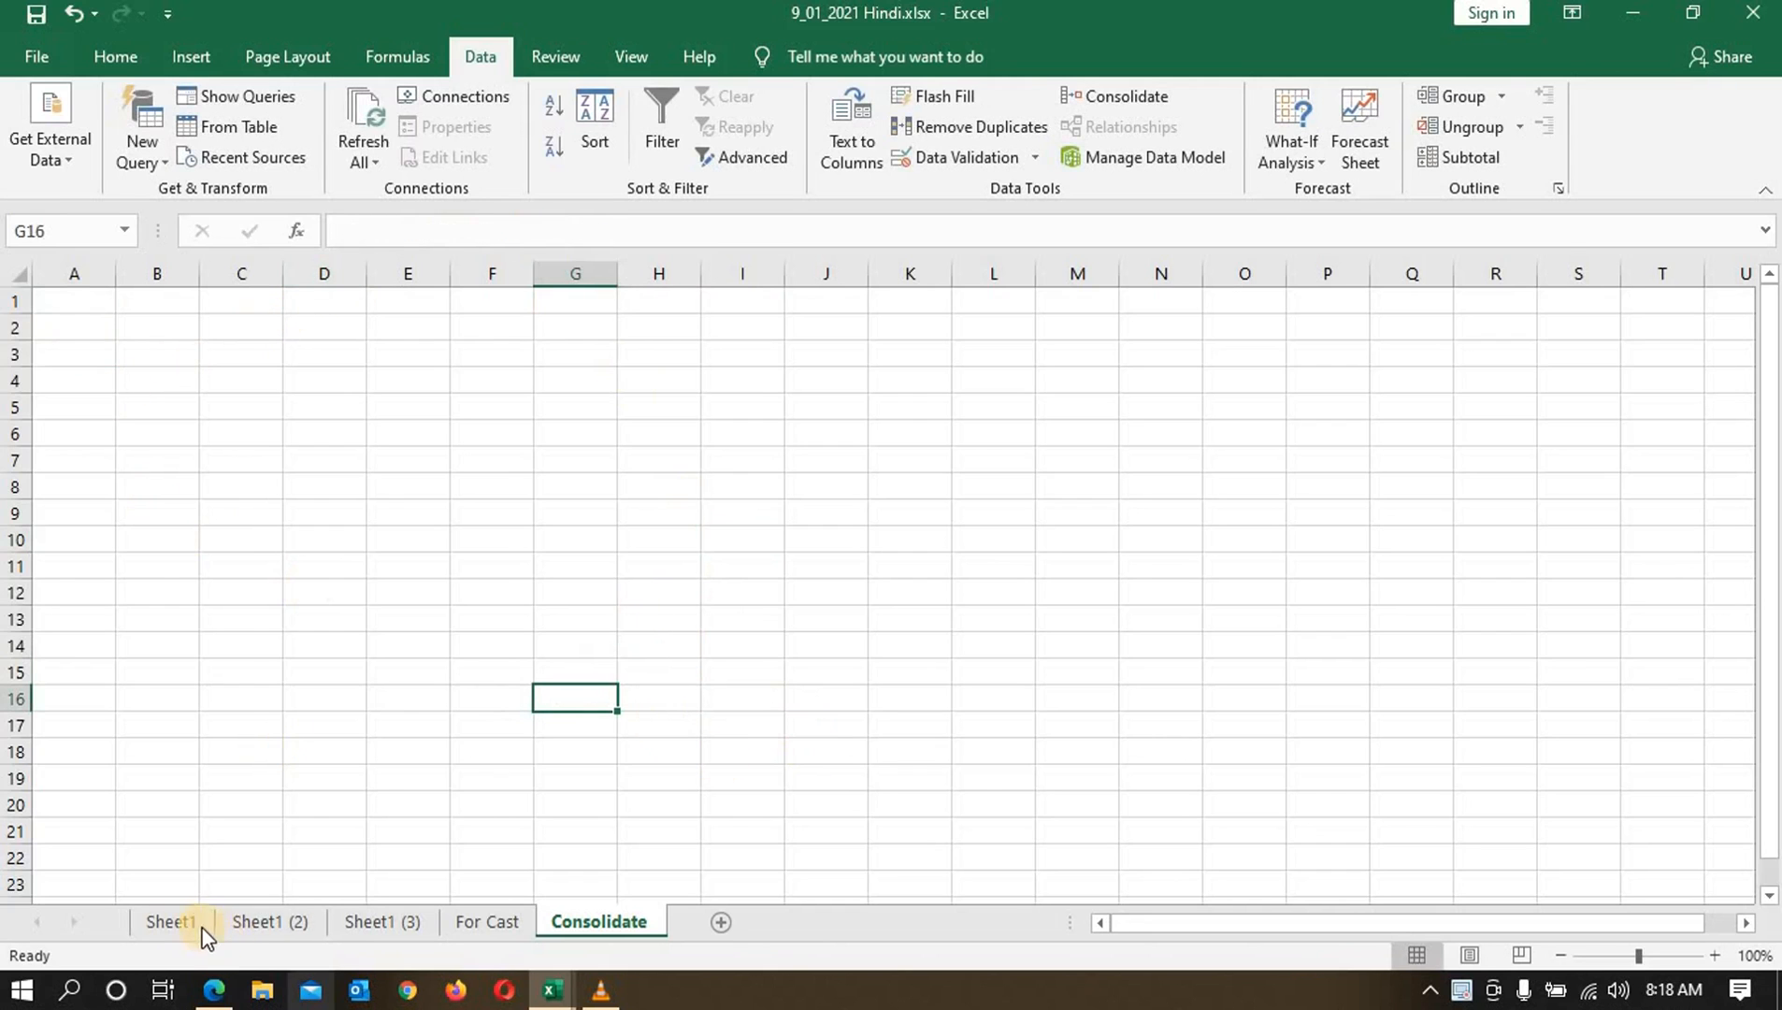
Step: Copy the Name of Student and Roll No columns, A1:B11, from Sheet1 to cell A1 of the Consolidate sheet
left_click(202, 927)
left_click_drag(140, 374, 262, 822)
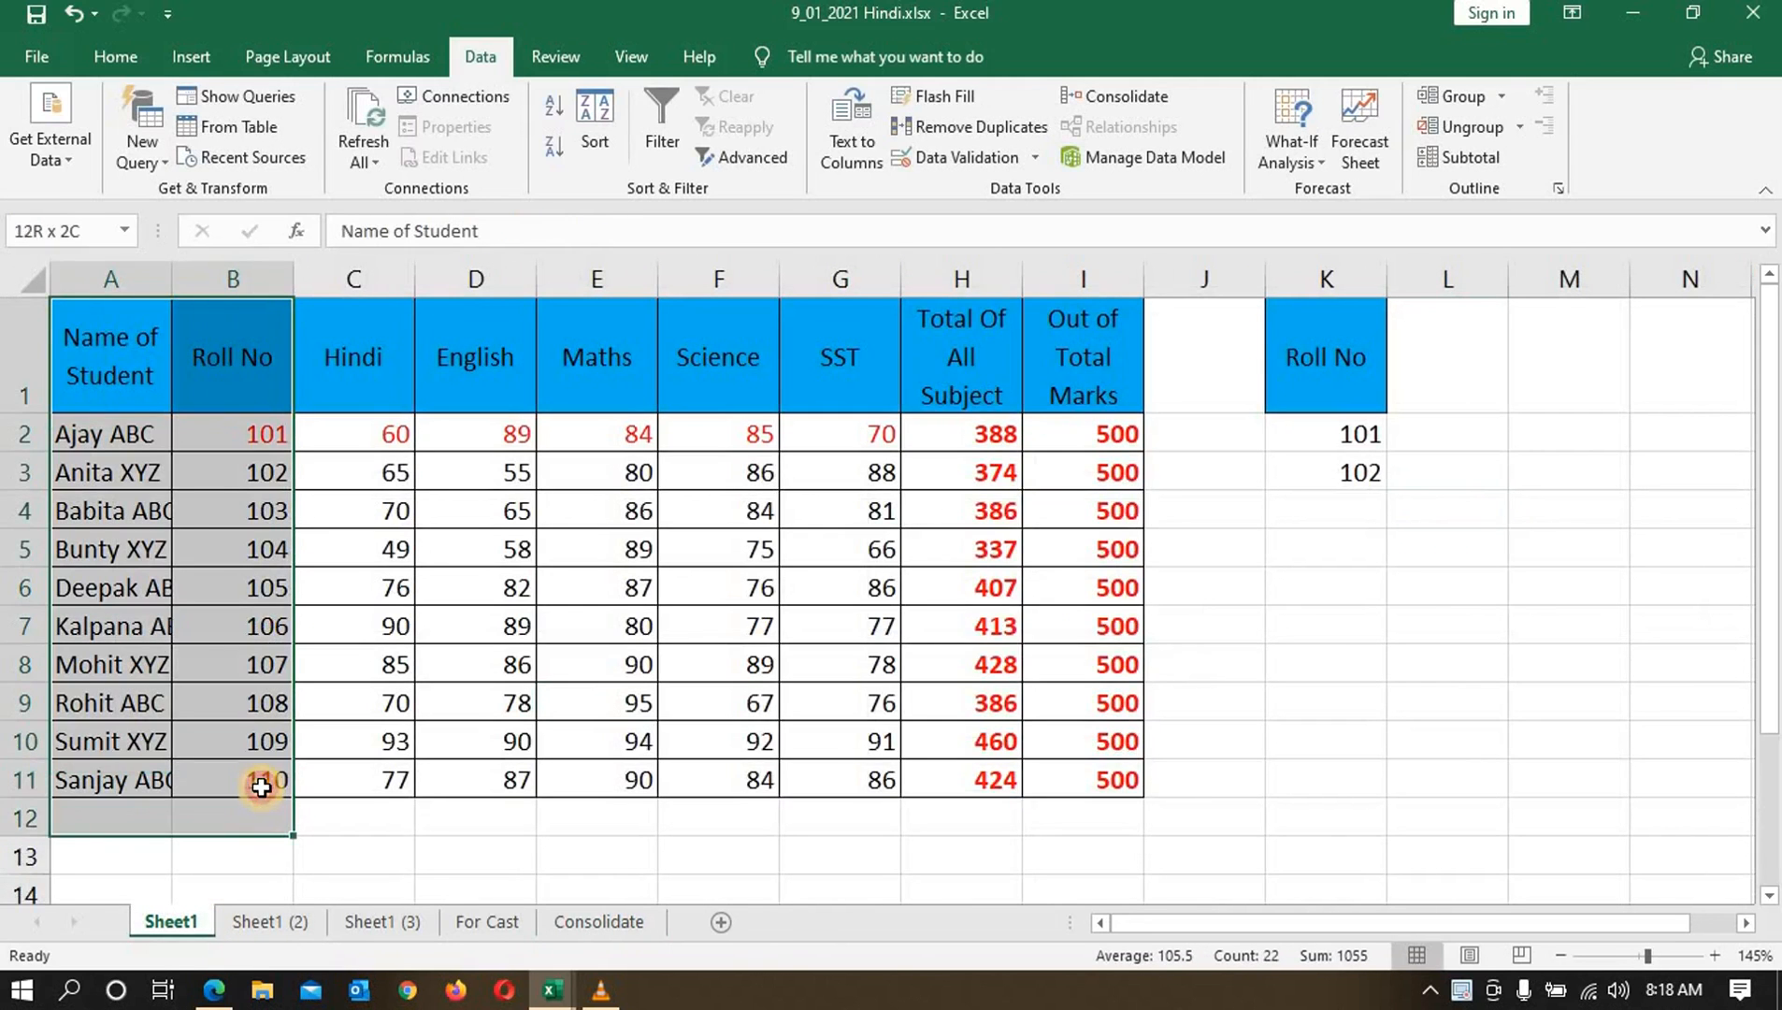
key("ctrl+c")
left_click(598, 921)
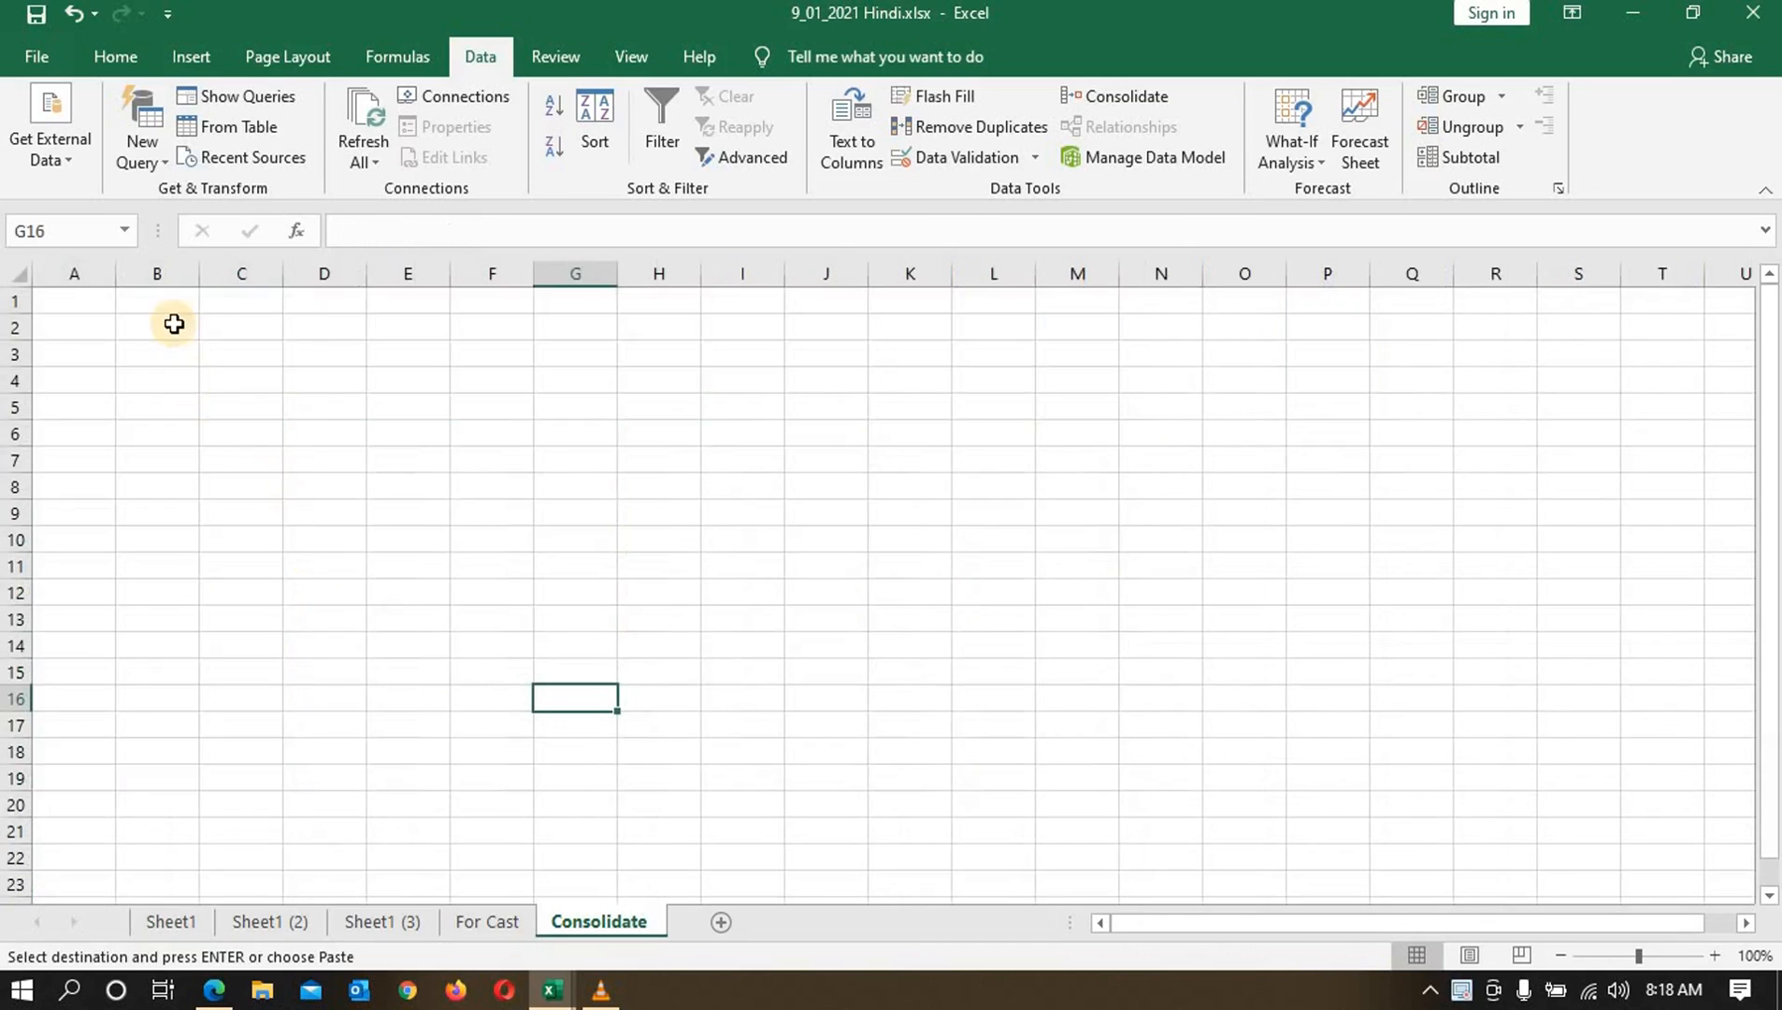
left_click(88, 304)
key("ctrl+v")
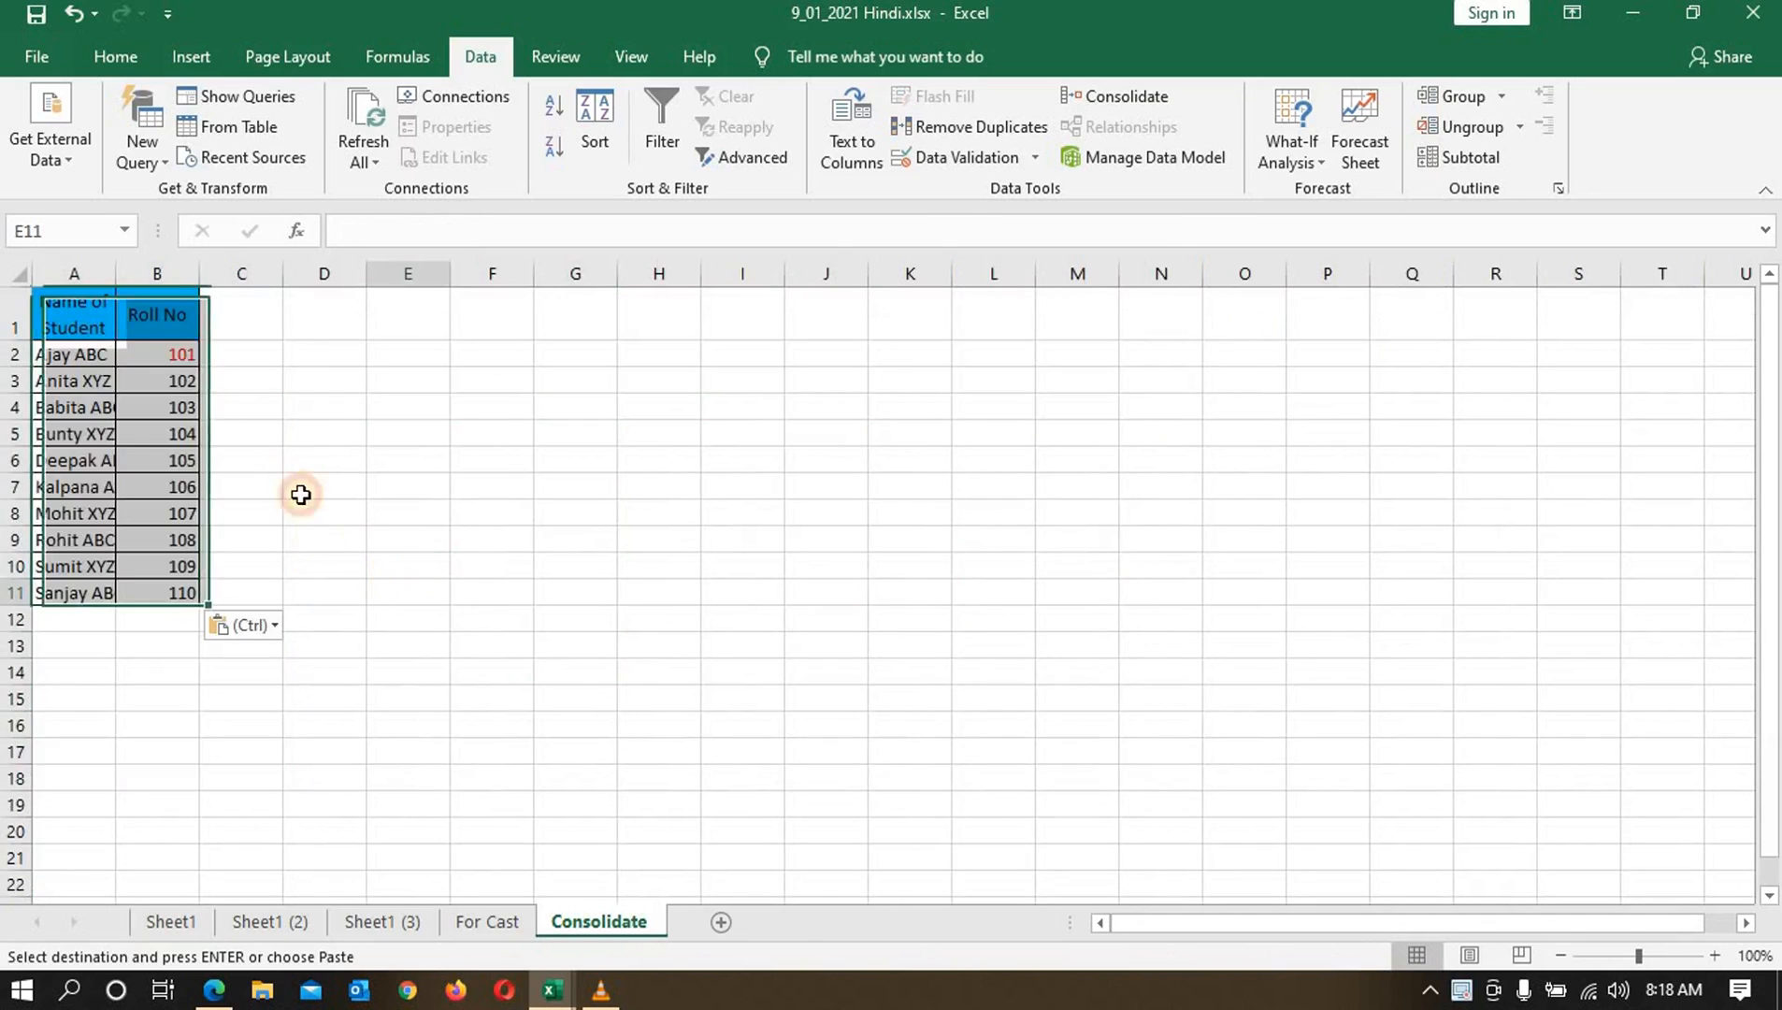
left_click(265, 353)
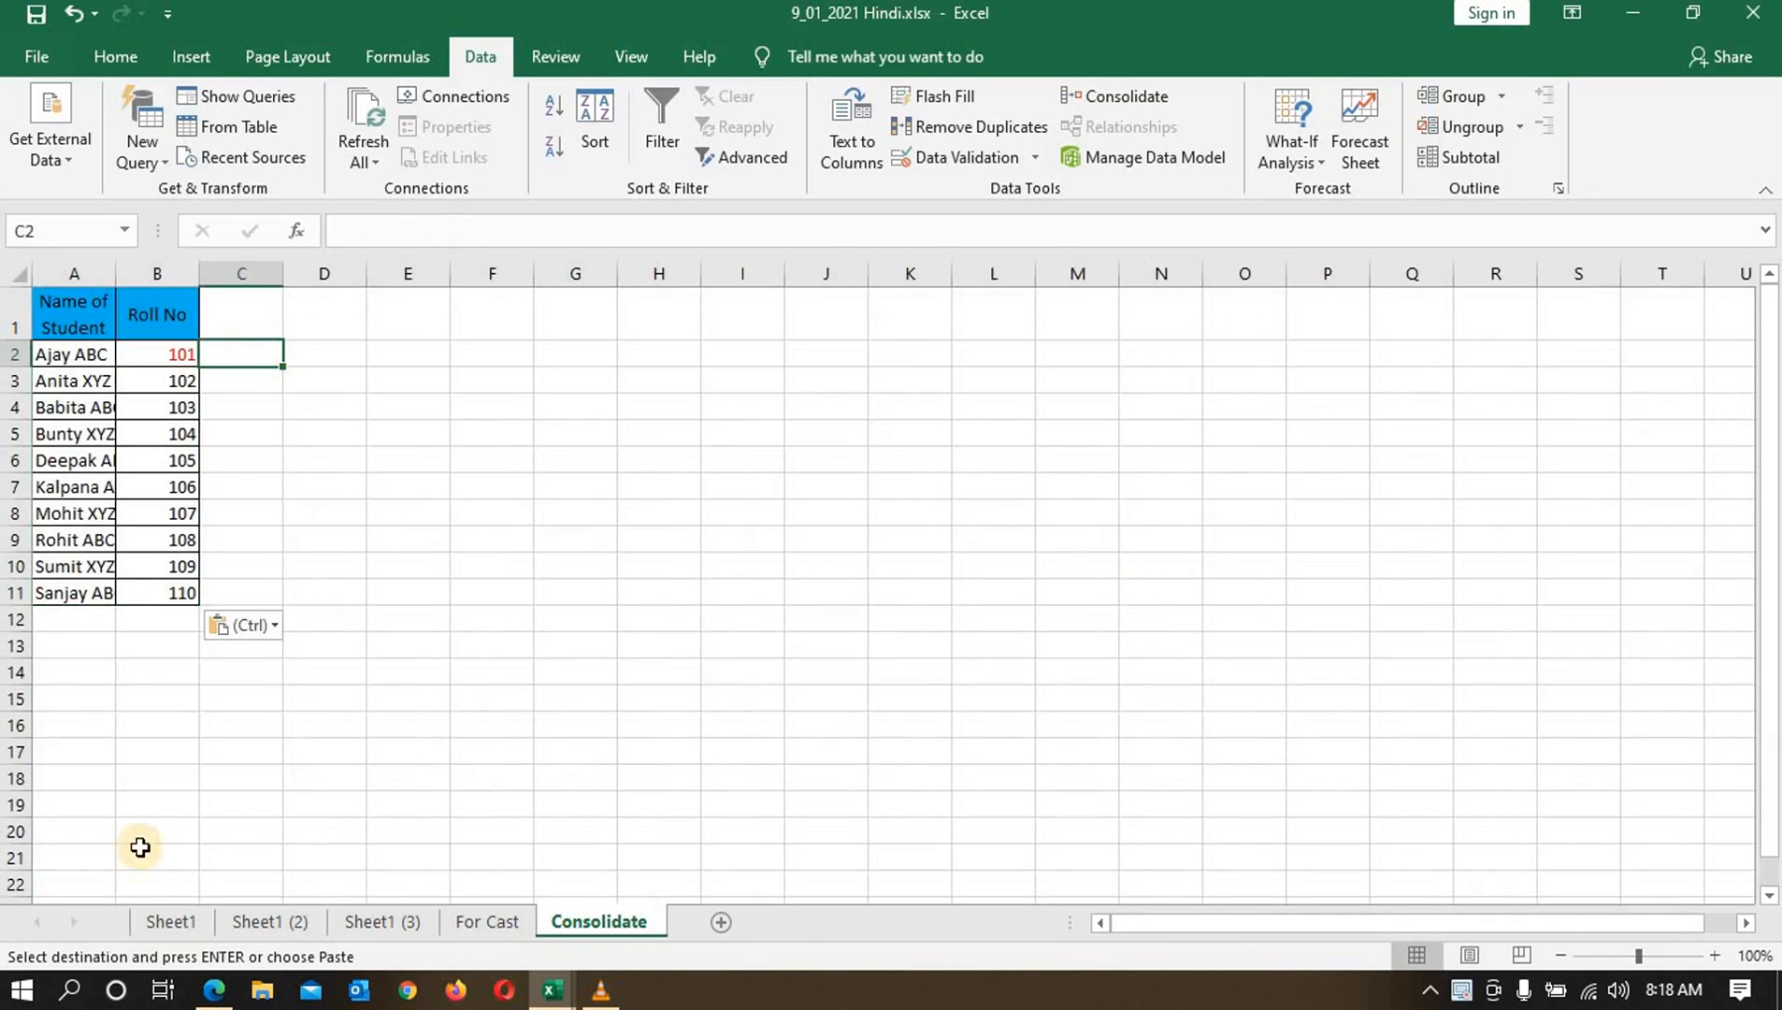
Step: Copy the subject headings Hindi to SST, C1:G1, from Sheet1 to cell C1 of the Consolidate sheet
left_click(182, 922)
left_click_drag(355, 360, 812, 355)
left_click(813, 360)
left_click_drag(402, 366, 816, 395)
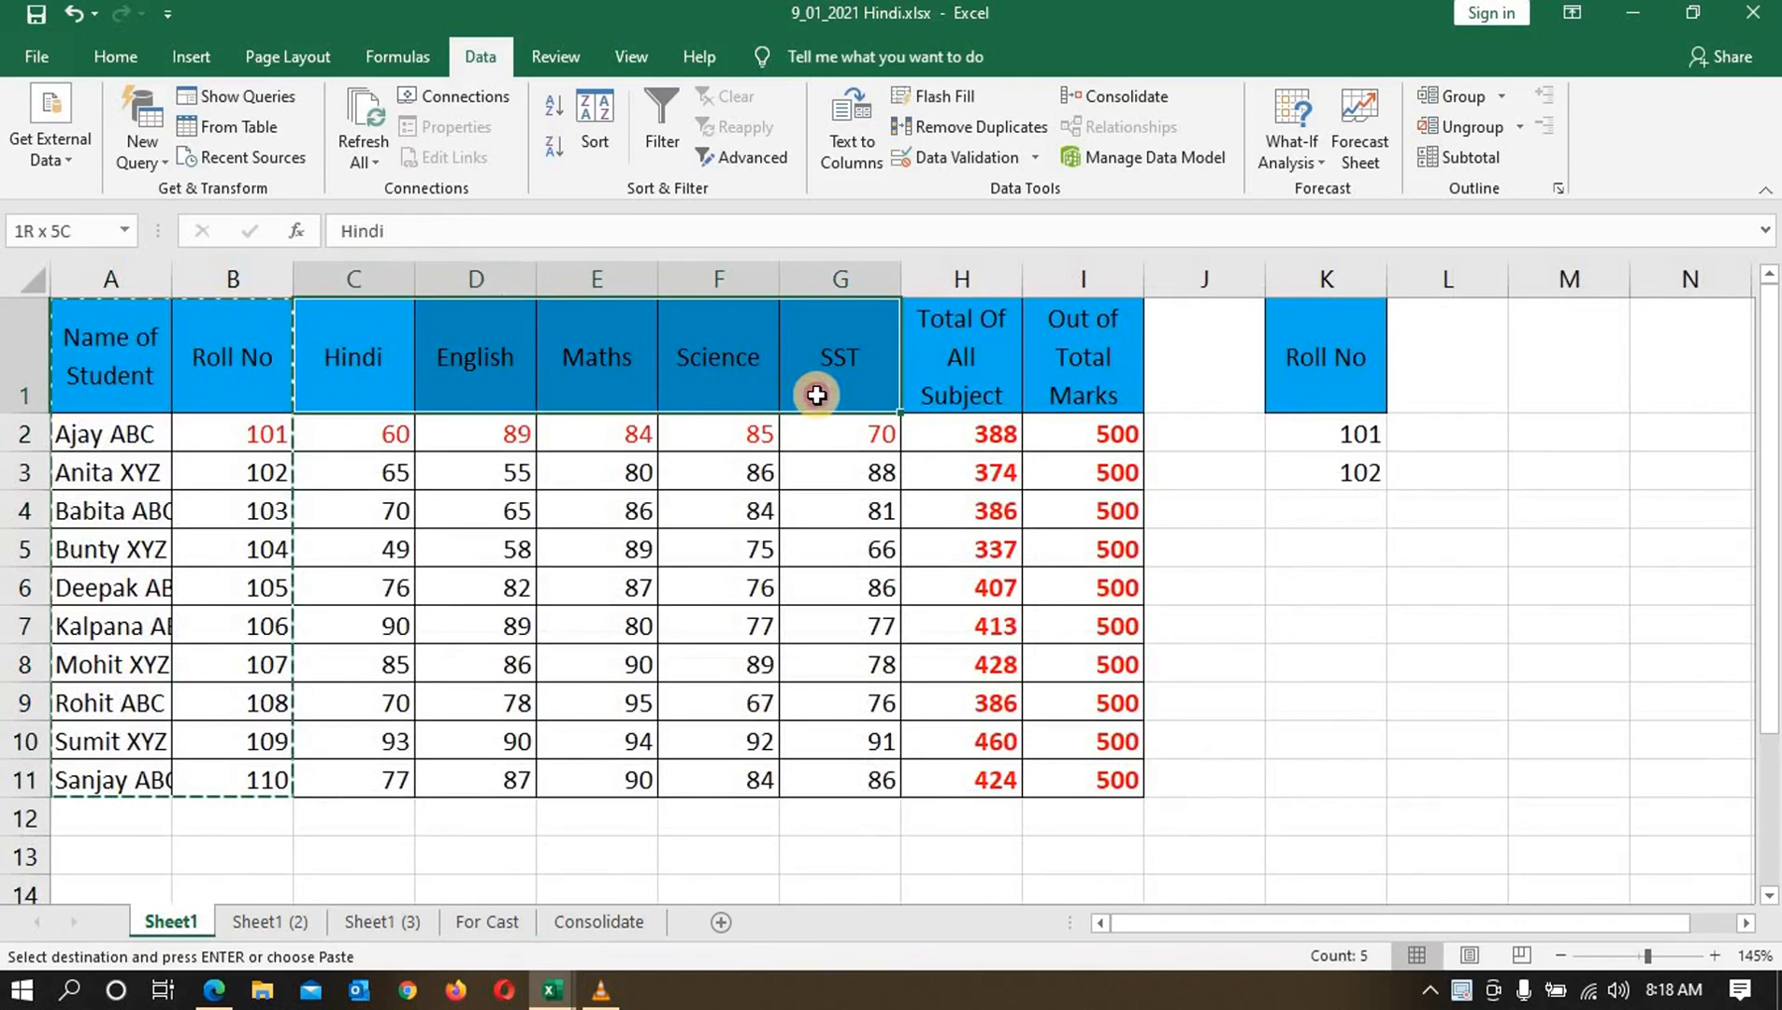
key("ctrl+c")
left_click(561, 922)
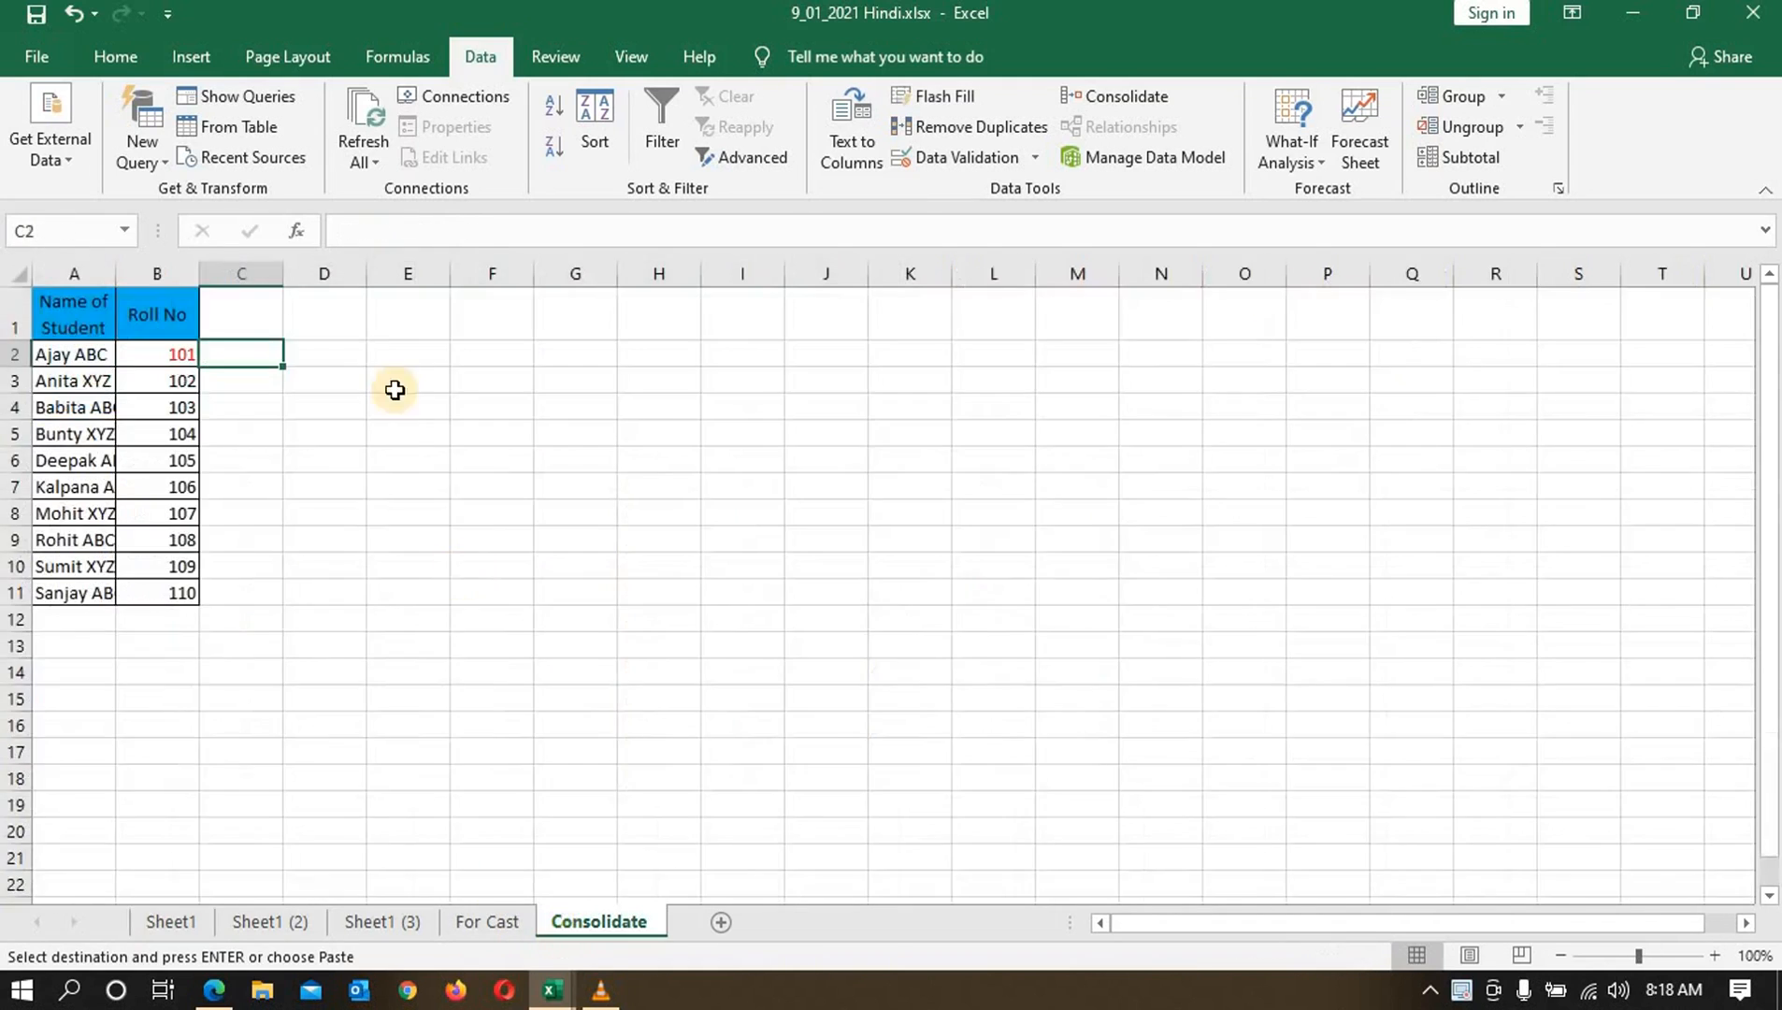
left_click(269, 331)
key("ctrl+v")
Step: Link cell C2 of the Consolidate sheet to the first Hindi mark with the formula =Sheet1!C2
left_click(273, 361)
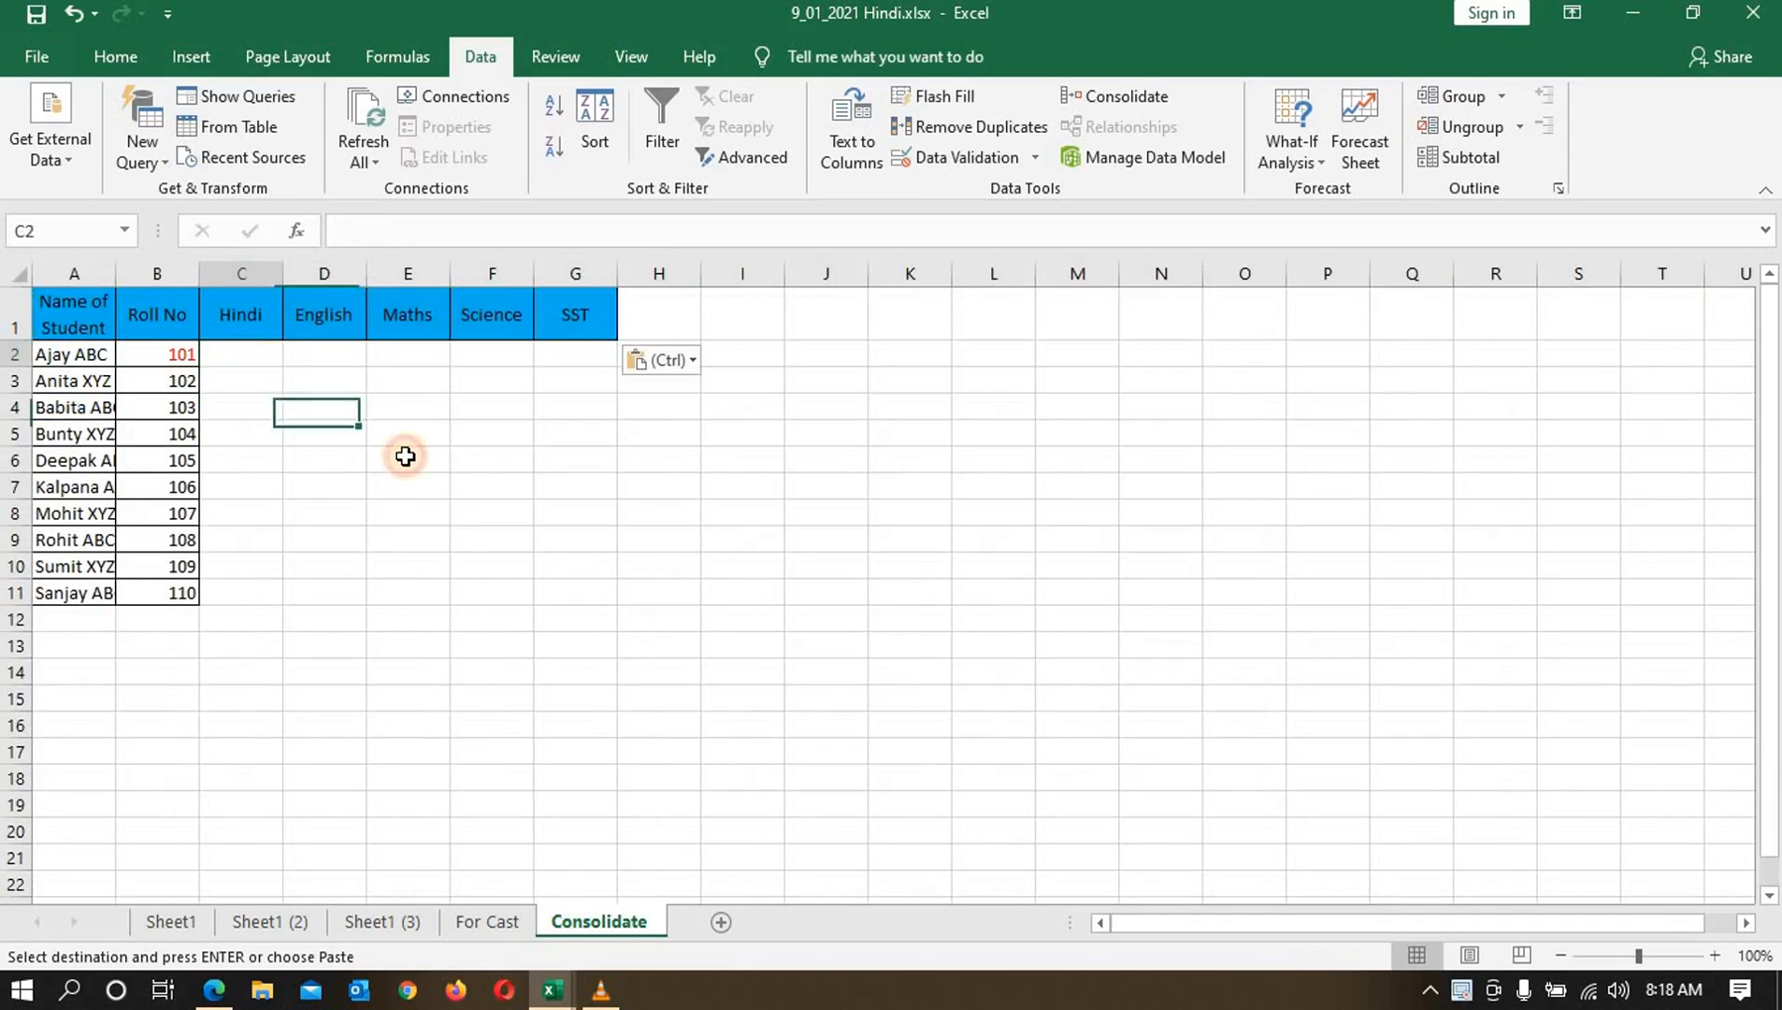
type("=")
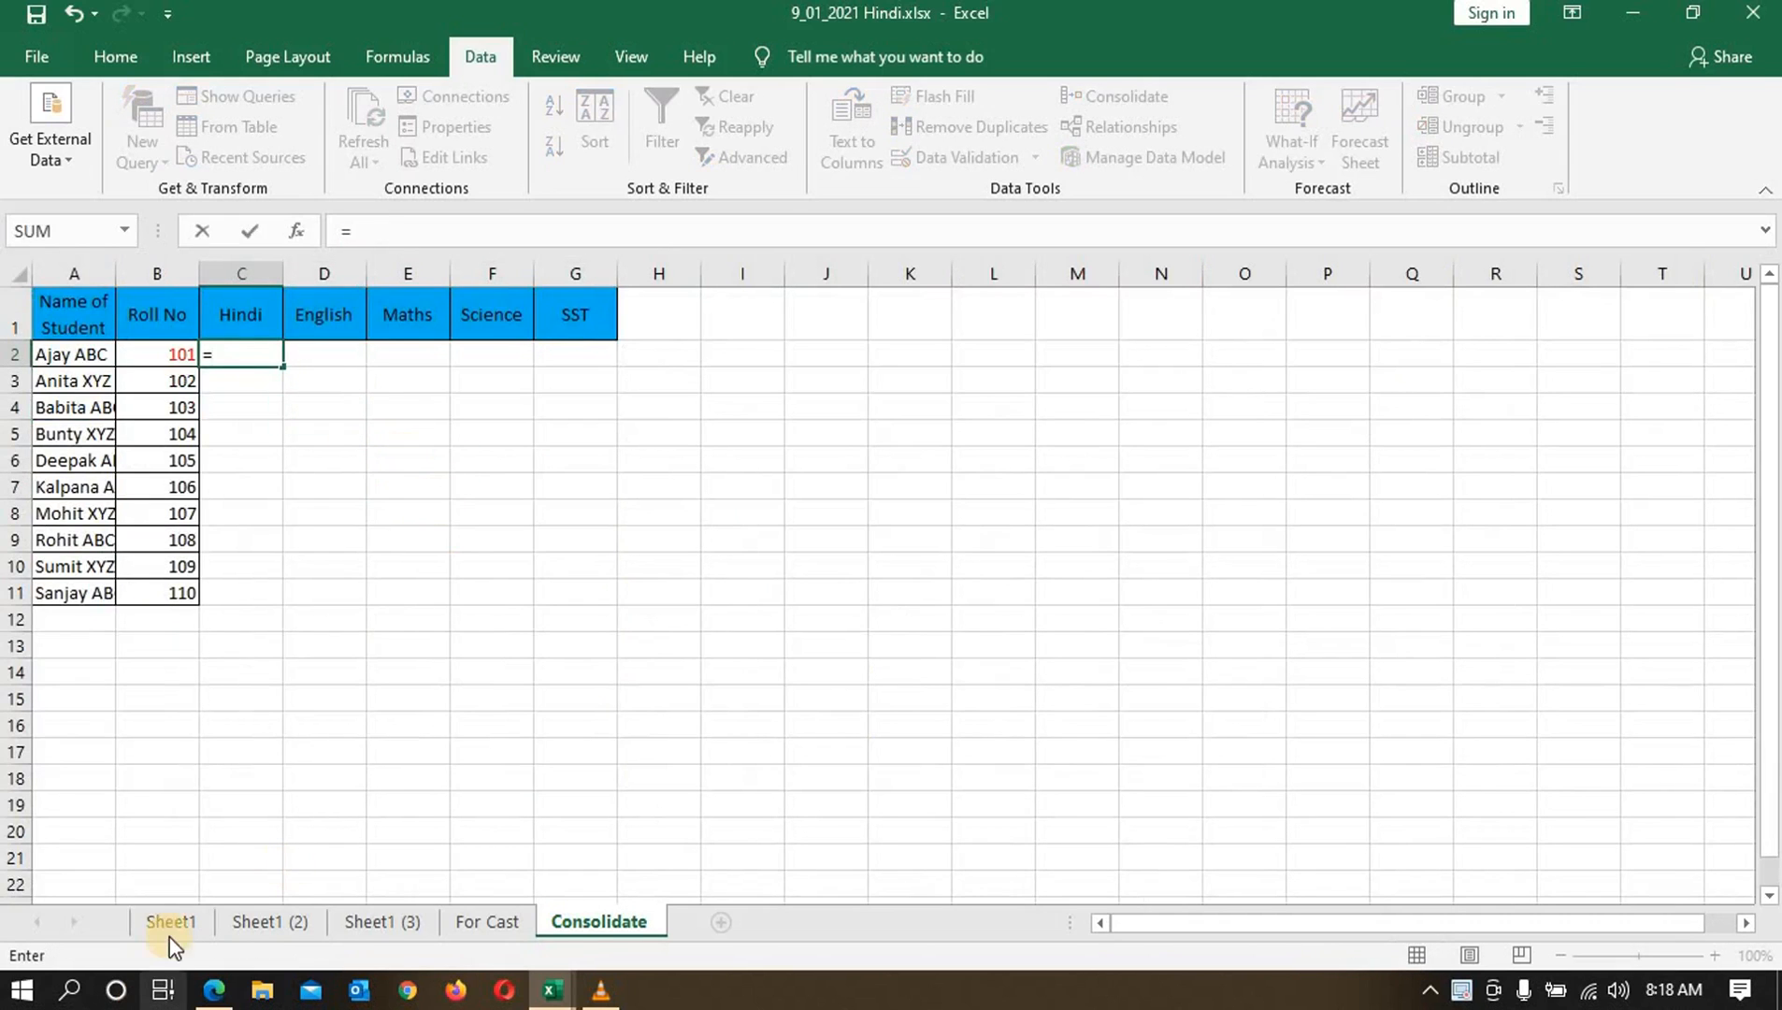
left_click(170, 922)
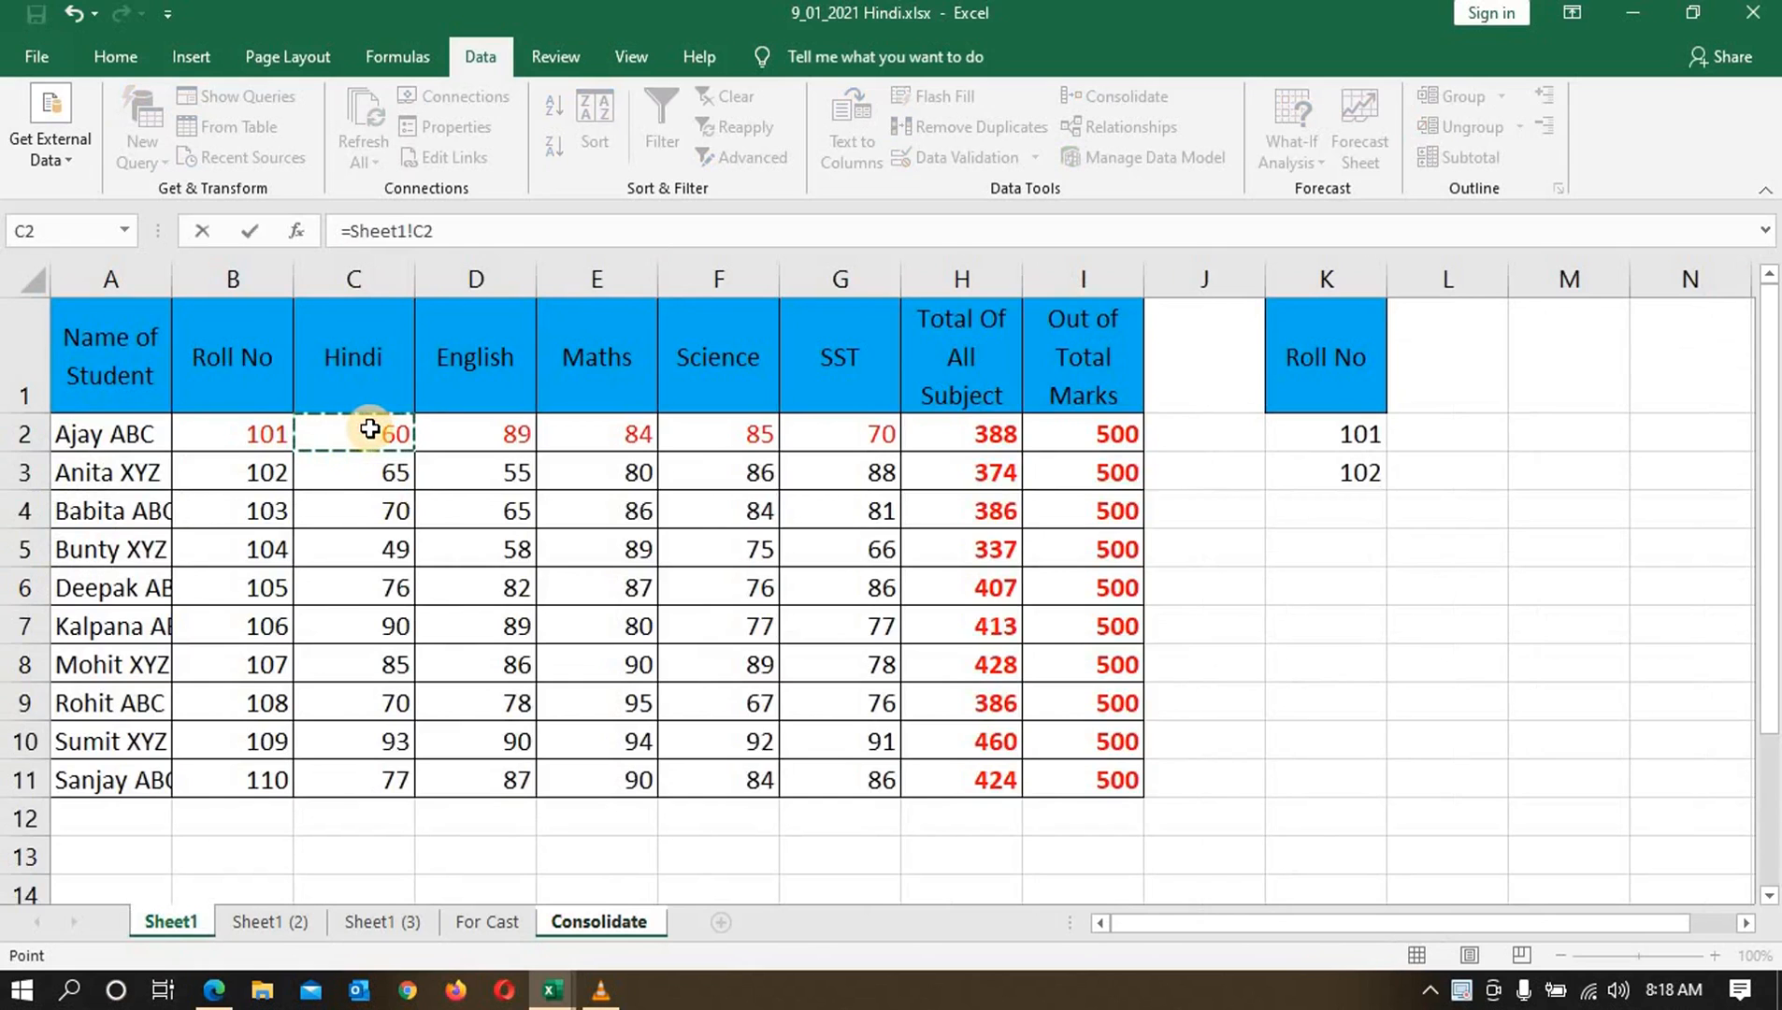
key("Return")
Step: Fill the linked formula from C2 across to G2 and check the cells of the filled row
left_click(313, 352)
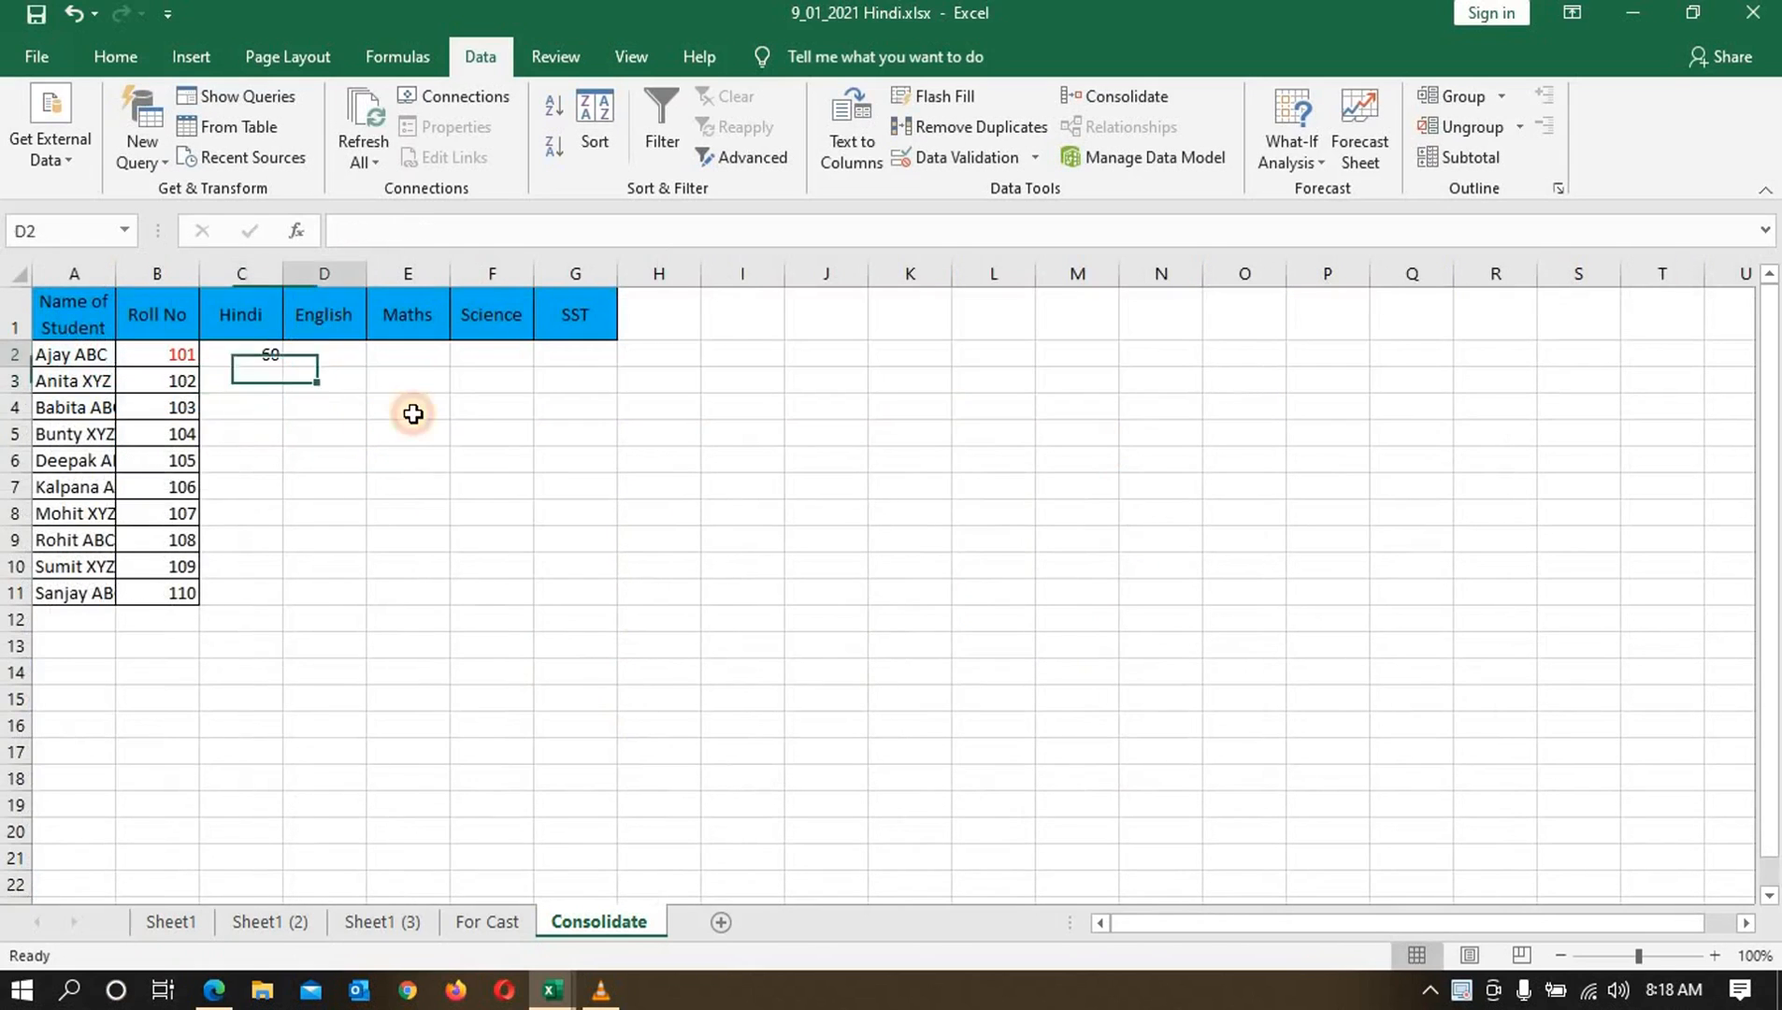
left_click(269, 356)
left_click_drag(286, 364, 598, 366)
left_click(462, 438)
left_click(271, 359)
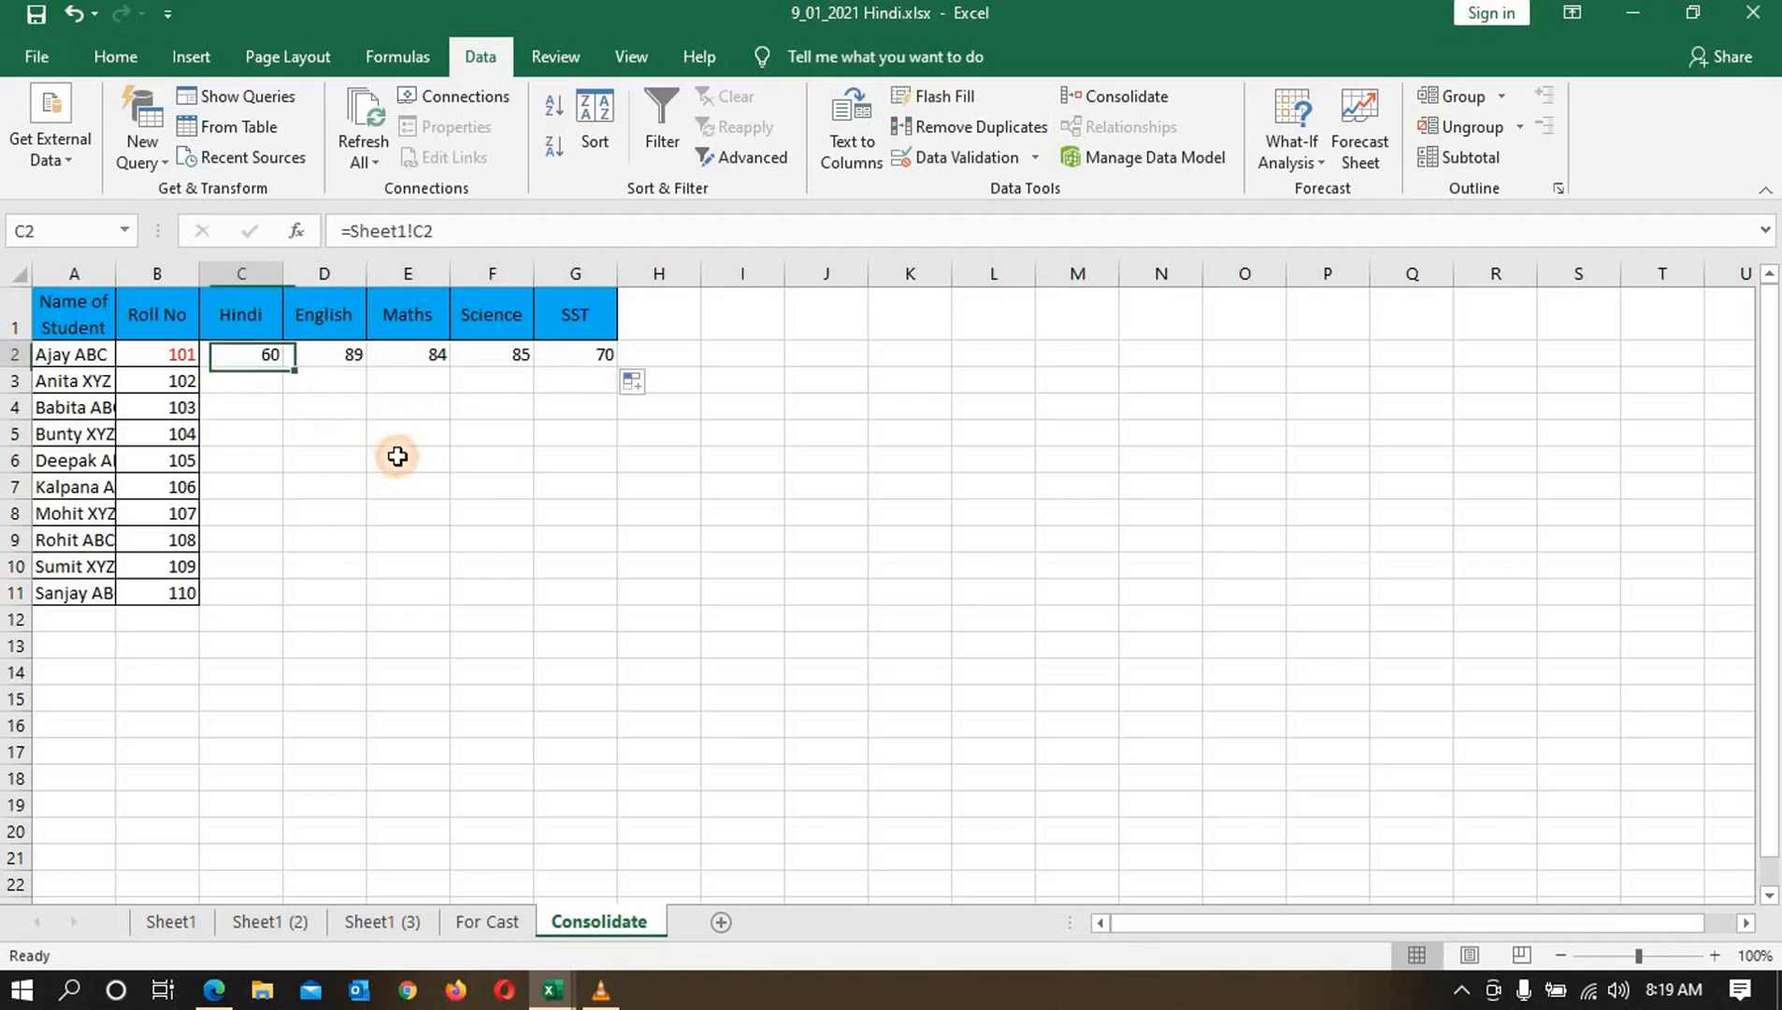
left_click_drag(343, 354, 595, 349)
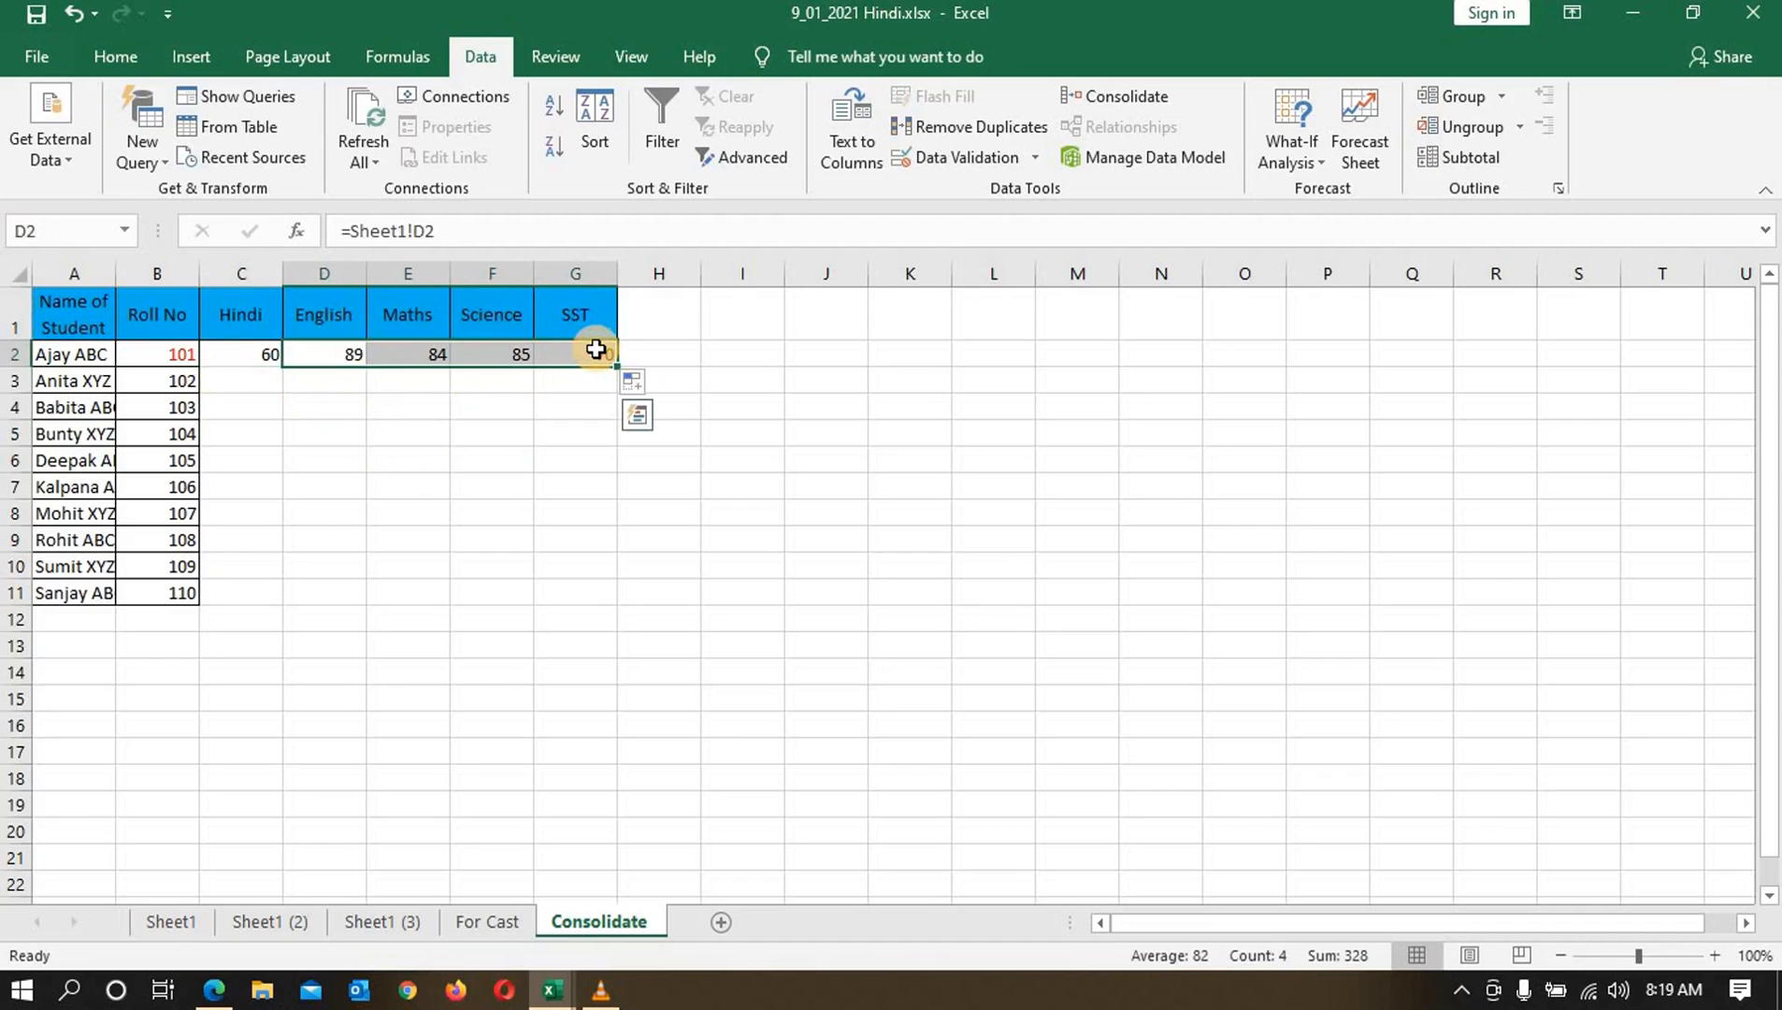
Step: Clear D2:G2 and replace the formula in C2 with =Sheet1!C2+'Sheet1 (2)'!C2+'Sheet1 (3)'!C2
key("Delete")
left_click(267, 359)
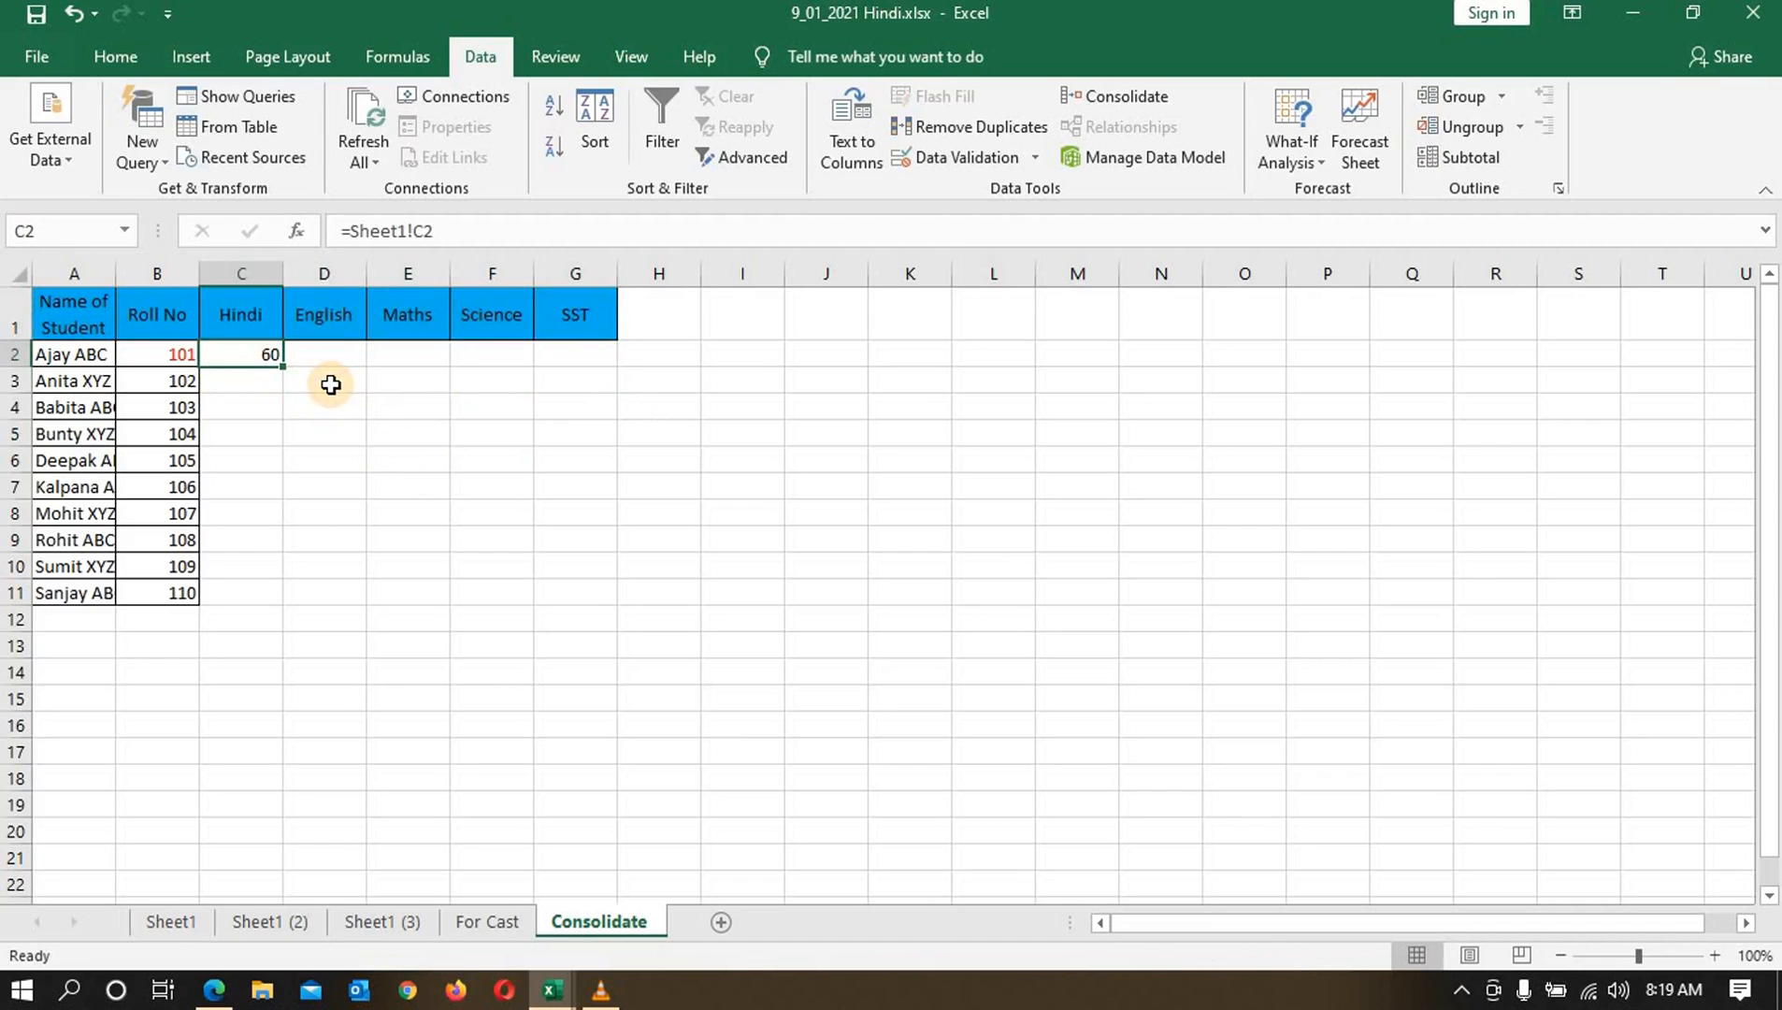
type("=")
left_click(163, 921)
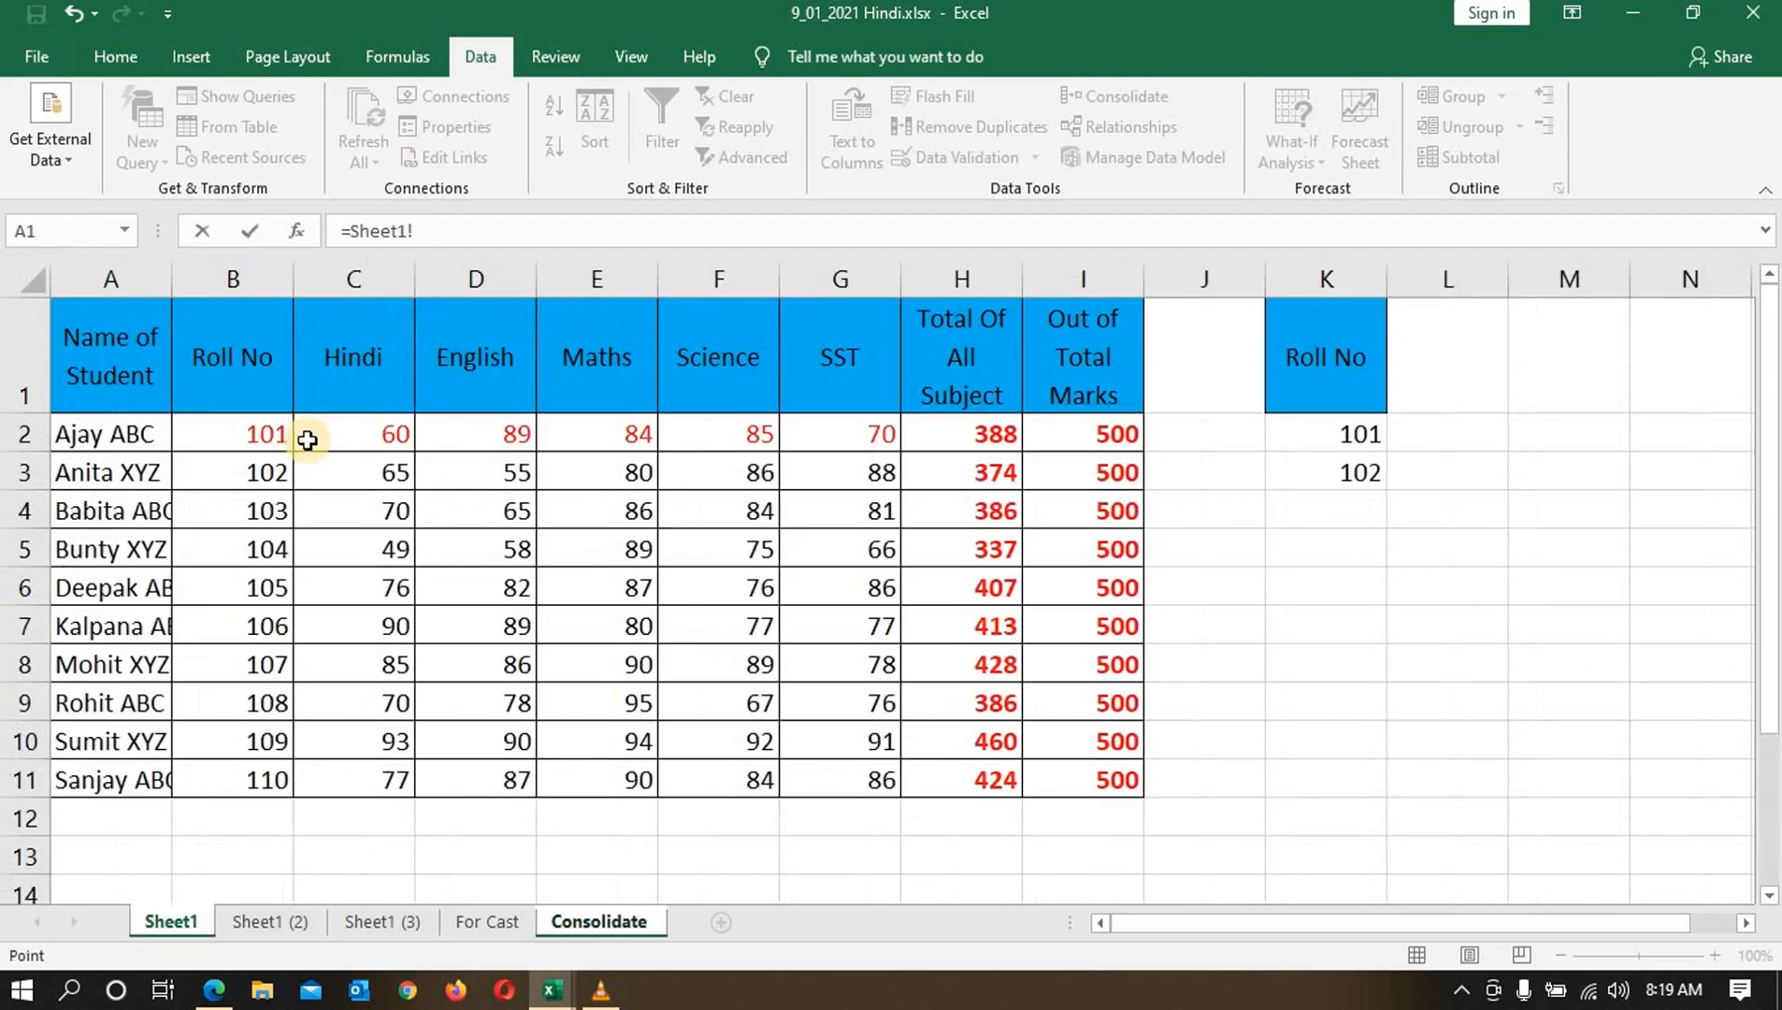
left_click(337, 442)
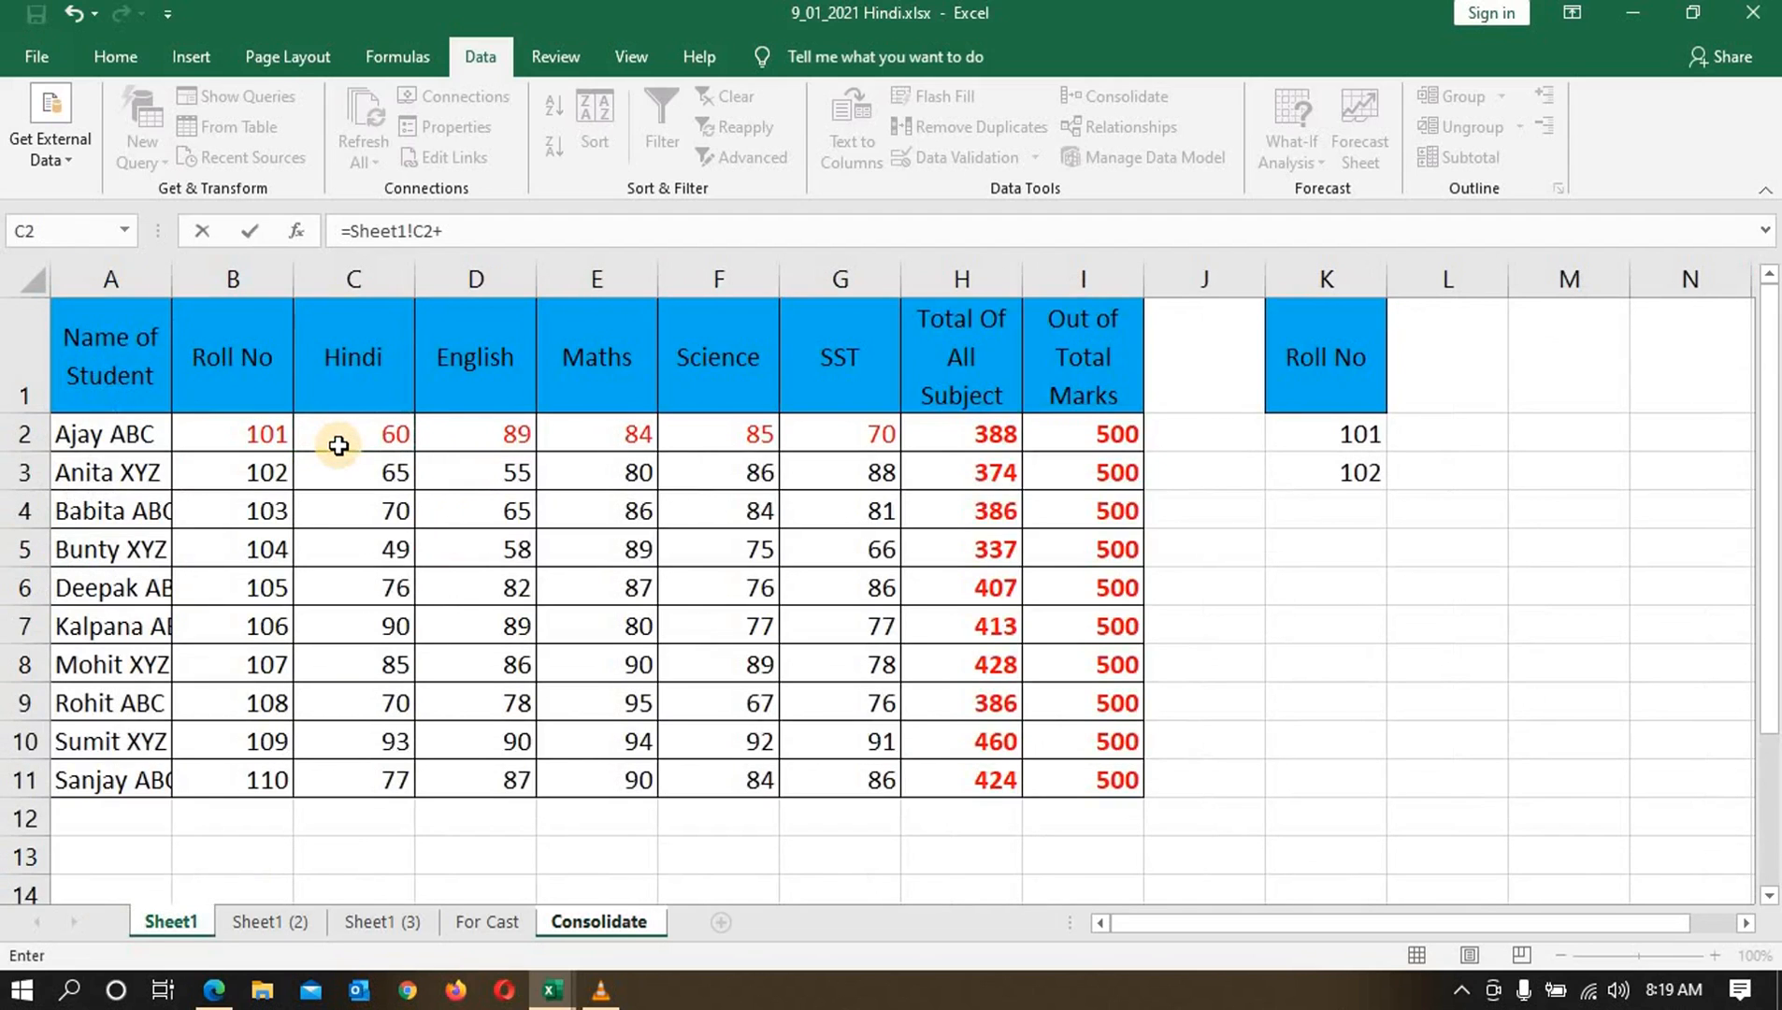
left_click(269, 921)
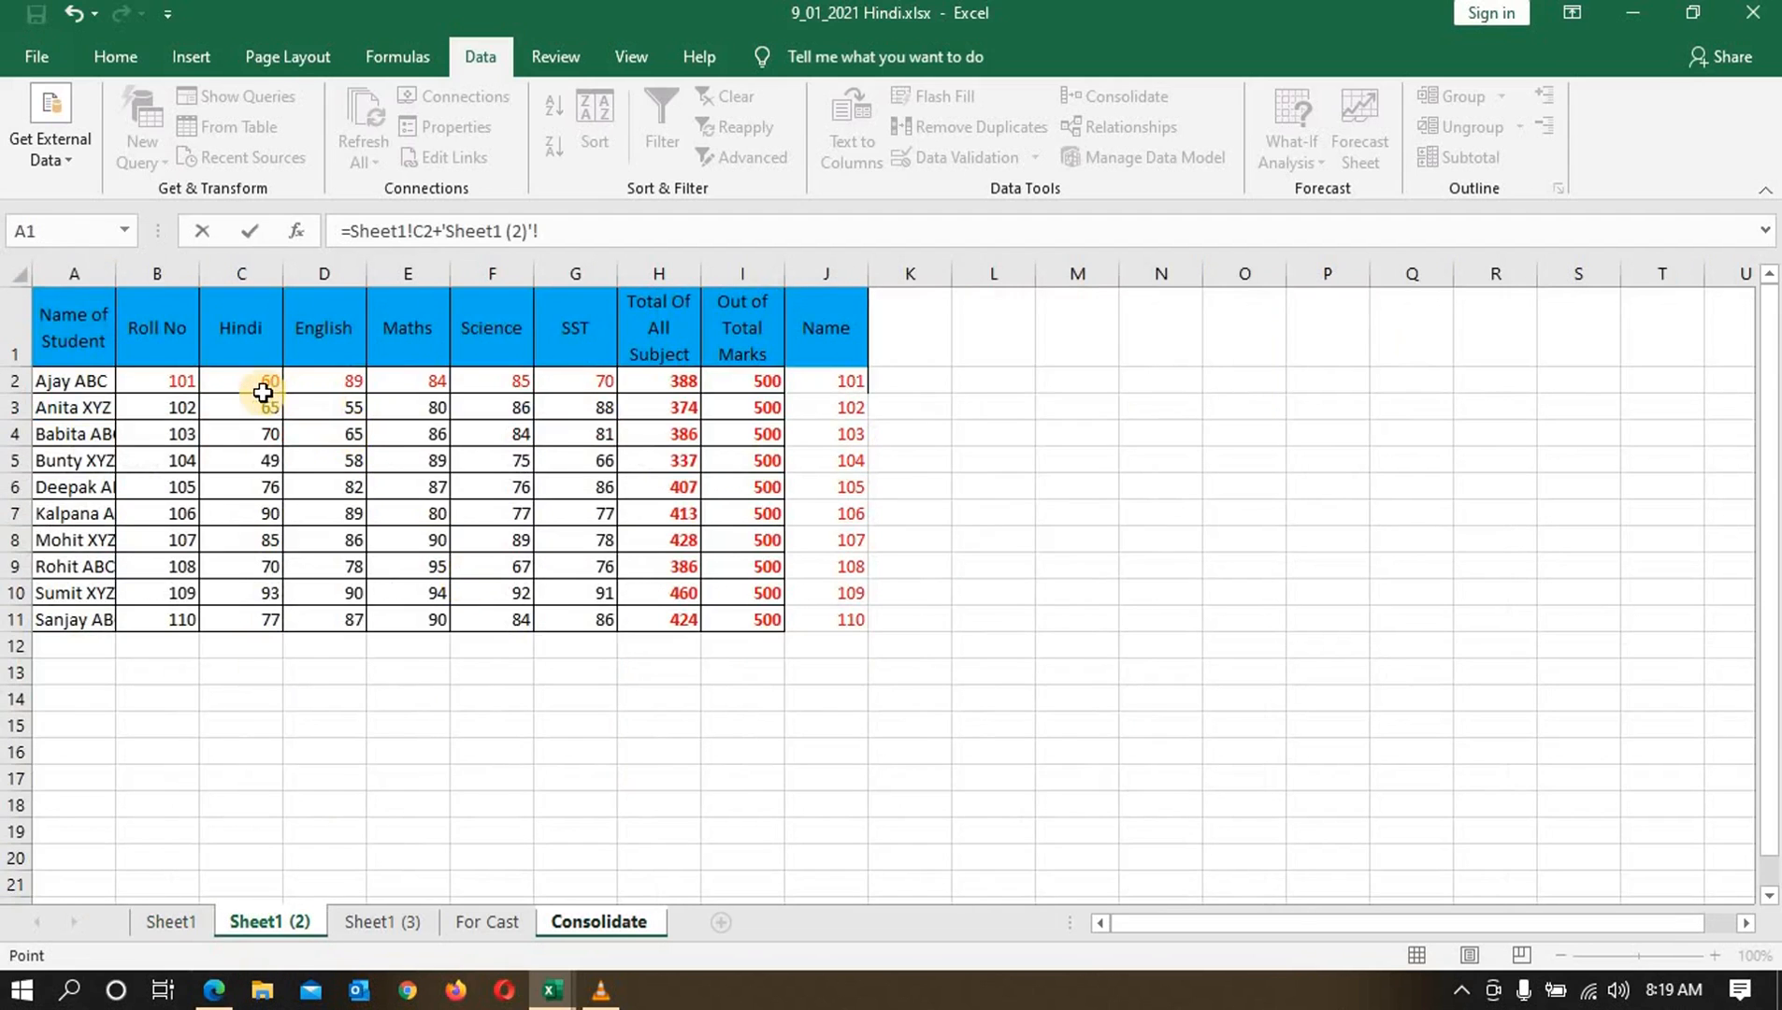
left_click(252, 380)
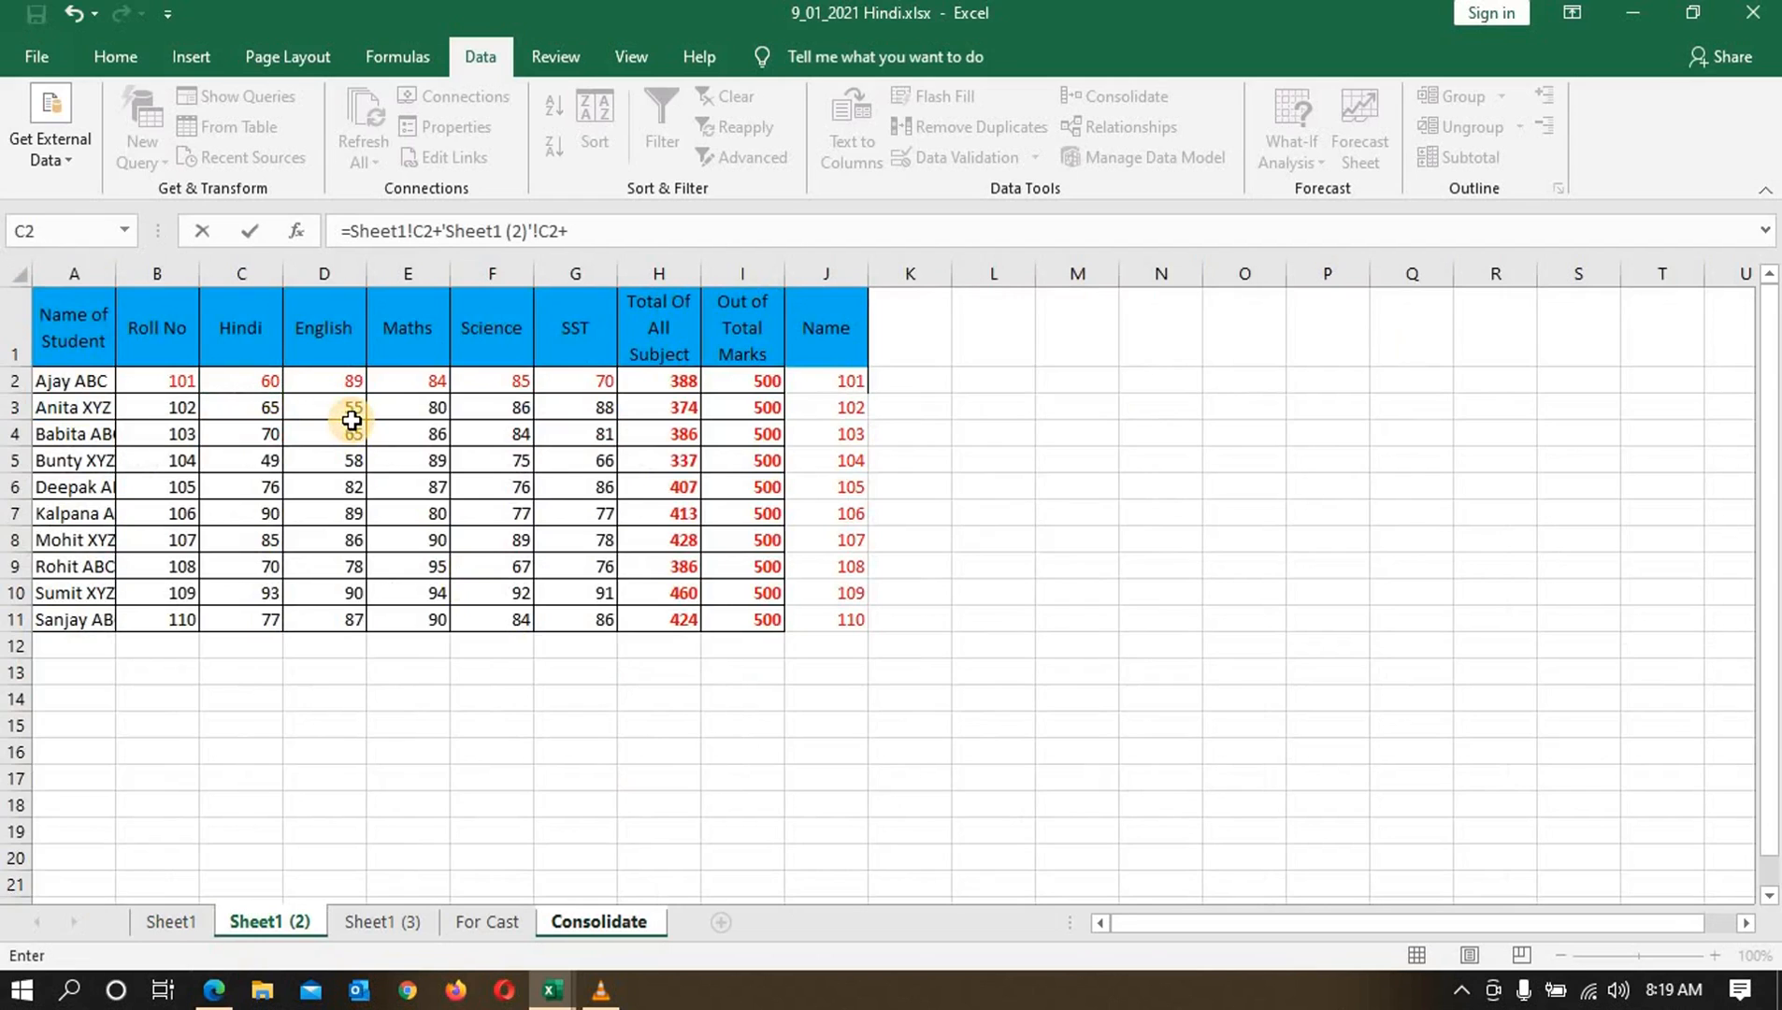
type("+")
left_click(391, 919)
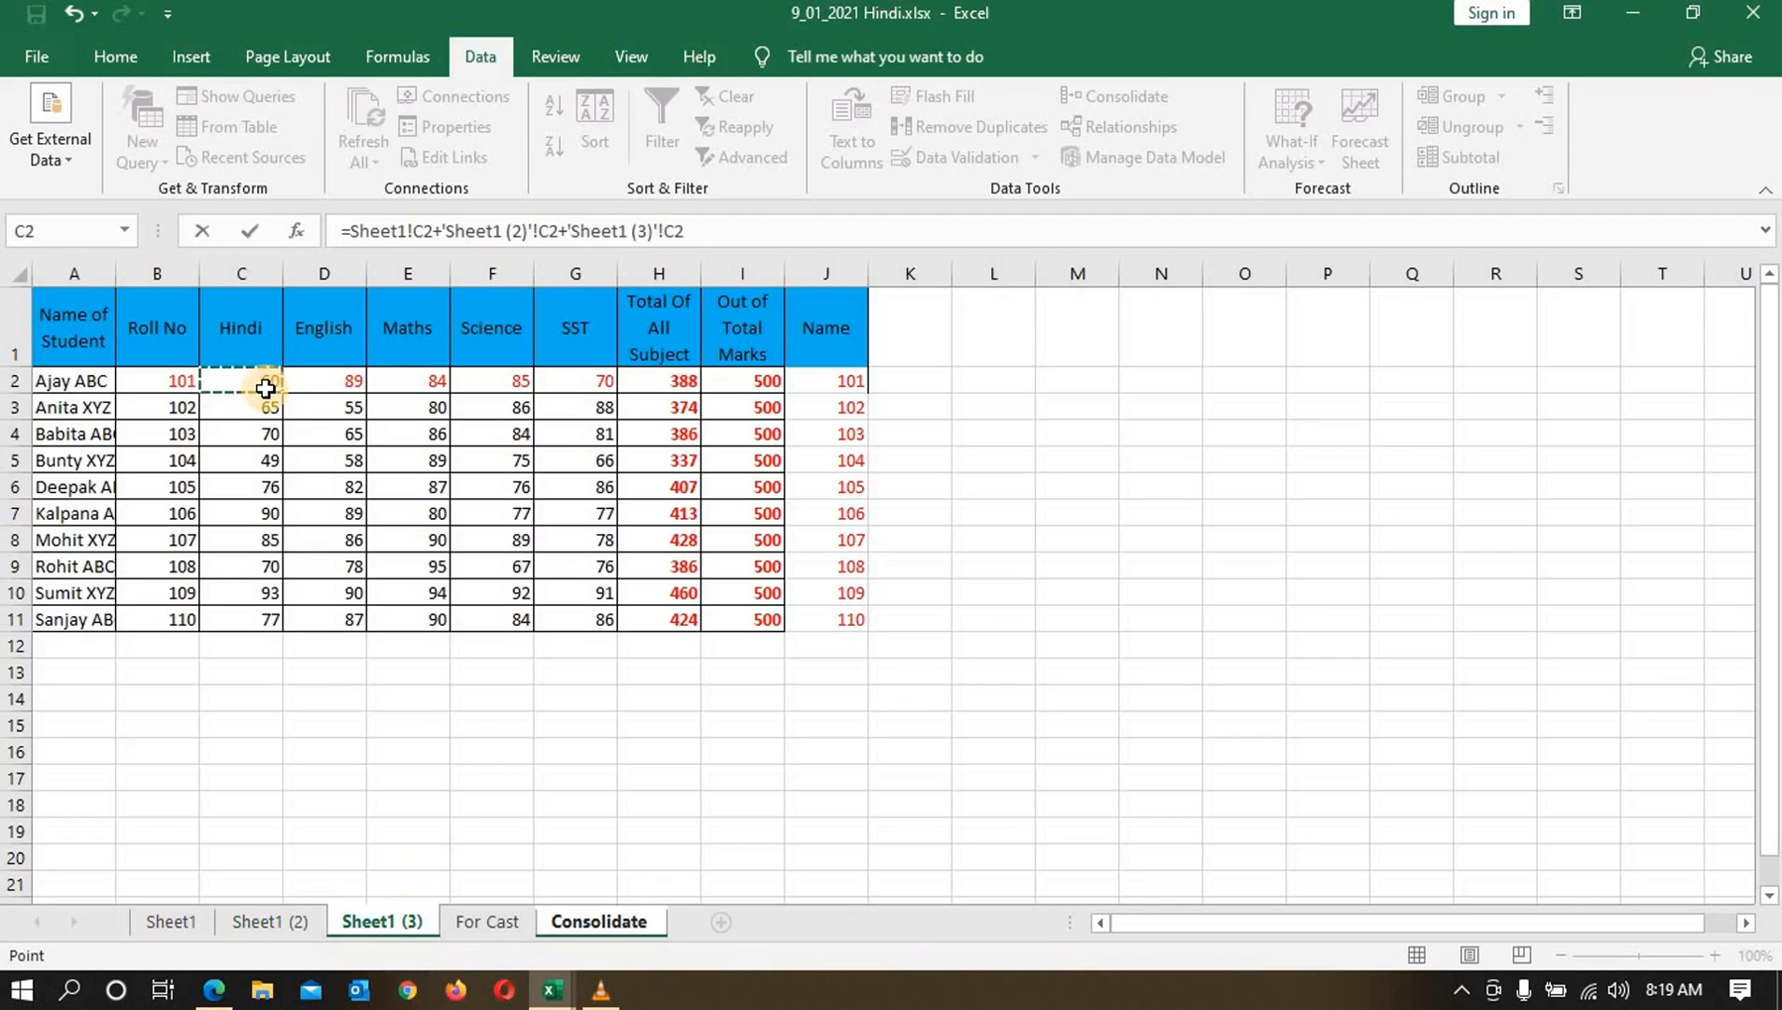
key("Return")
left_click_drag(232, 344, 234, 335)
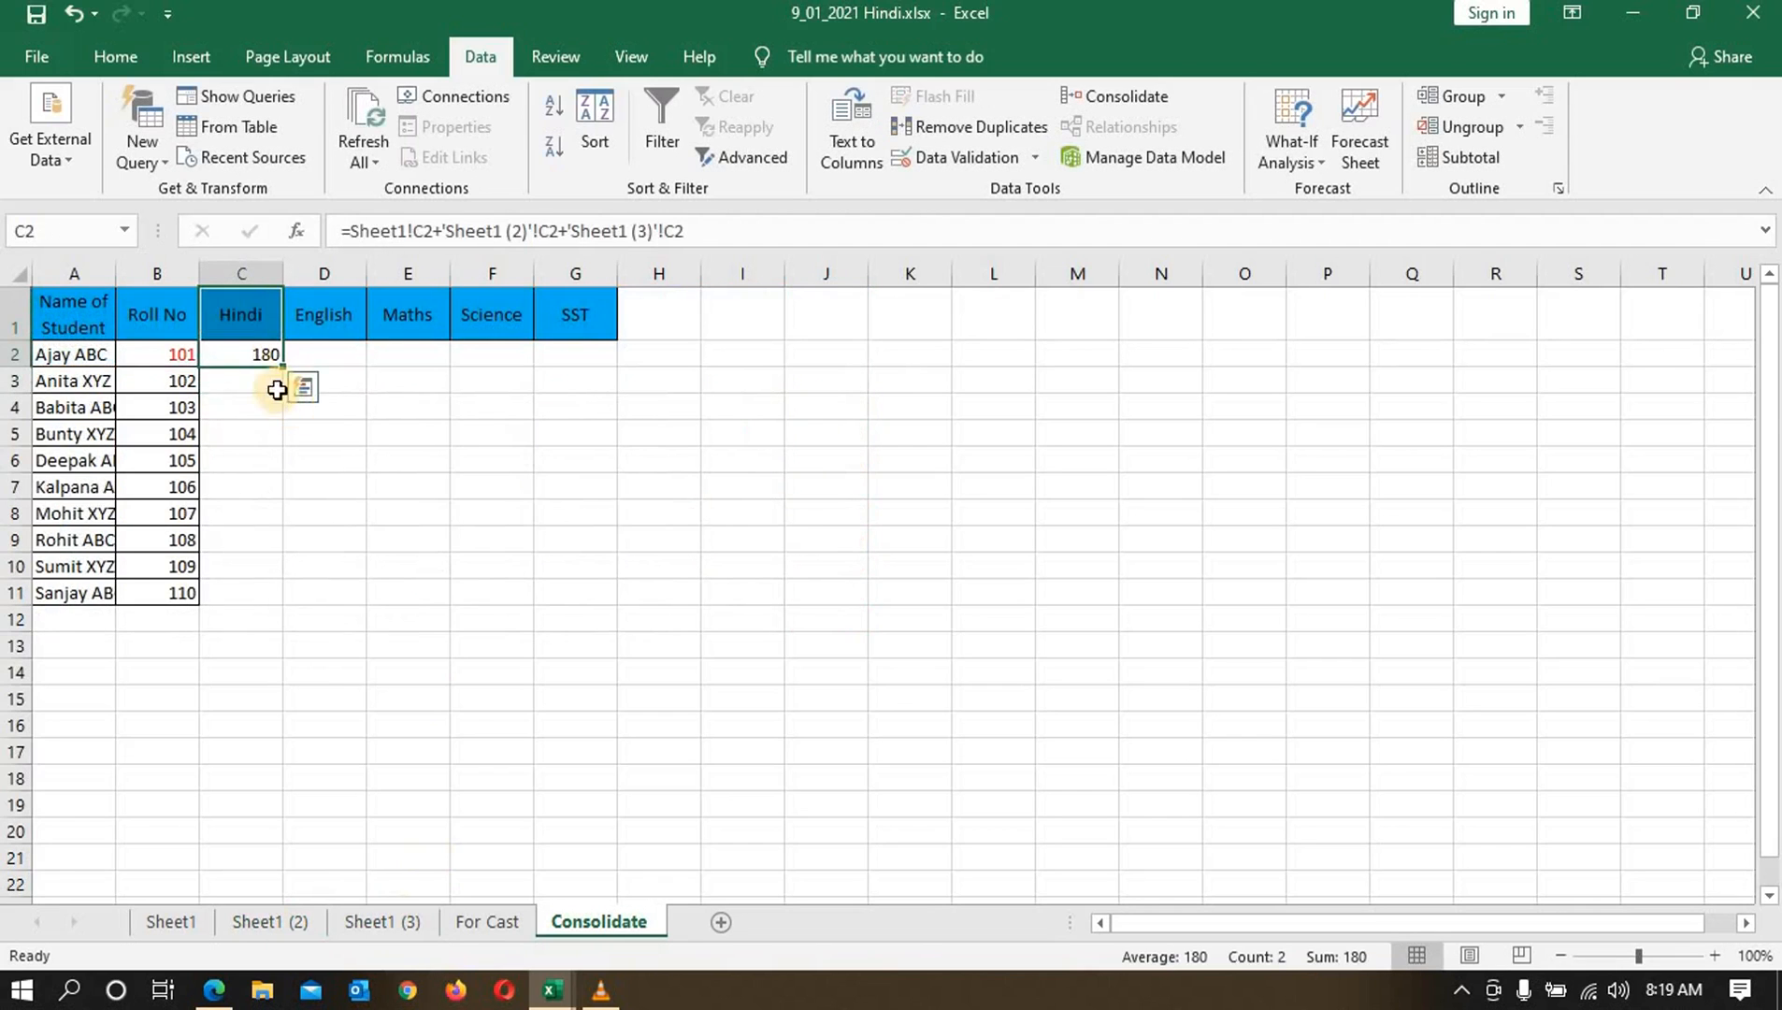
Step: Fill the three-sheet sum formula from C2 across to G2 and down to row 11
left_click(238, 351)
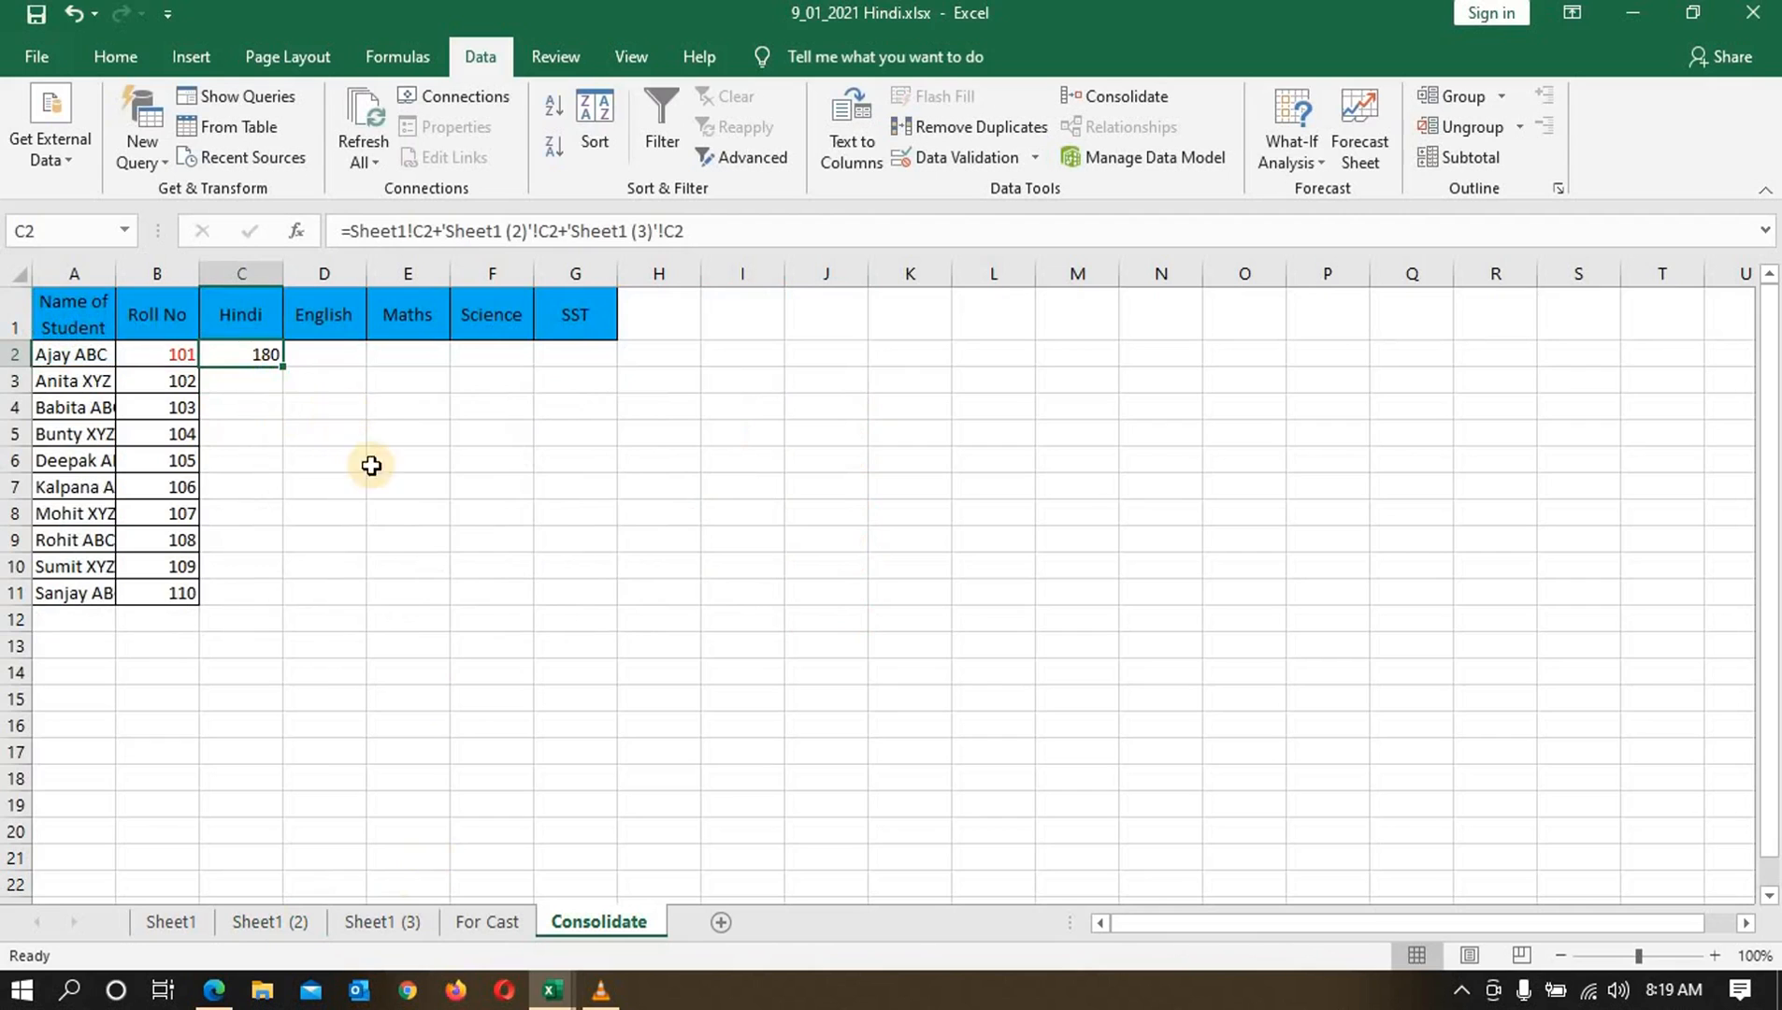
left_click_drag(285, 367, 588, 397)
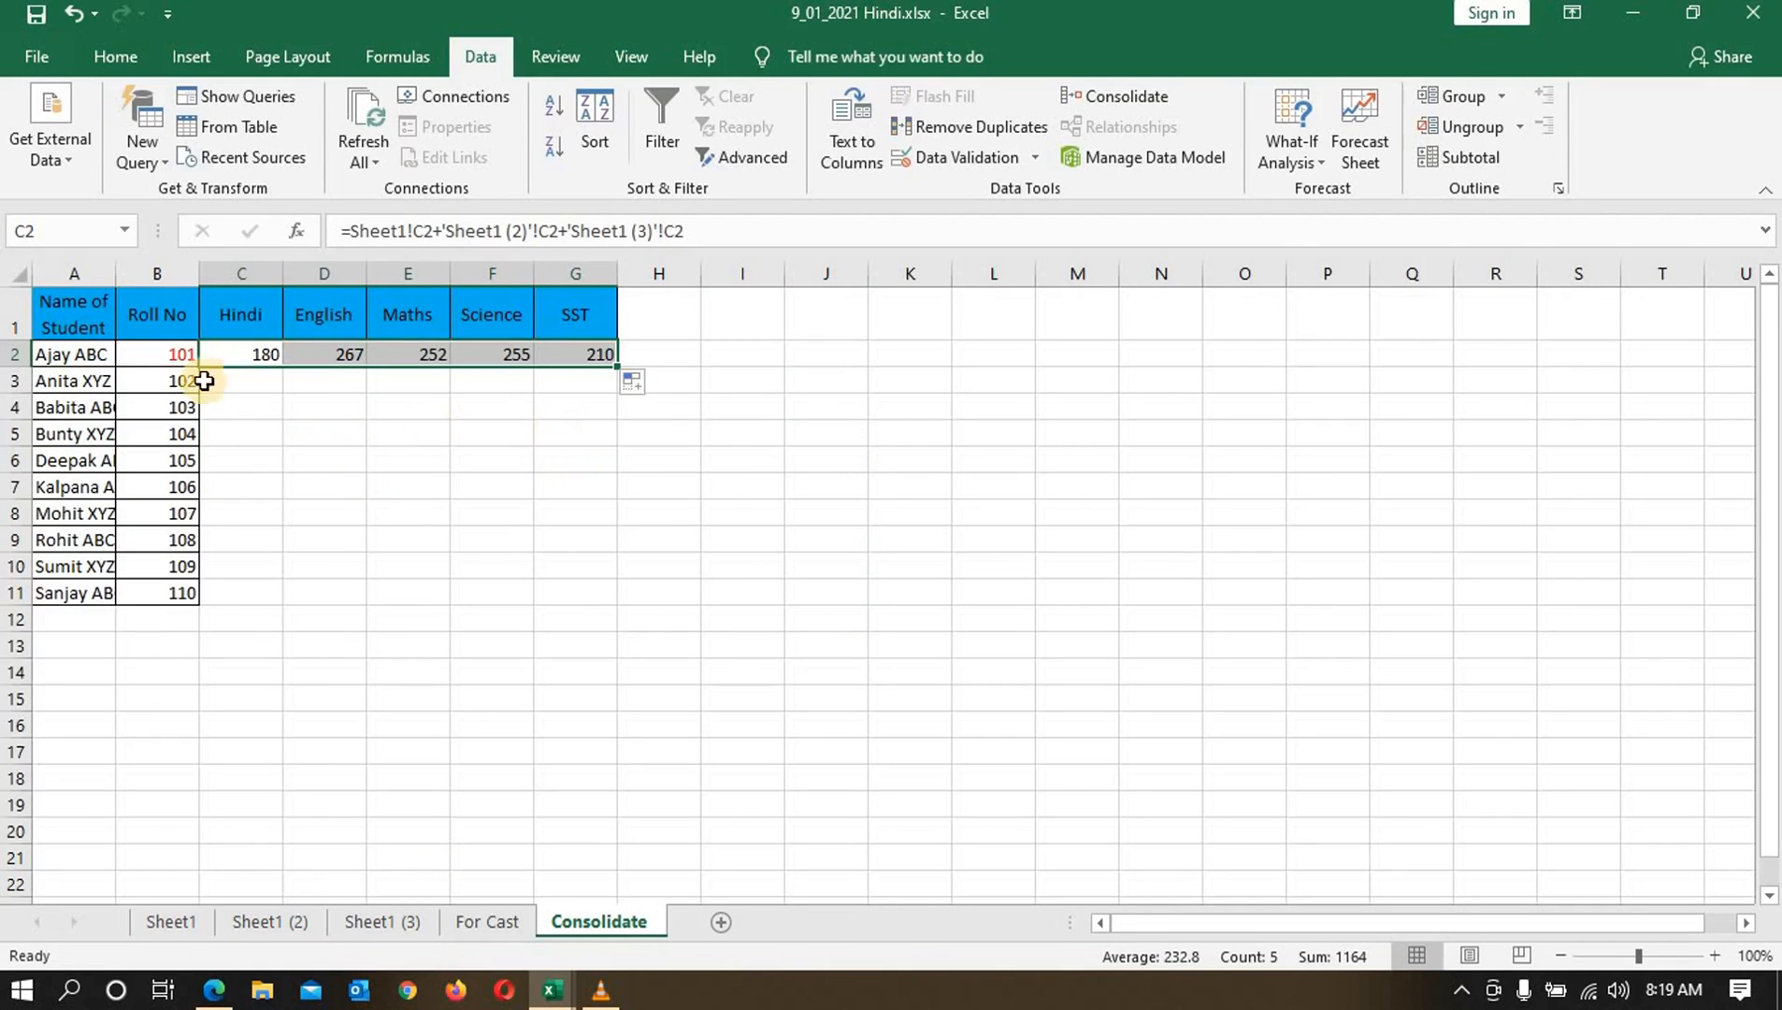
left_click(549, 416)
left_click_drag(247, 353, 580, 598)
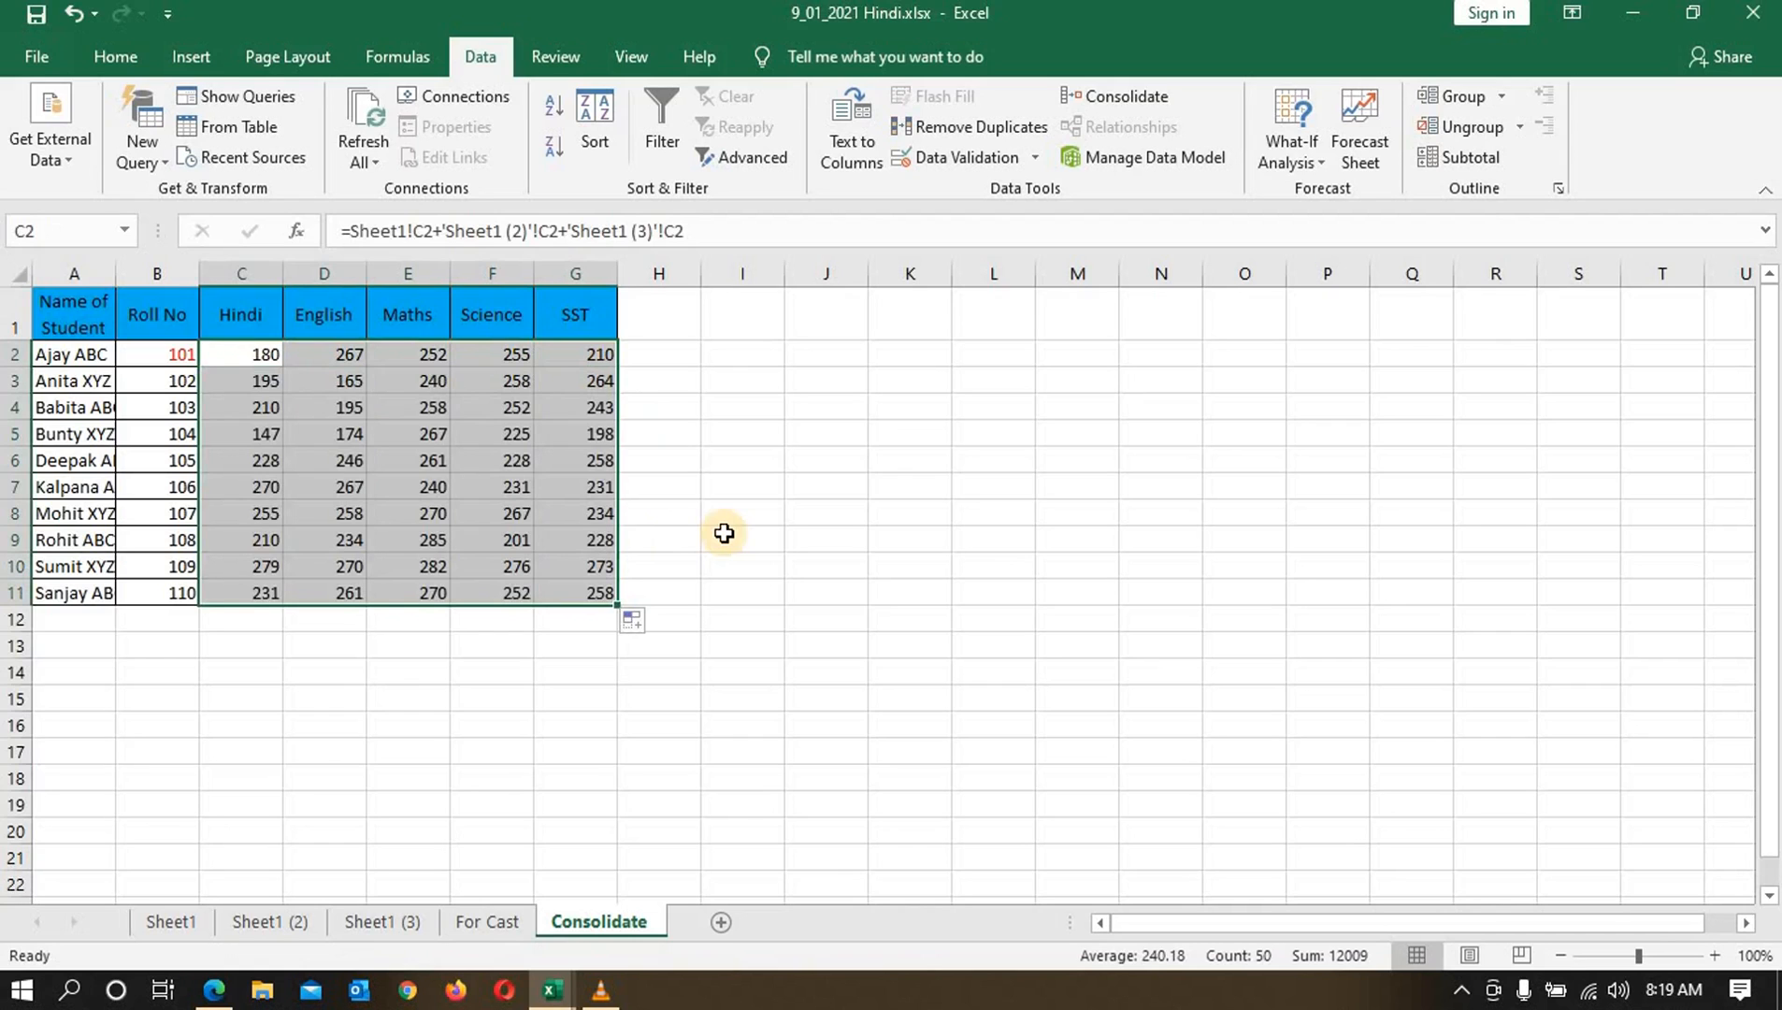
Step: Add the heading Total in cell H1 of the Consolidate sheet
left_click(682, 335)
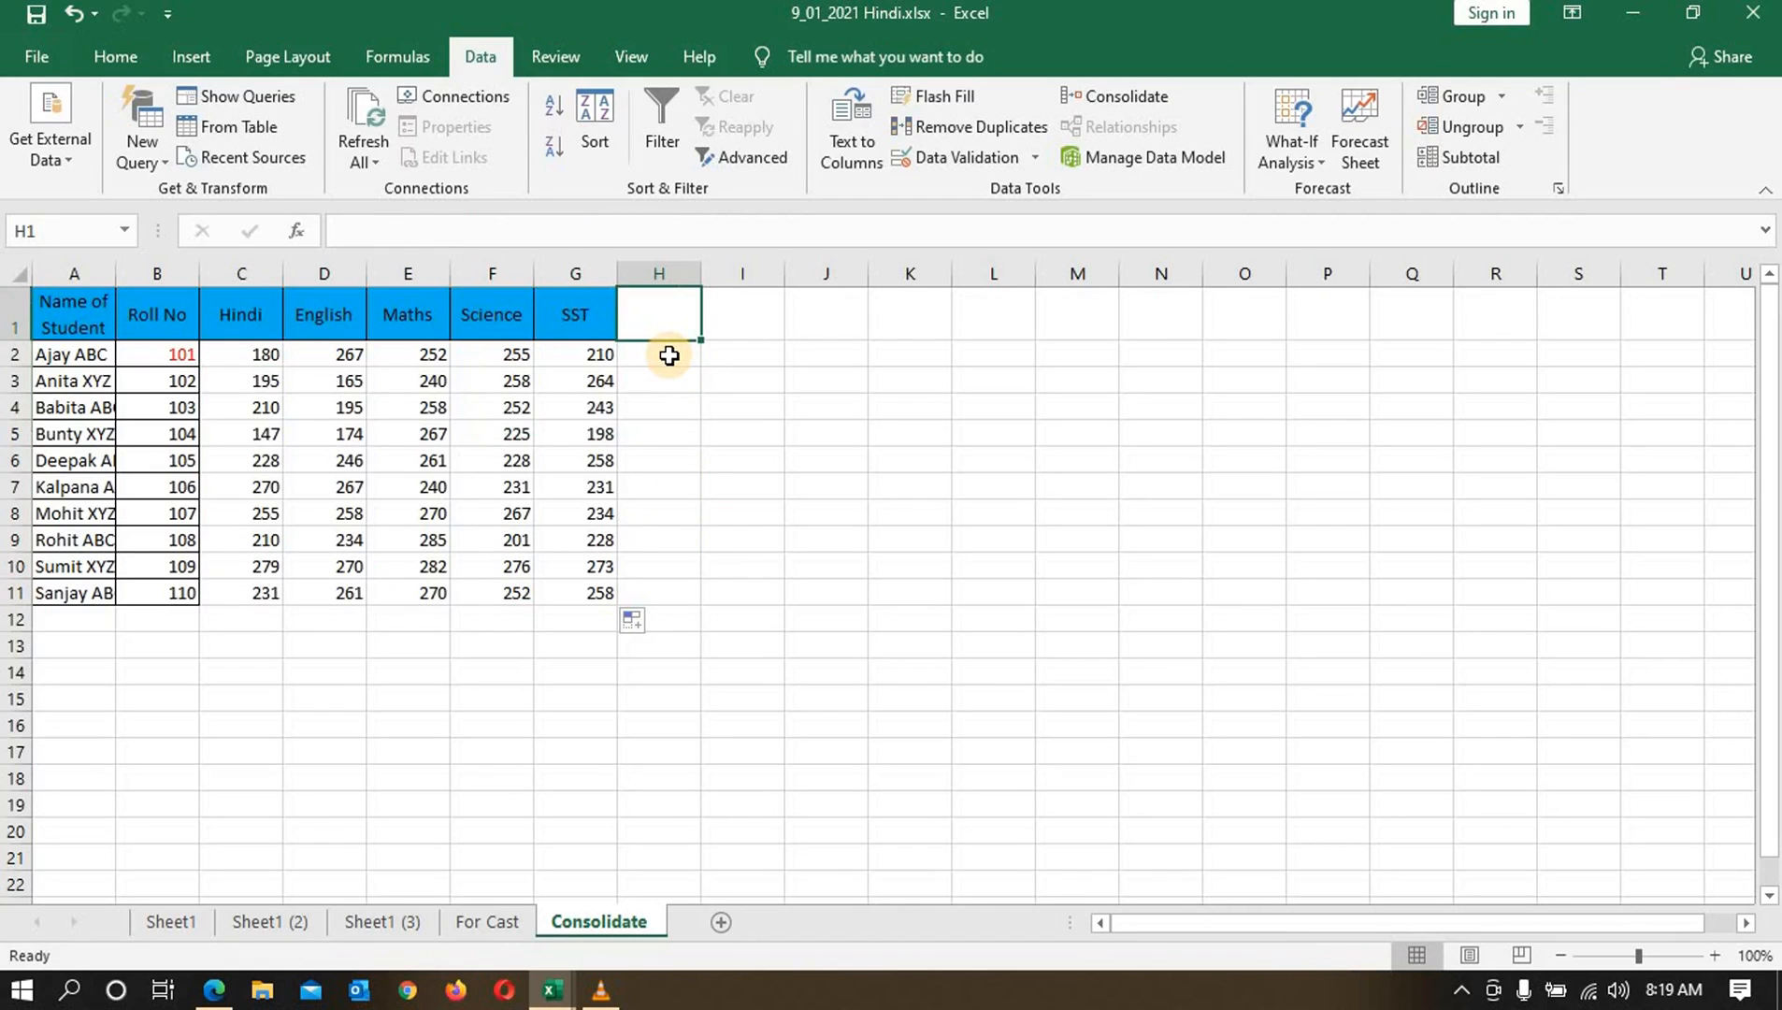
type("Total")
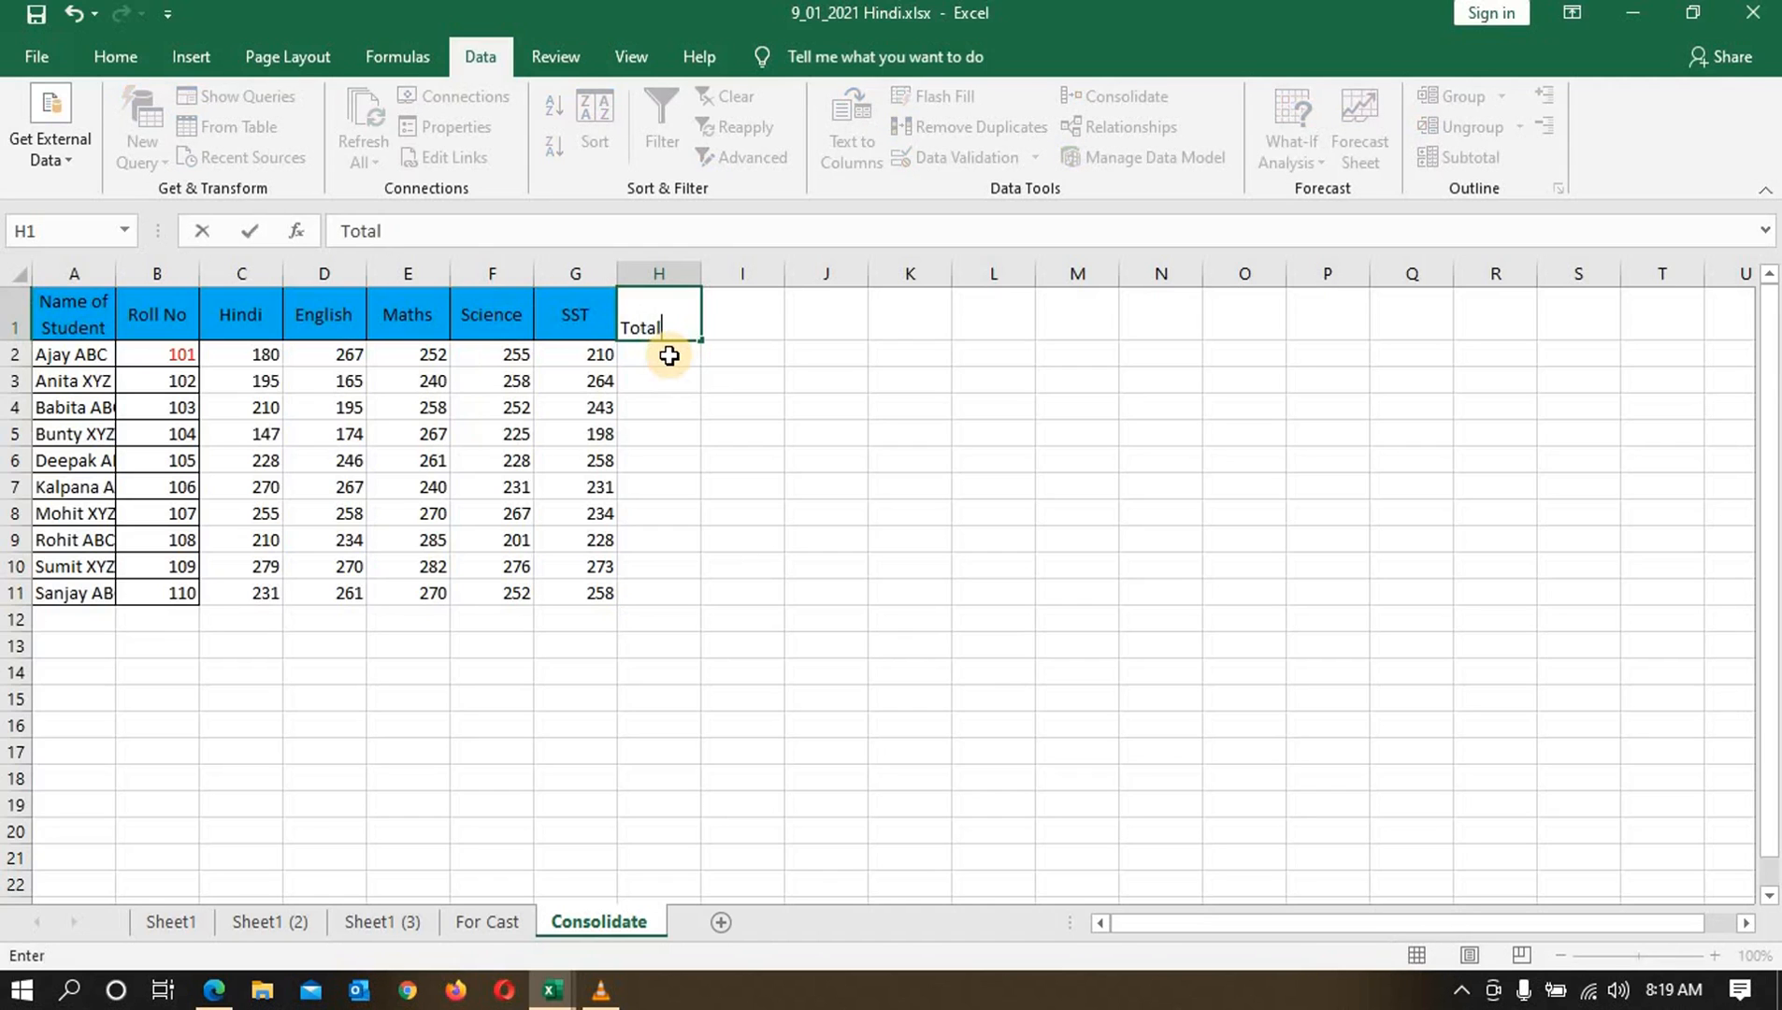
key("Return")
Step: Sum the first student's marks in H2 with the formula =SUM(C2:G2)
scroll(675, 590, "up", 3)
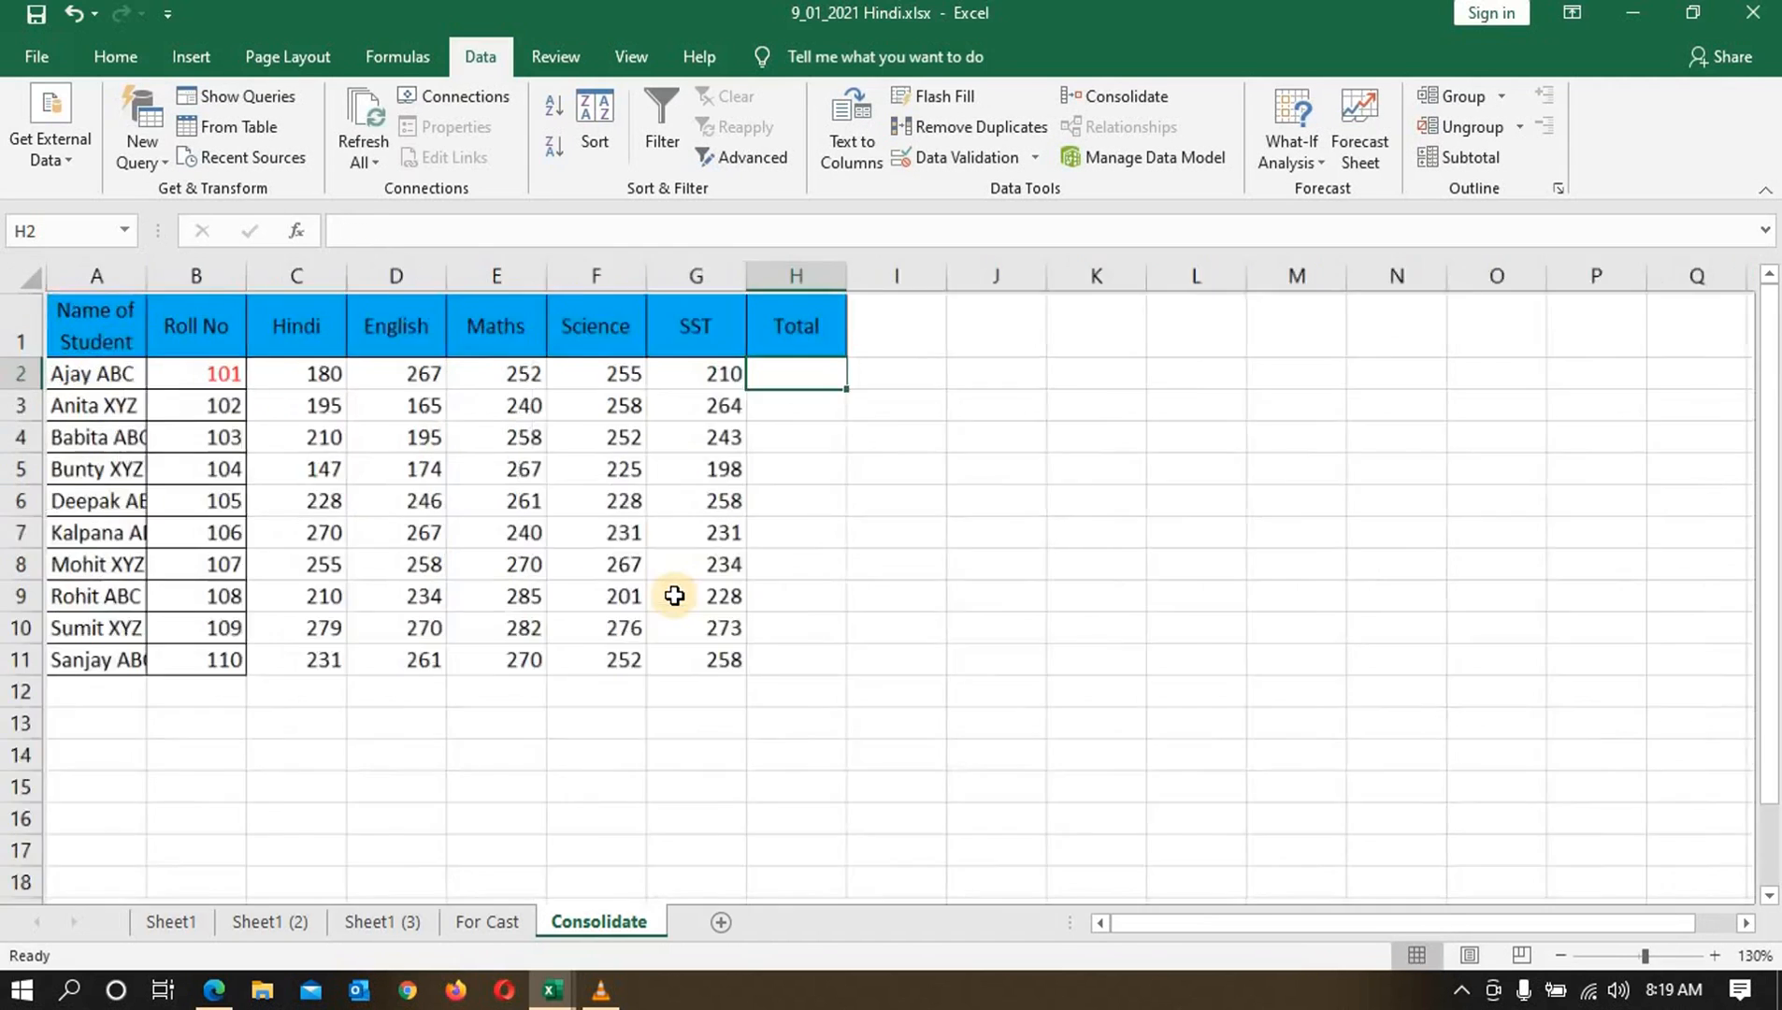
scroll(855, 652, "up", 2)
scroll(1026, 720, "up", 1)
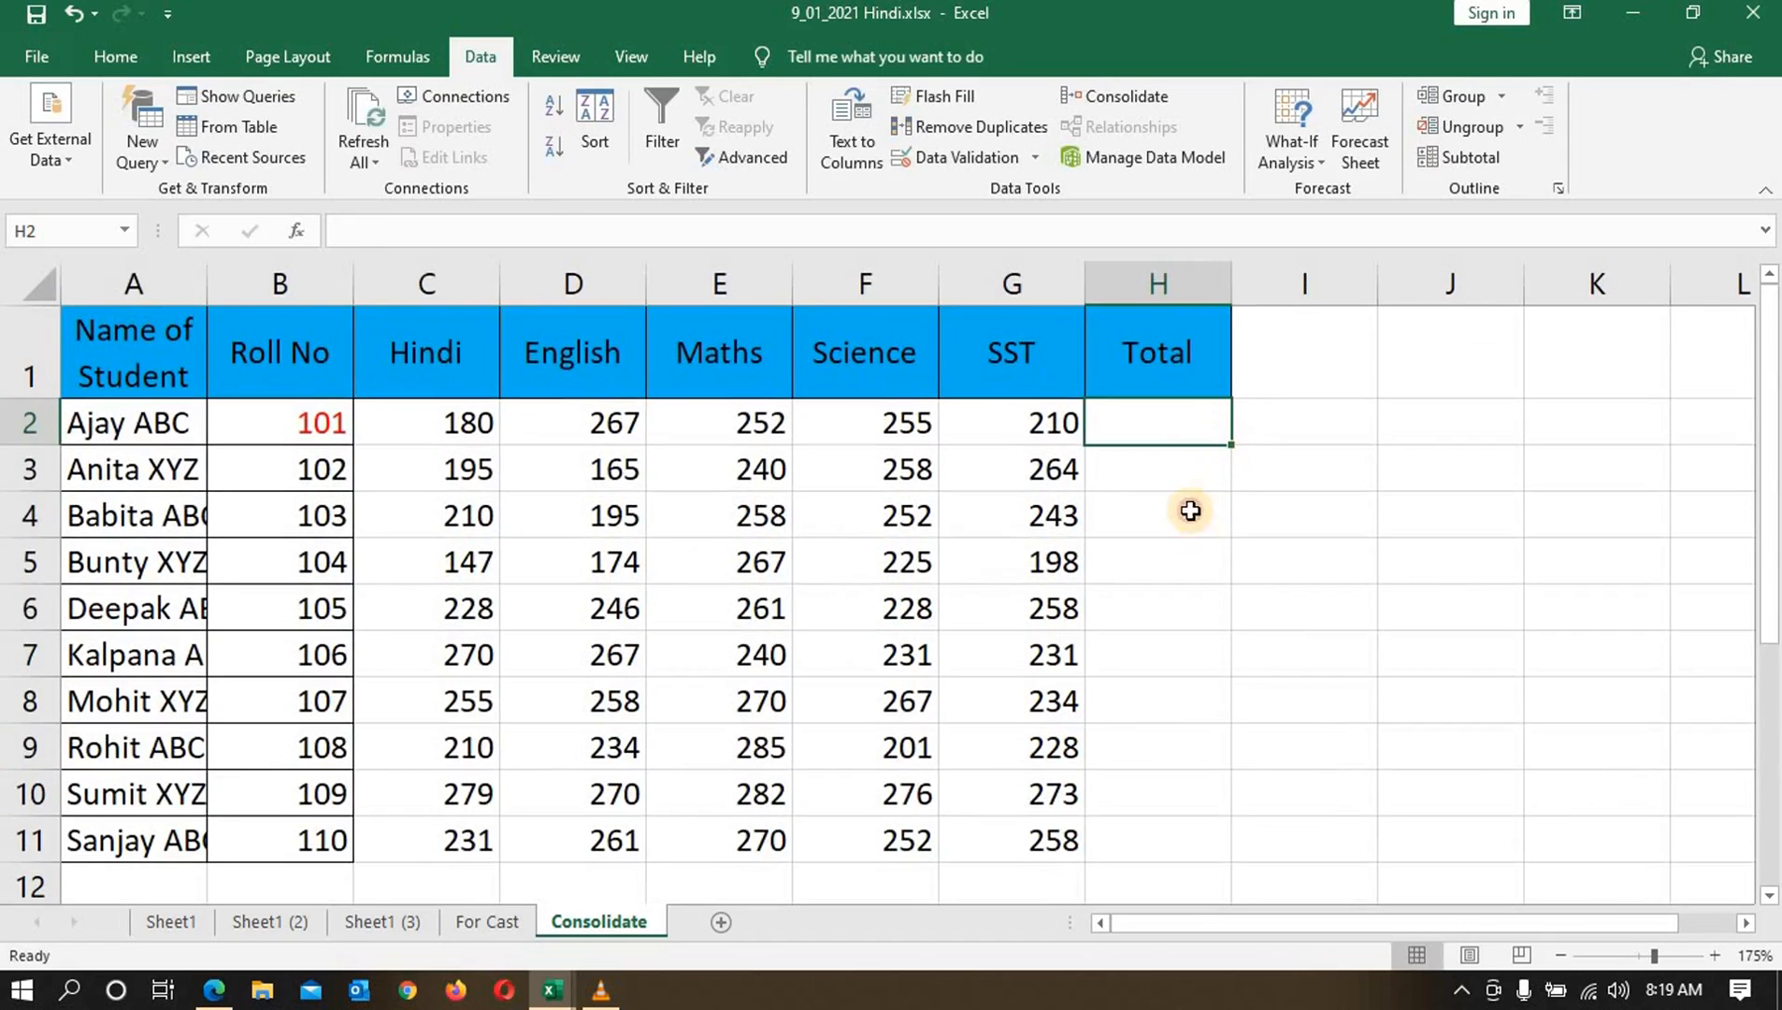
left_click(1185, 513)
left_click(1168, 420)
type("=")
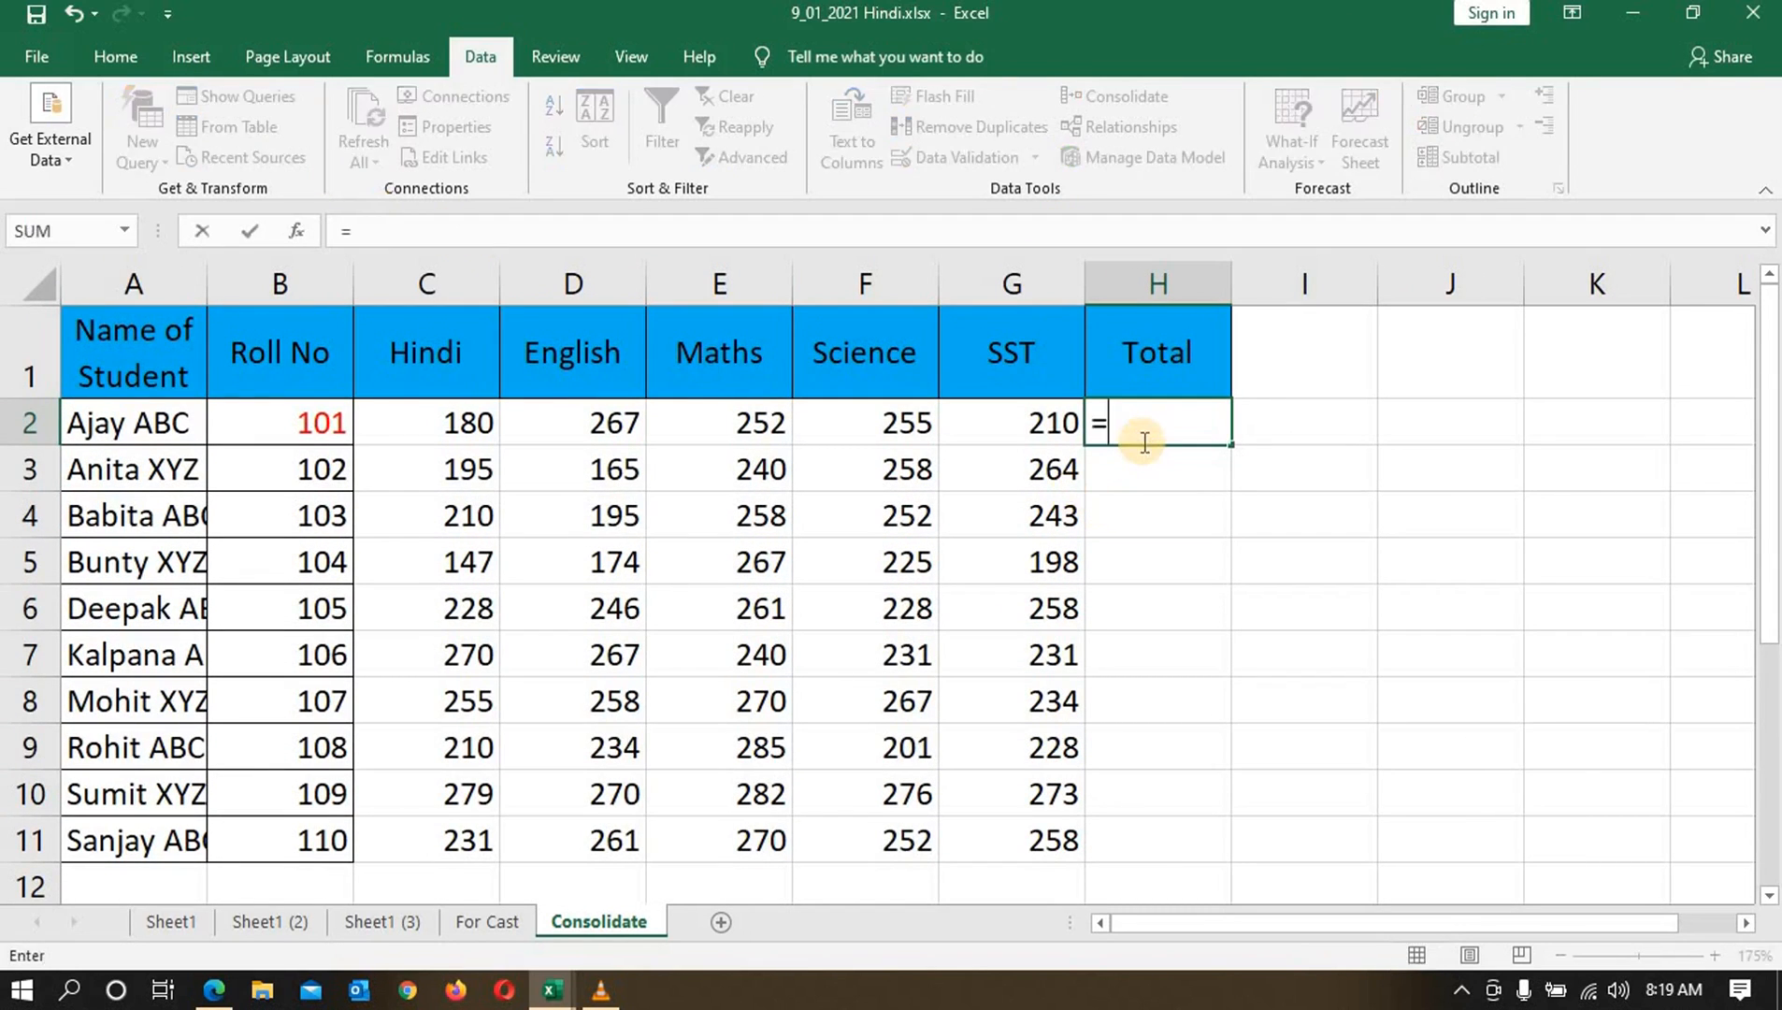
type("sum(")
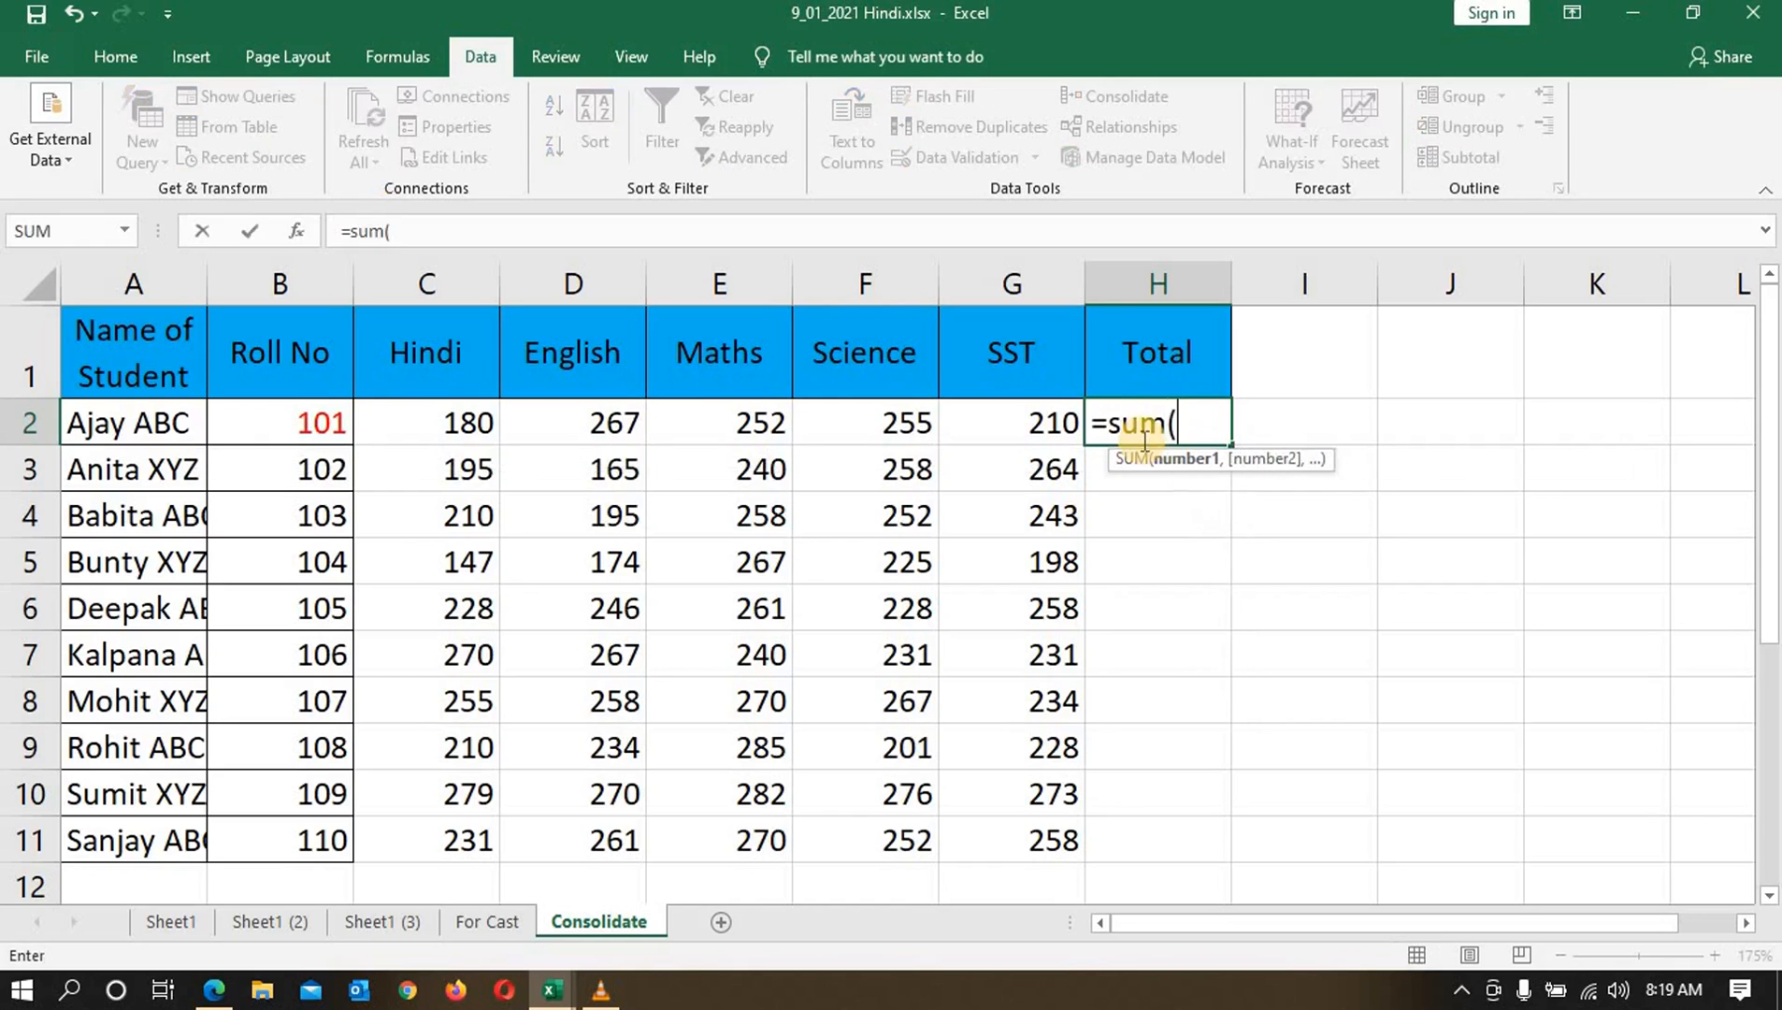
left_click_drag(465, 423, 960, 431)
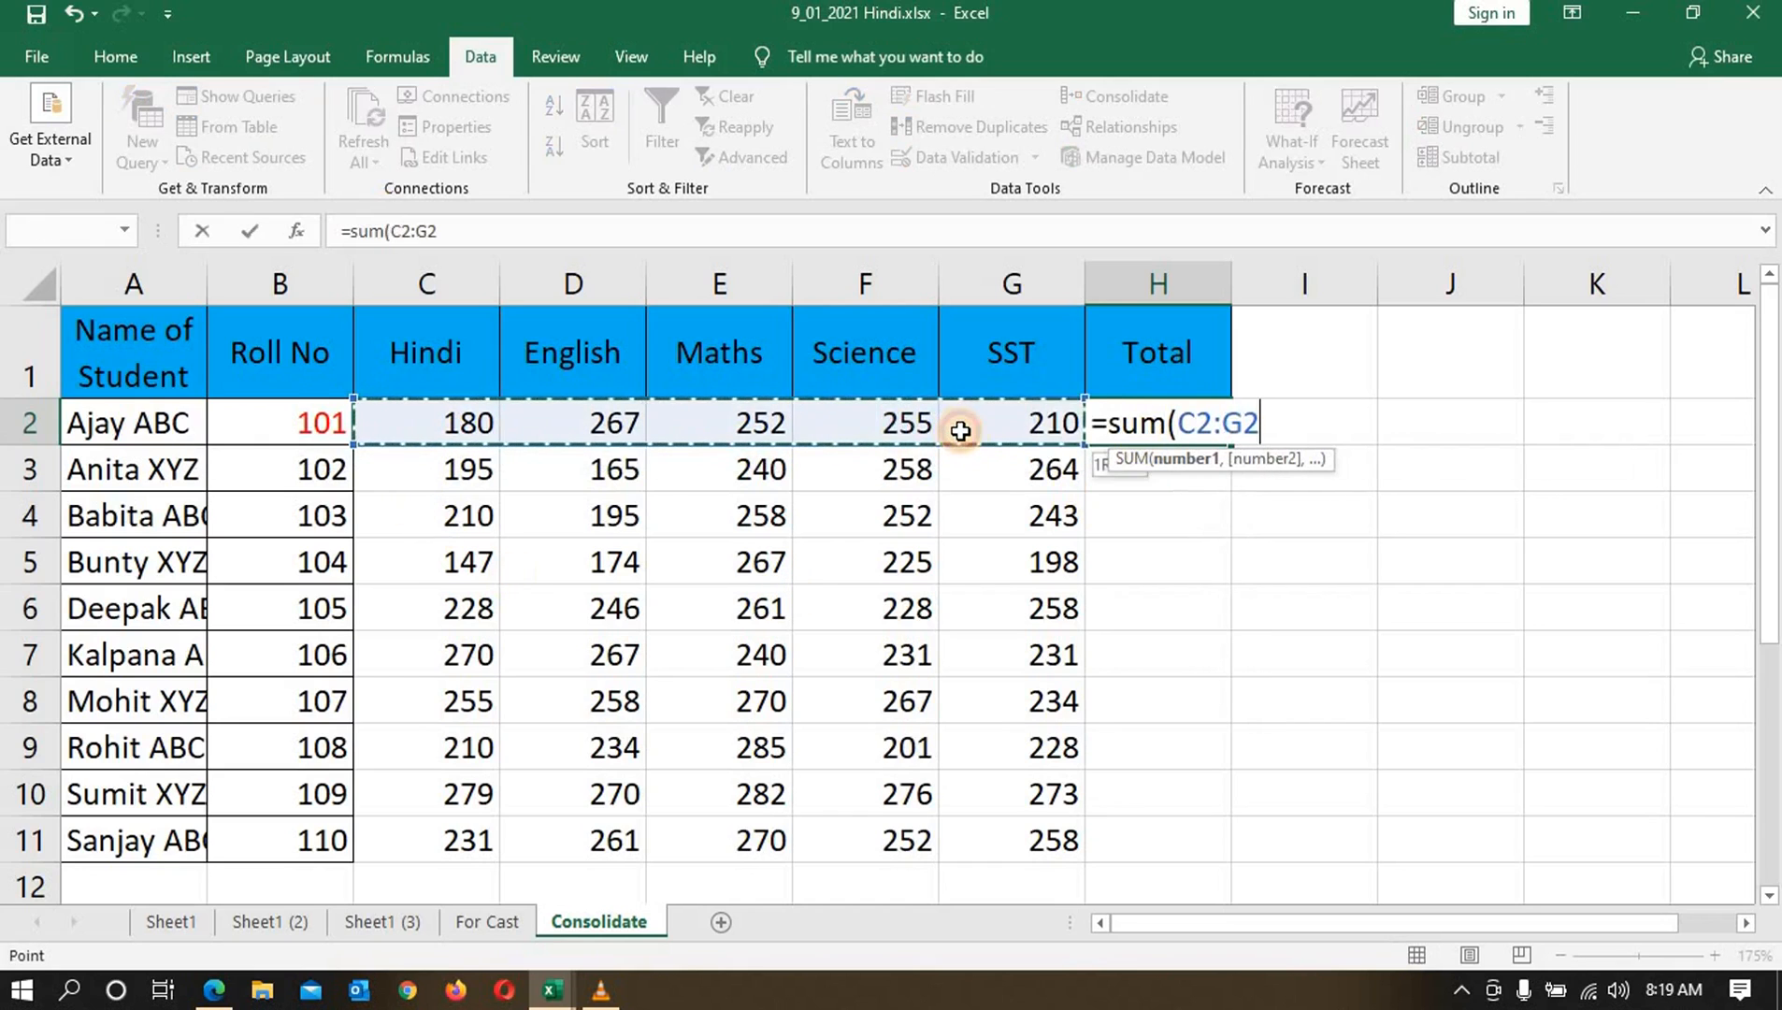
key("Return")
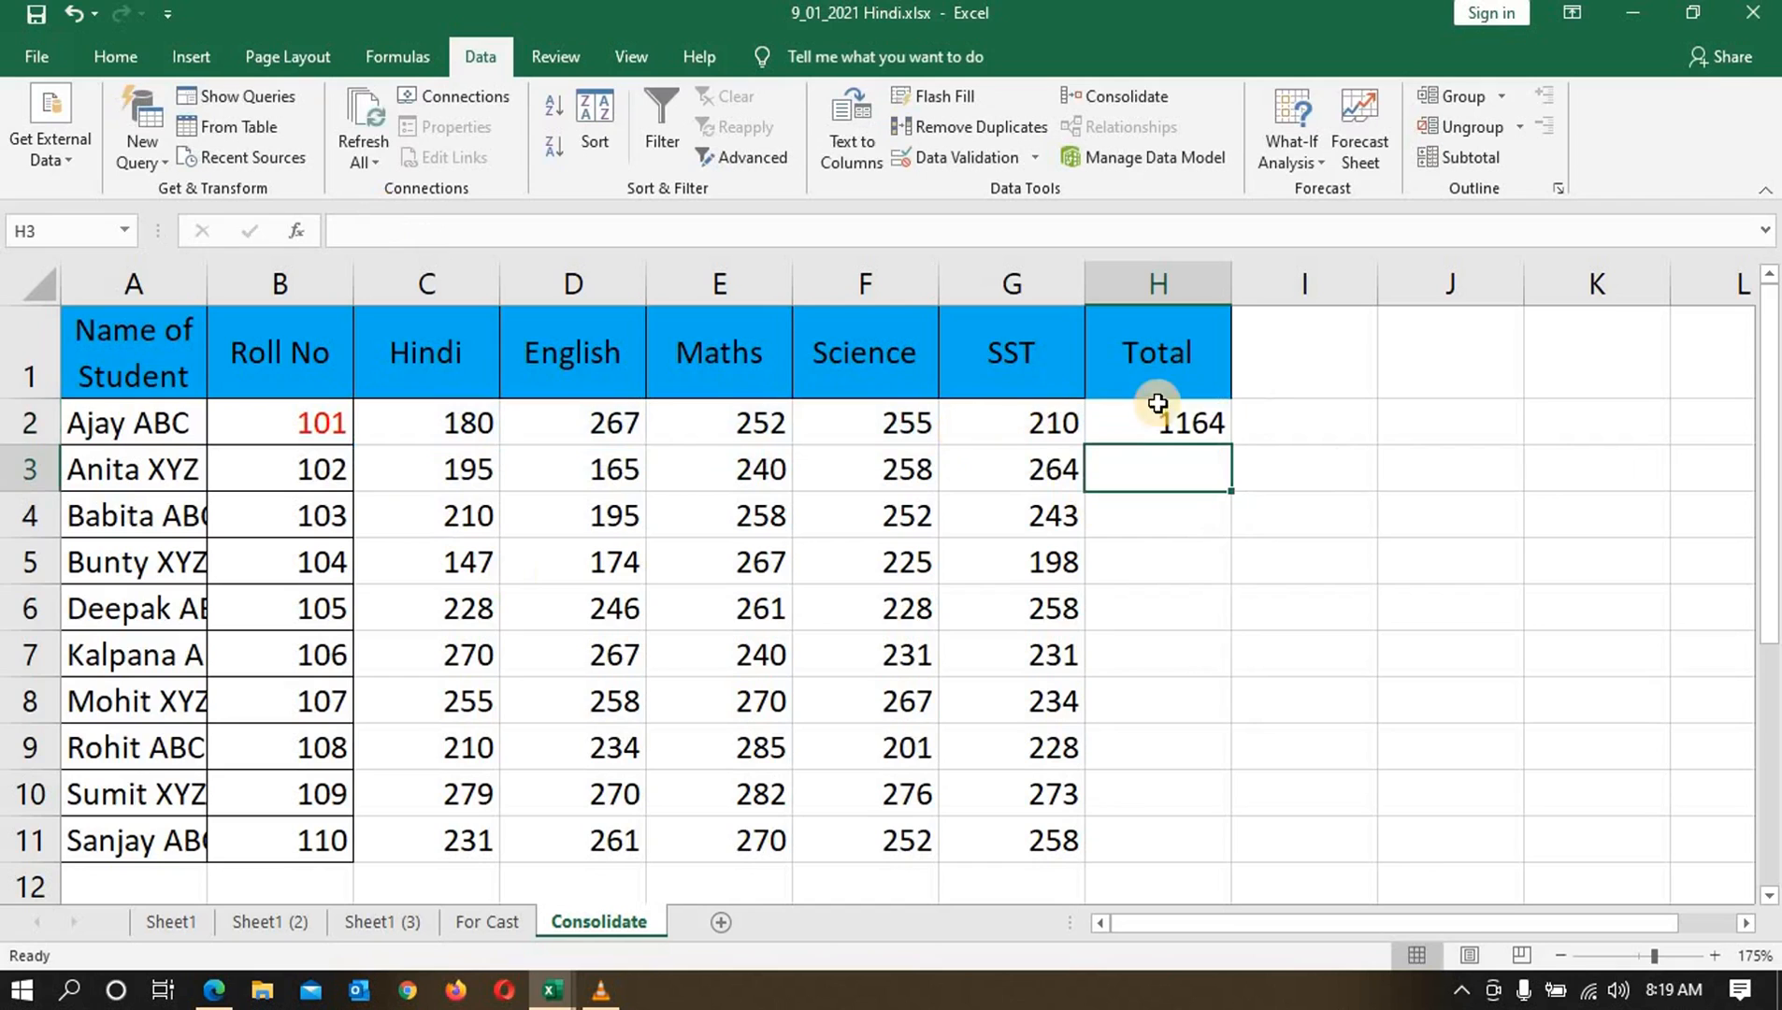
Step: Fill the total formula from H2 down to H11
left_click(1211, 432)
left_click_drag(1236, 446, 1150, 841)
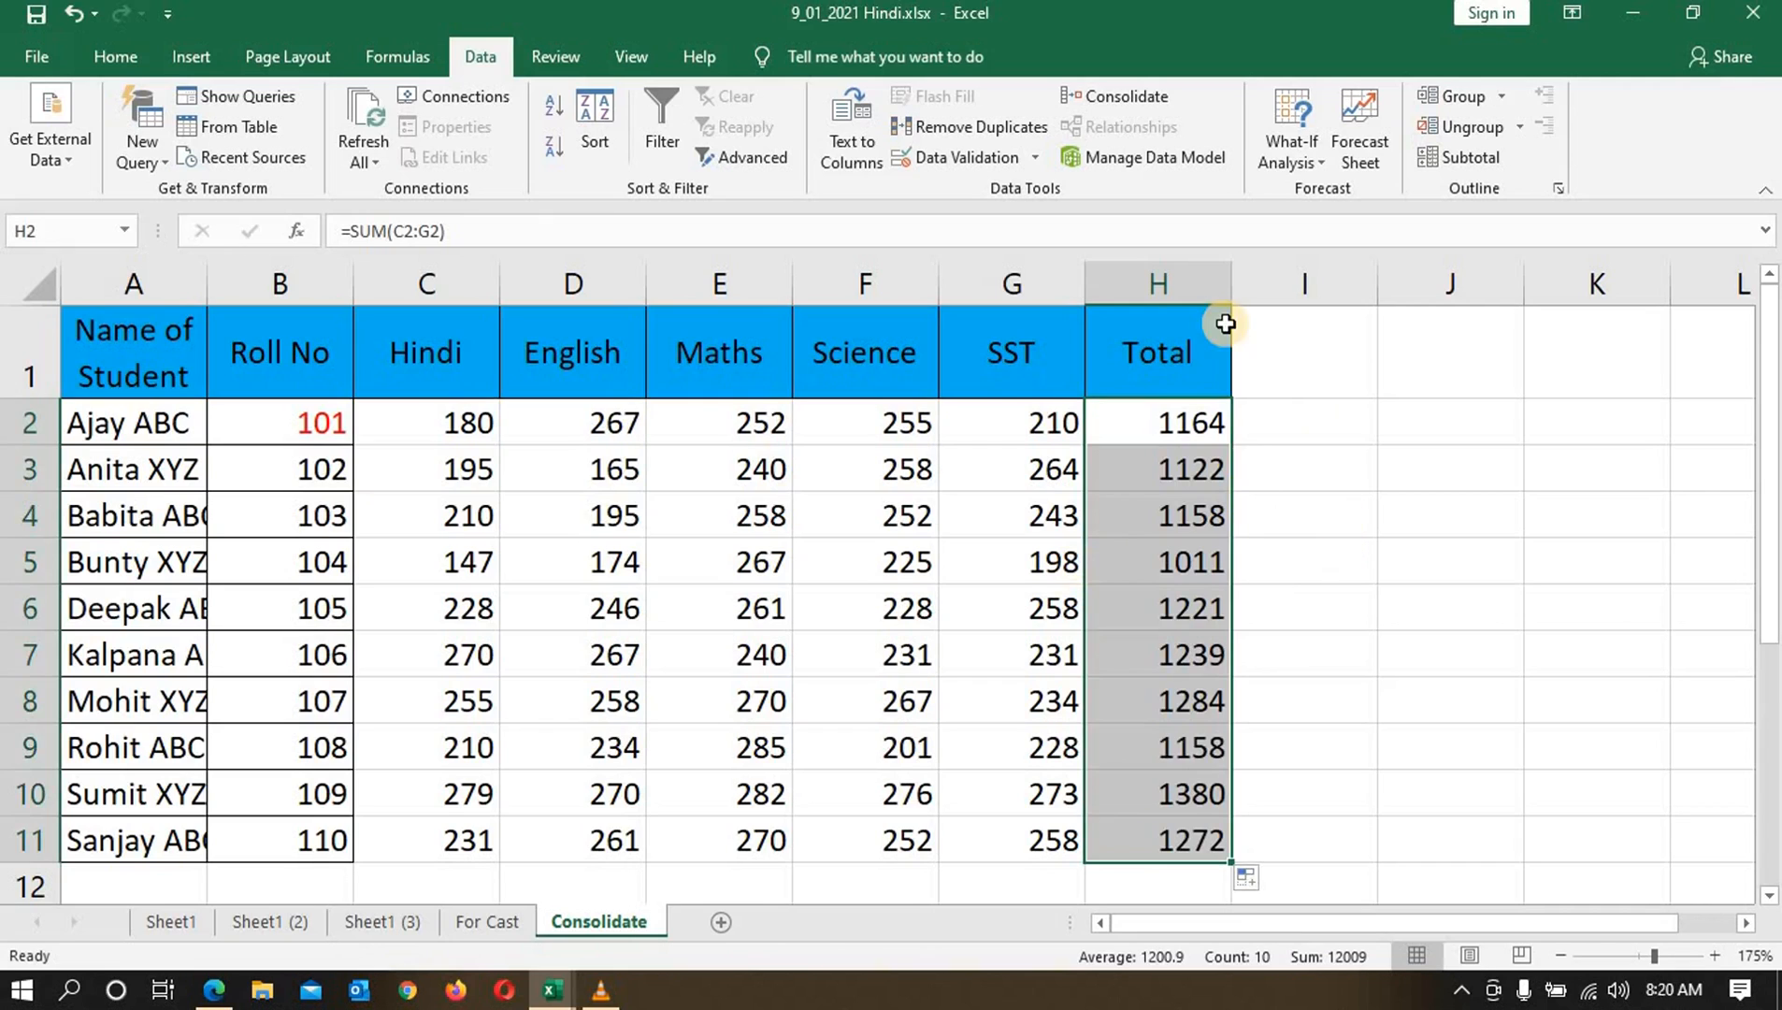
left_click(1325, 456)
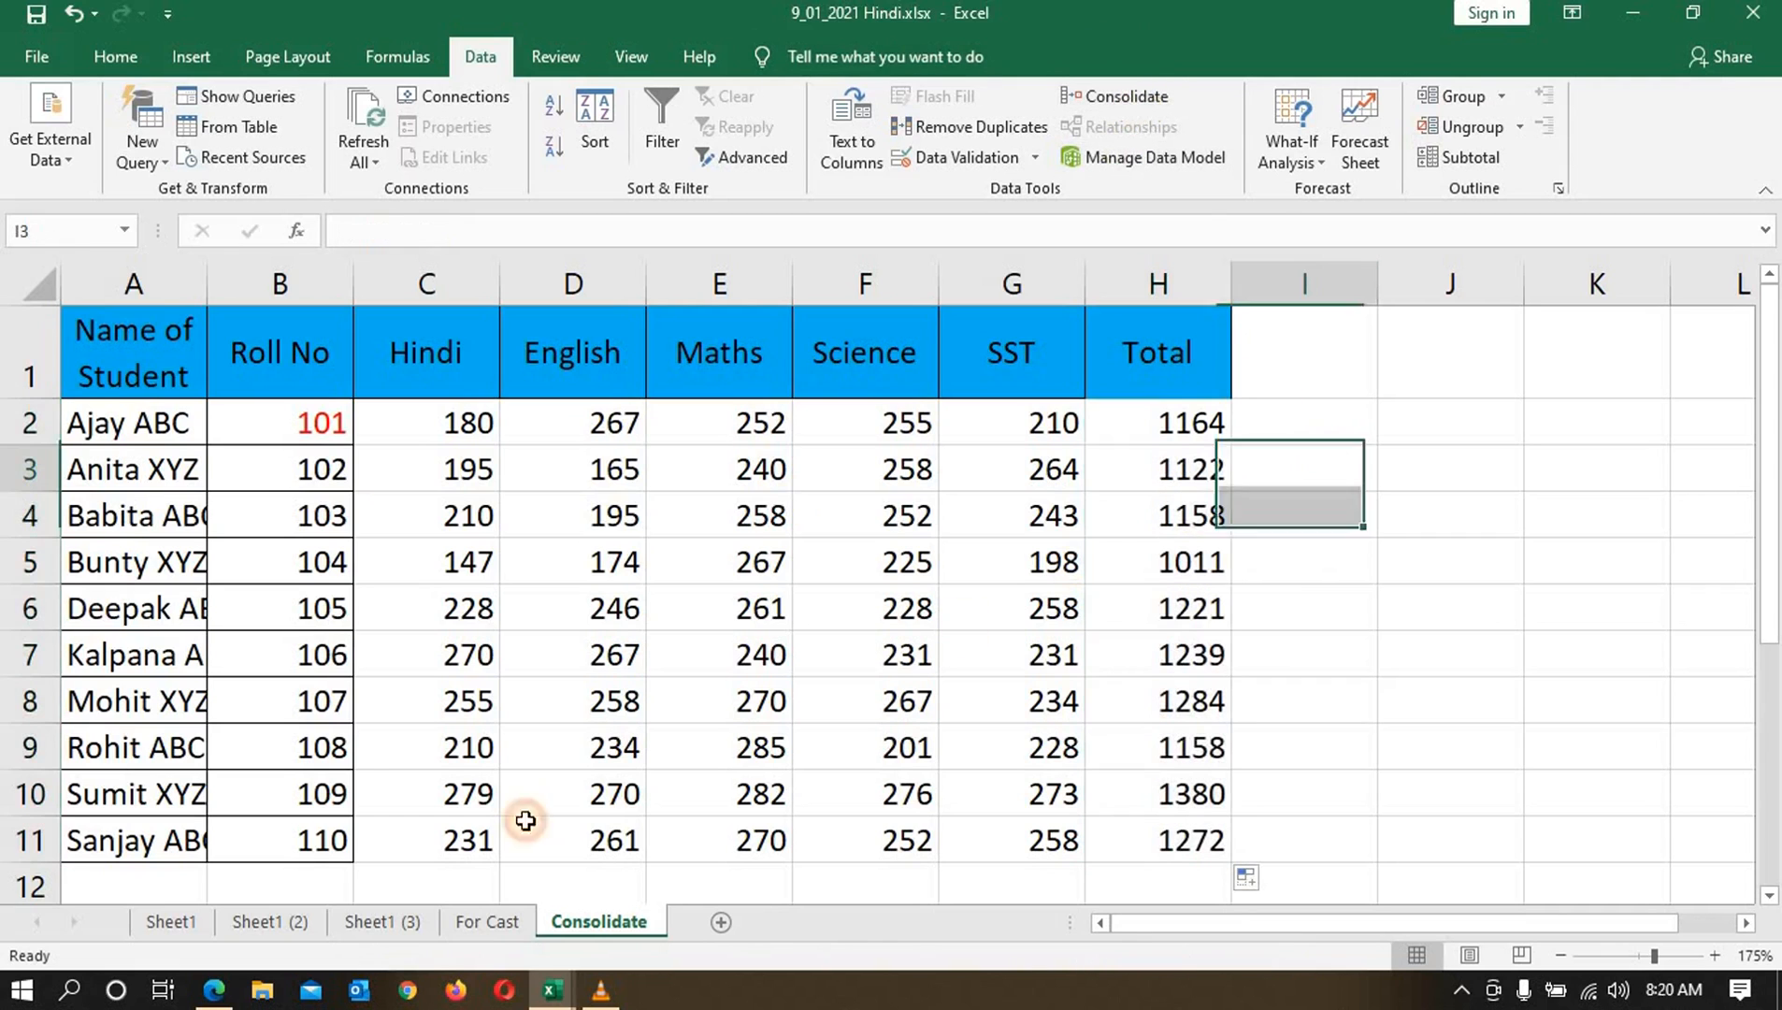
Step: Delete all rows of the manually built table so the Consolidate sheet is empty
left_click_drag(30, 352, 33, 711)
right_click(37, 728)
key("Return")
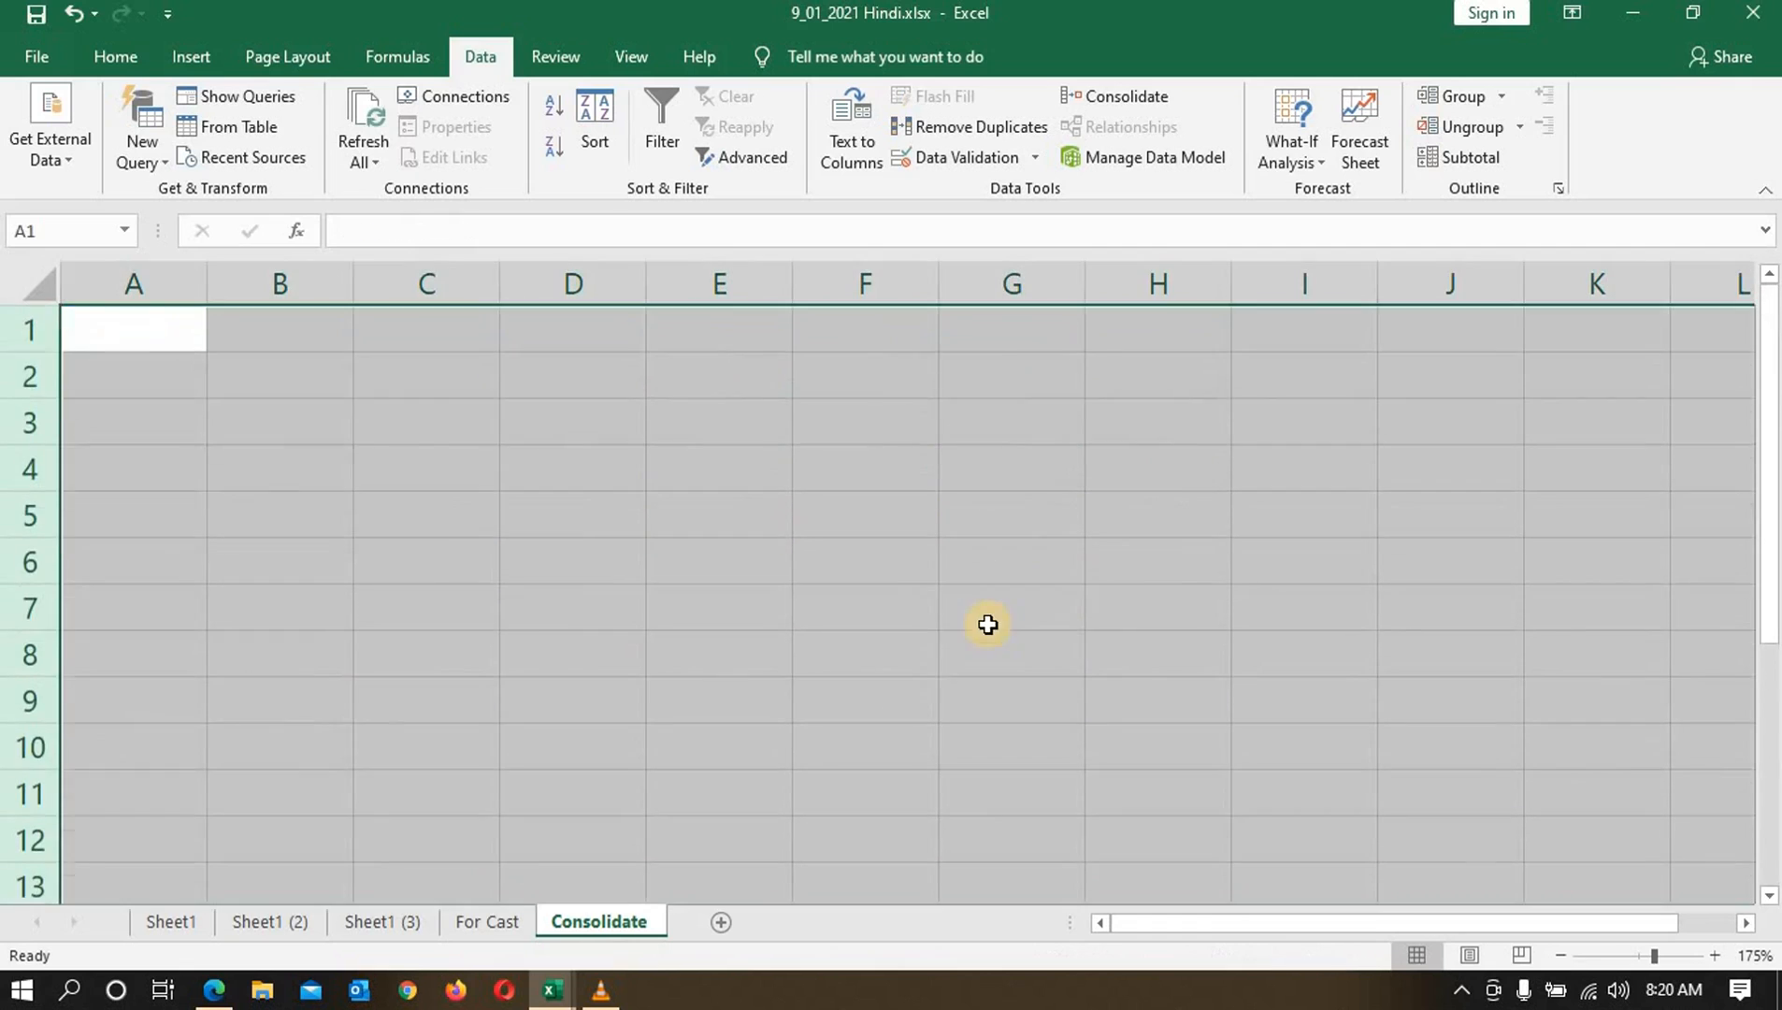
left_click(954, 617)
Step: Start the Consolidate command at cell A1, review the available functions and keep Sum
left_click(162, 340)
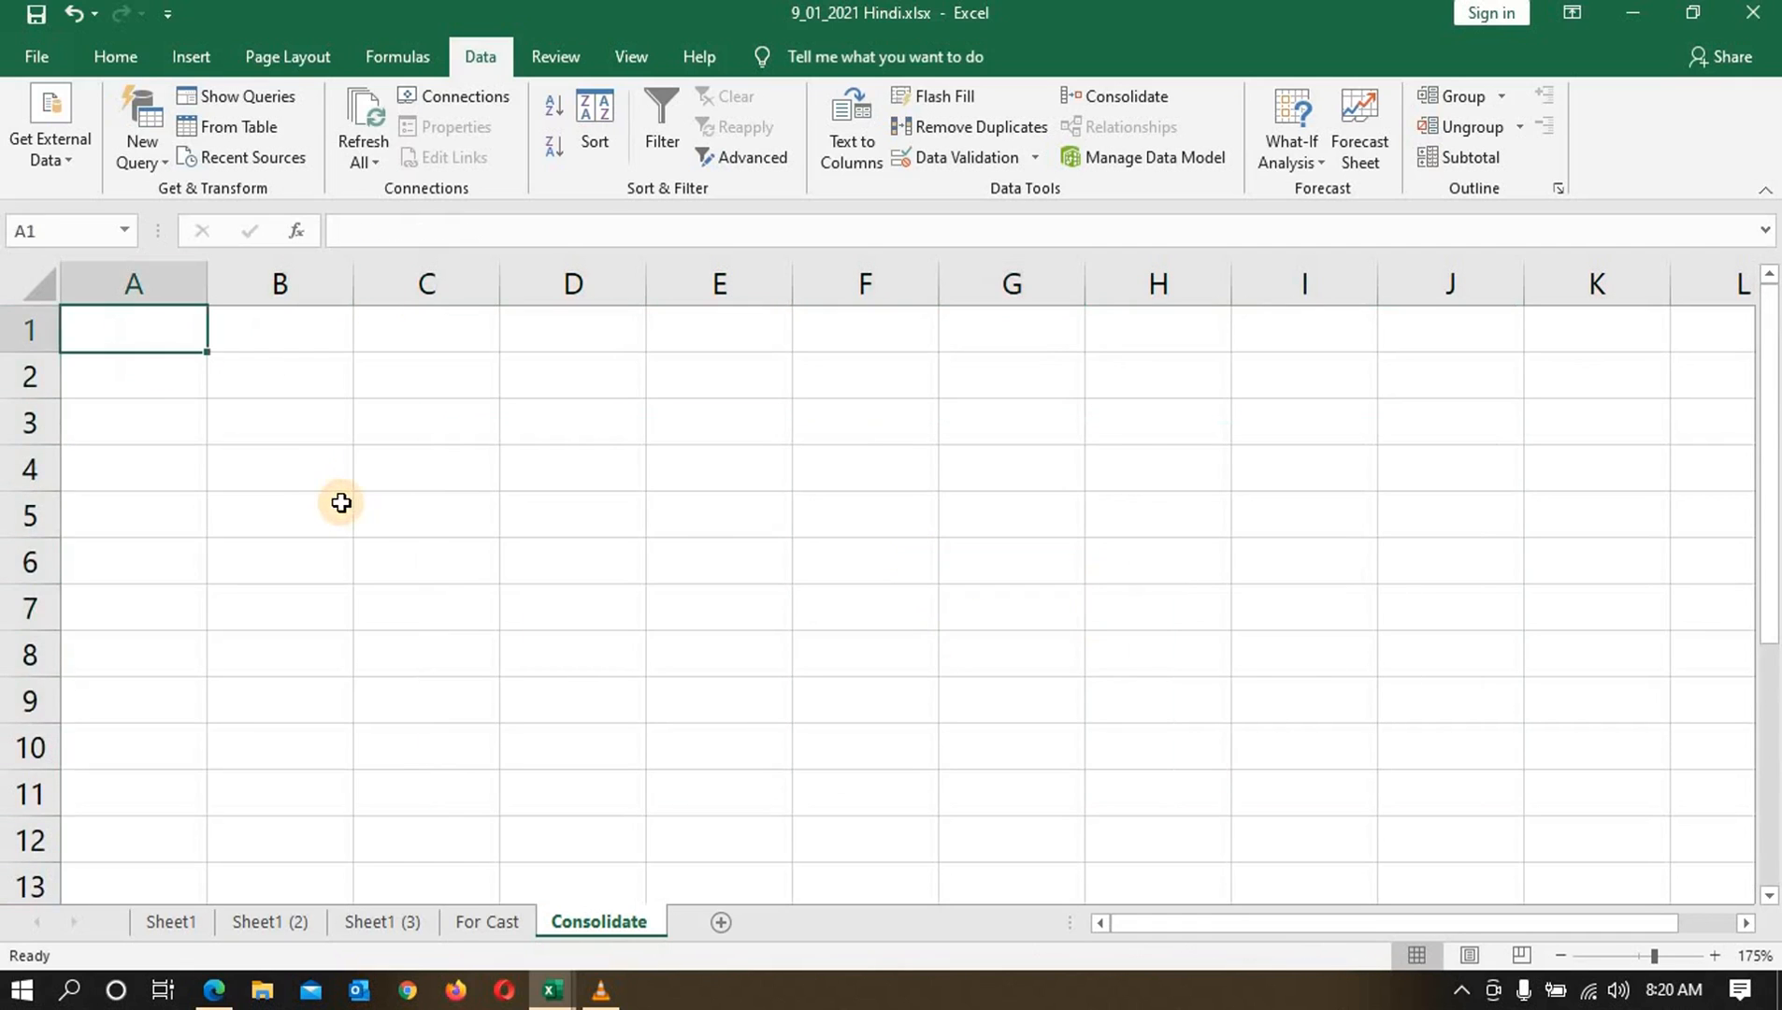
left_click(1147, 91)
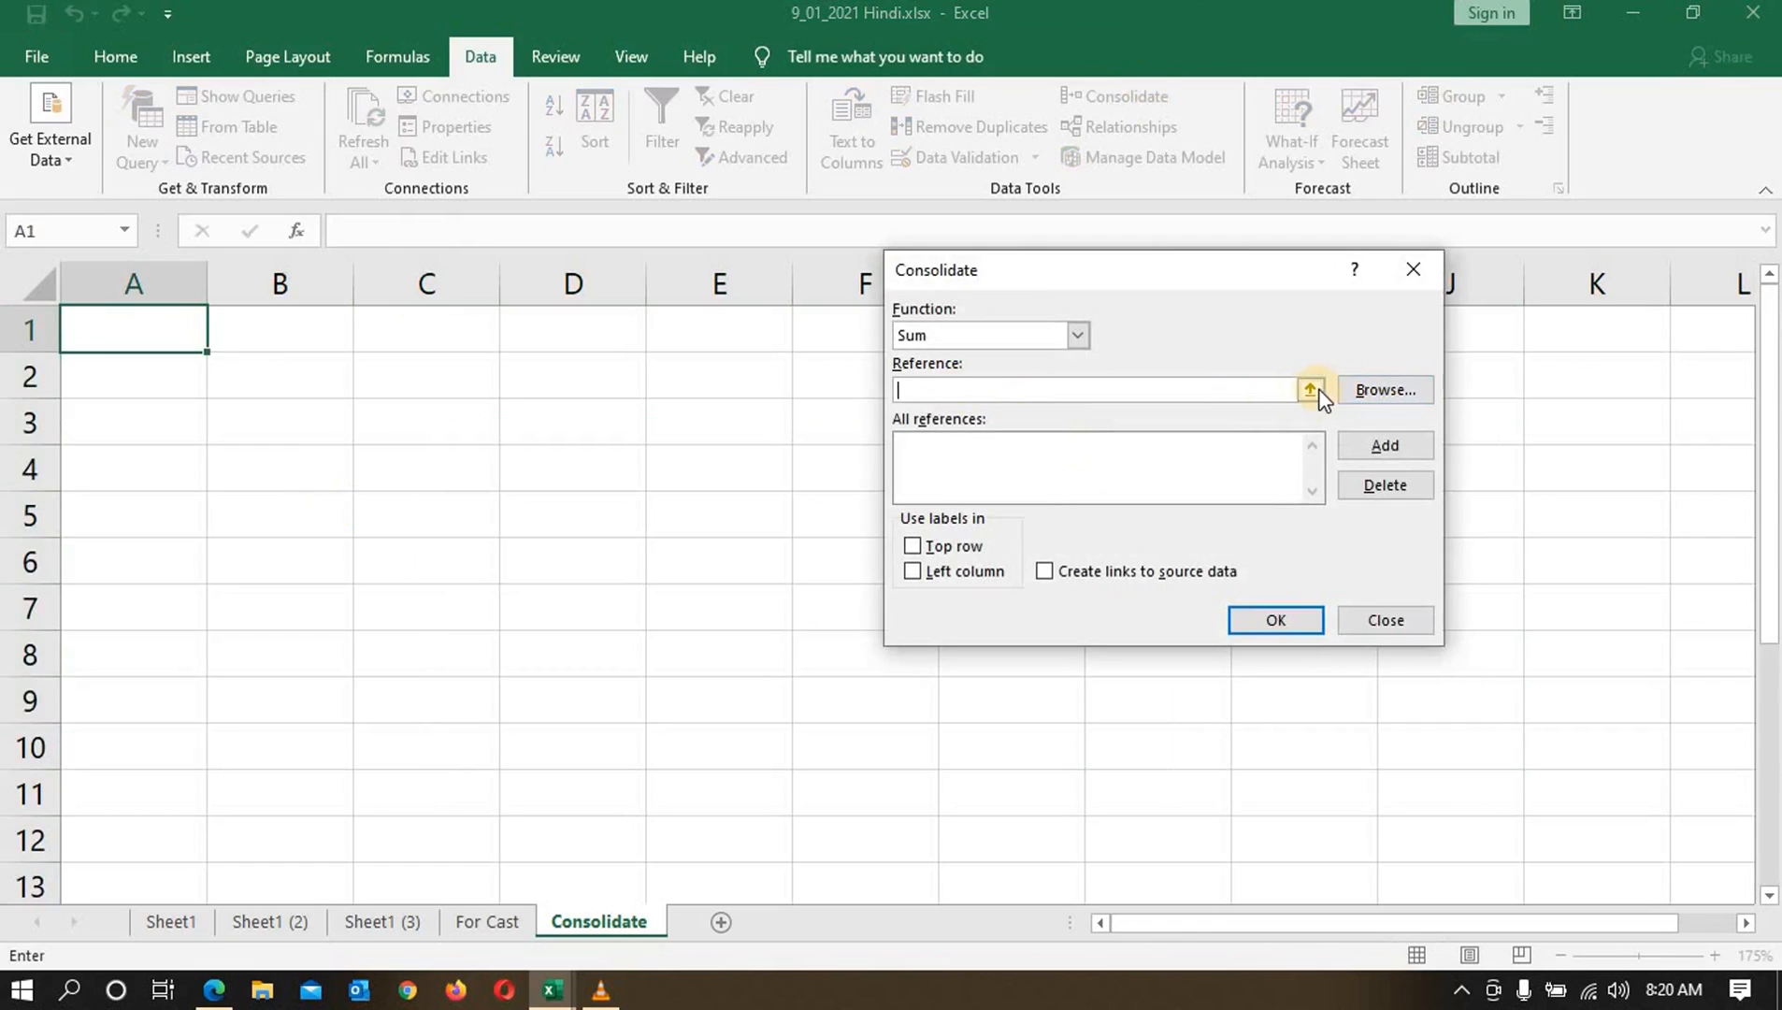
left_click(1077, 335)
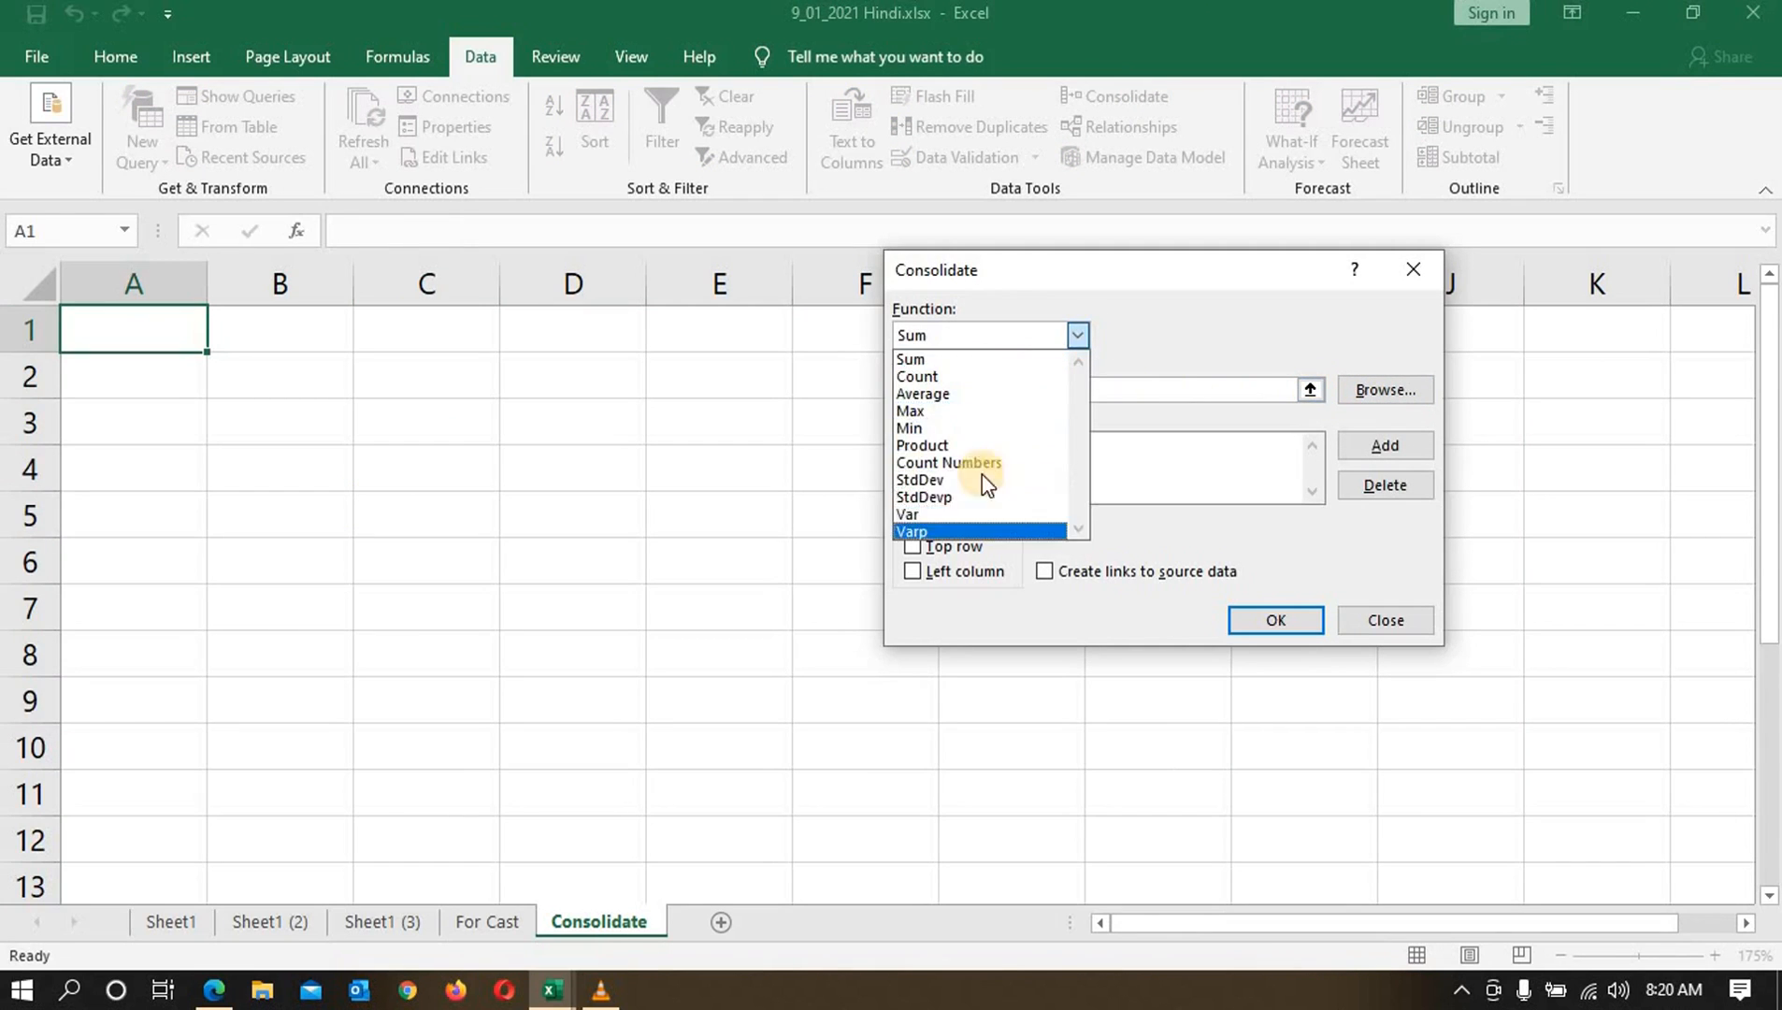
left_click(1151, 371)
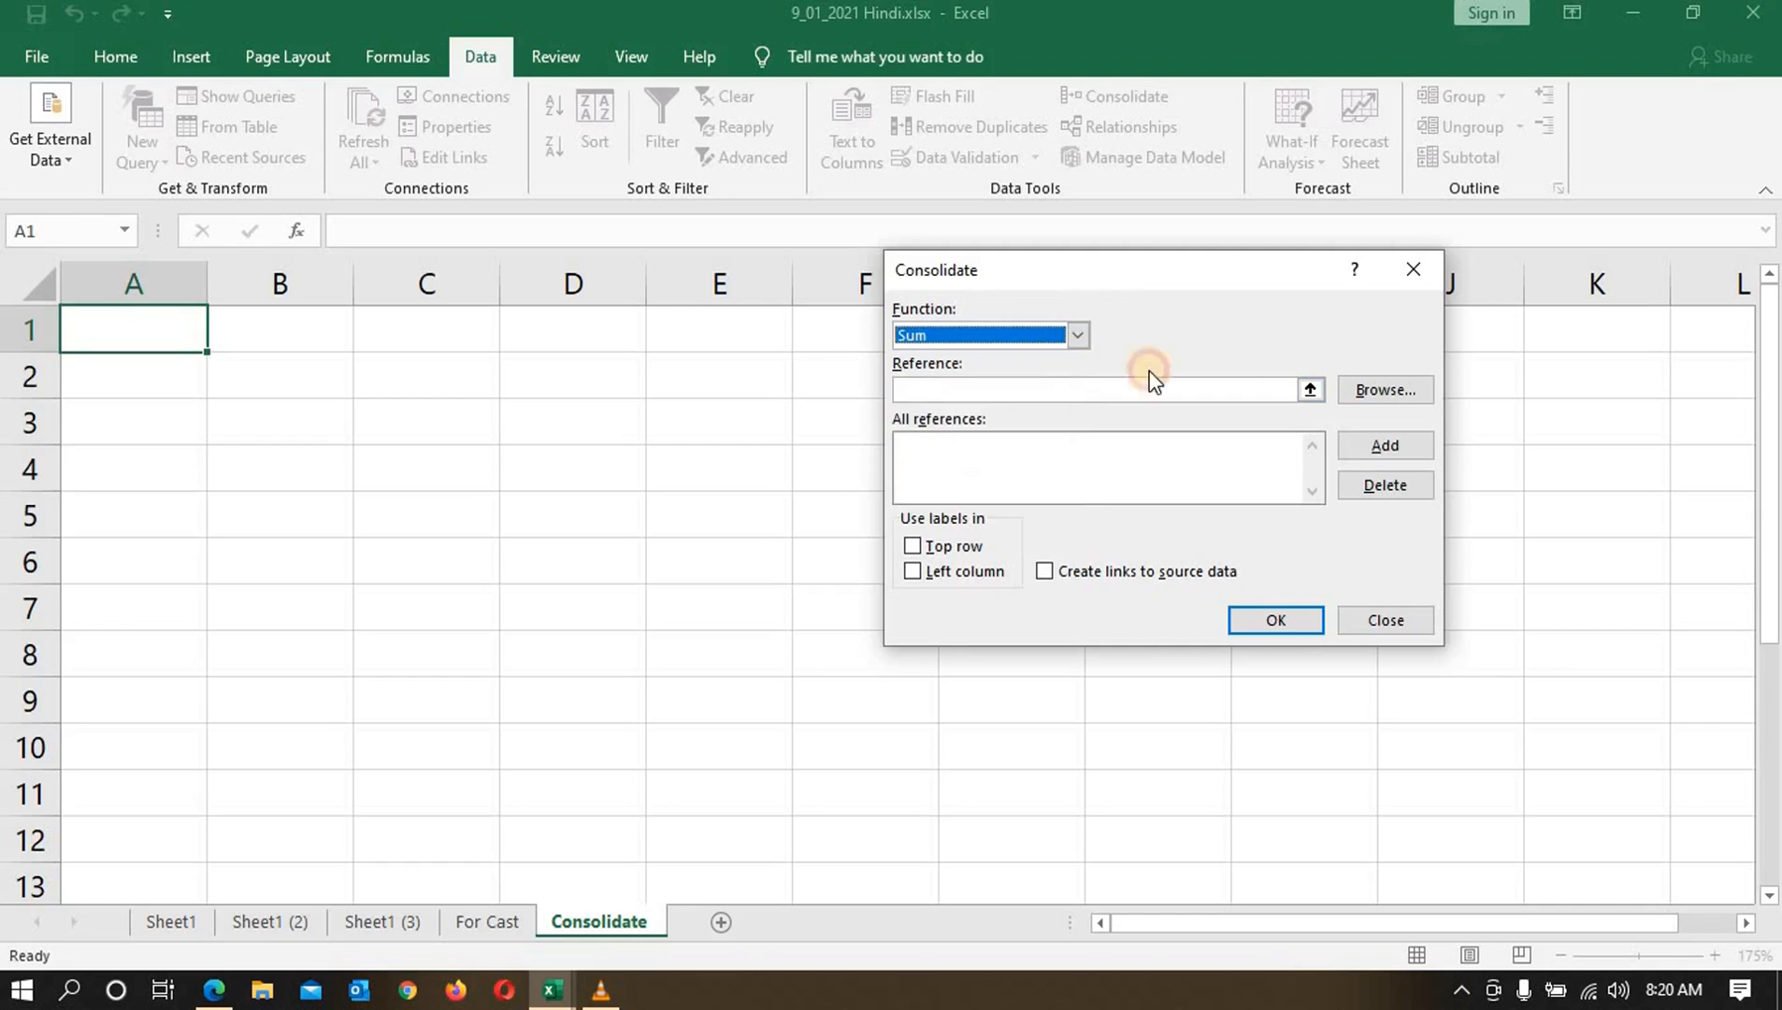
Step: Add the marks table Sheet1!$A$1:$I$11 as the first reference to consolidate
left_click(1309, 389)
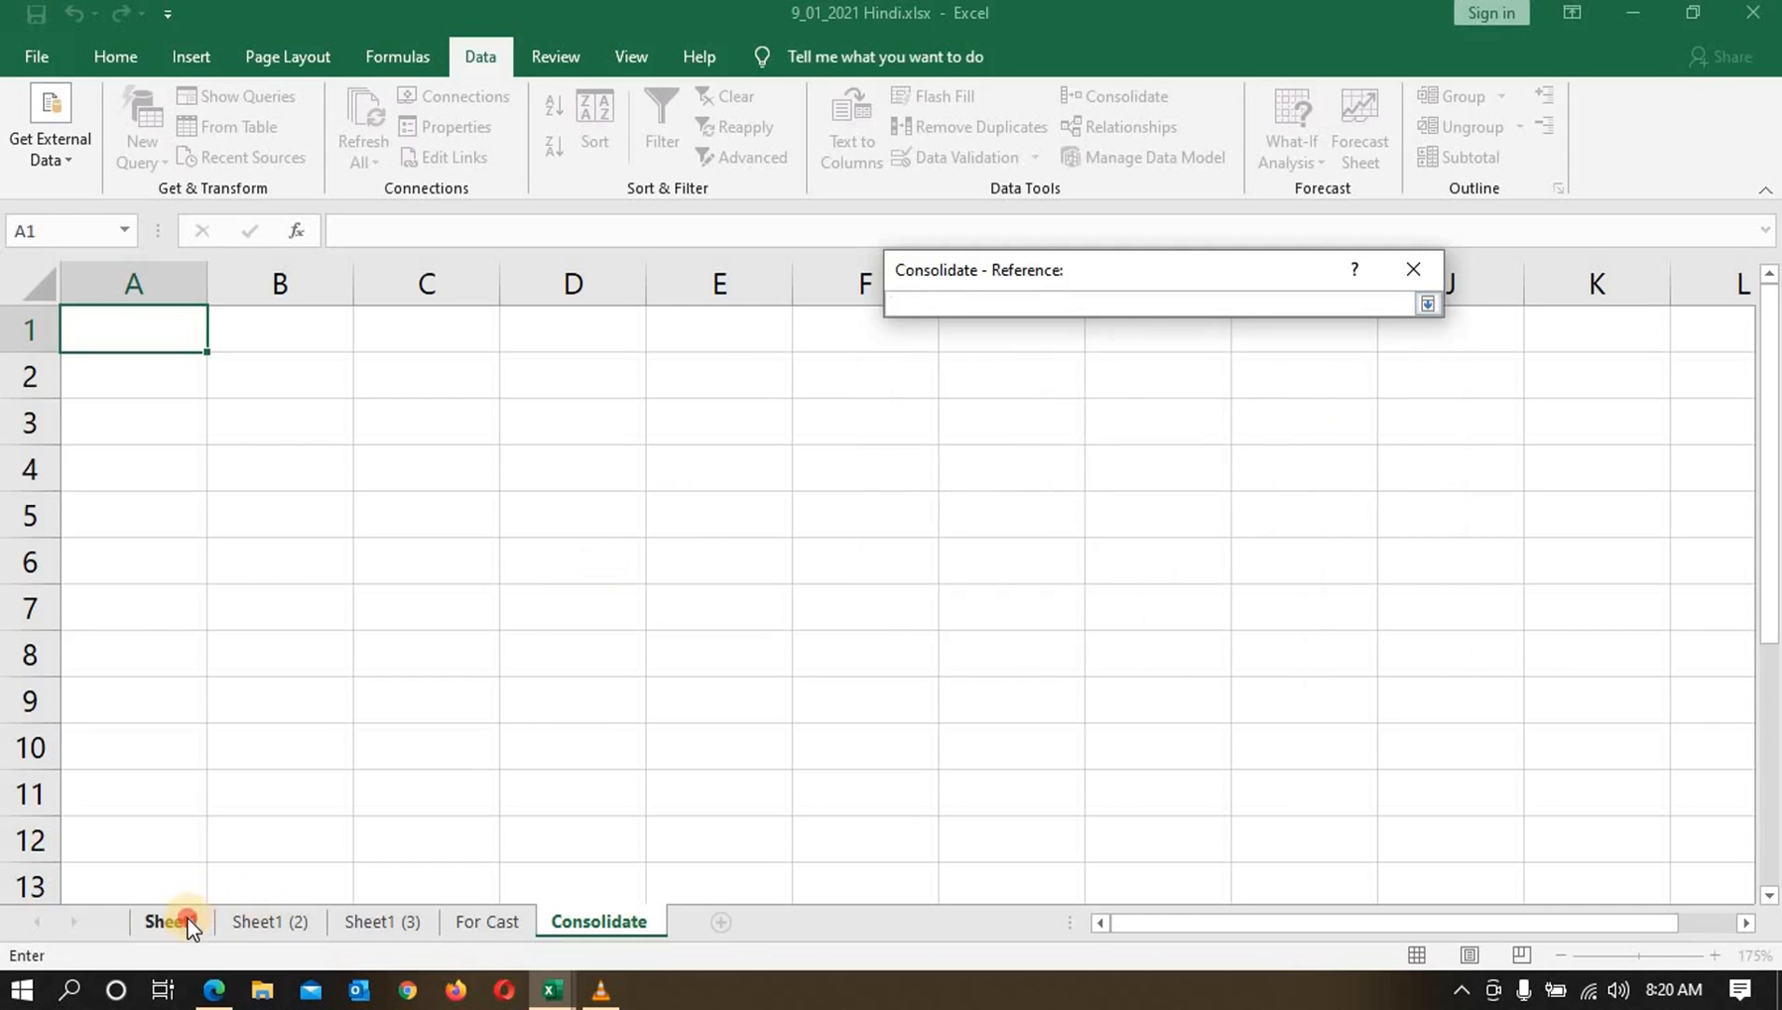
left_click(187, 921)
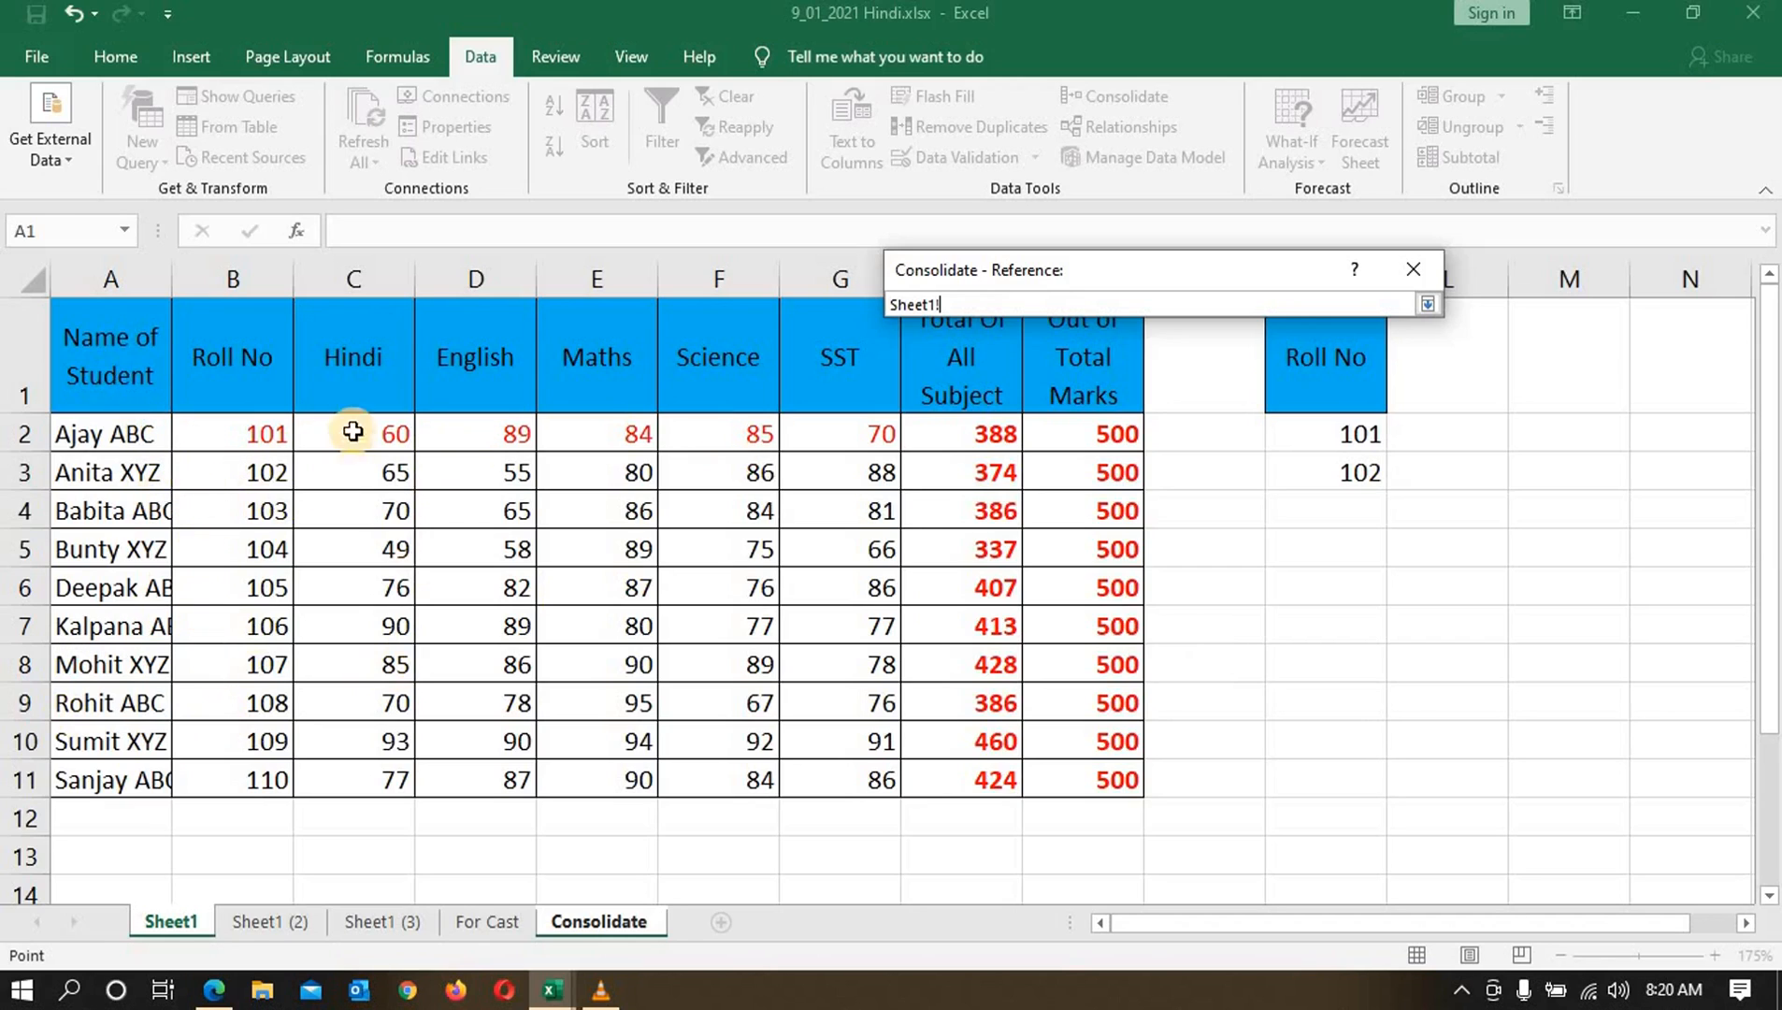
left_click_drag(94, 370, 1103, 788)
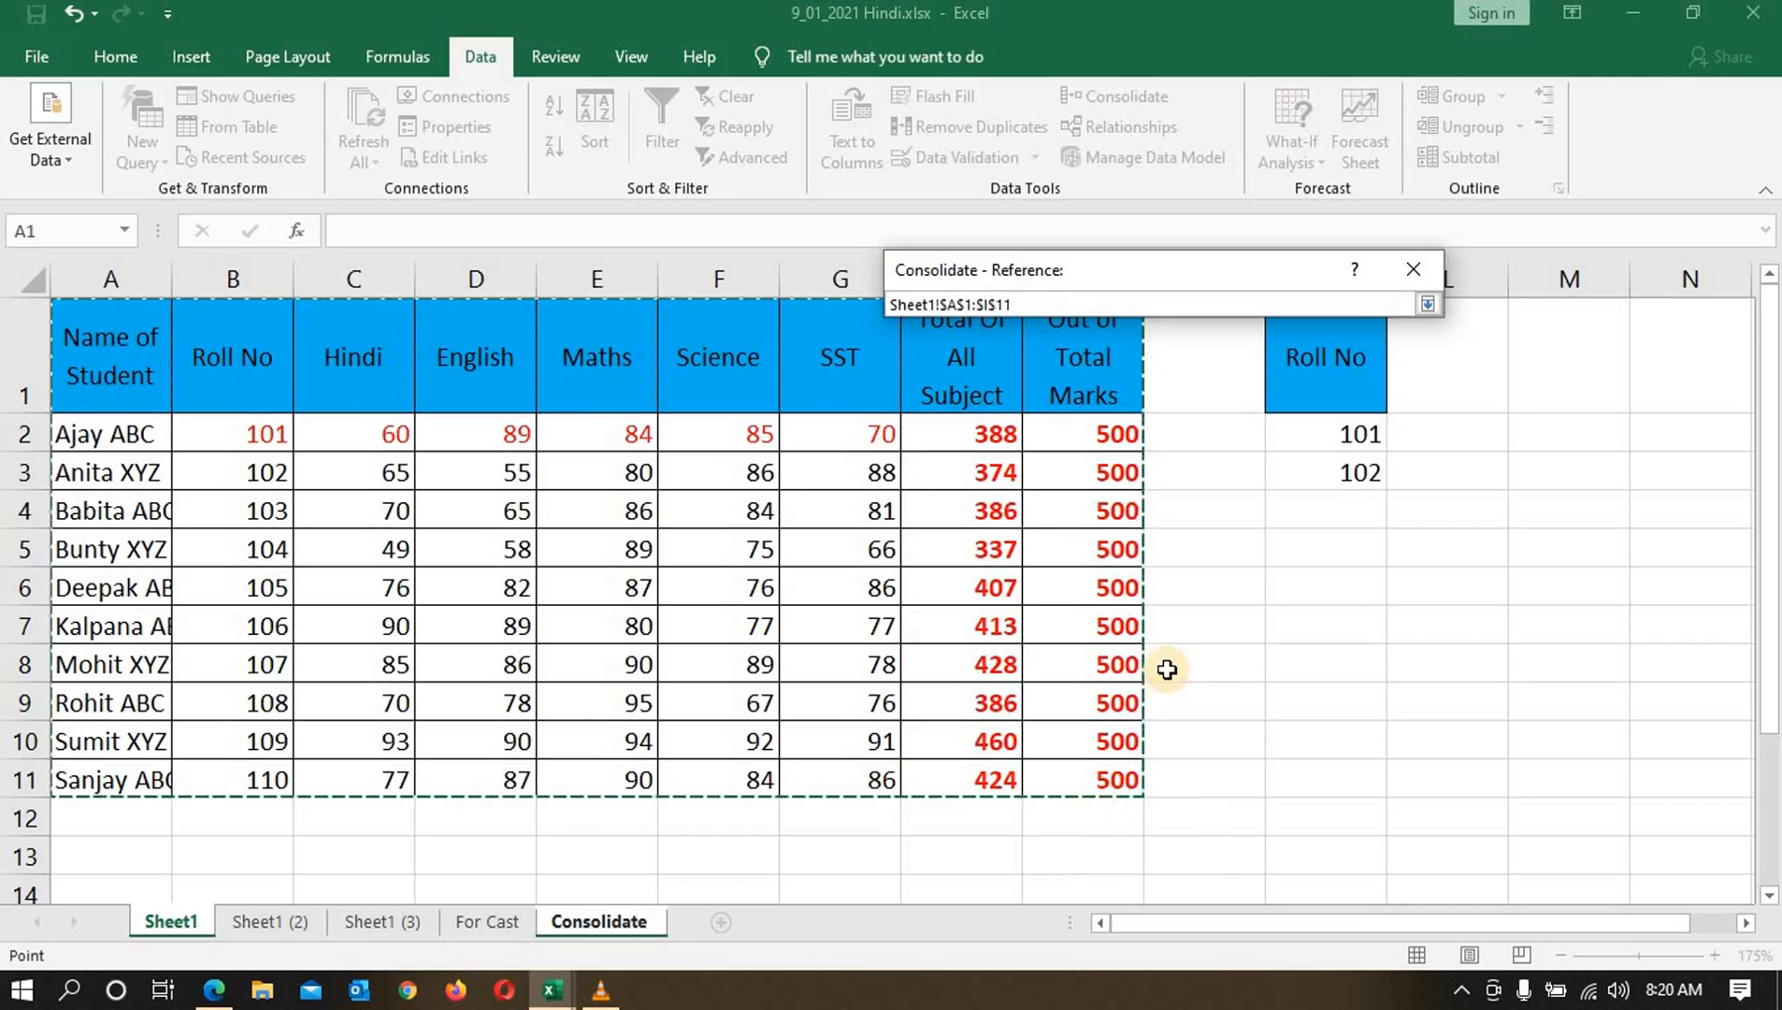
left_click(1427, 304)
left_click(1381, 445)
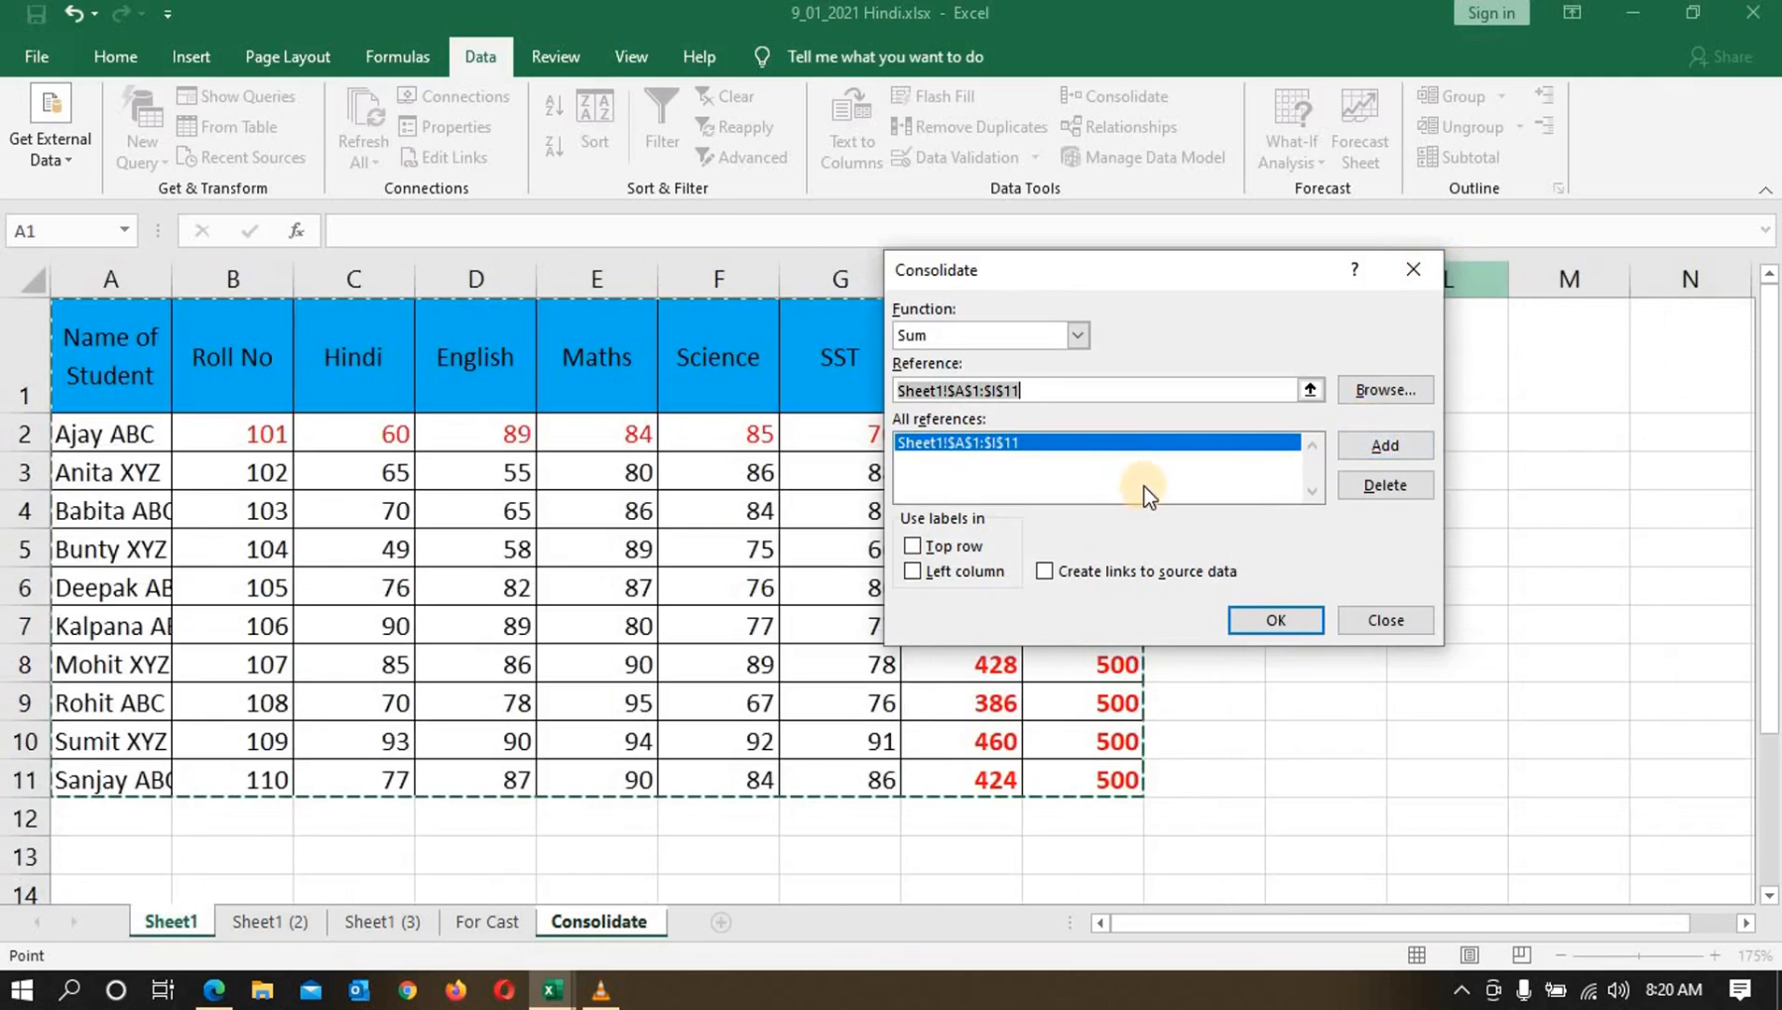
Step: Add the marks table 'Sheet1 (2)'!$A$1:$I$11 as the second reference to consolidate
left_click(1310, 390)
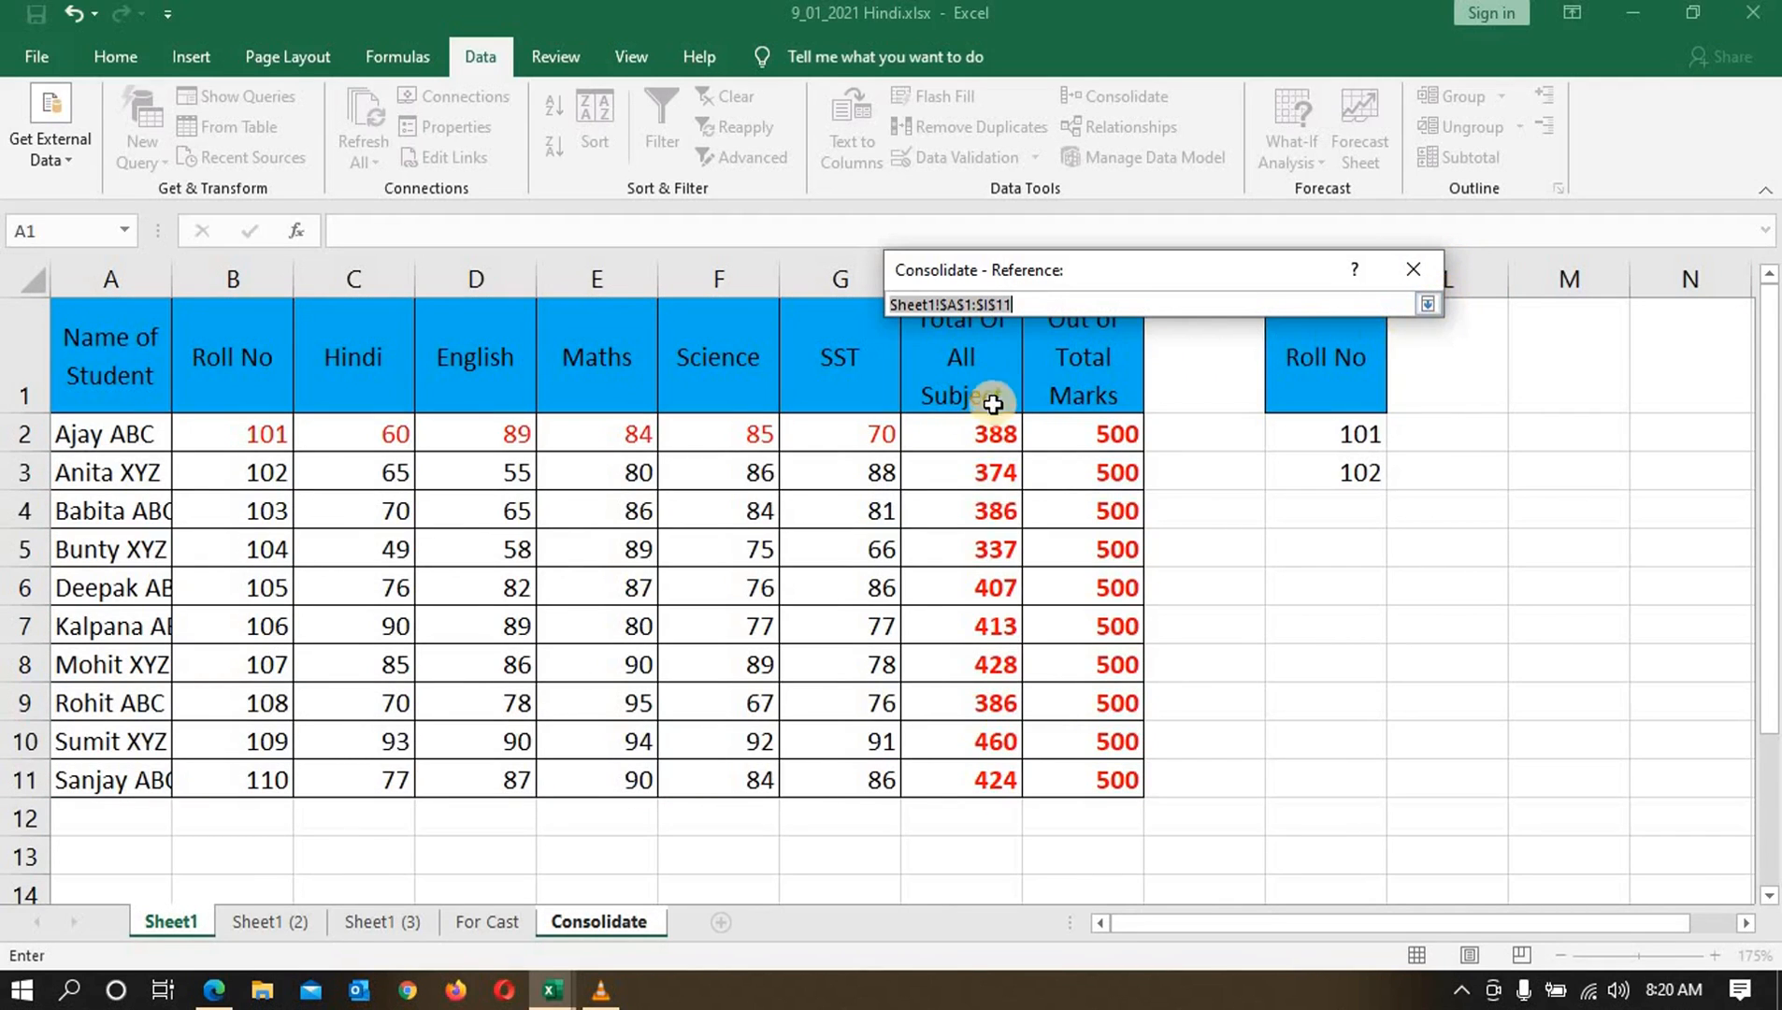
left_click(295, 928)
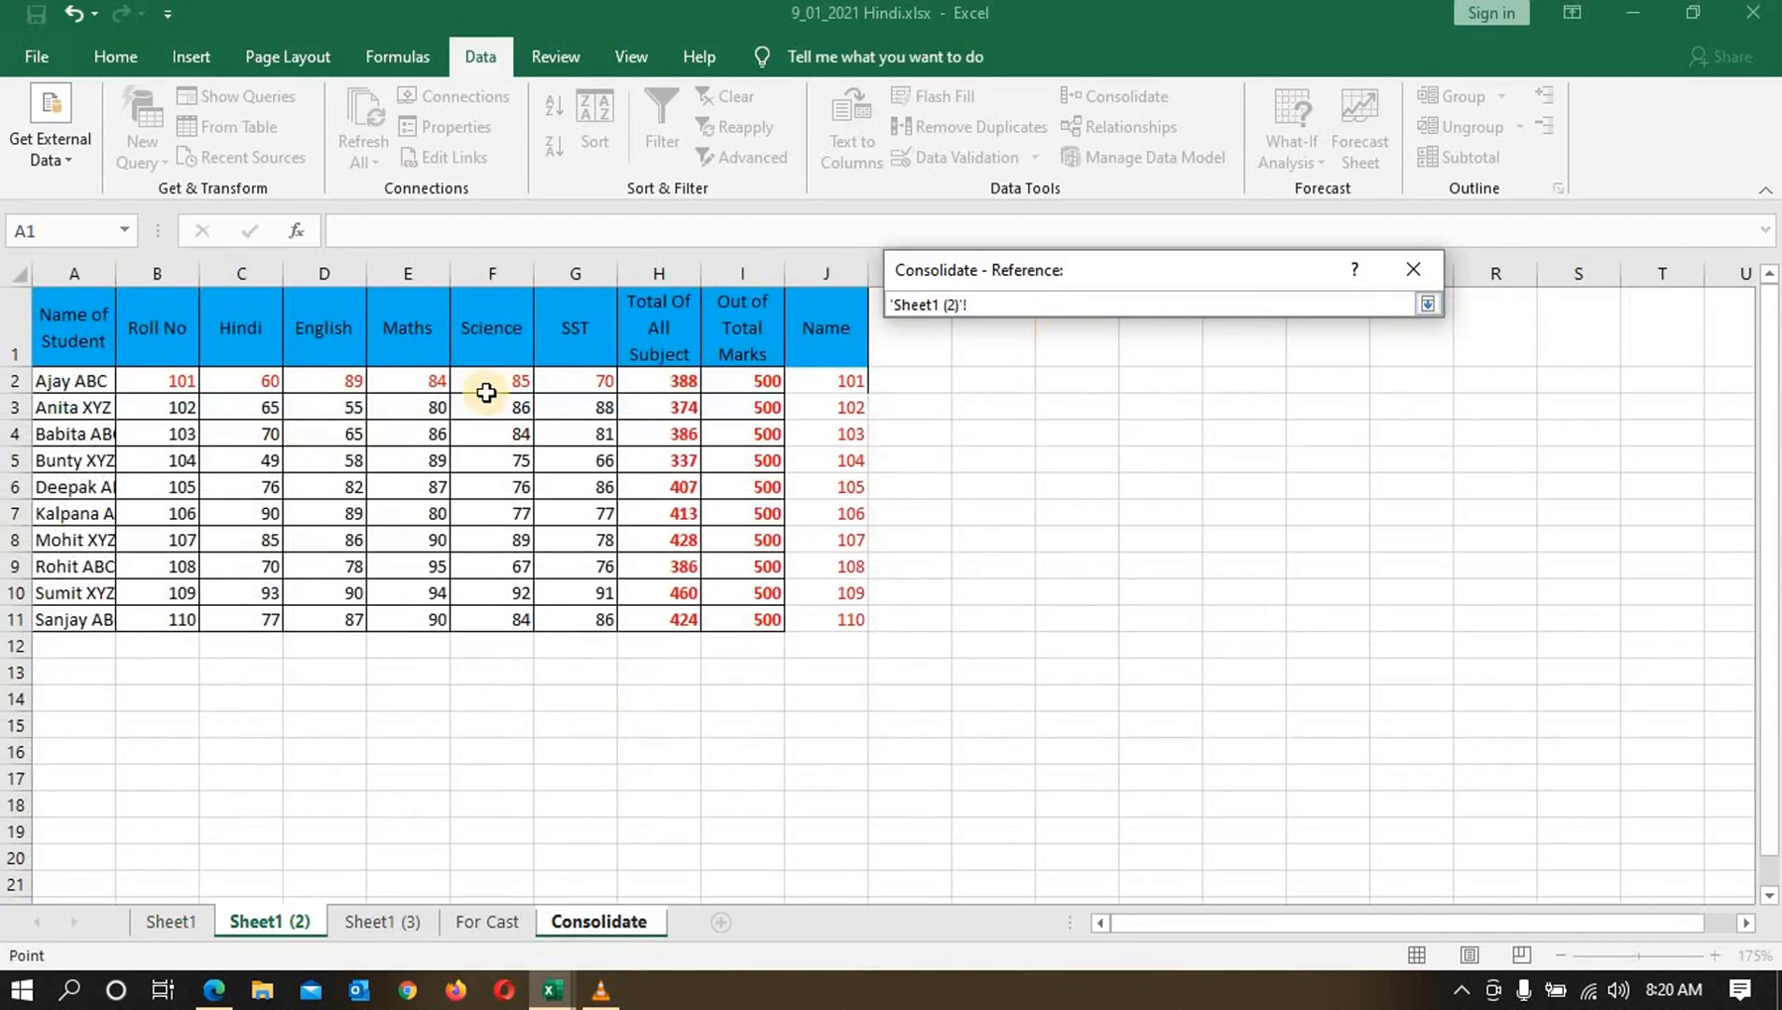
left_click_drag(74, 332, 725, 622)
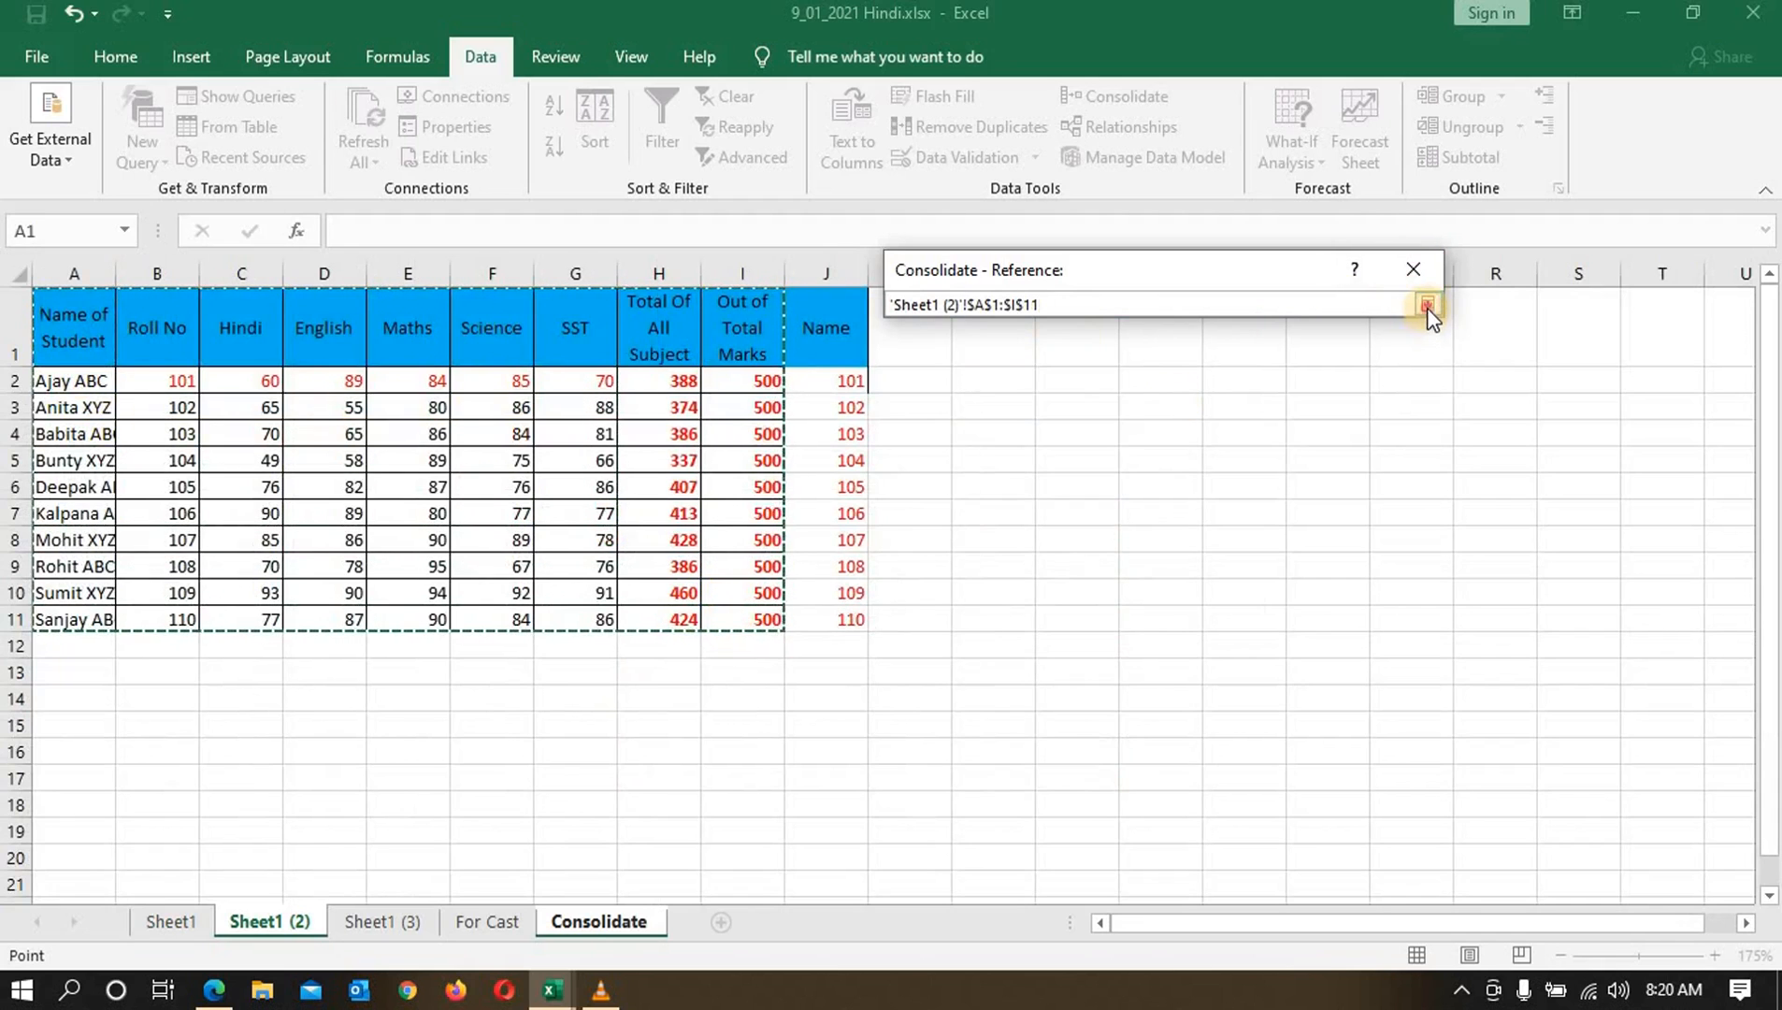
left_click(1427, 306)
left_click(1394, 446)
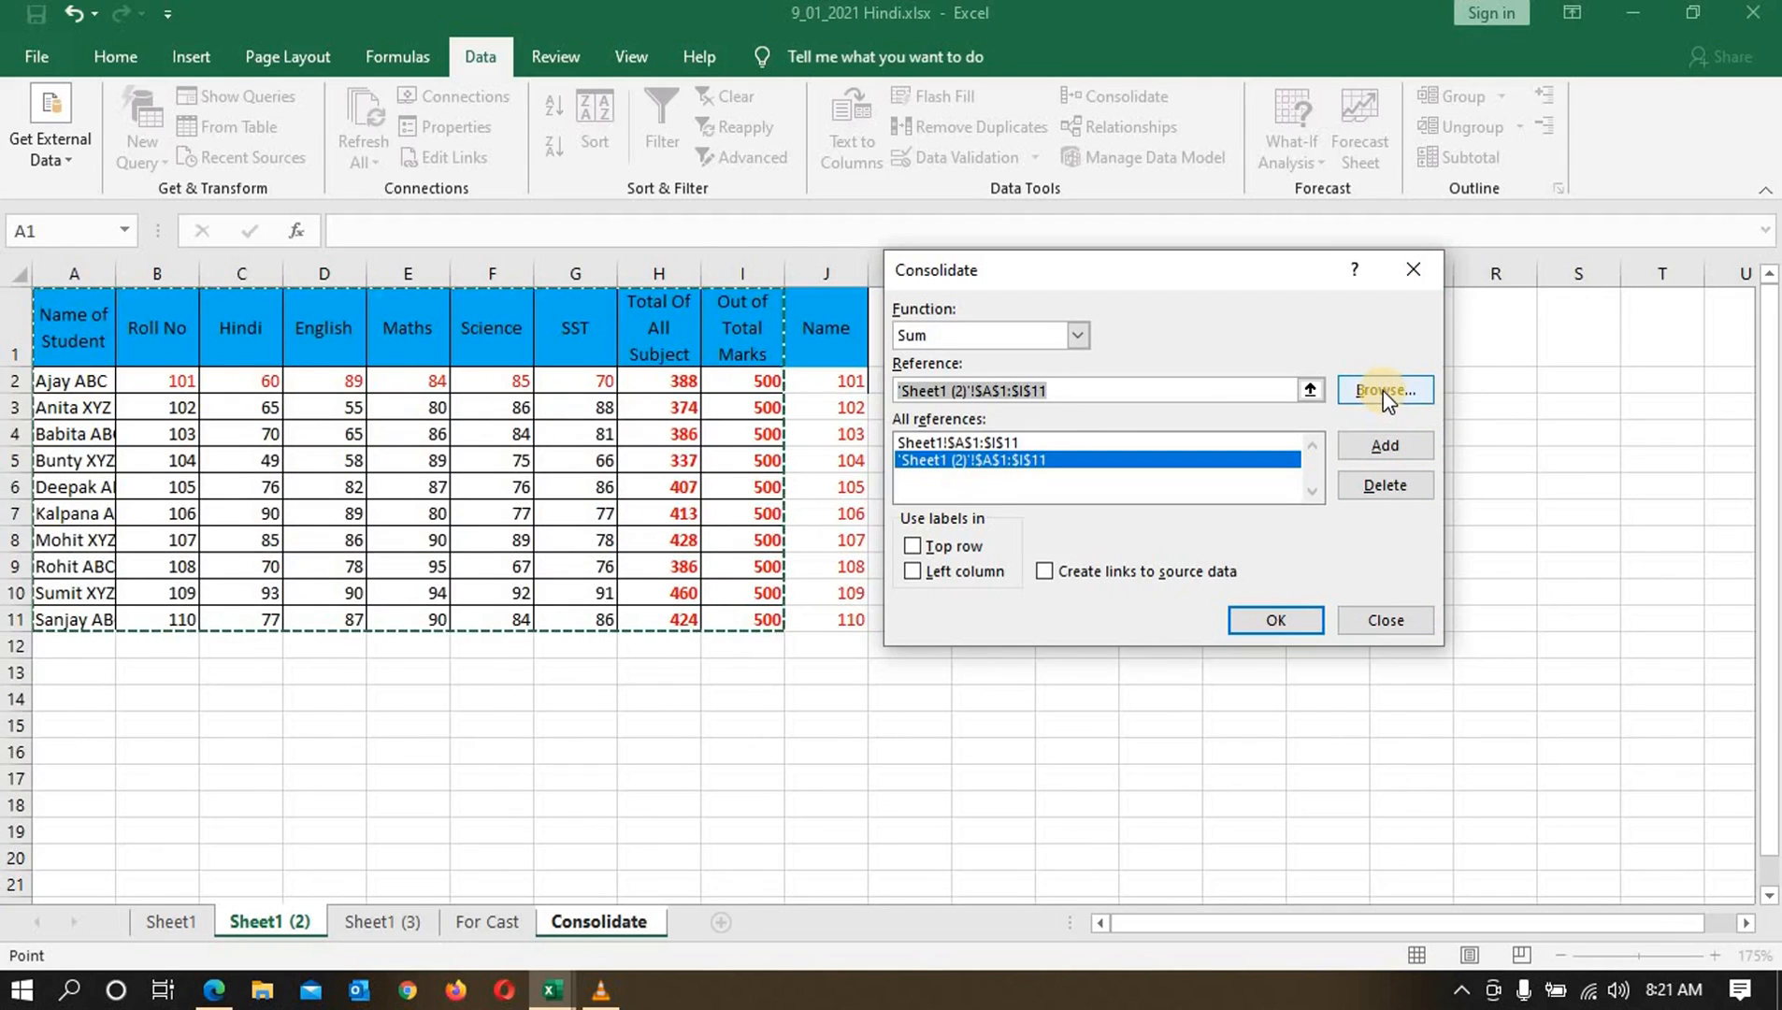
Step: Add the marks table 'Sheet1 (3)'!$A$1:$I$11 as the third reference to consolidate
left_click(1310, 390)
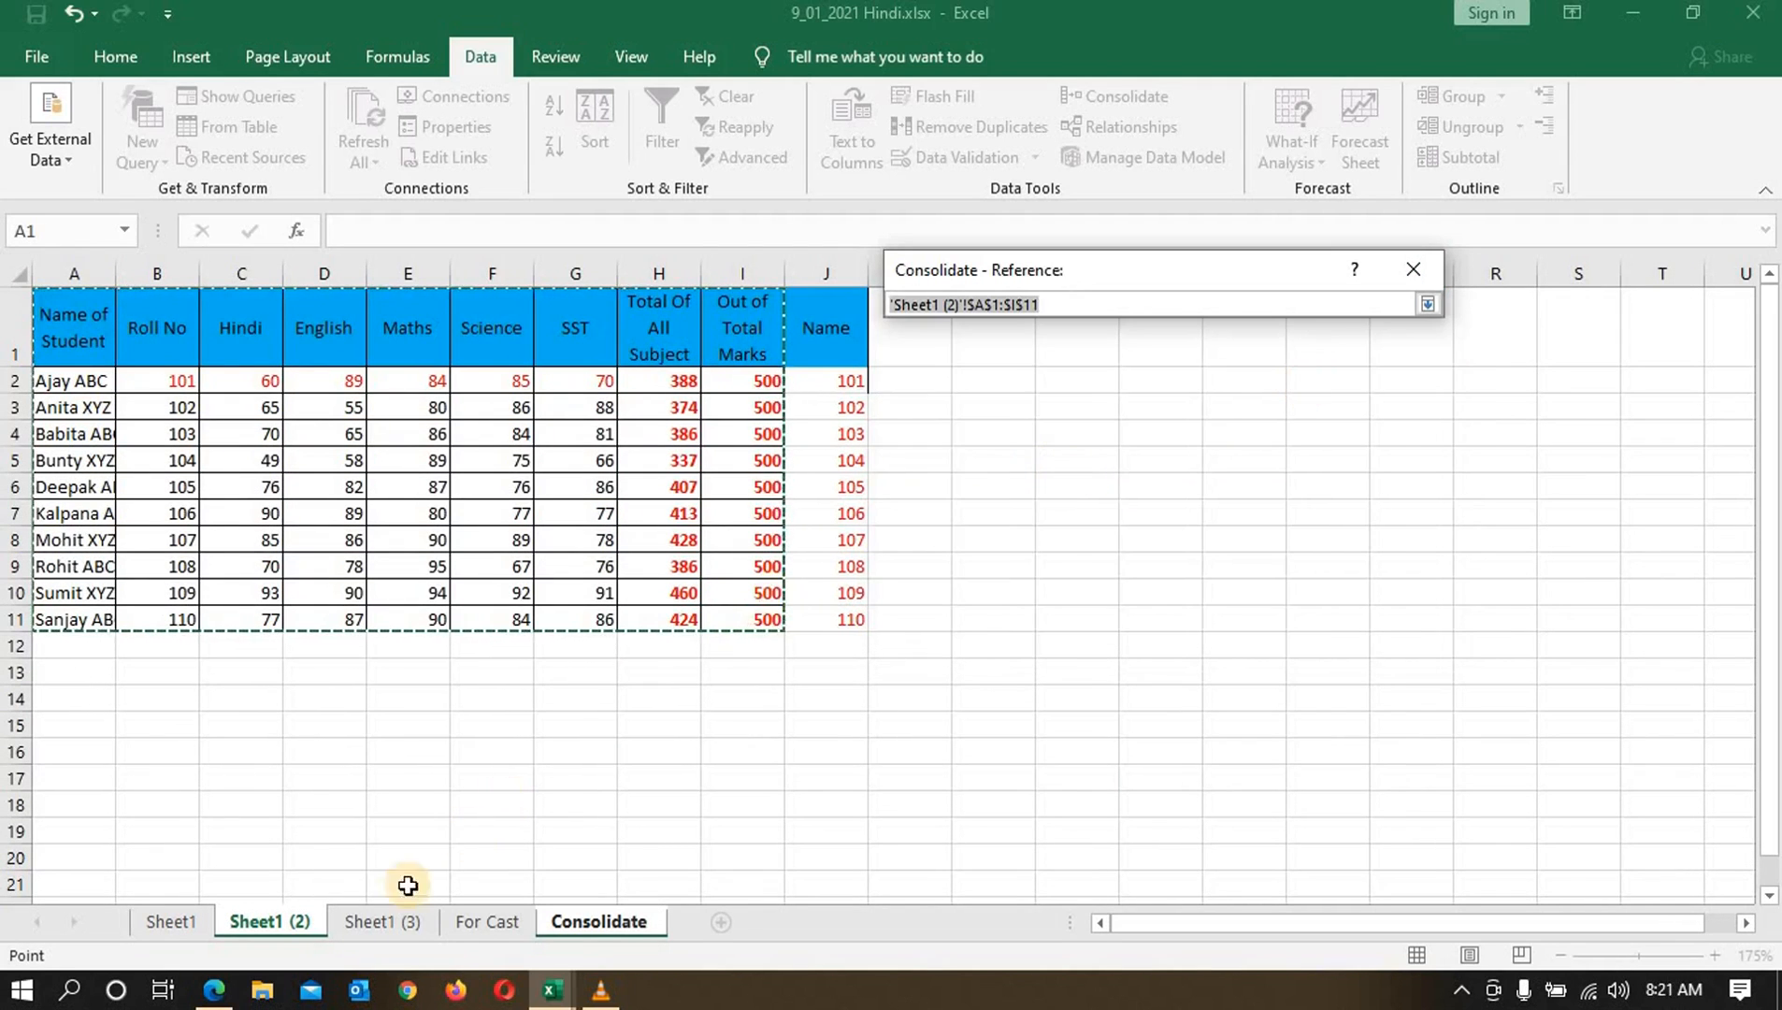
left_click(384, 921)
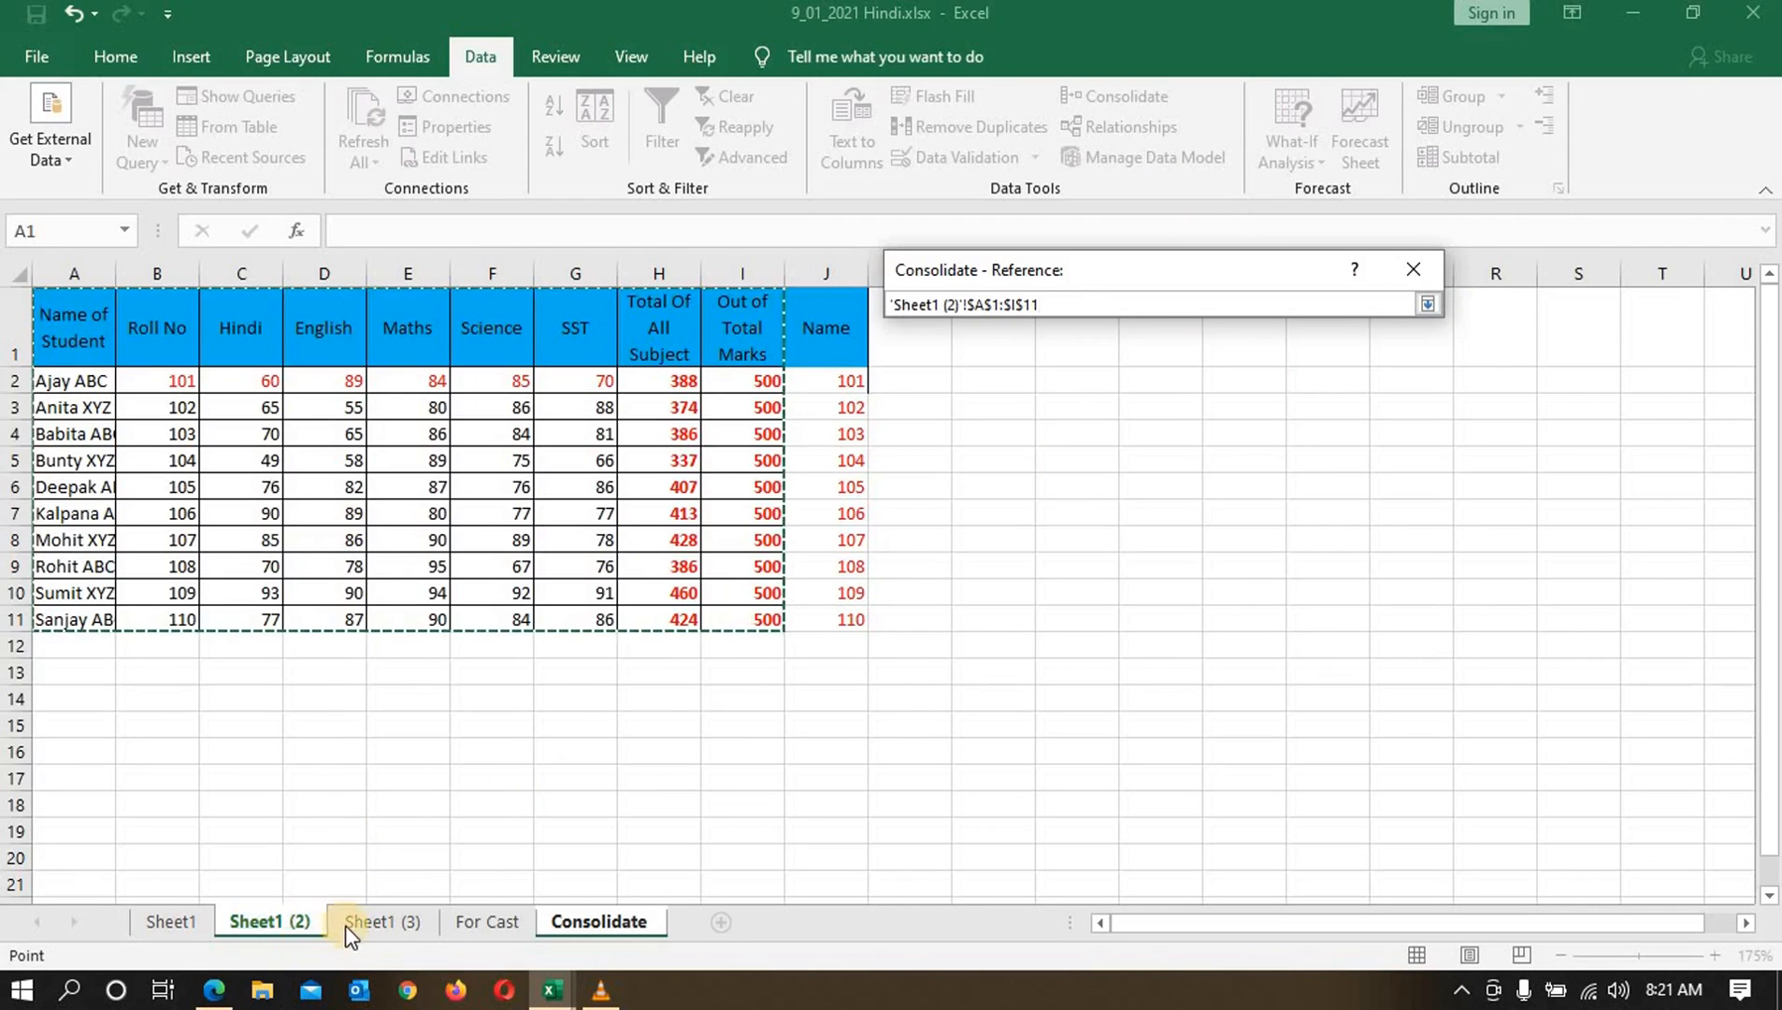
left_click(1424, 308)
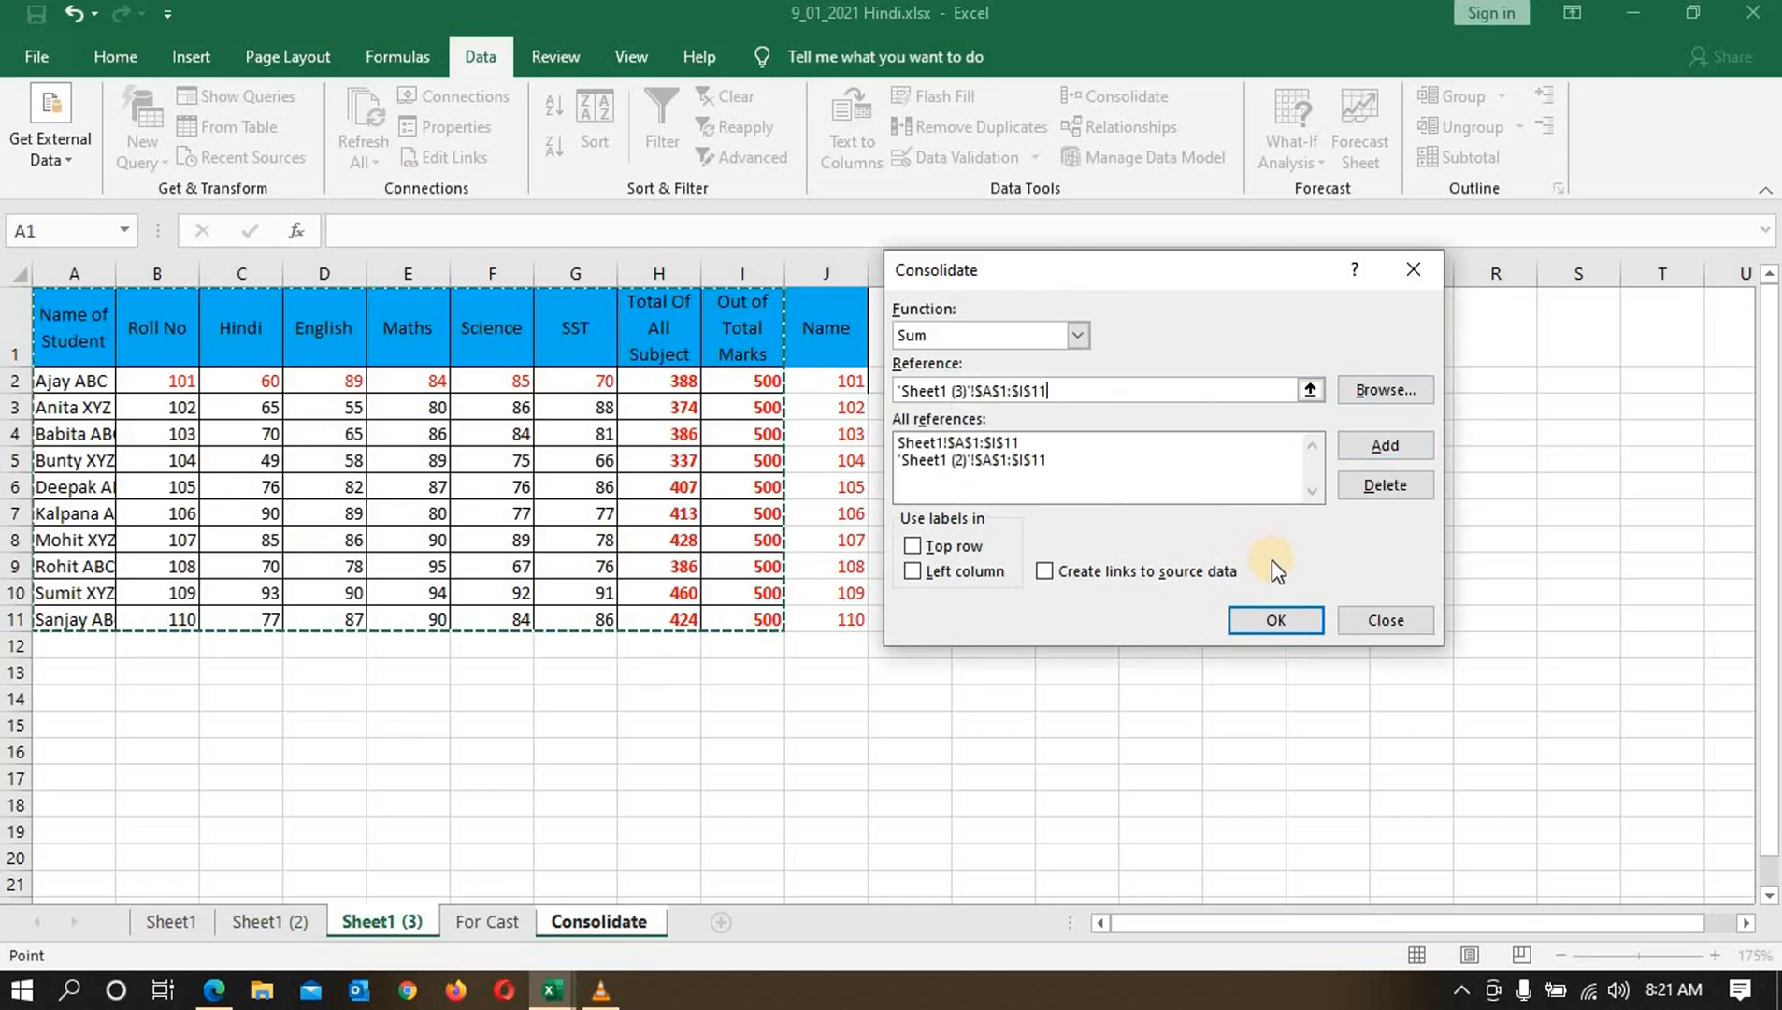
left_click(1393, 449)
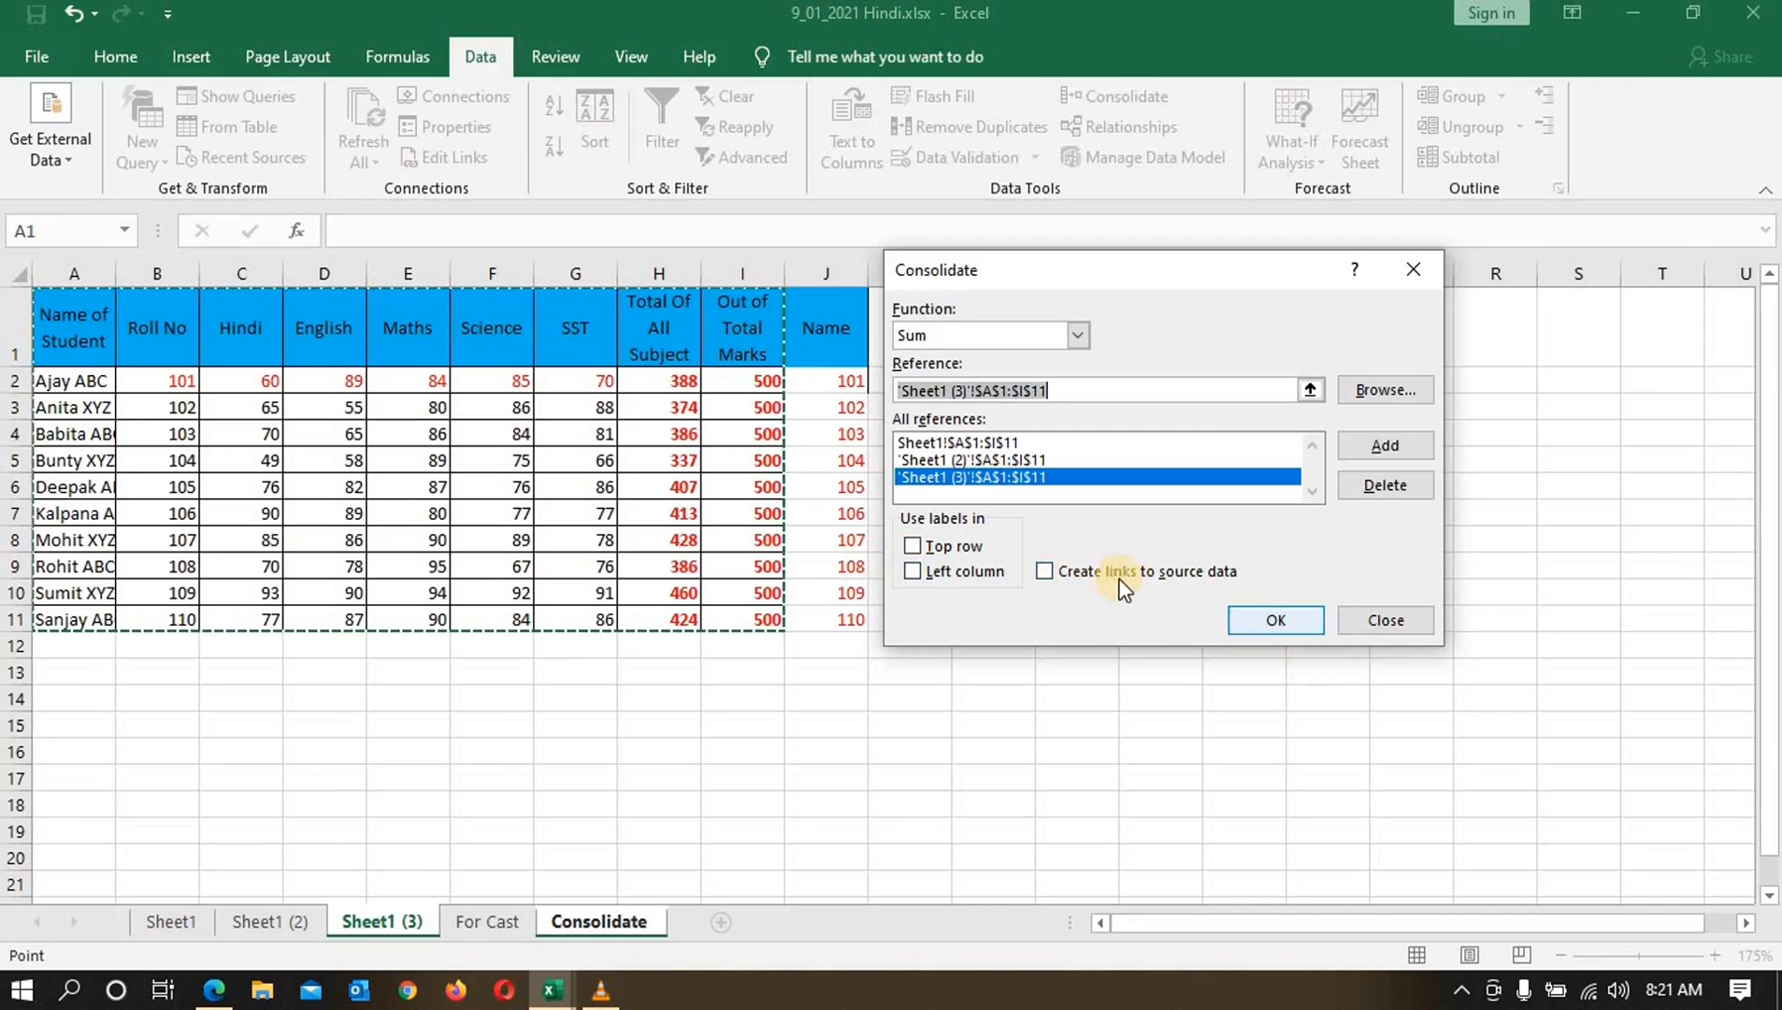
Step: Use labels from the top row and left column, create links to the source data, and run the consolidation
left_click(953, 545)
left_click(963, 578)
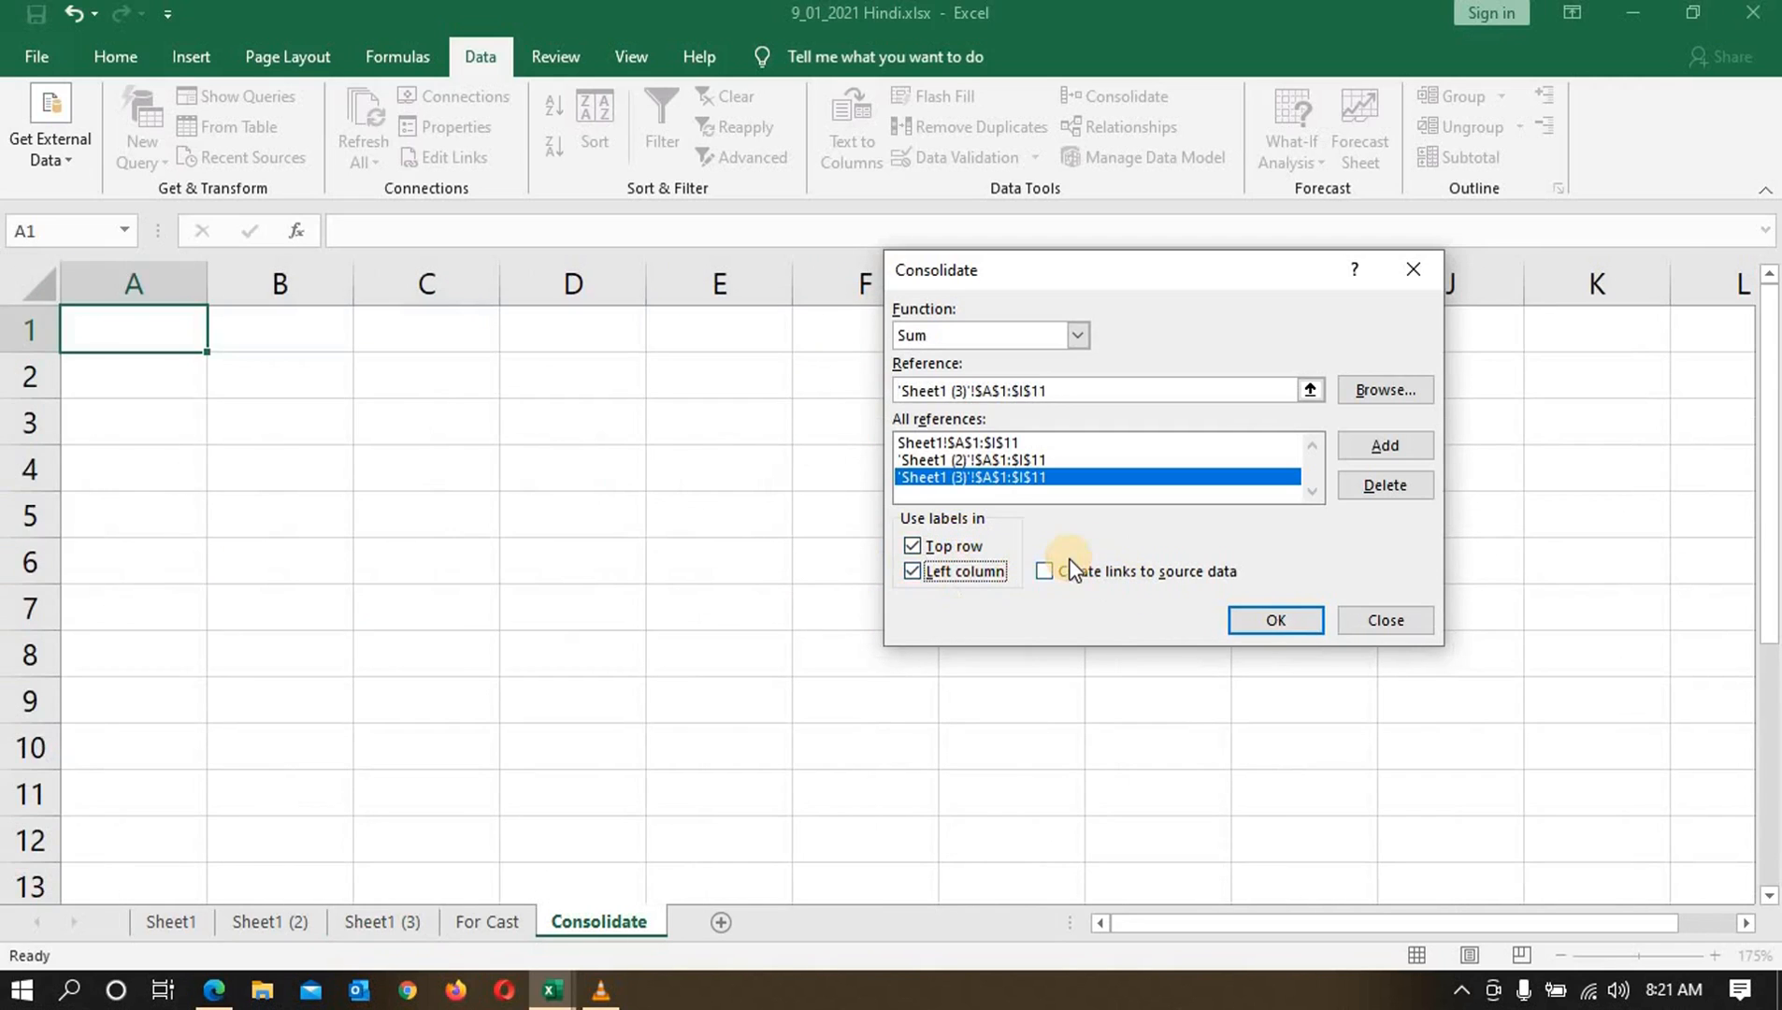
left_click(1064, 572)
left_click(1273, 620)
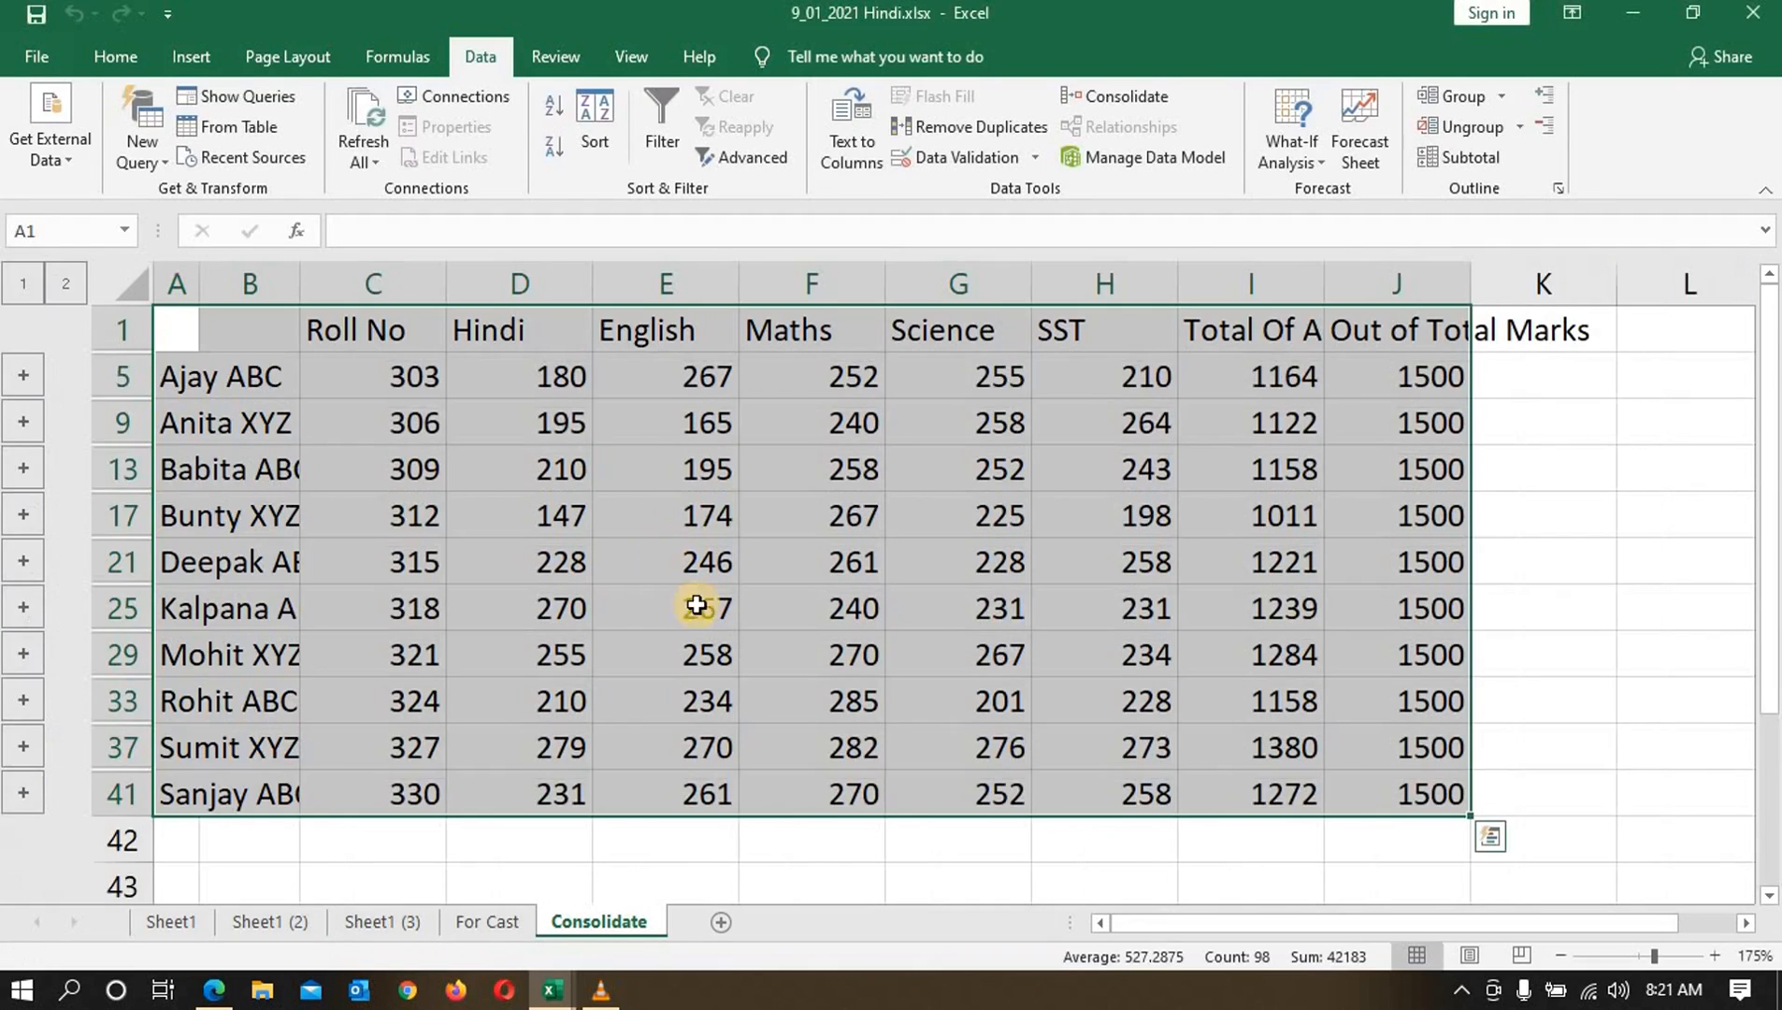
Step: Check the sum formula in C5 and expand the first student's outline group to inspect its source rows, and collapse it again
left_click(1571, 460)
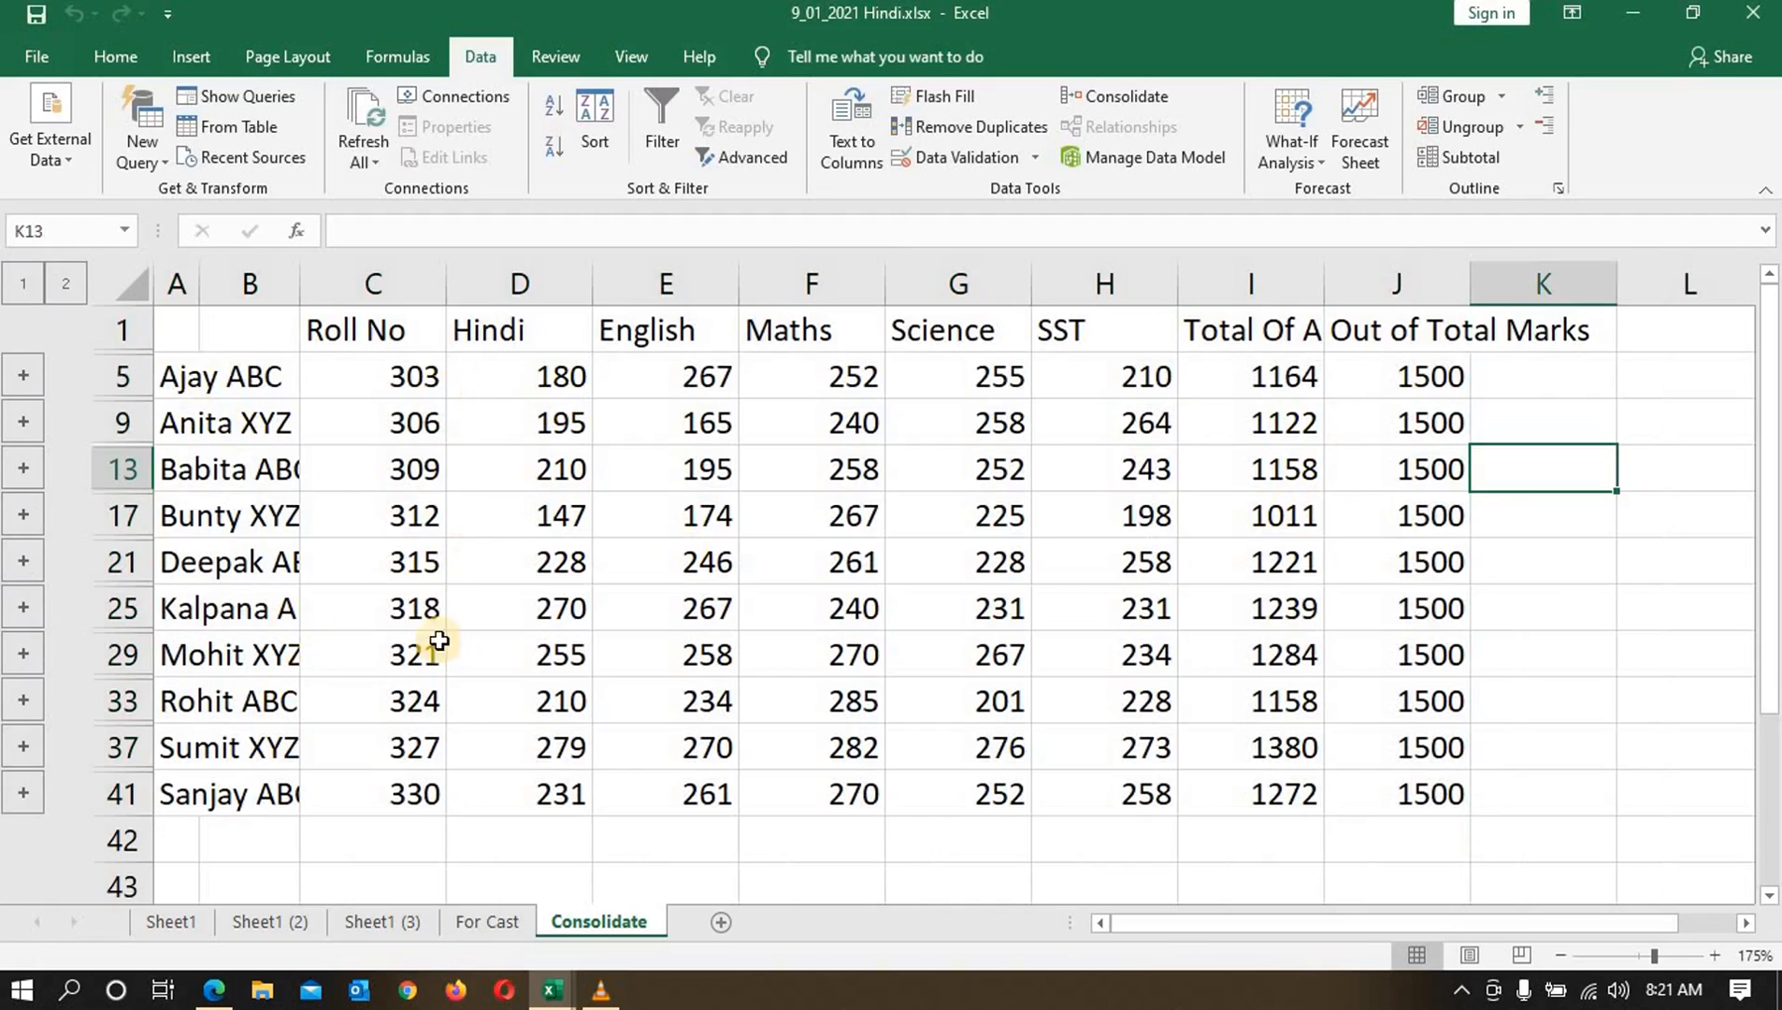
left_click(402, 375)
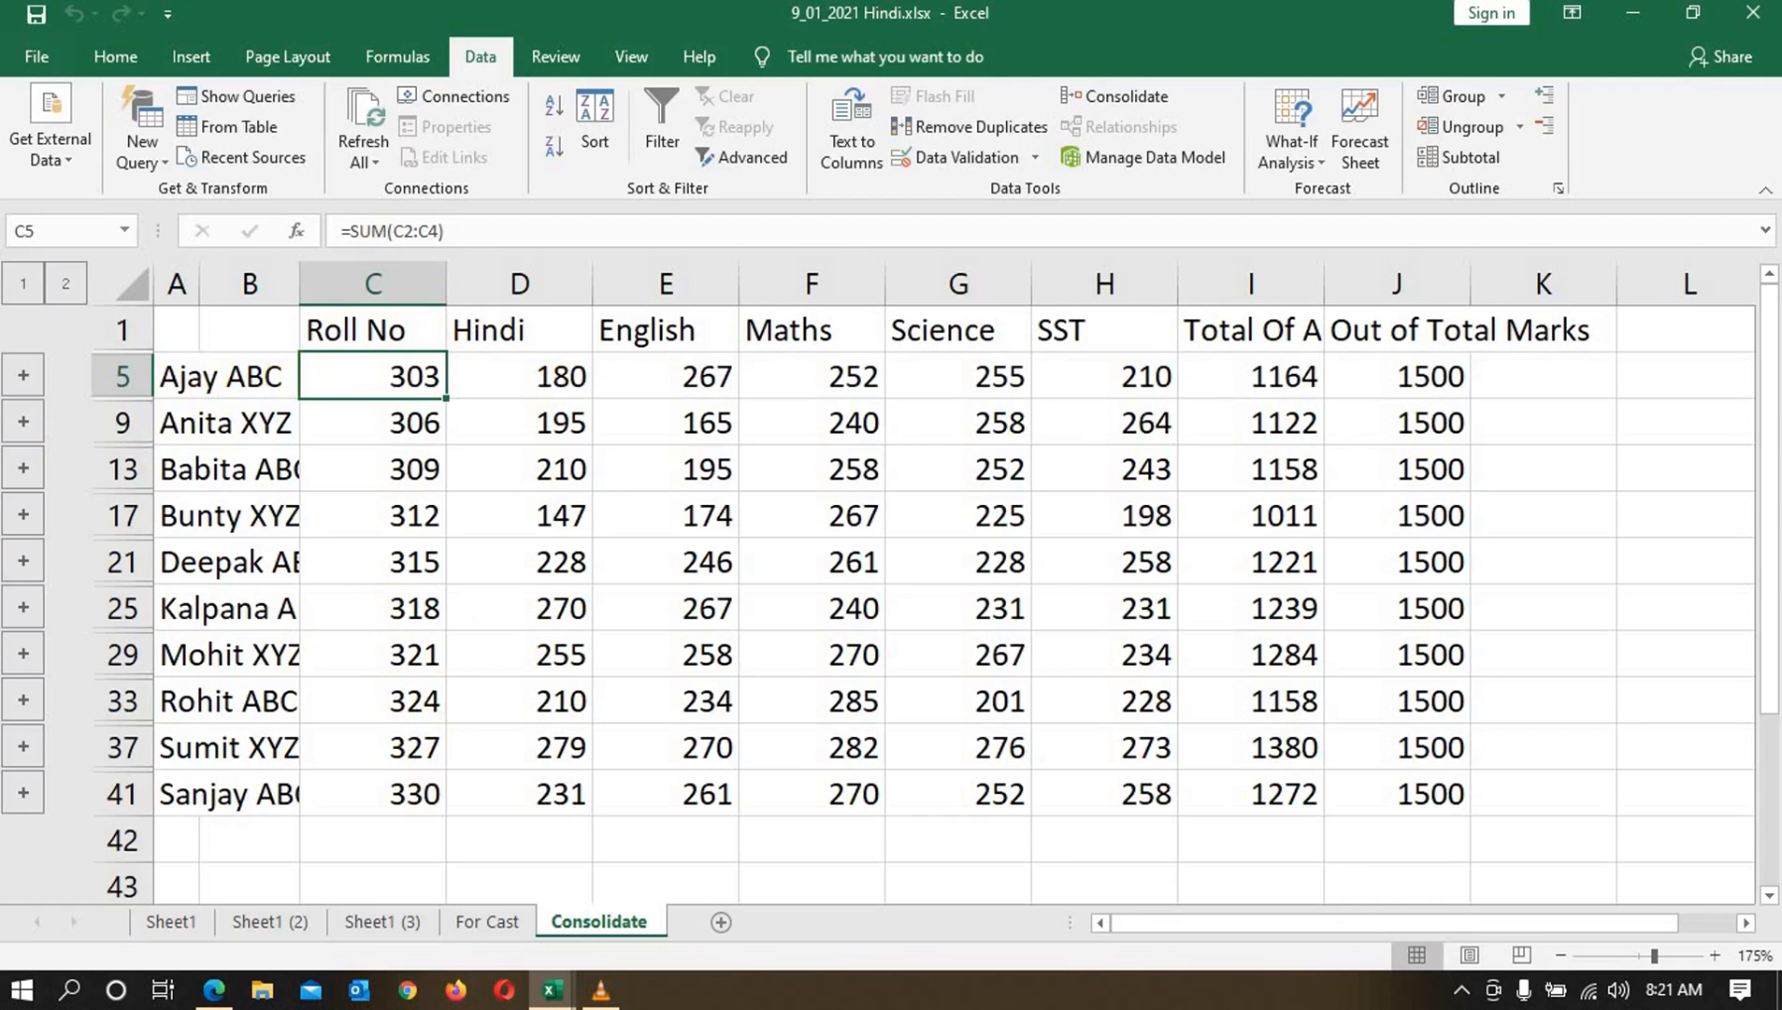
left_click(20, 376)
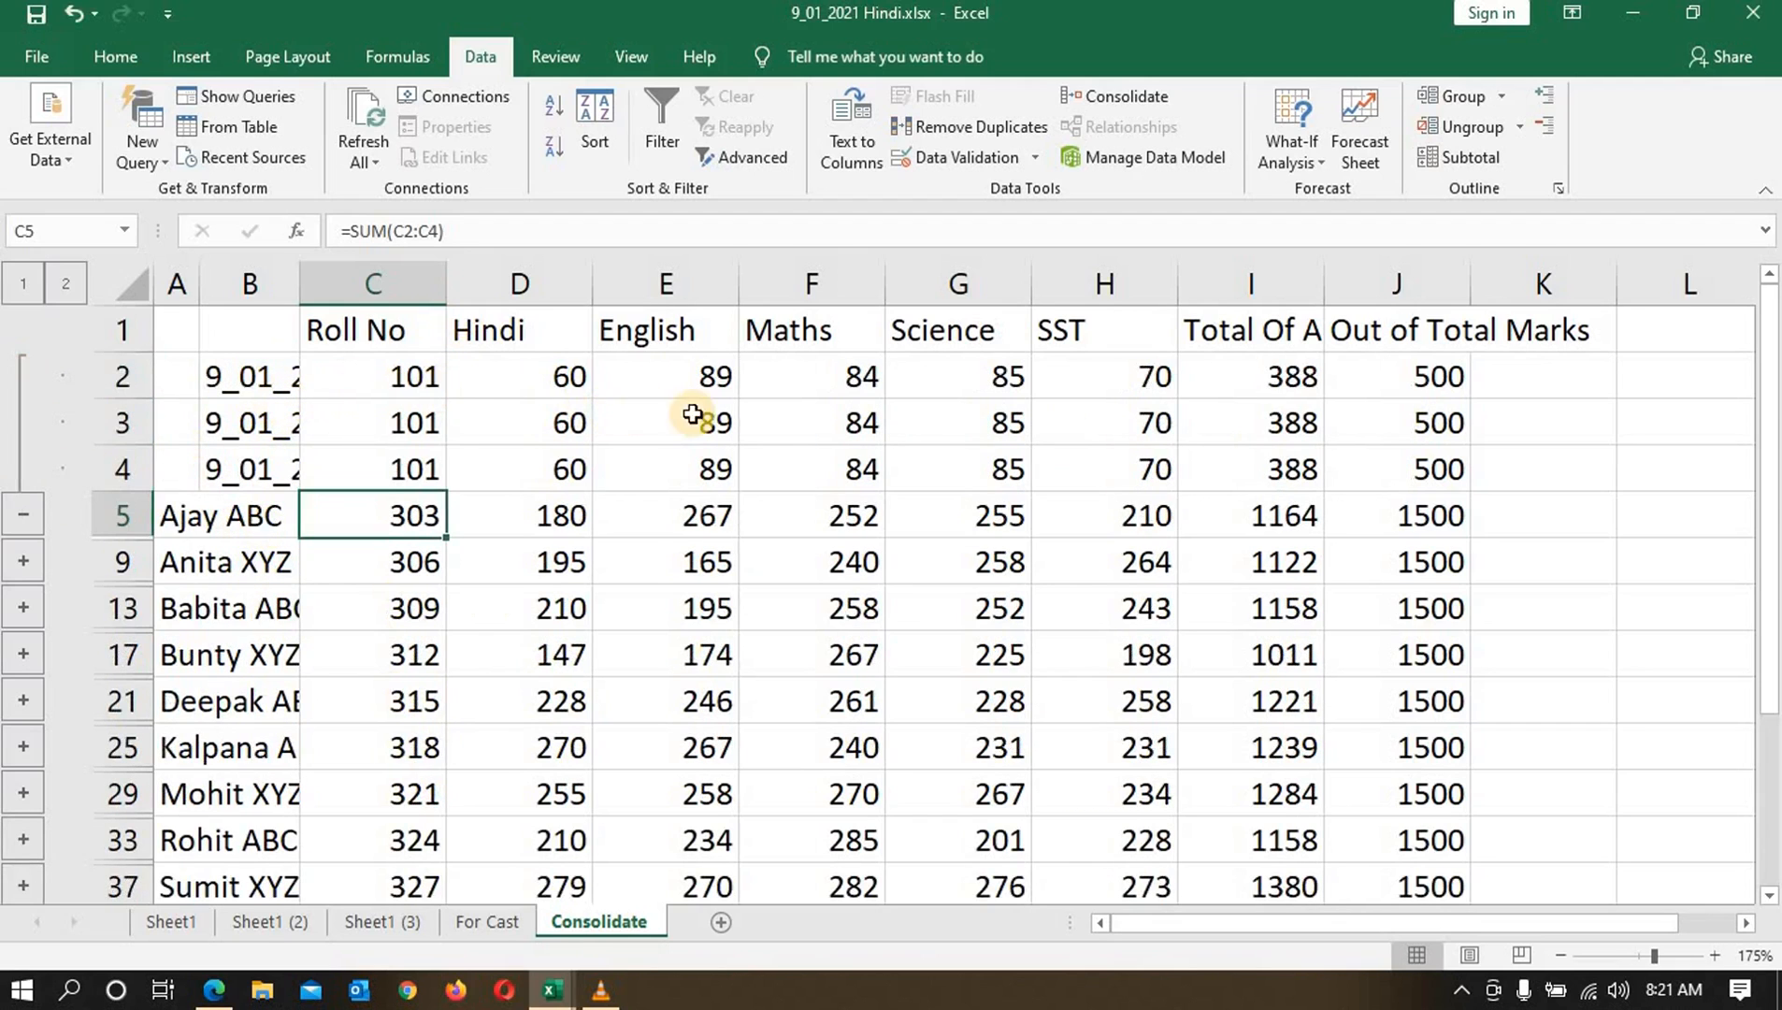
left_click(34, 516)
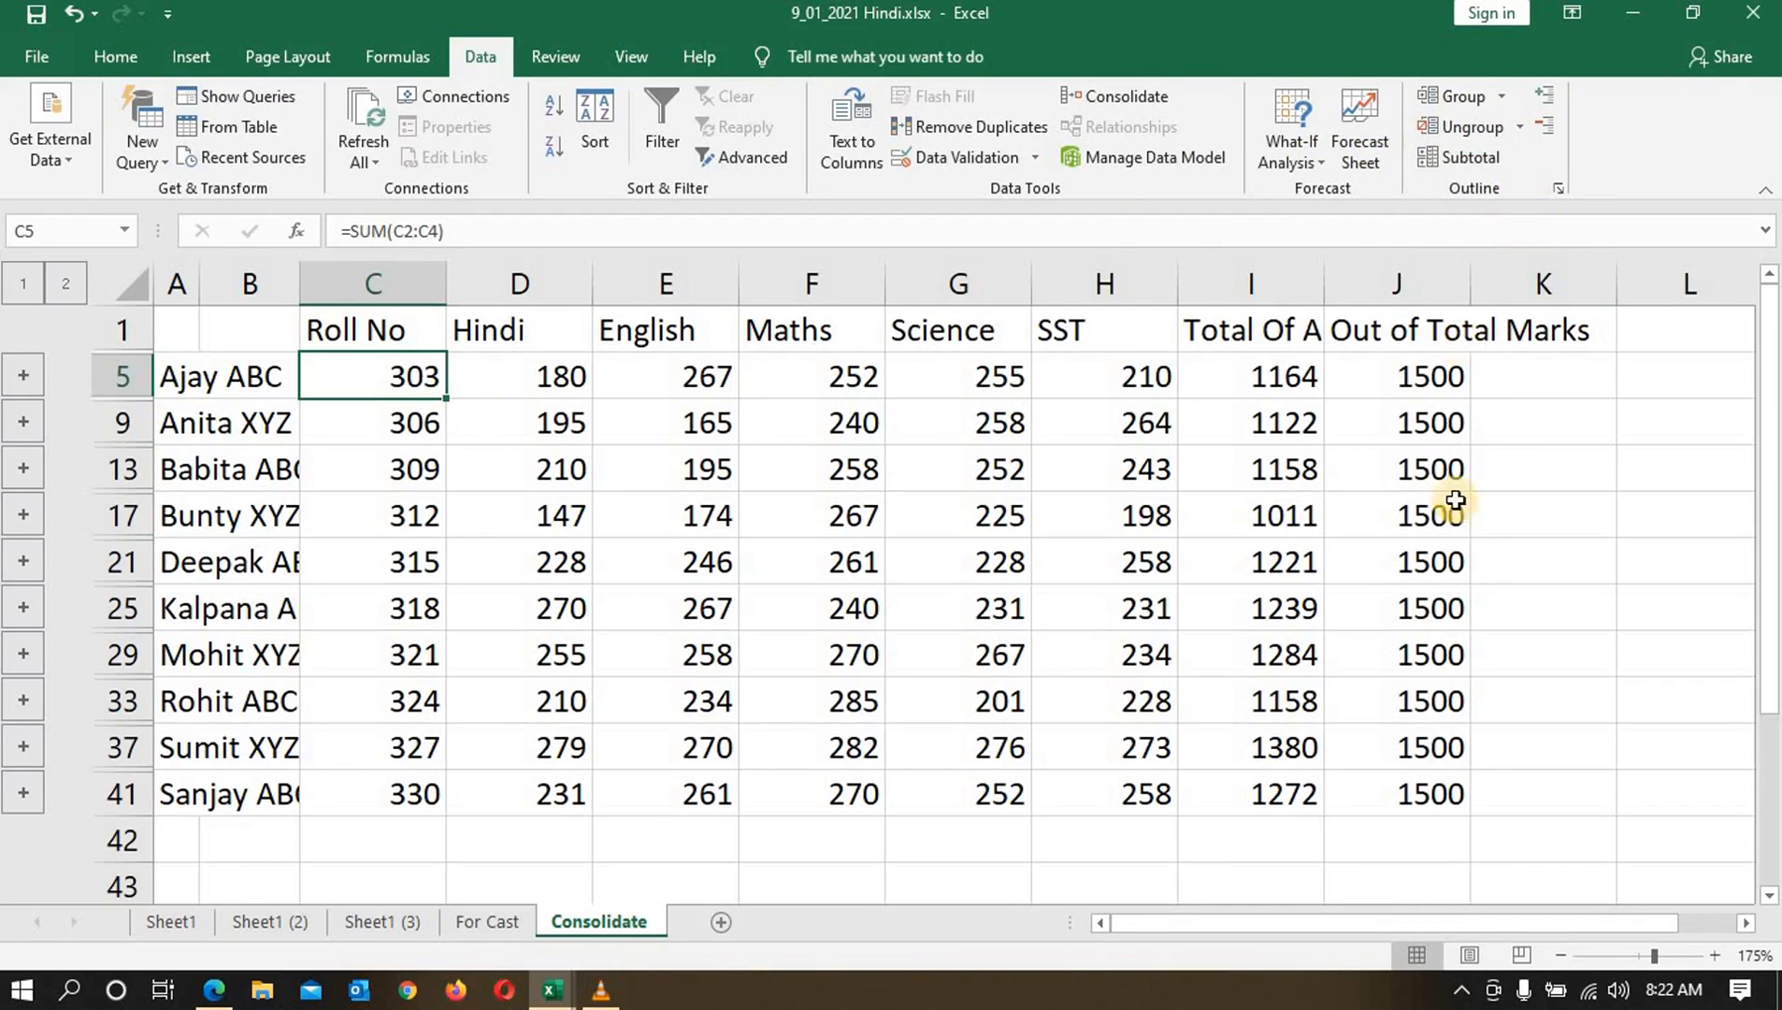
Step: On the For Cast sheet, add a scenario named Min with the item amounts C3:C9 as changing cells
left_click(475, 922)
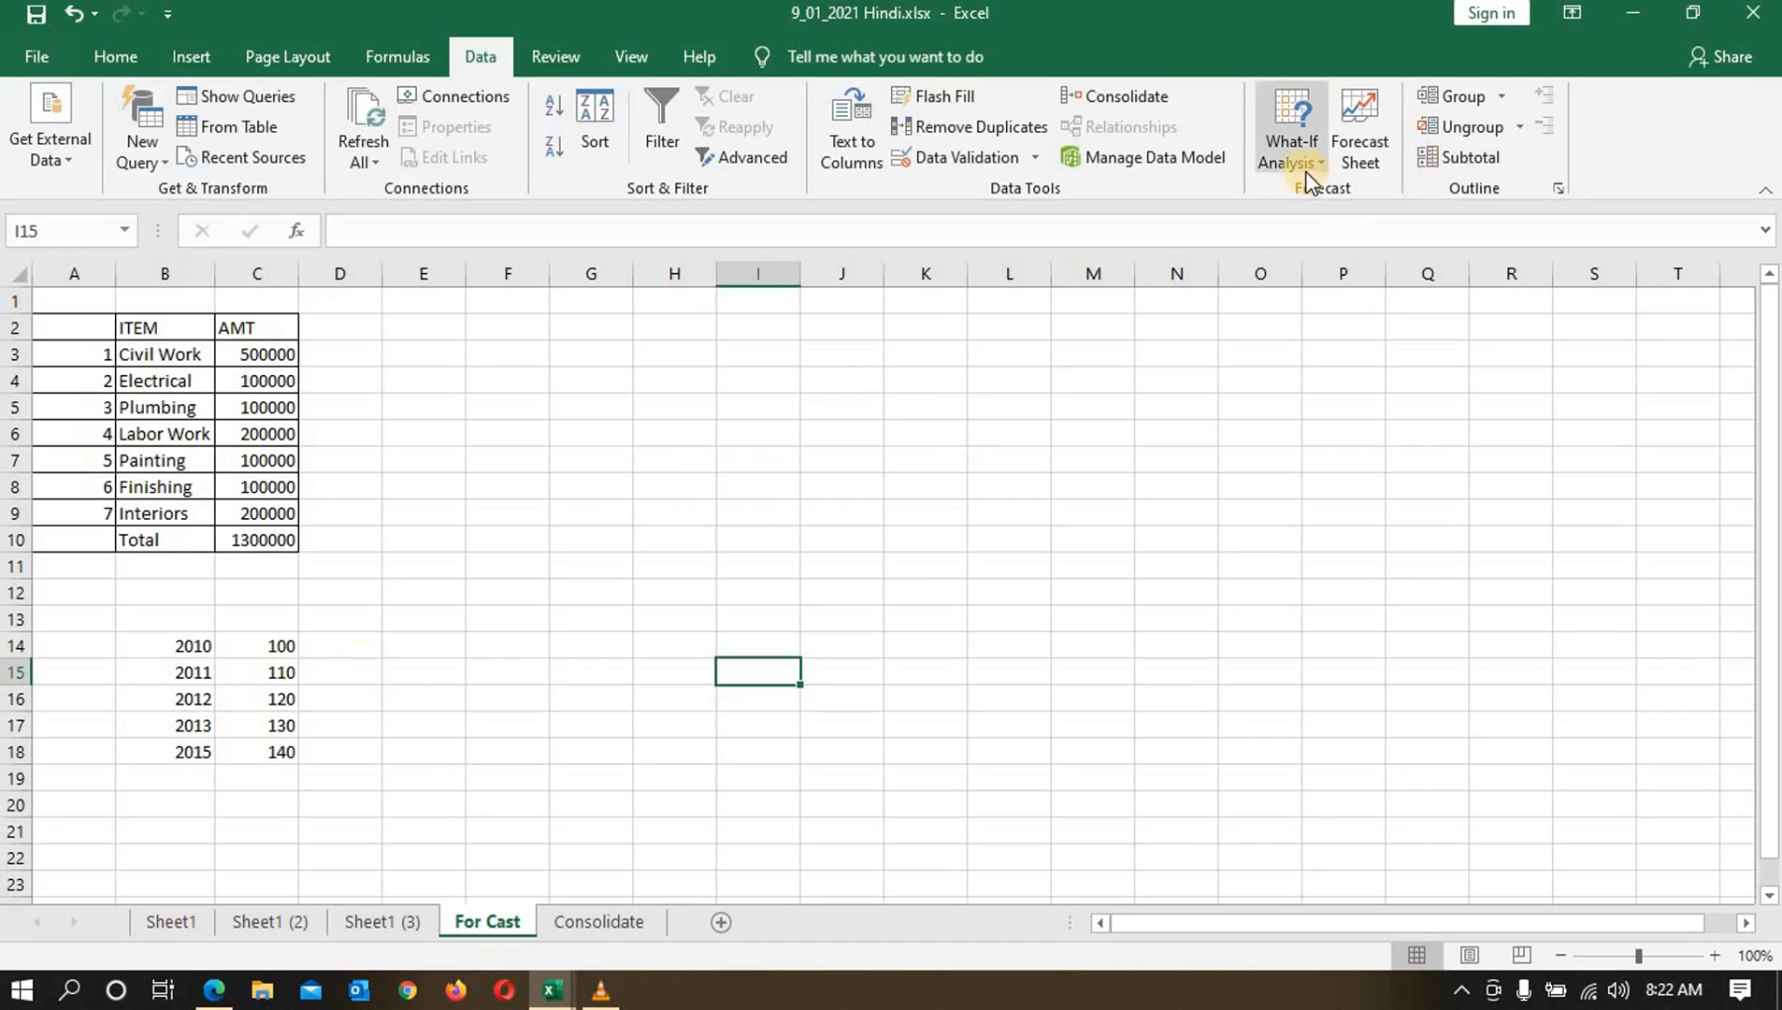
left_click_drag(247, 354, 286, 514)
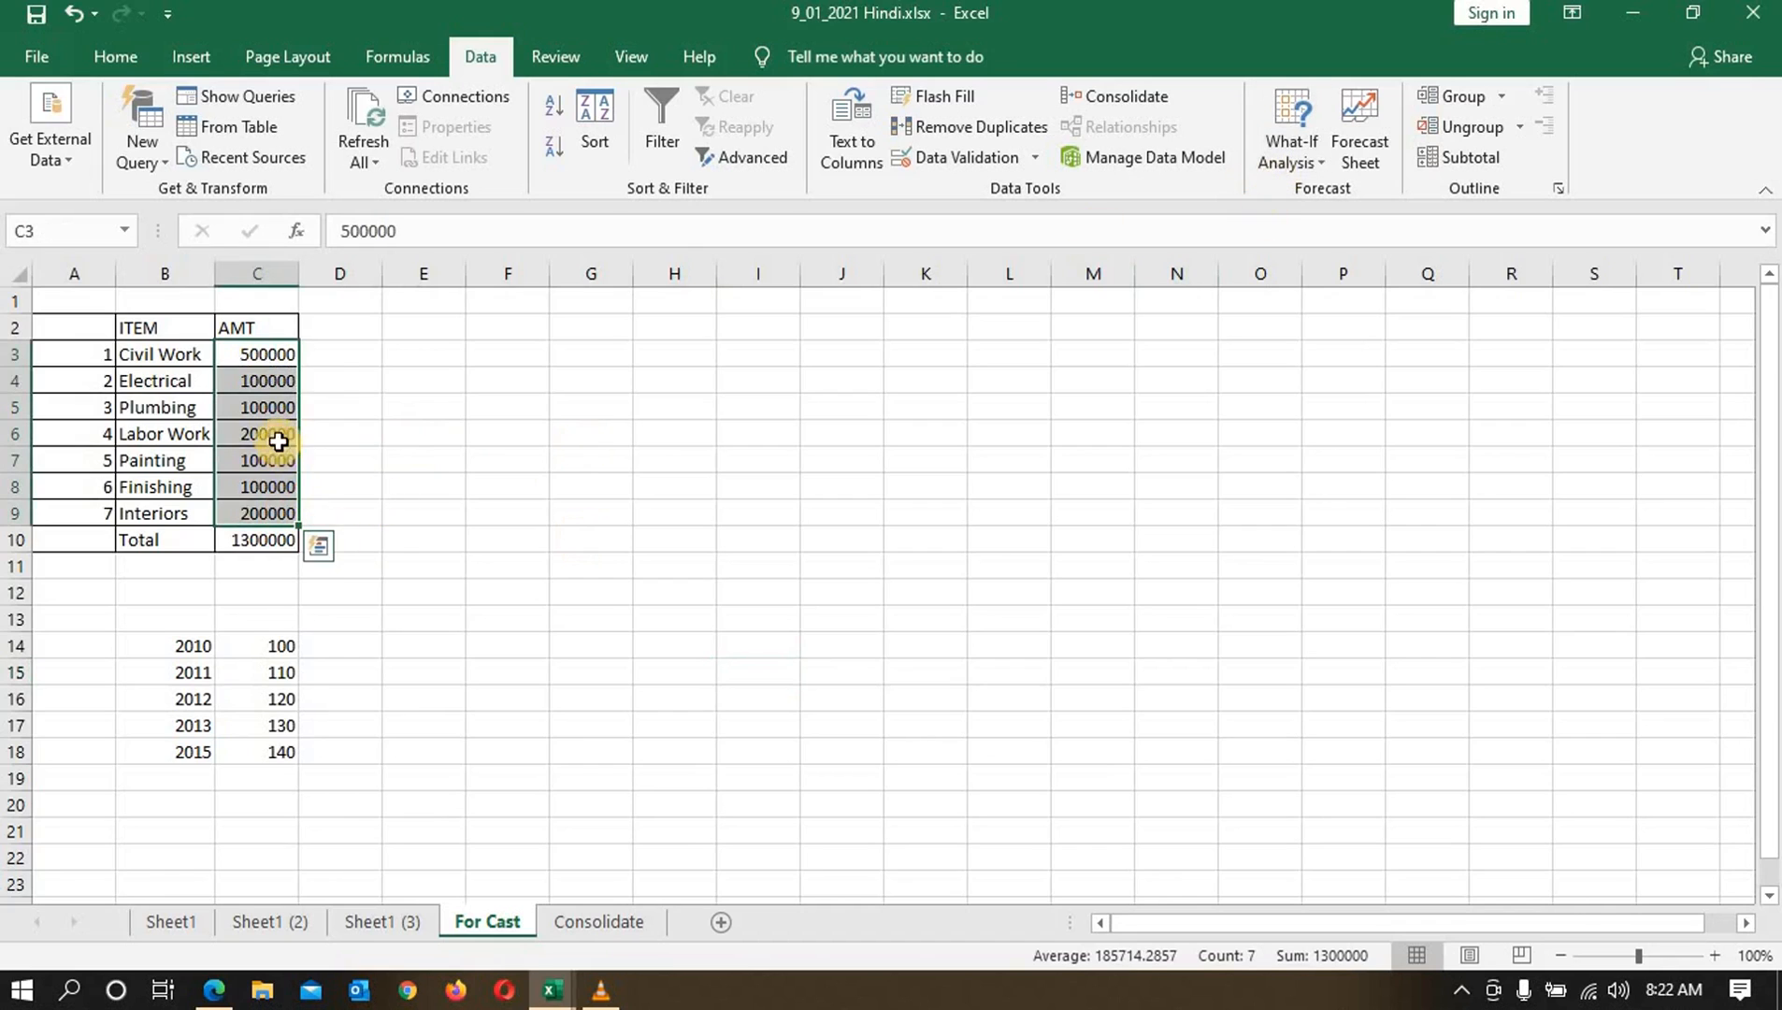
left_click(1291, 151)
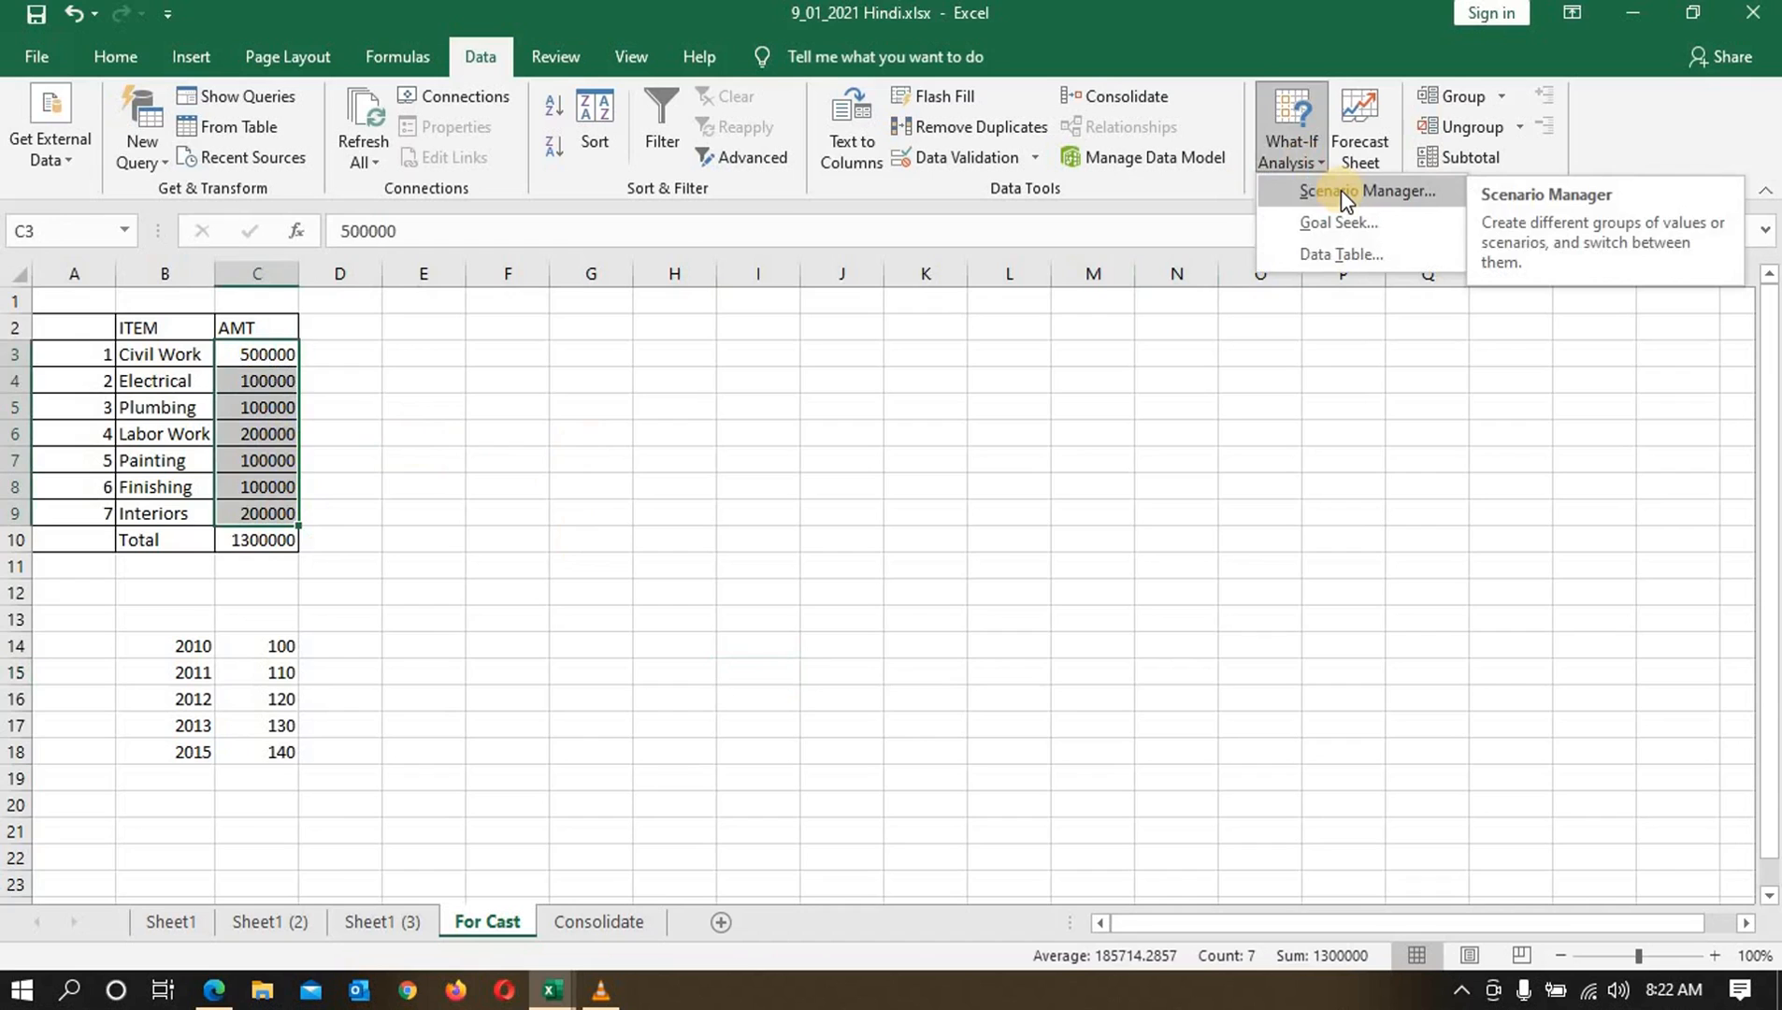
left_click(1341, 190)
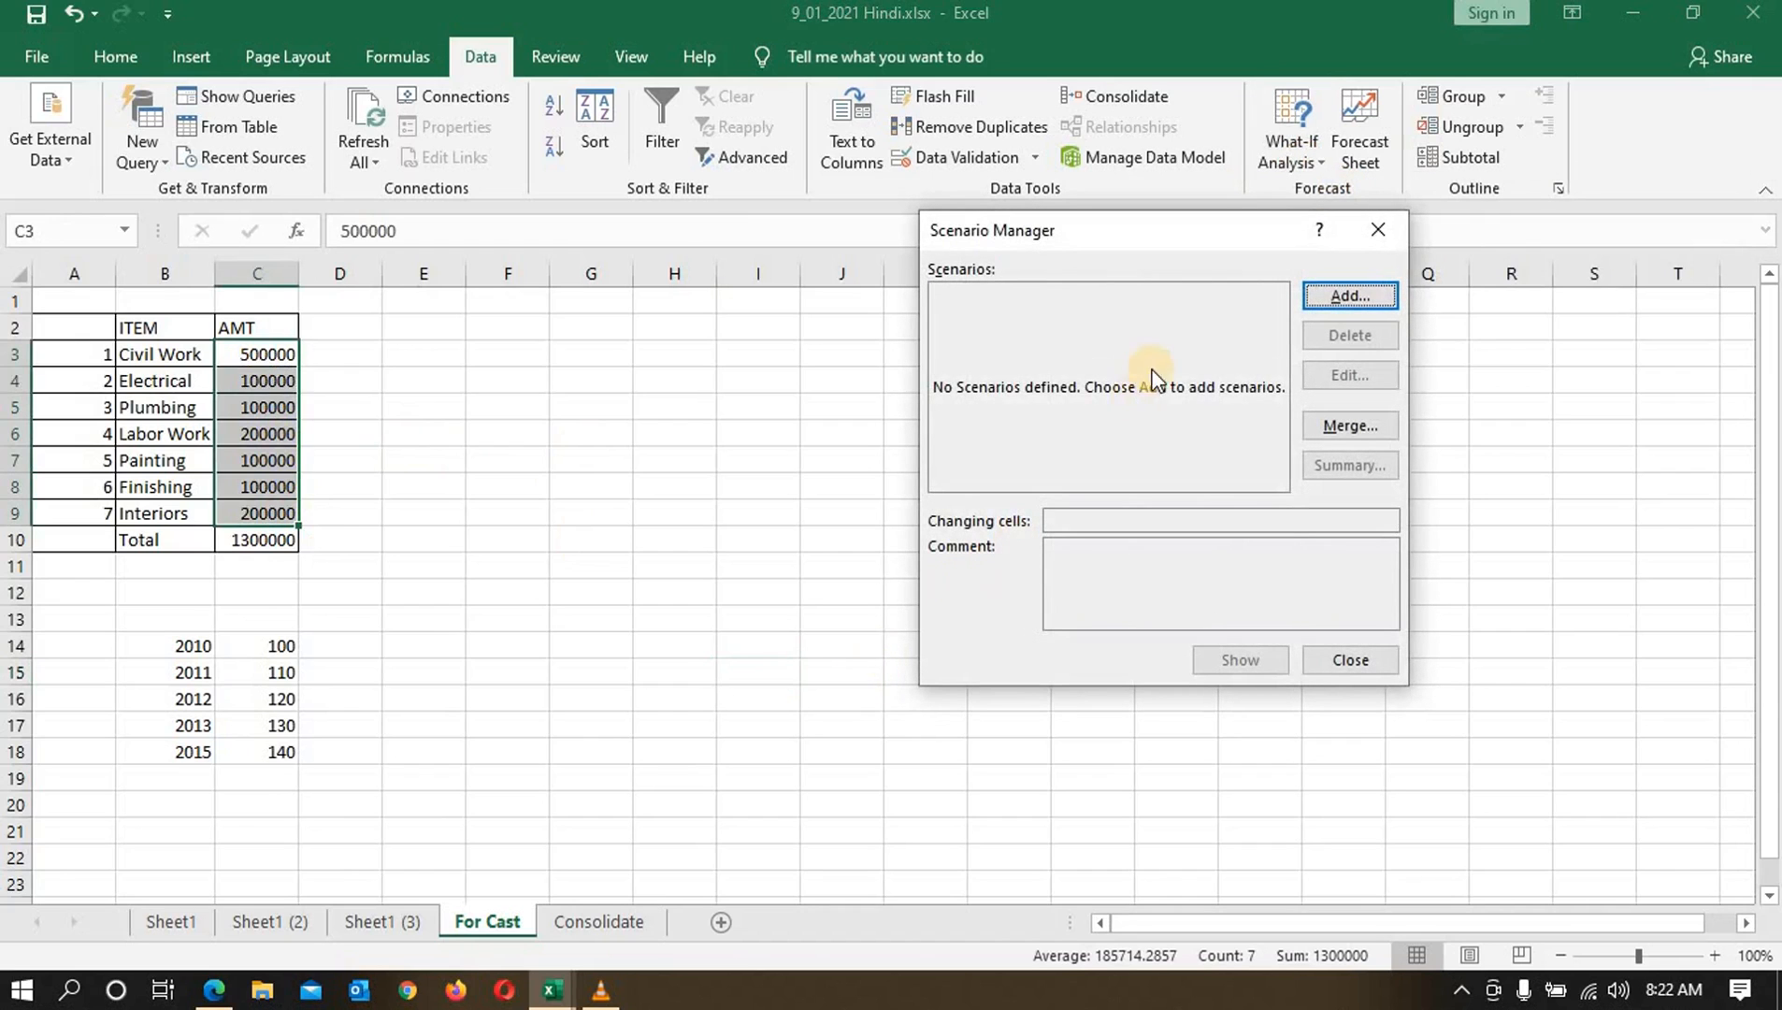
left_click(1350, 295)
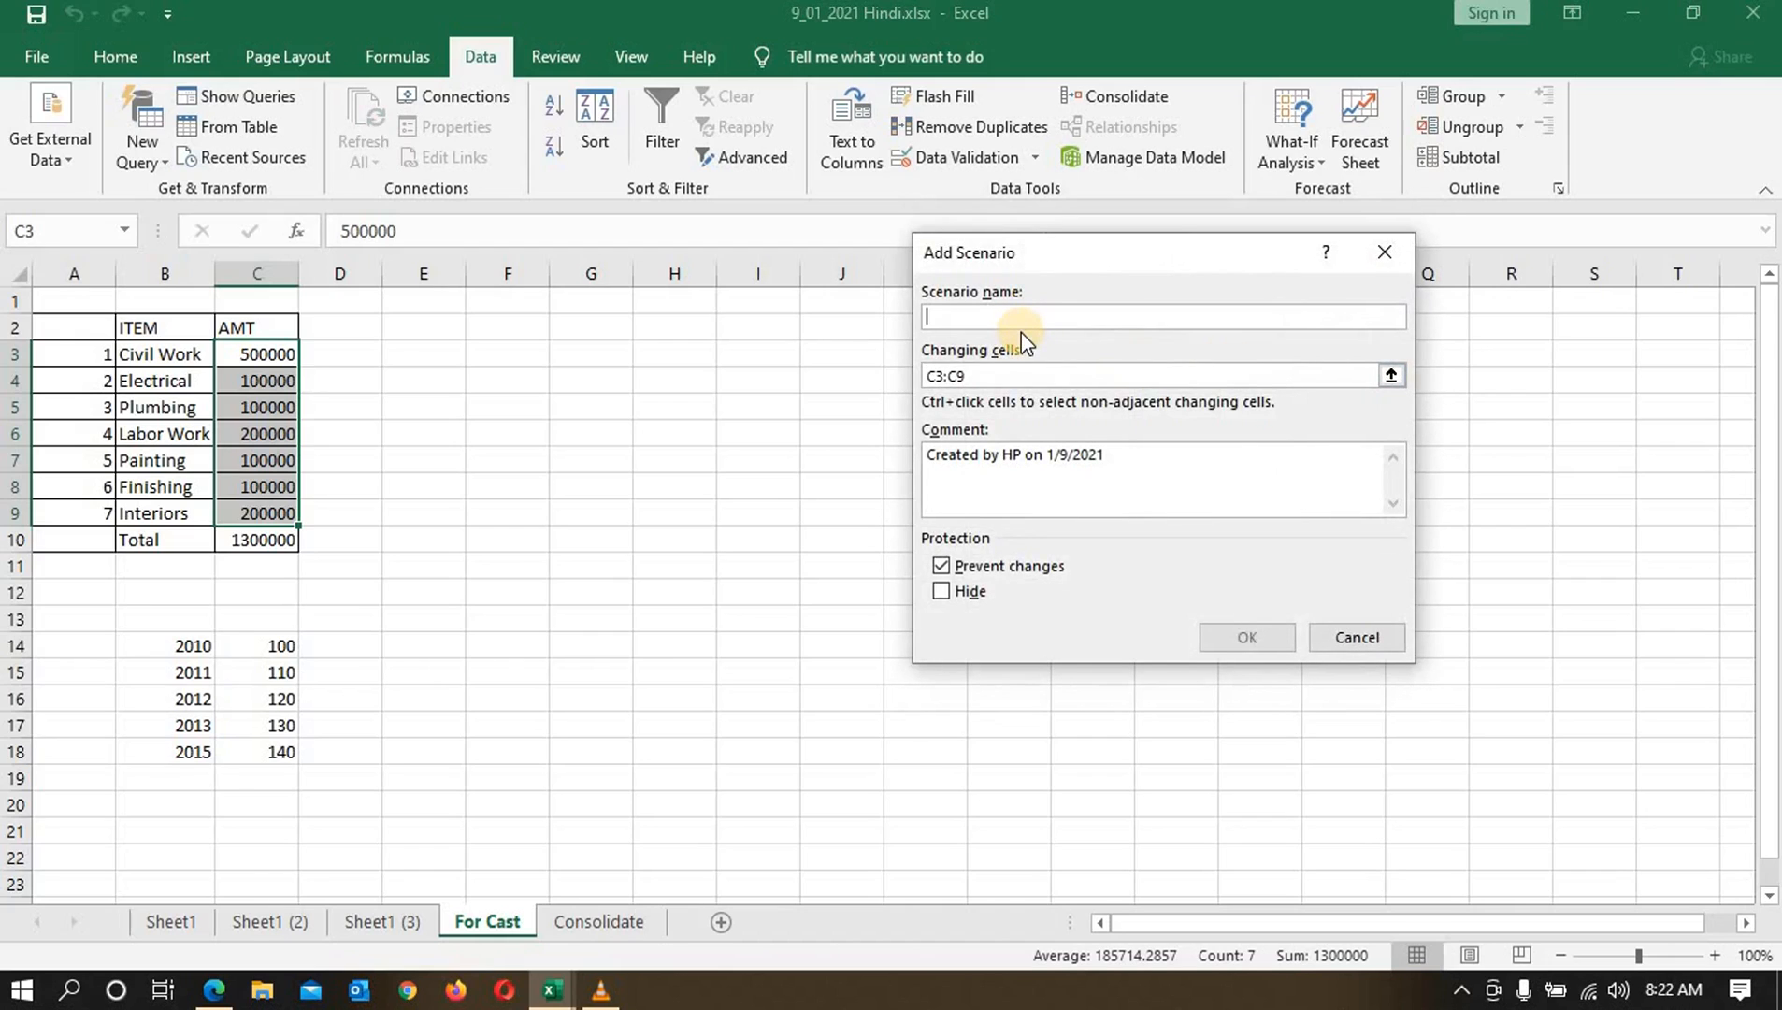
type("Min")
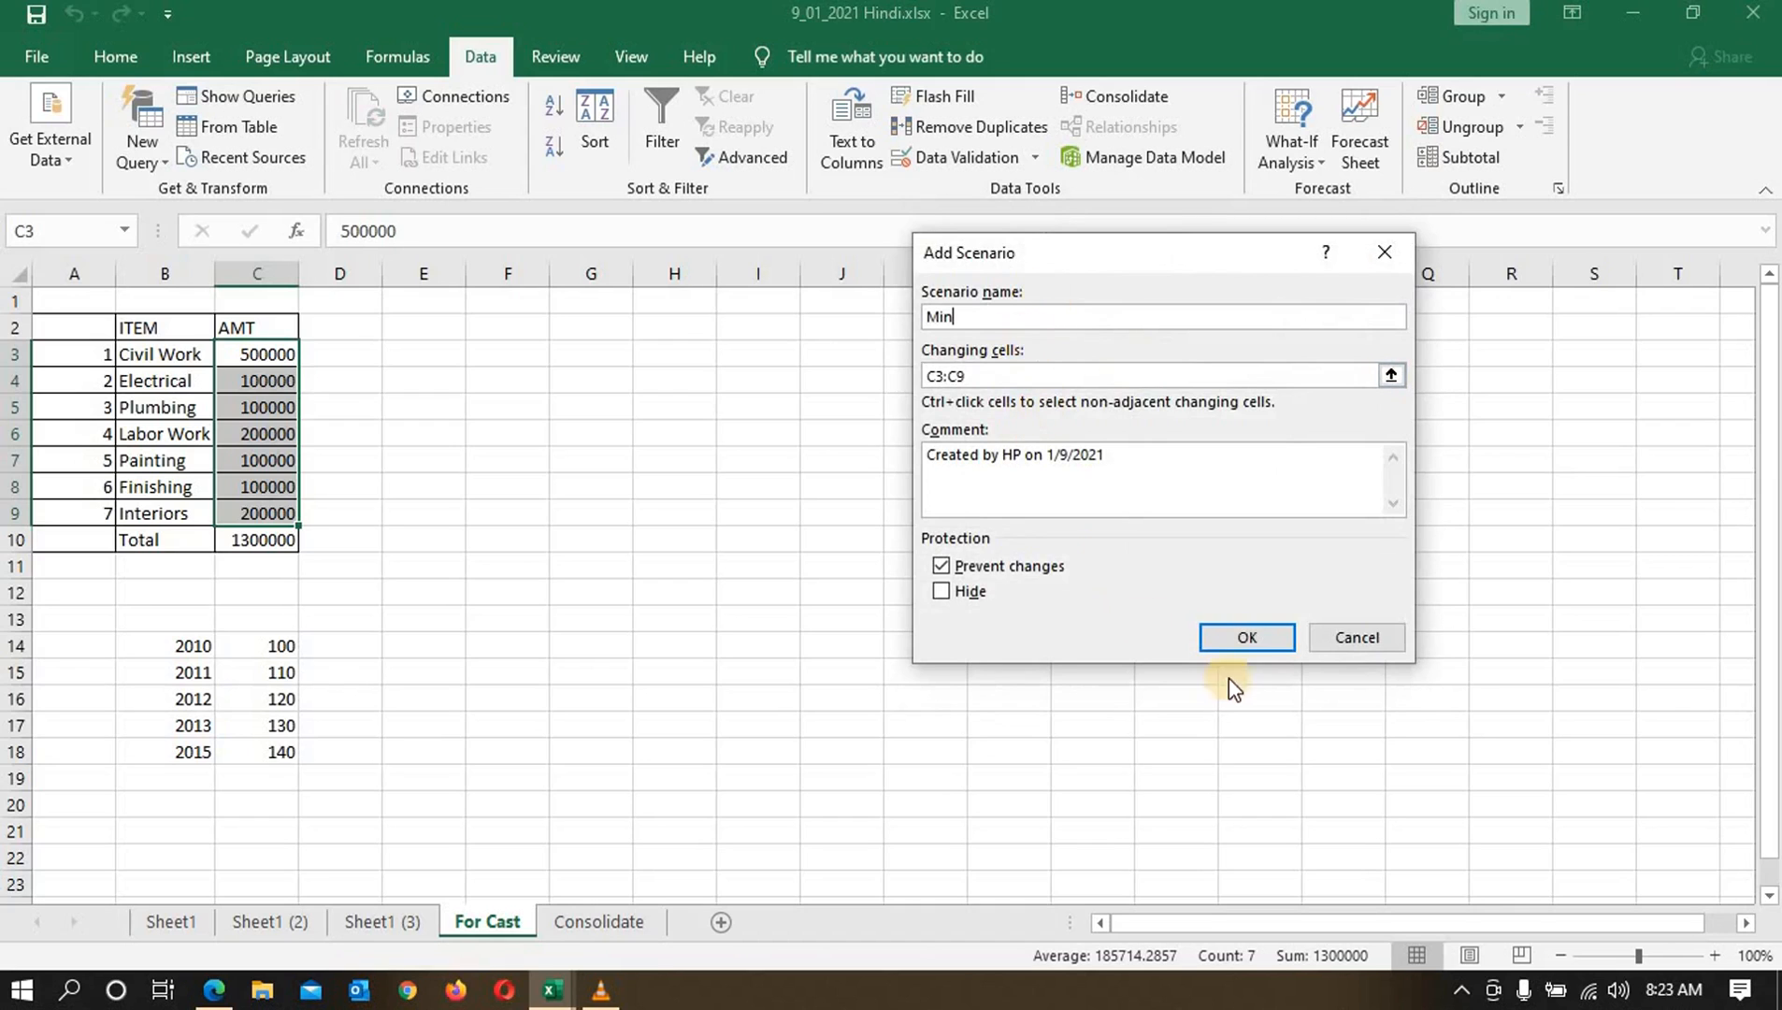
left_click(1253, 637)
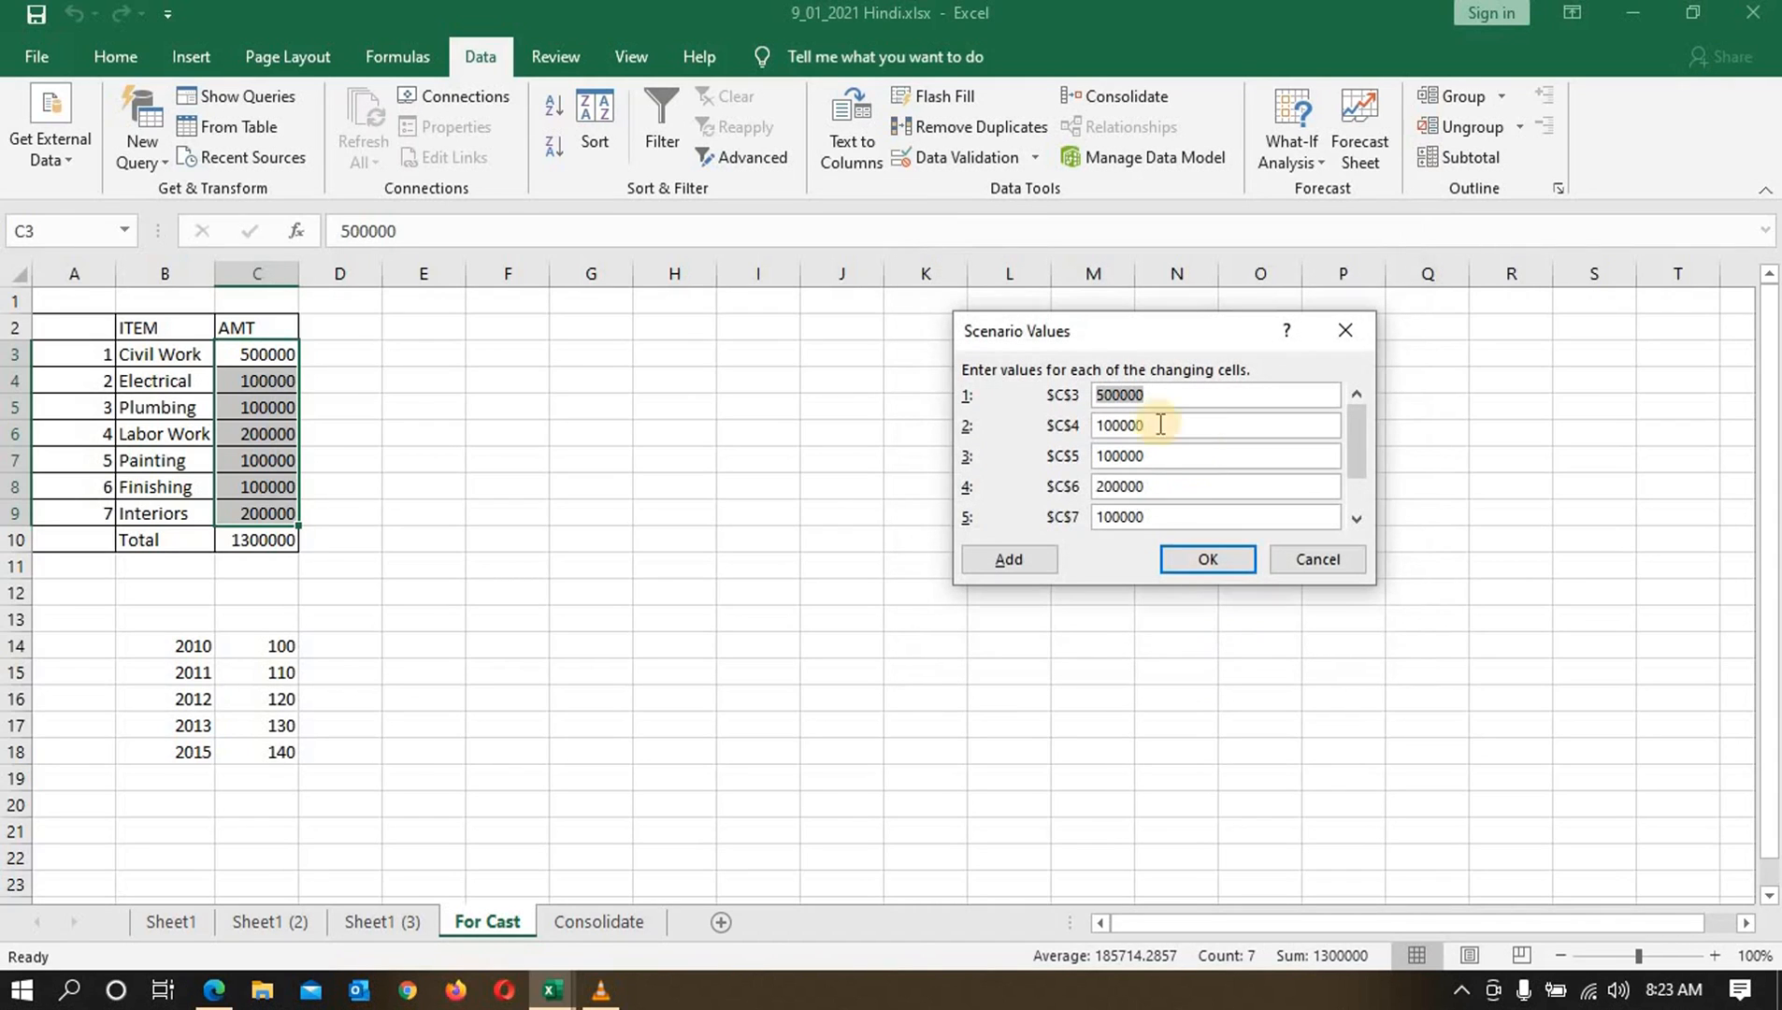
Step: Set the Min scenario values to 400000 for C3, 80000 for C4, C5 and C7, and 150000 for C6
left_click(1103, 395)
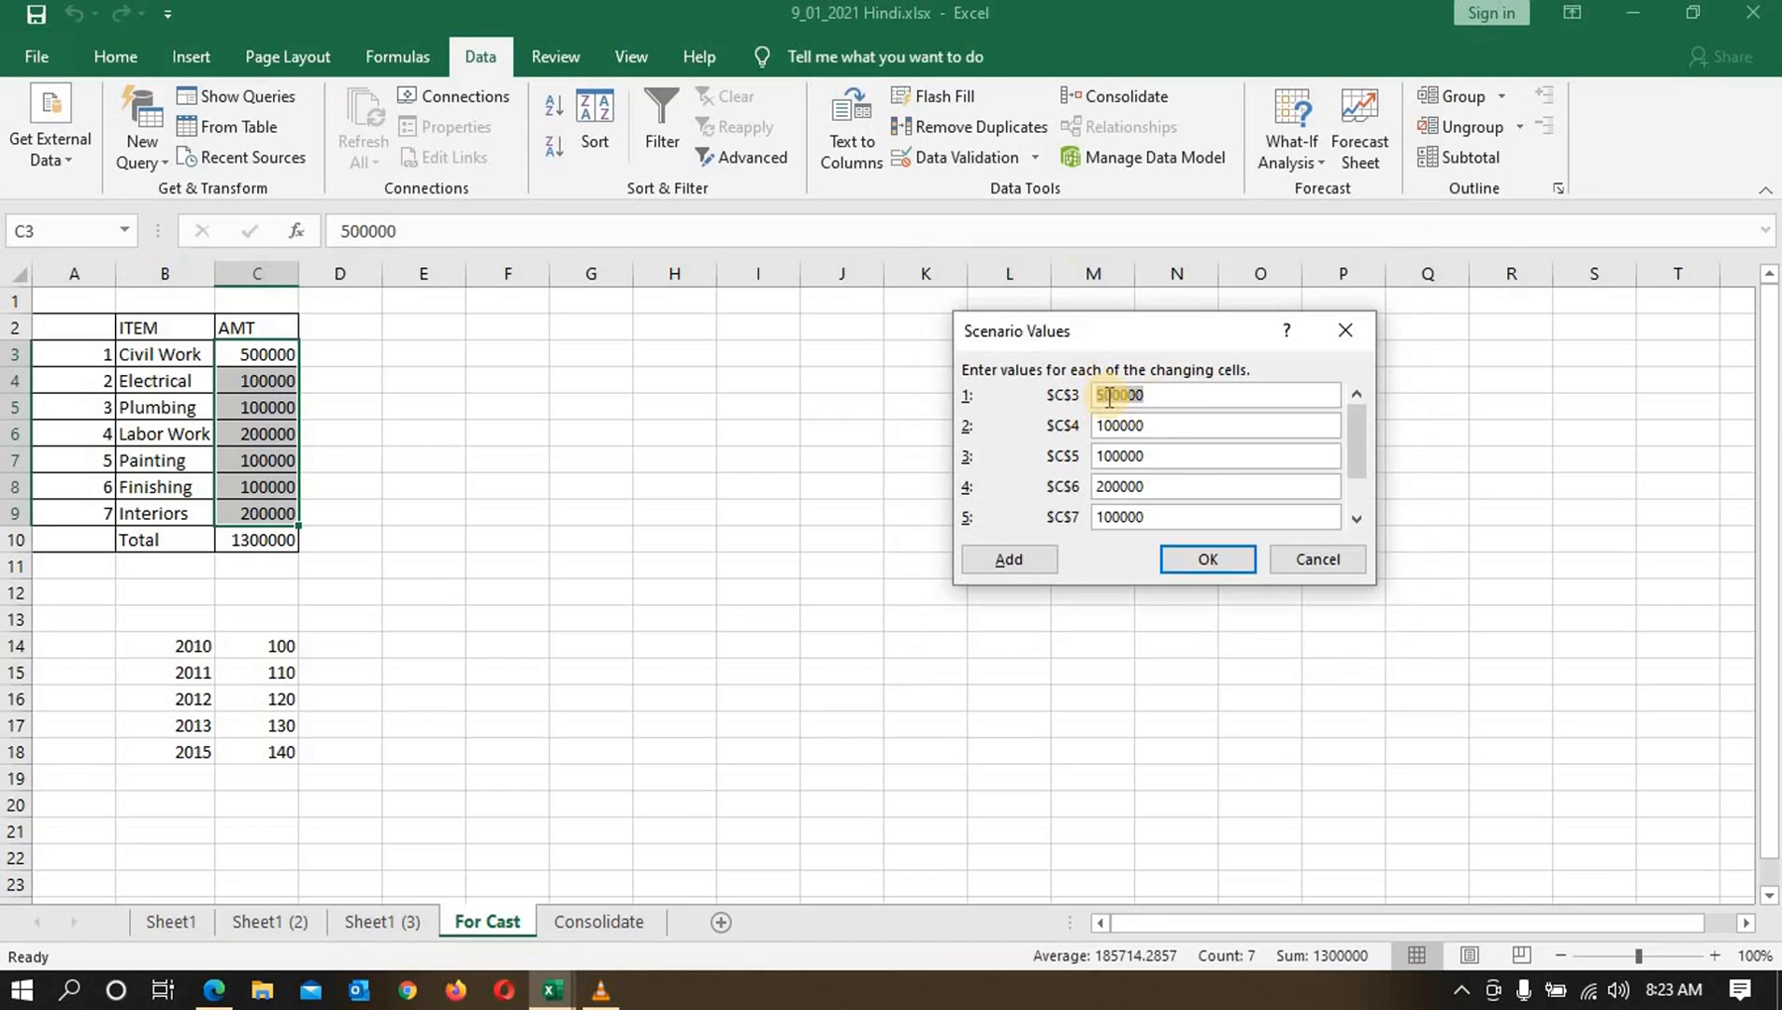
key("BackSpace")
type("4")
left_click(1102, 426)
left_click(1106, 455)
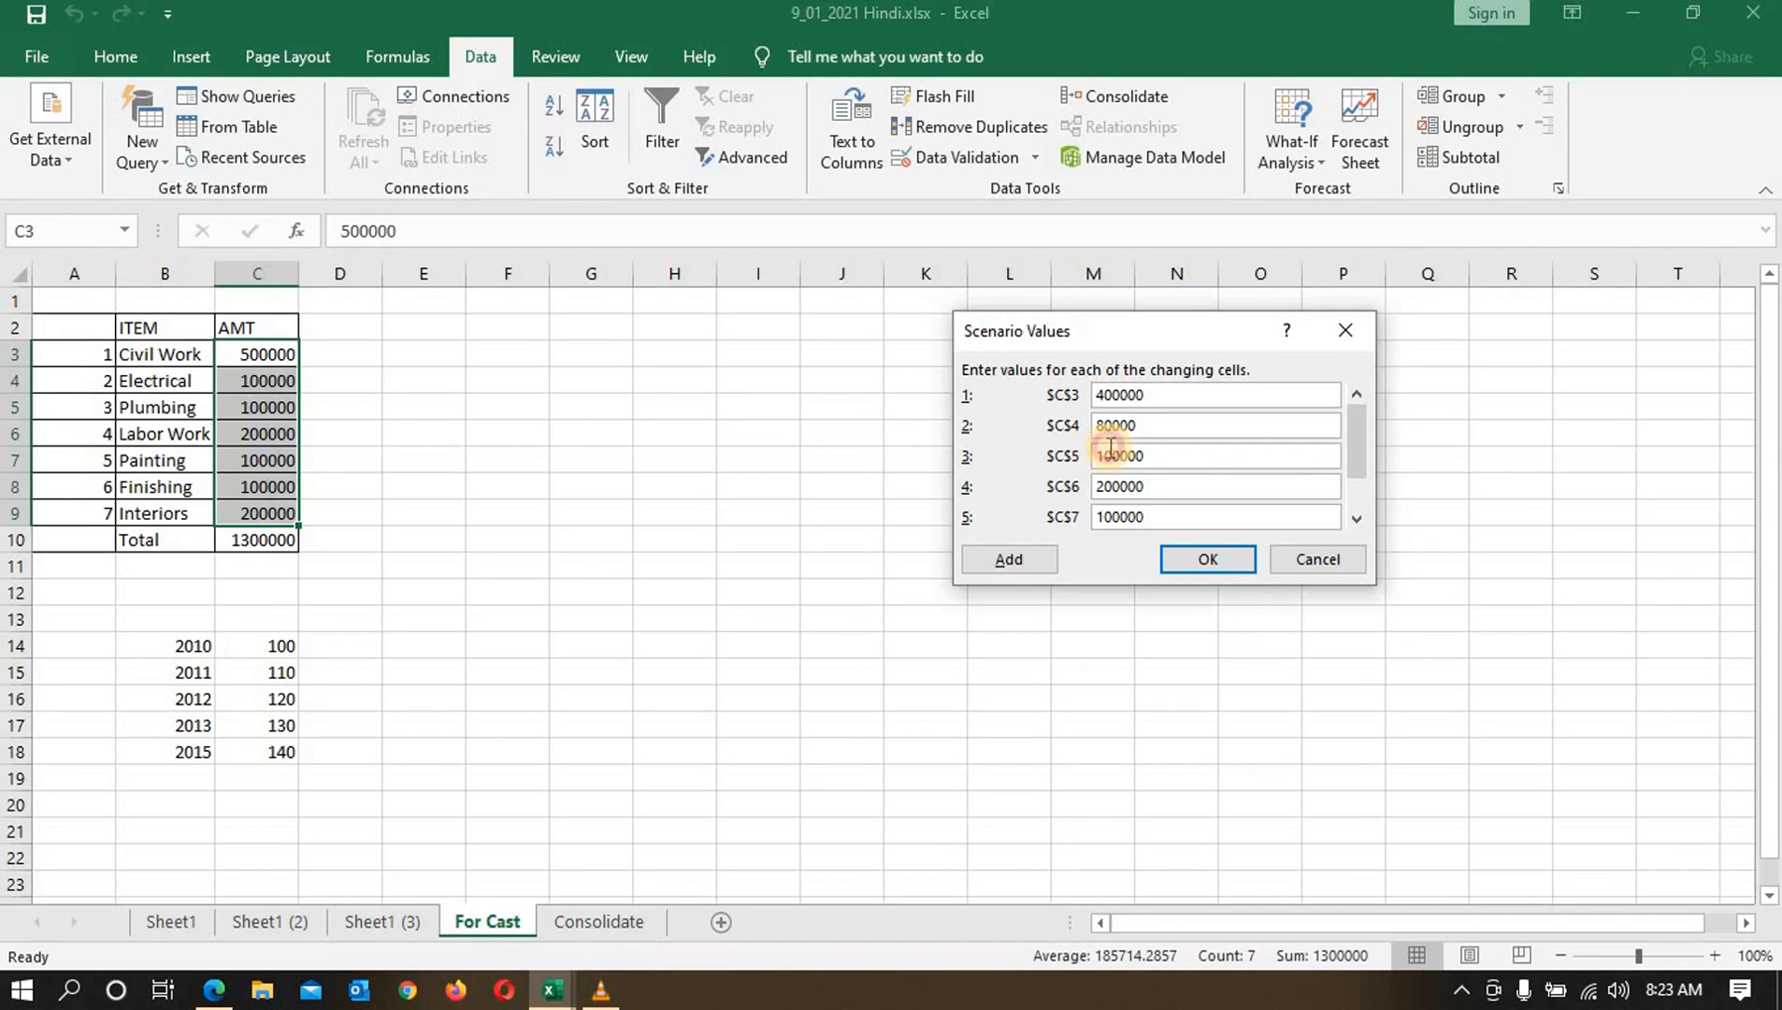
left_click(1085, 487)
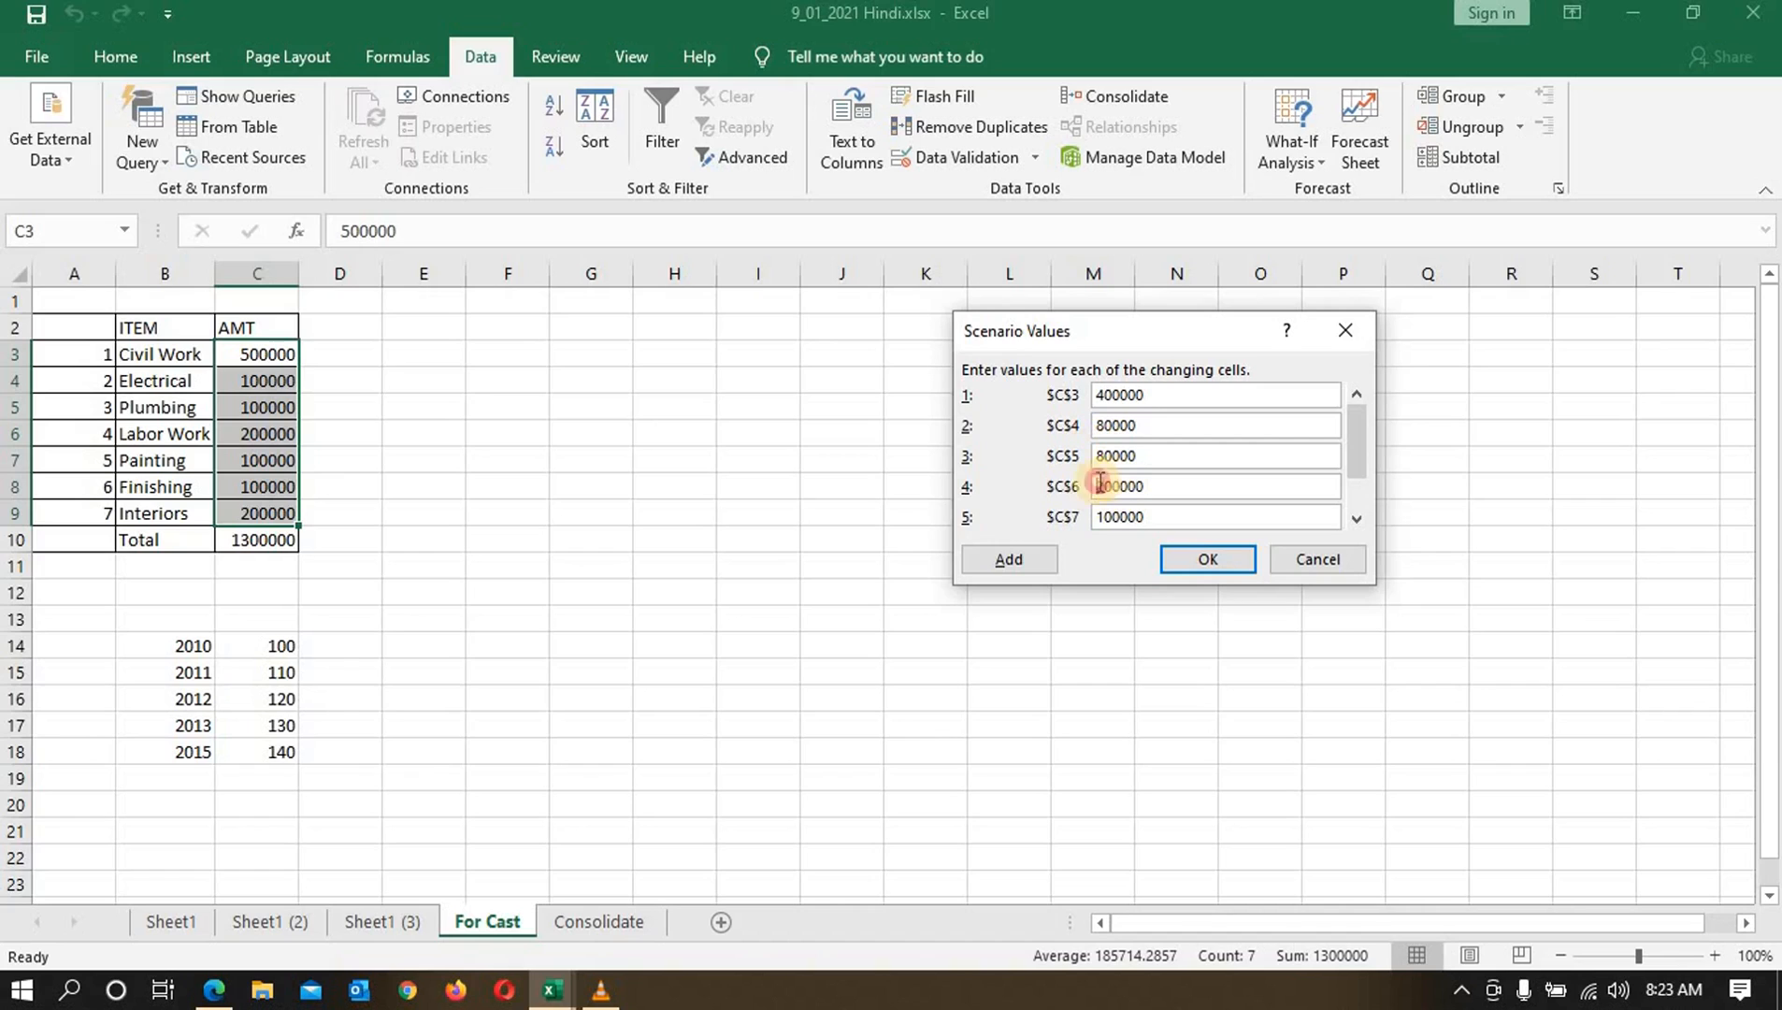
type("15")
left_click(1099, 520)
key("Delete")
type("8")
Step: Set the Min scenario value of C9 to 150000 and save the scenario
left_click_drag(1354, 458, 1358, 505)
left_click(1100, 517)
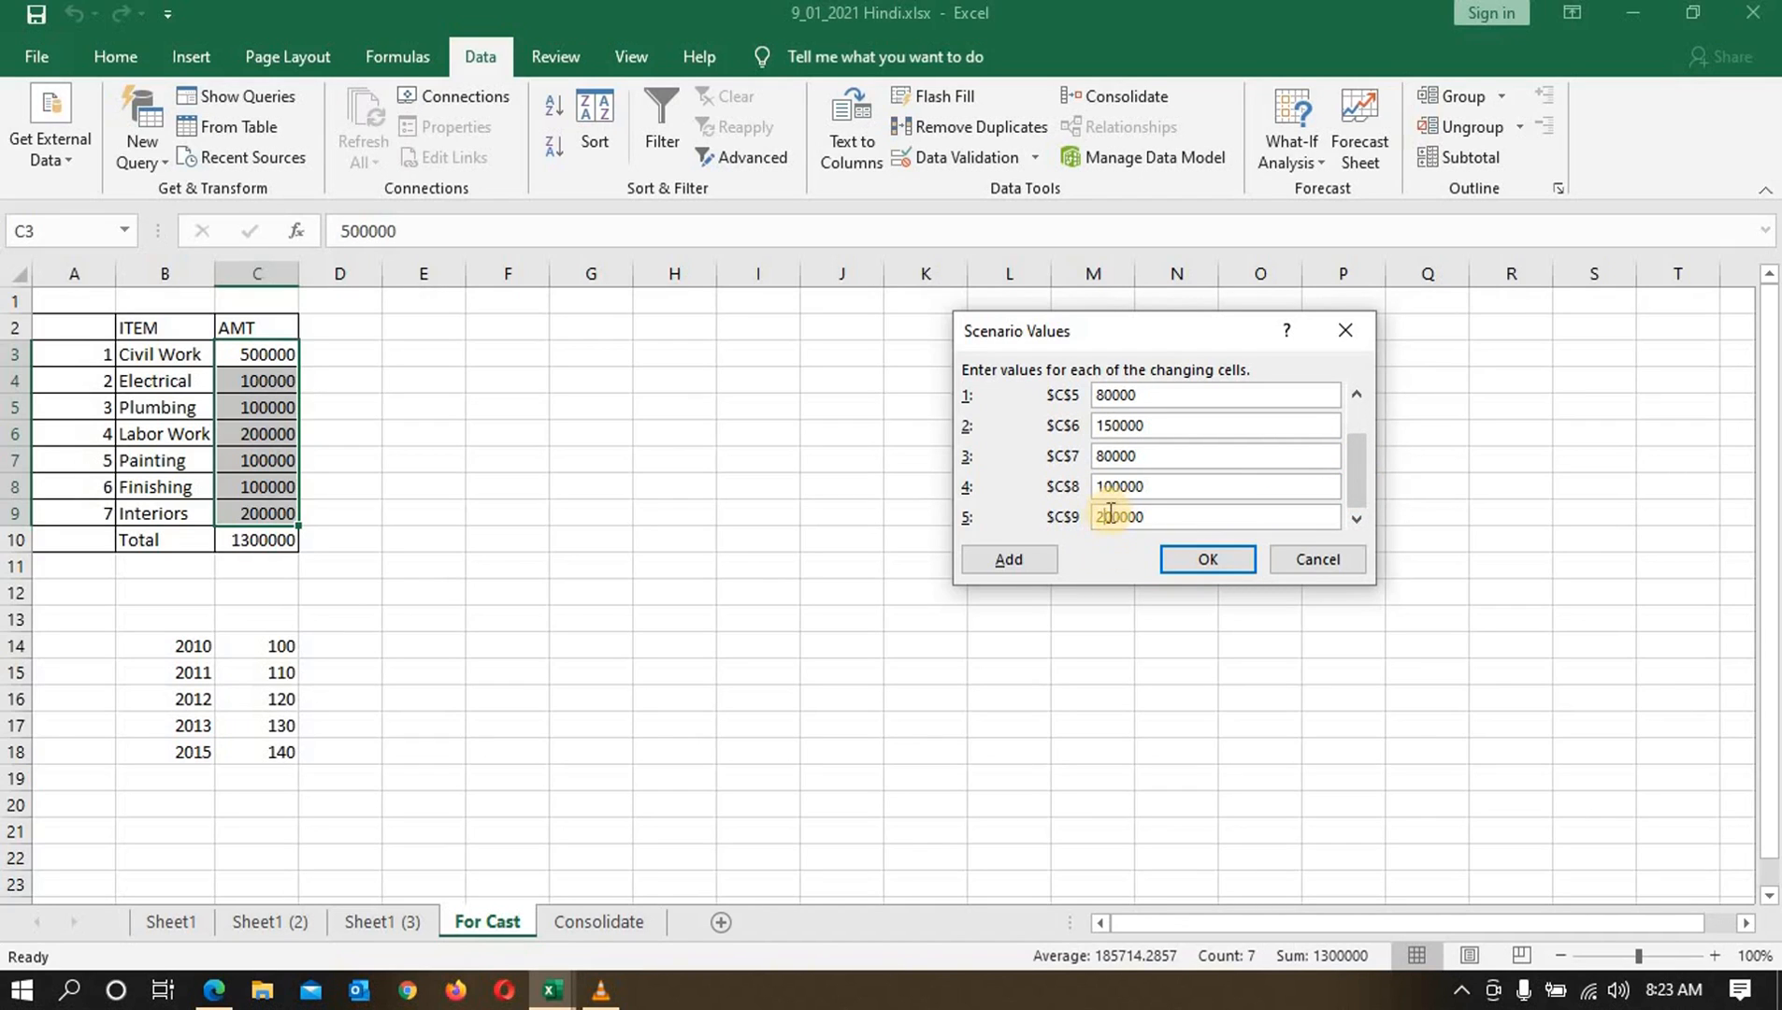
left_click(1112, 520)
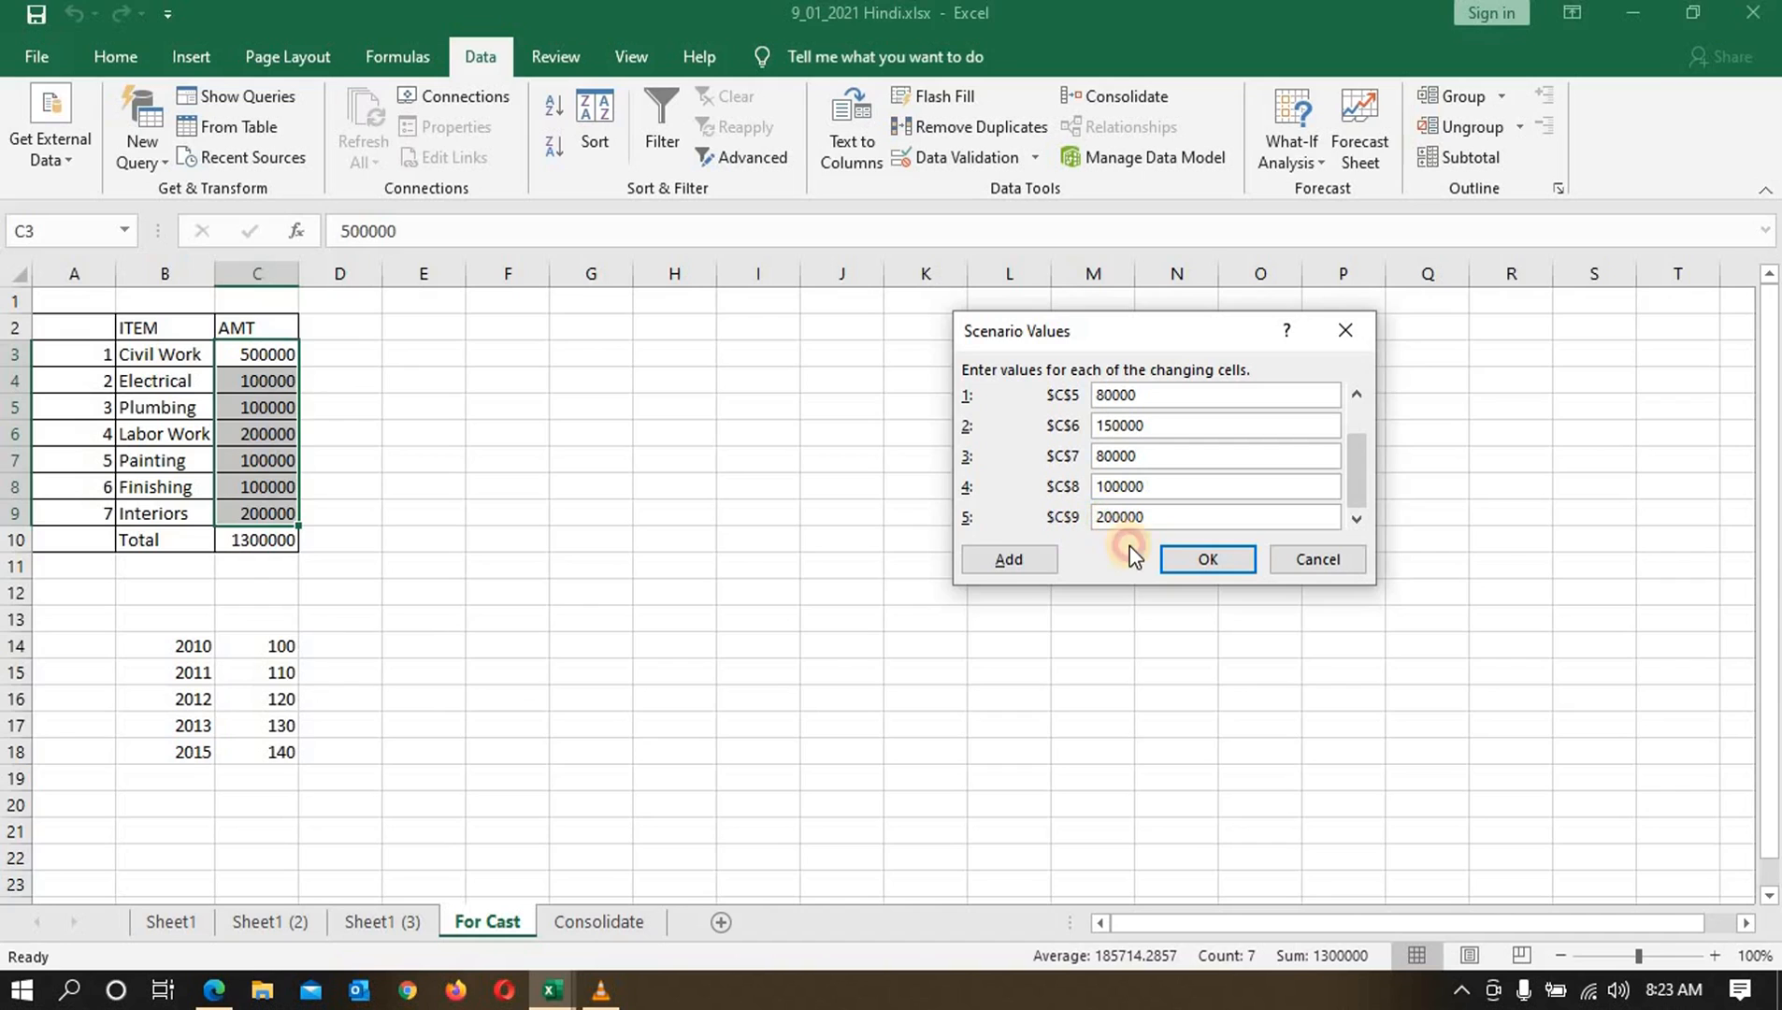
key("BackSpace")
key("BackSpace")
type("15")
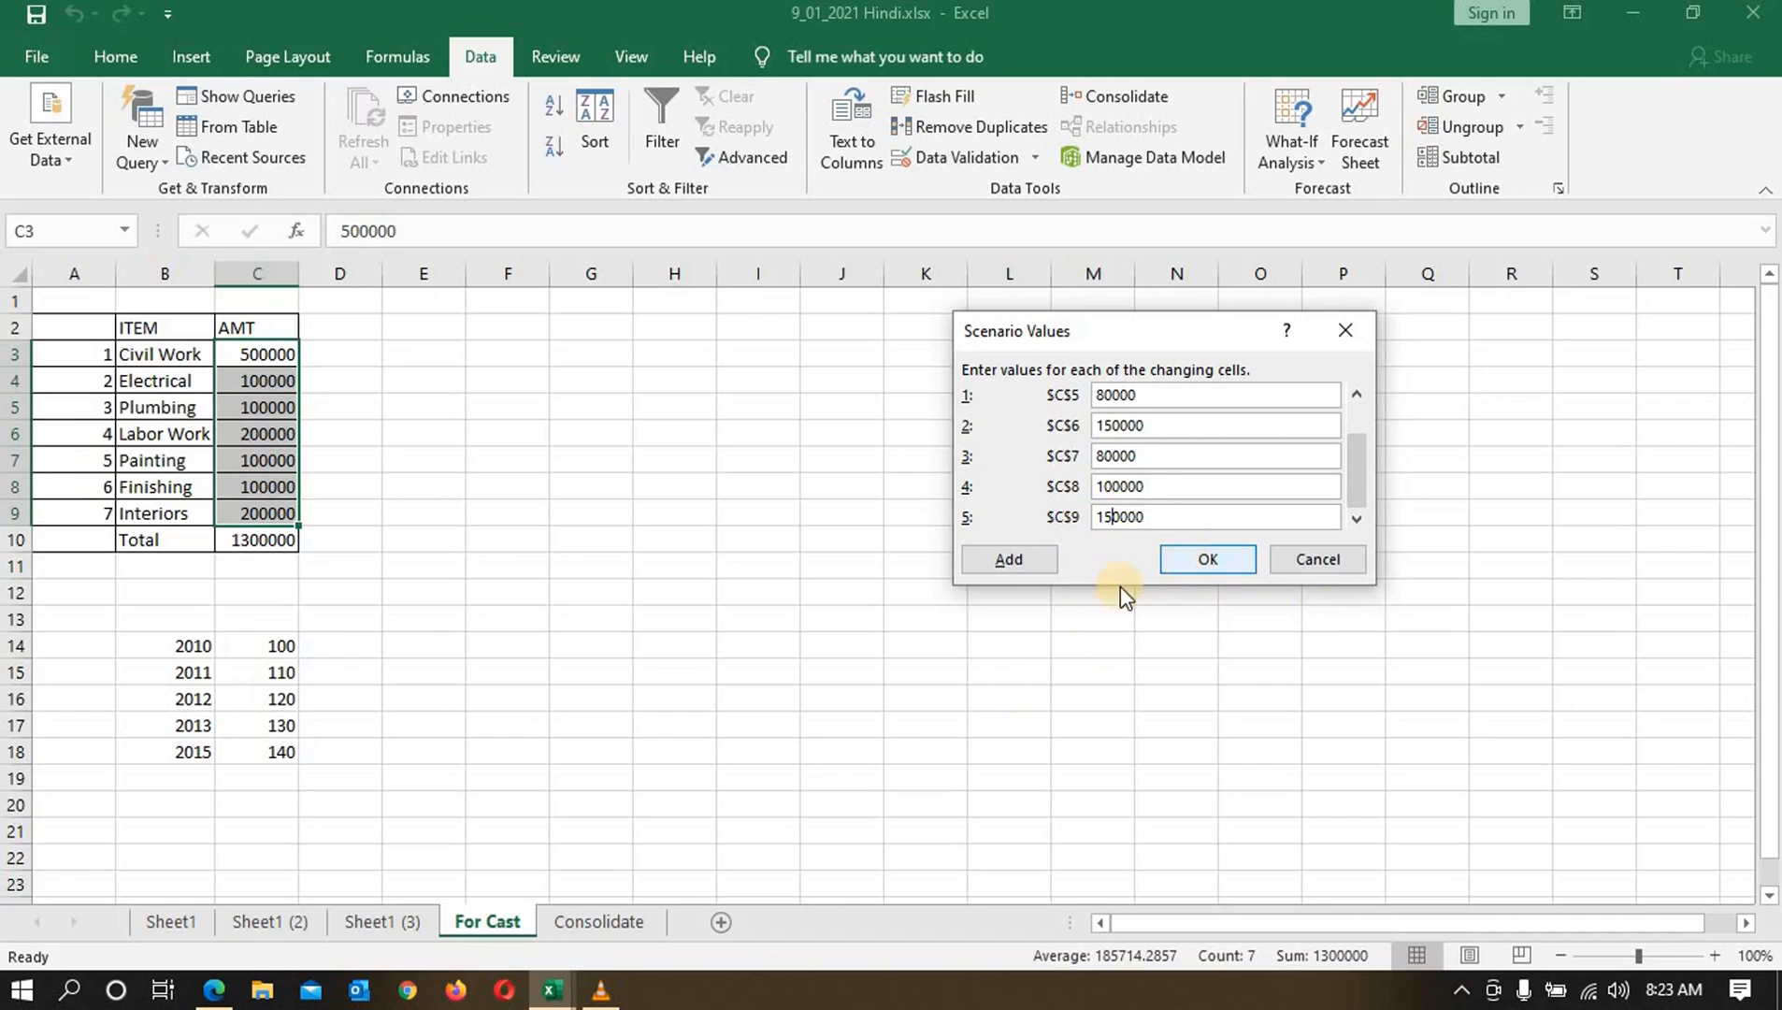
left_click(1188, 559)
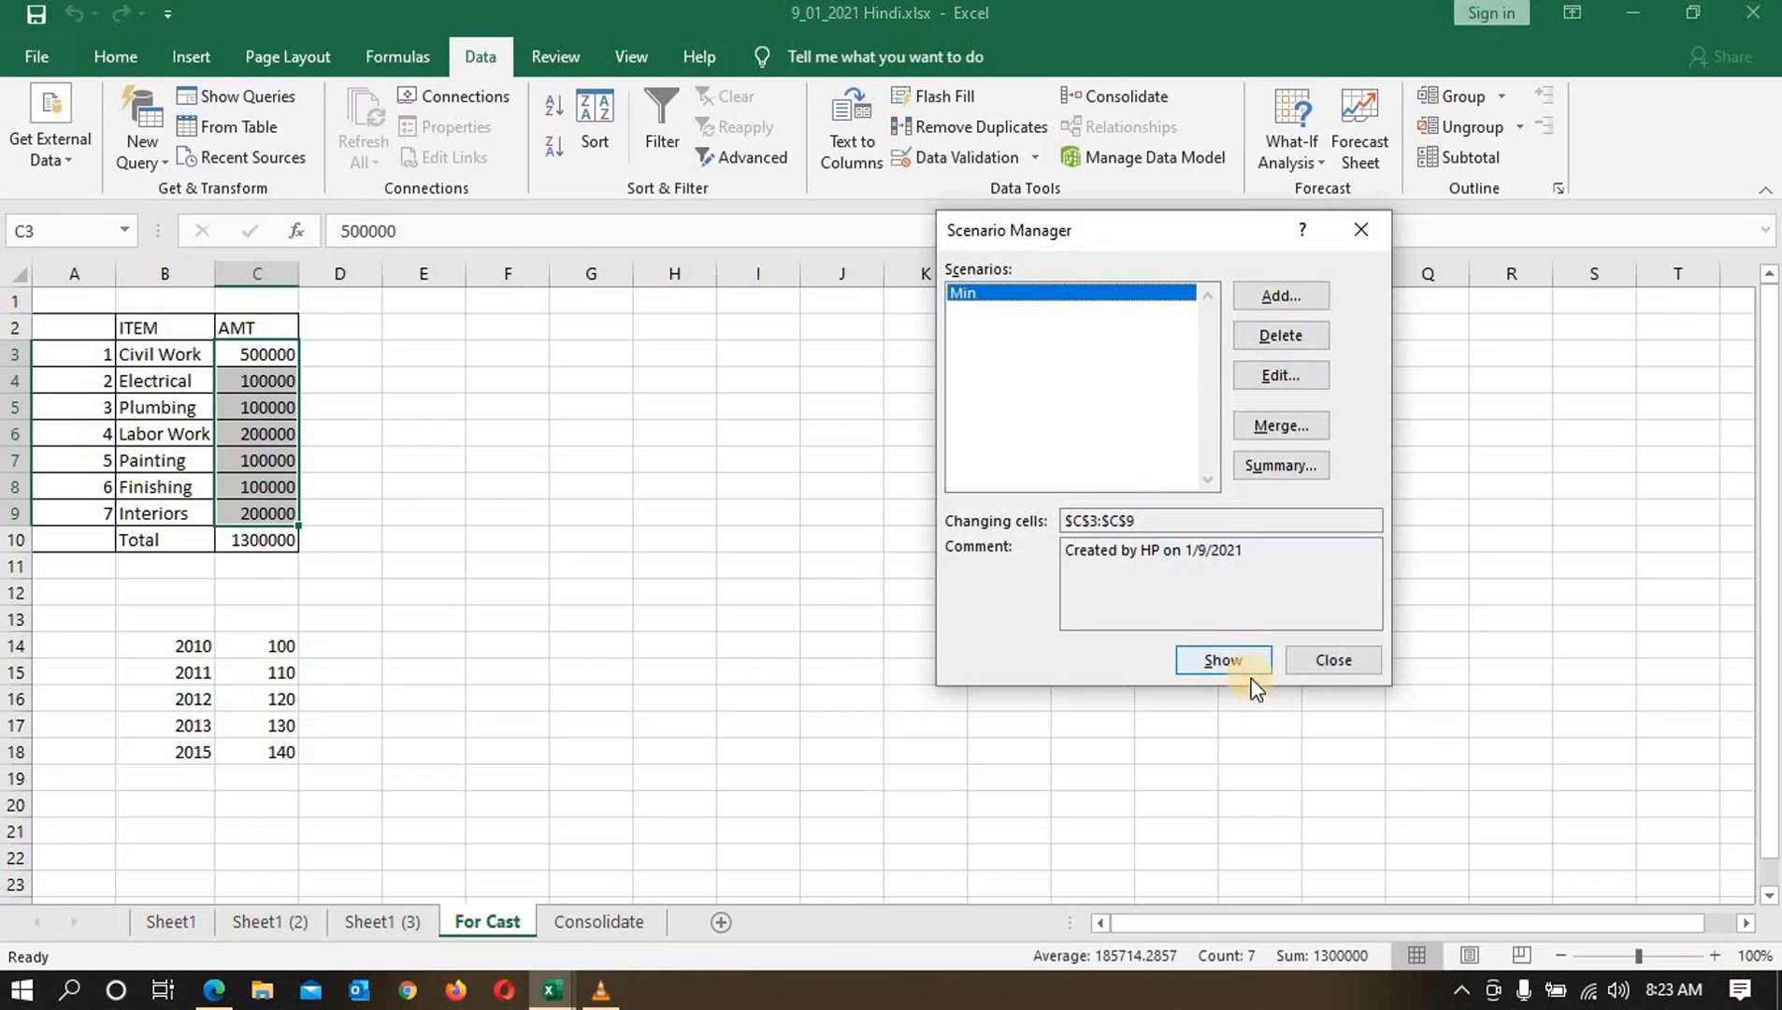
Step: Add a second scenario named Max with the same changing cells C3:C9
left_click(1281, 298)
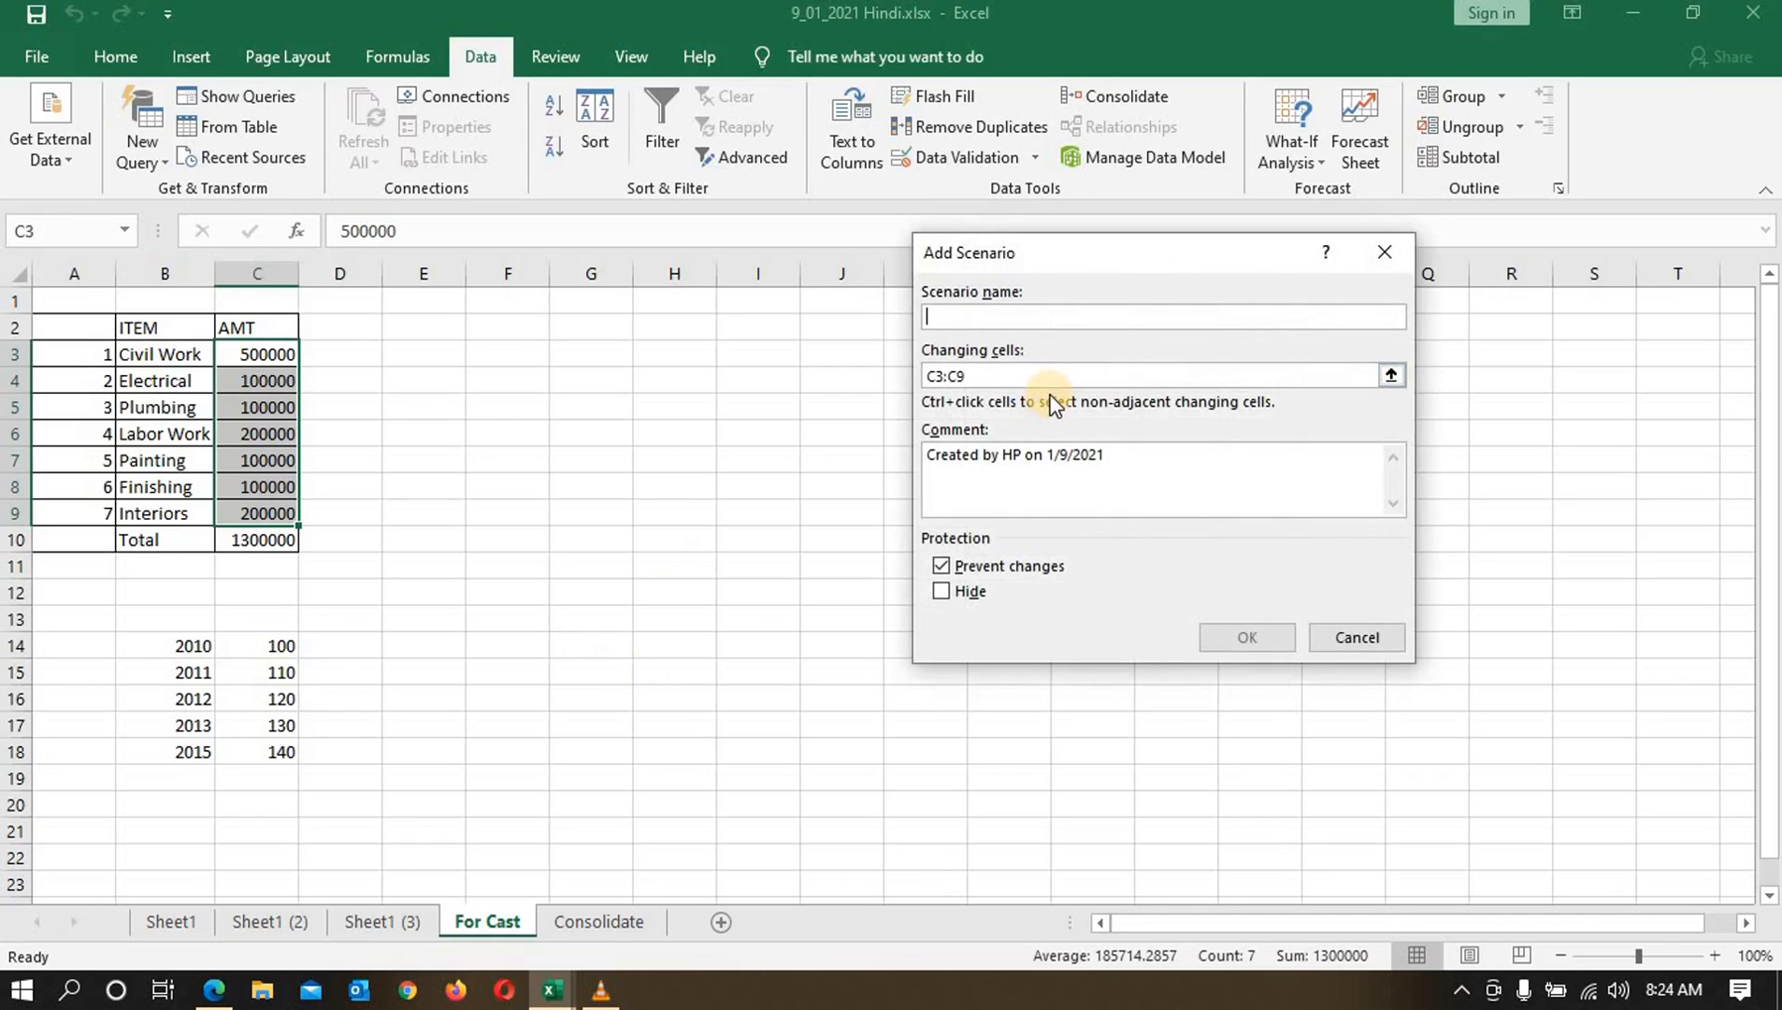
type("Max")
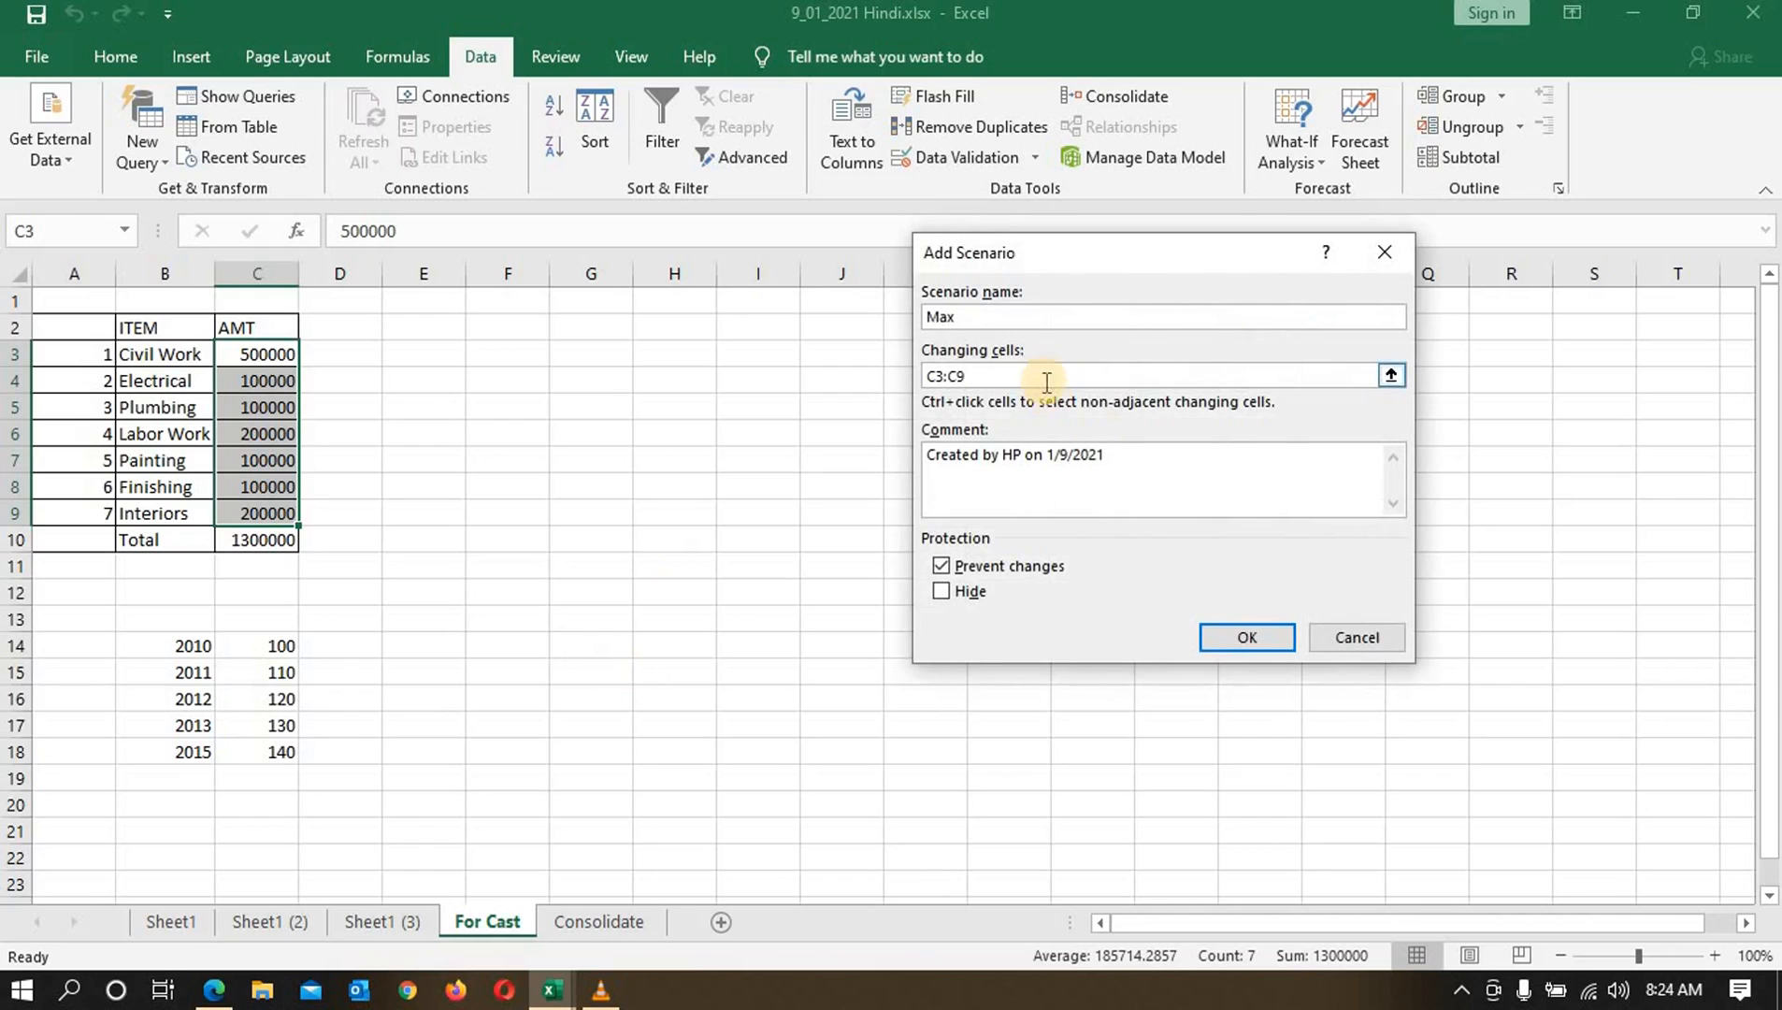
left_click(1239, 642)
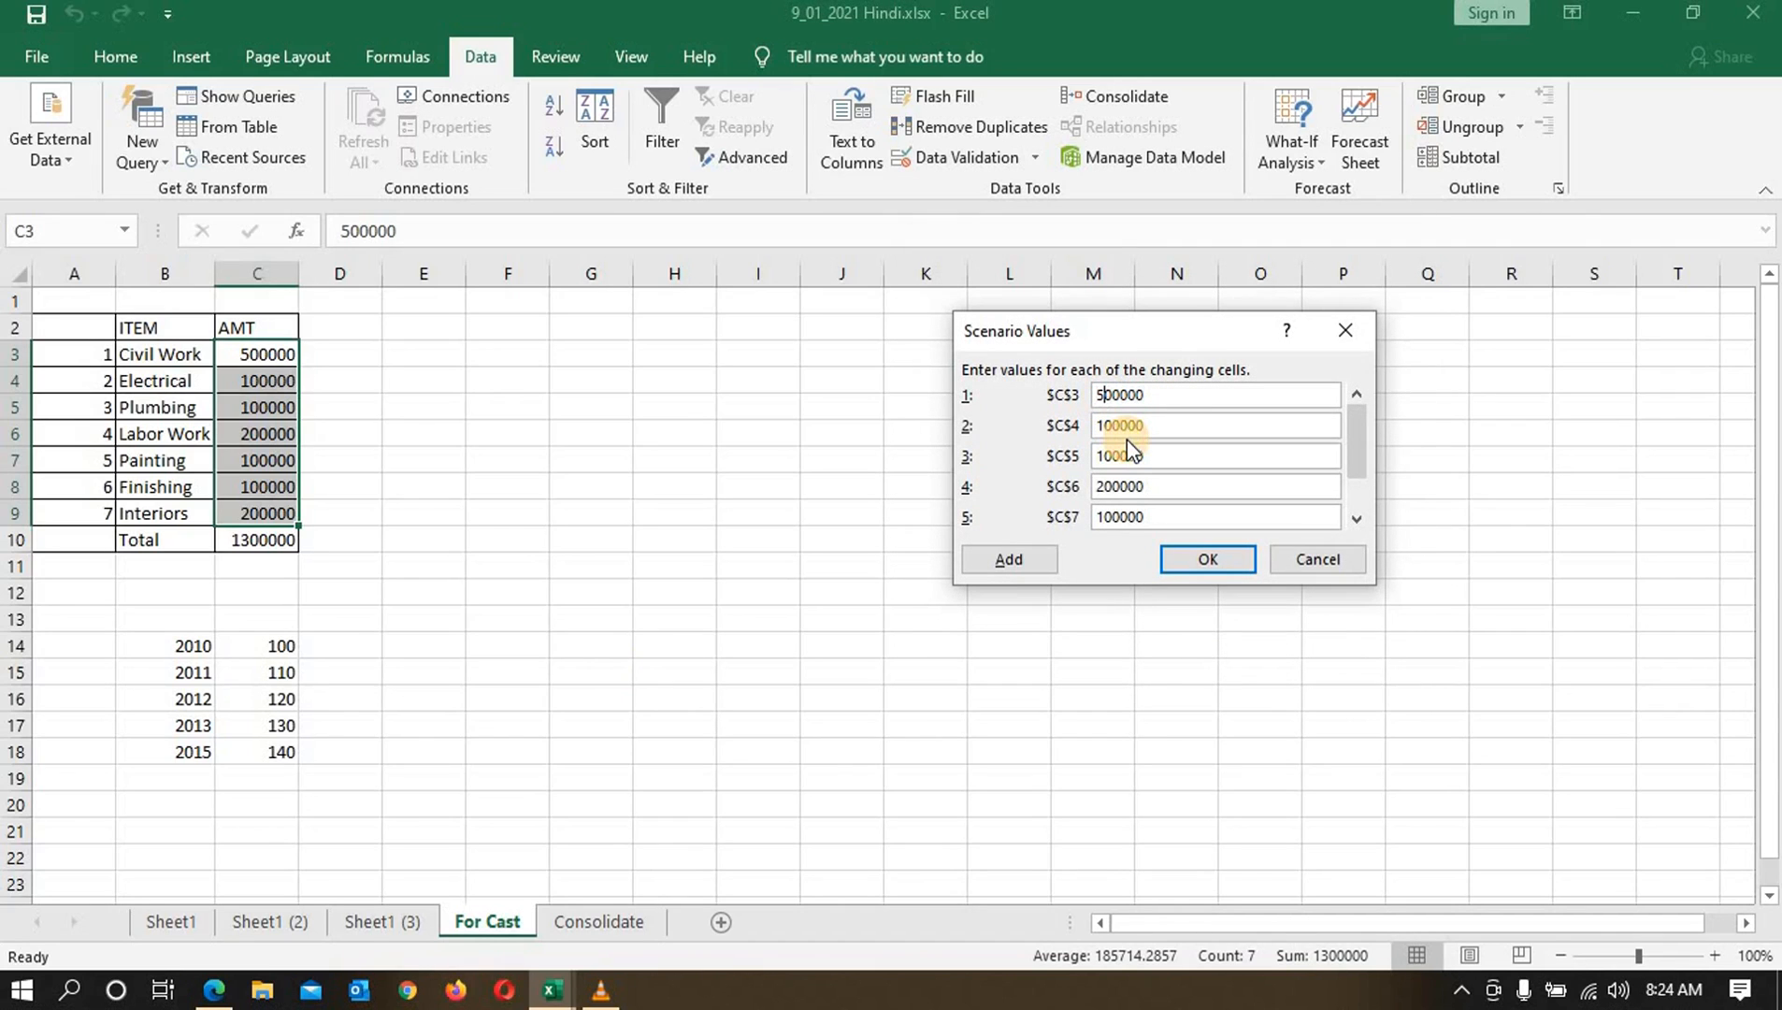
Step: Set the Max scenario values to 600000 for C3 and 120000 for both C4 and C5
type("6")
left_click(1101, 425)
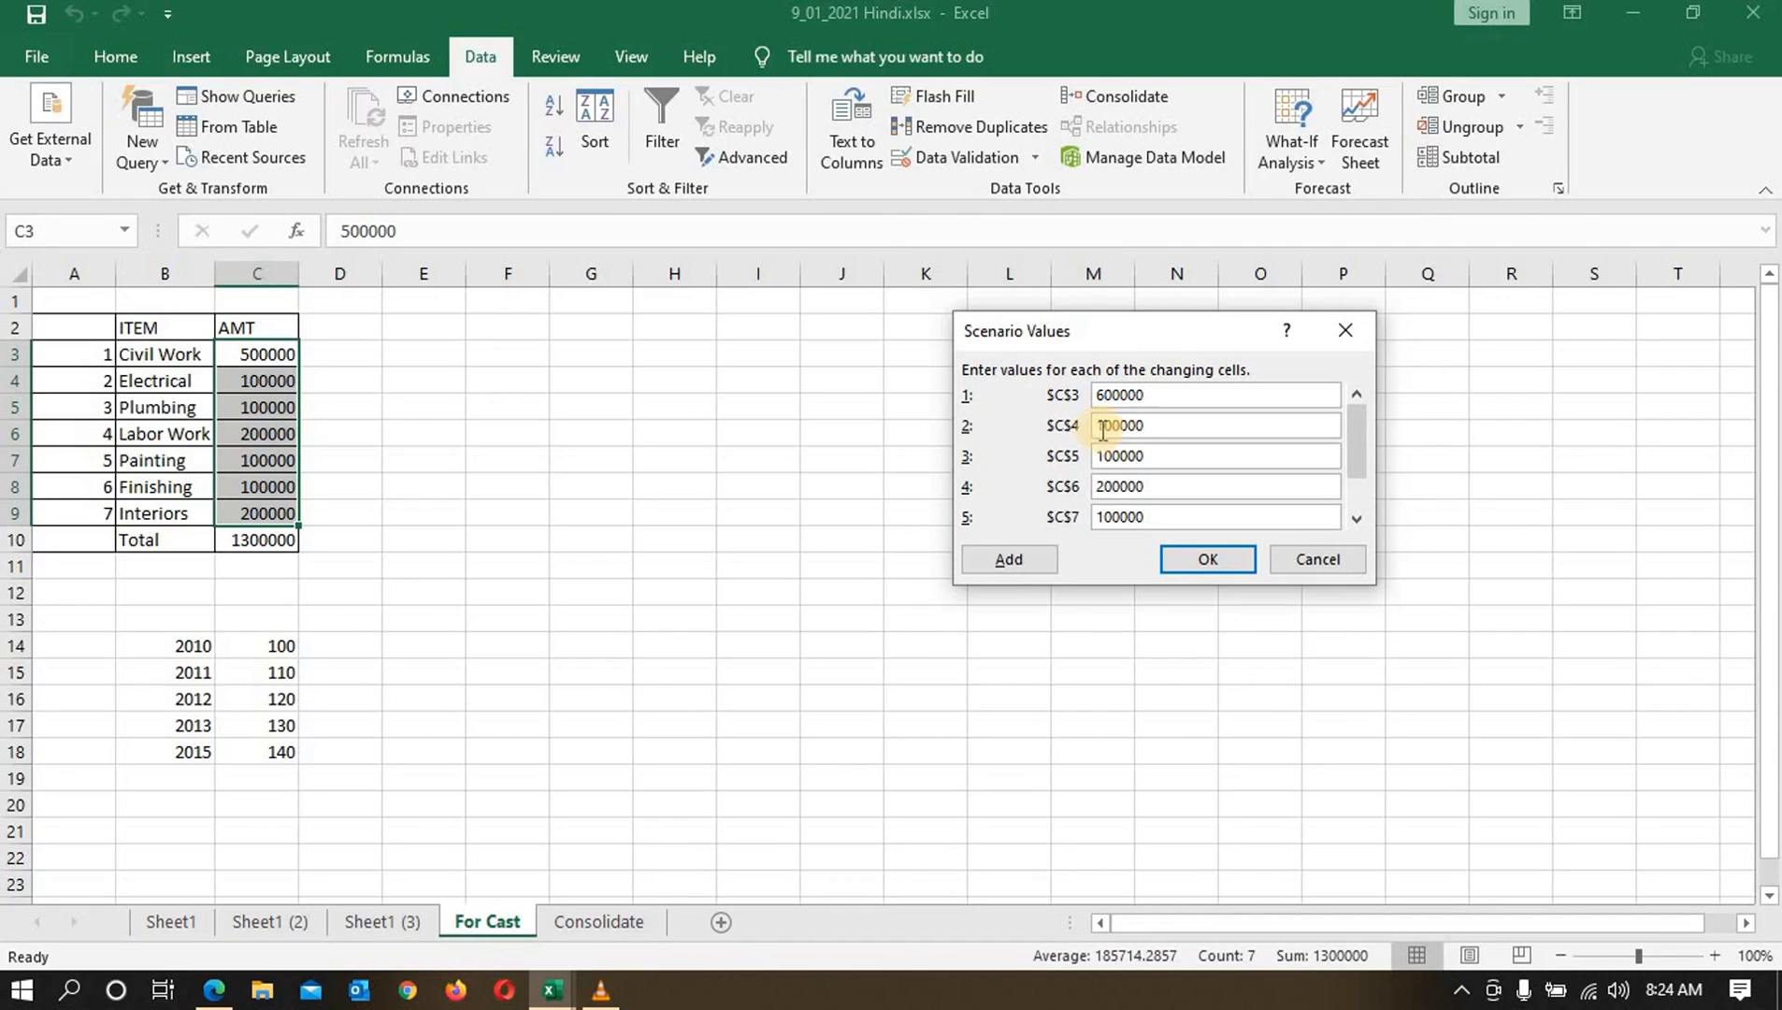
key("Delete")
type("2")
left_click(1110, 457)
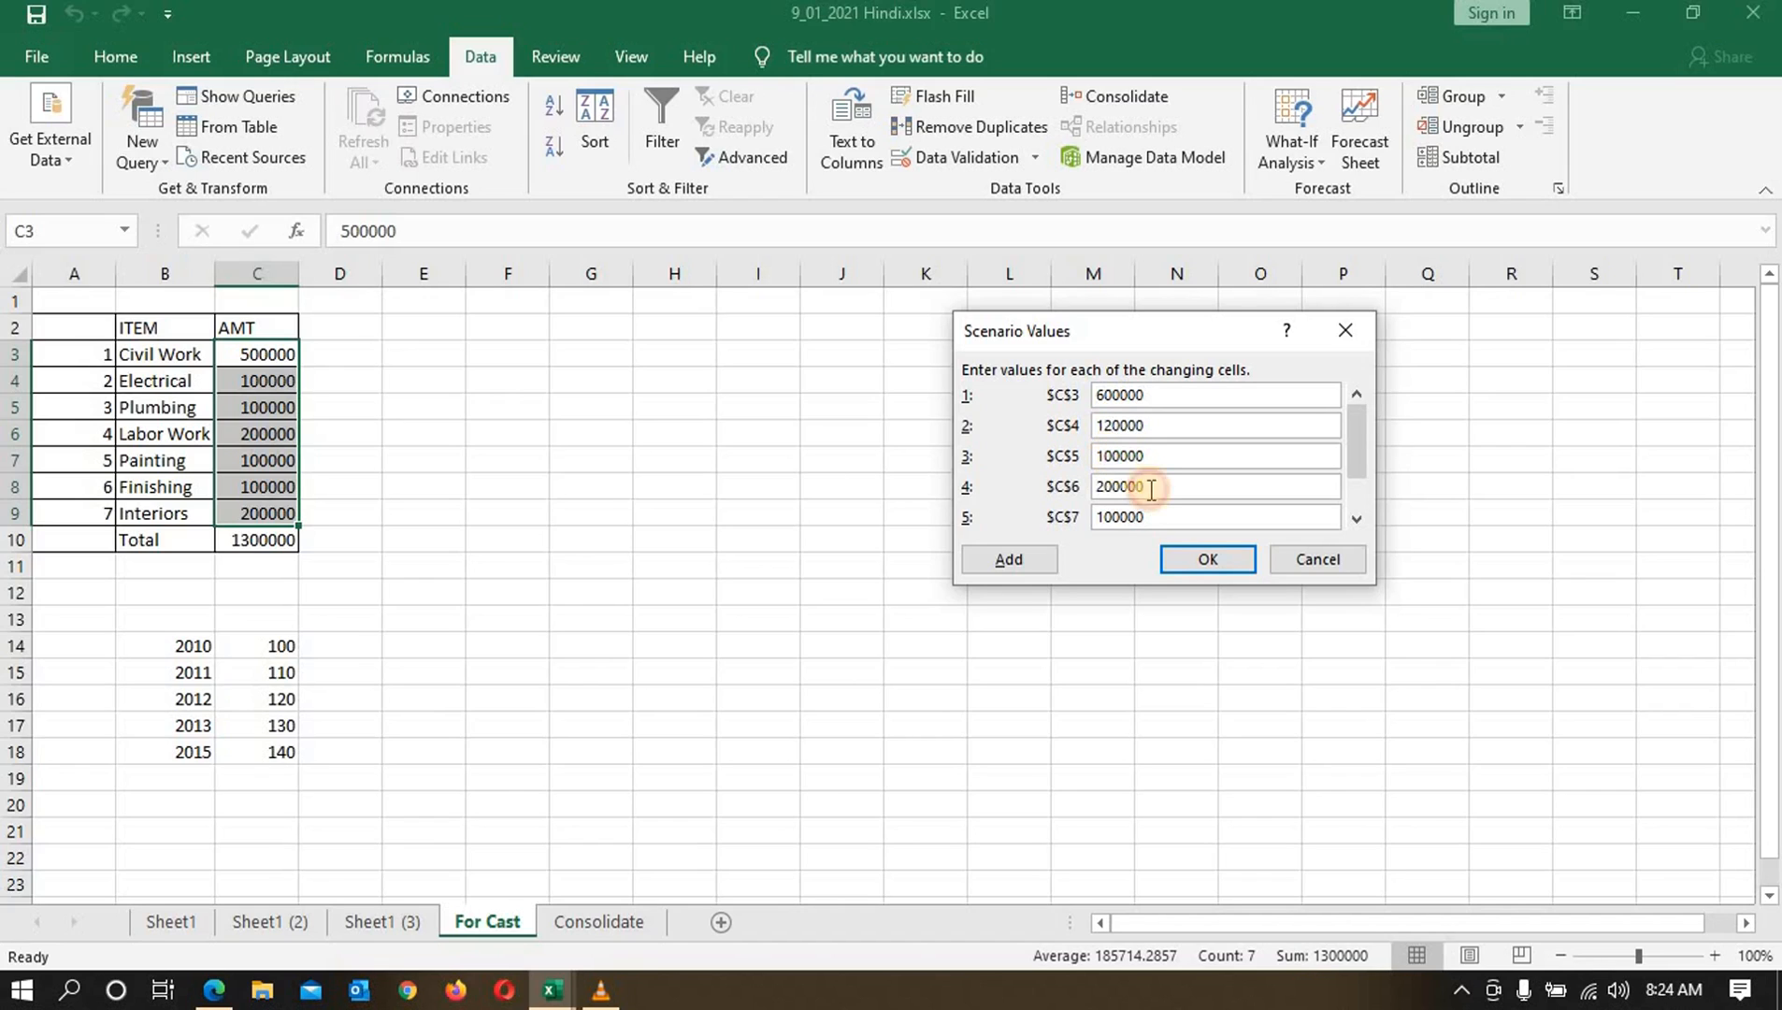
key("Delete")
type("2")
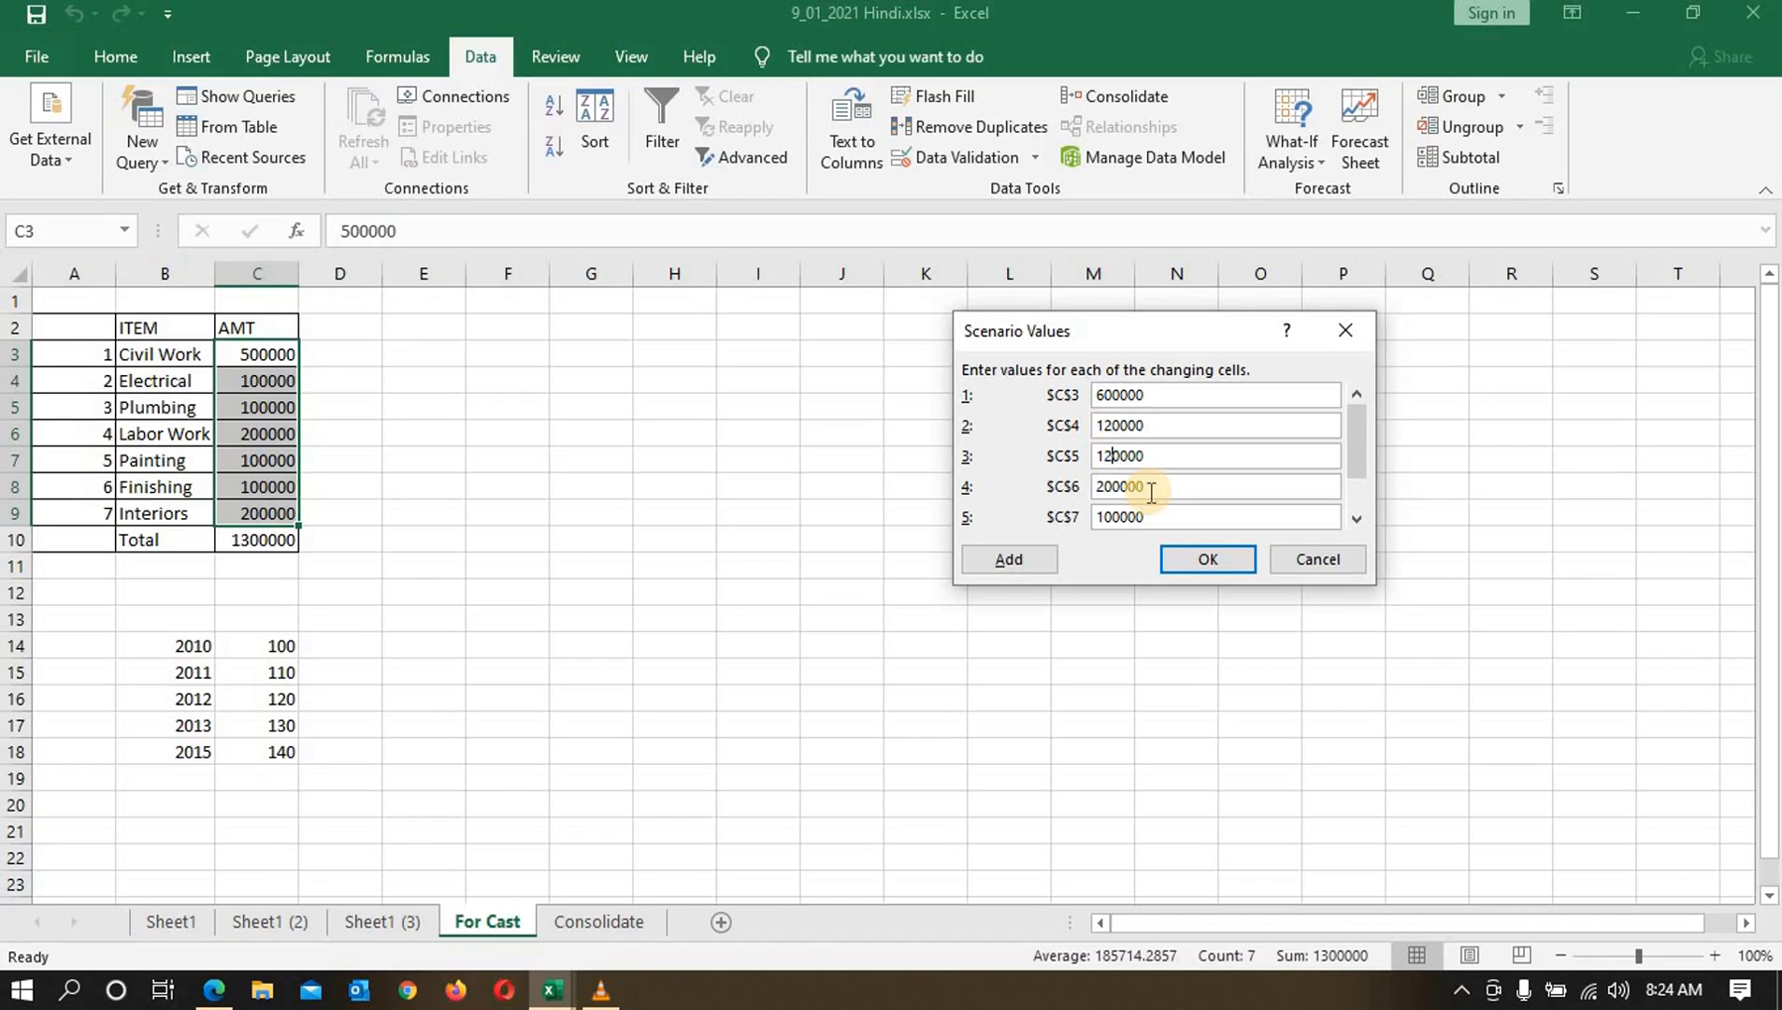
Step: Set the Max scenario values to 250000 for C6 and 120000 for C7
left_click(1104, 486)
key("Delete")
type("5")
left_click(1110, 516)
key("Delete")
type("2")
Step: Set the Max scenario value of C9 to 240000 and save the scenario
left_click_drag(1364, 443, 1370, 497)
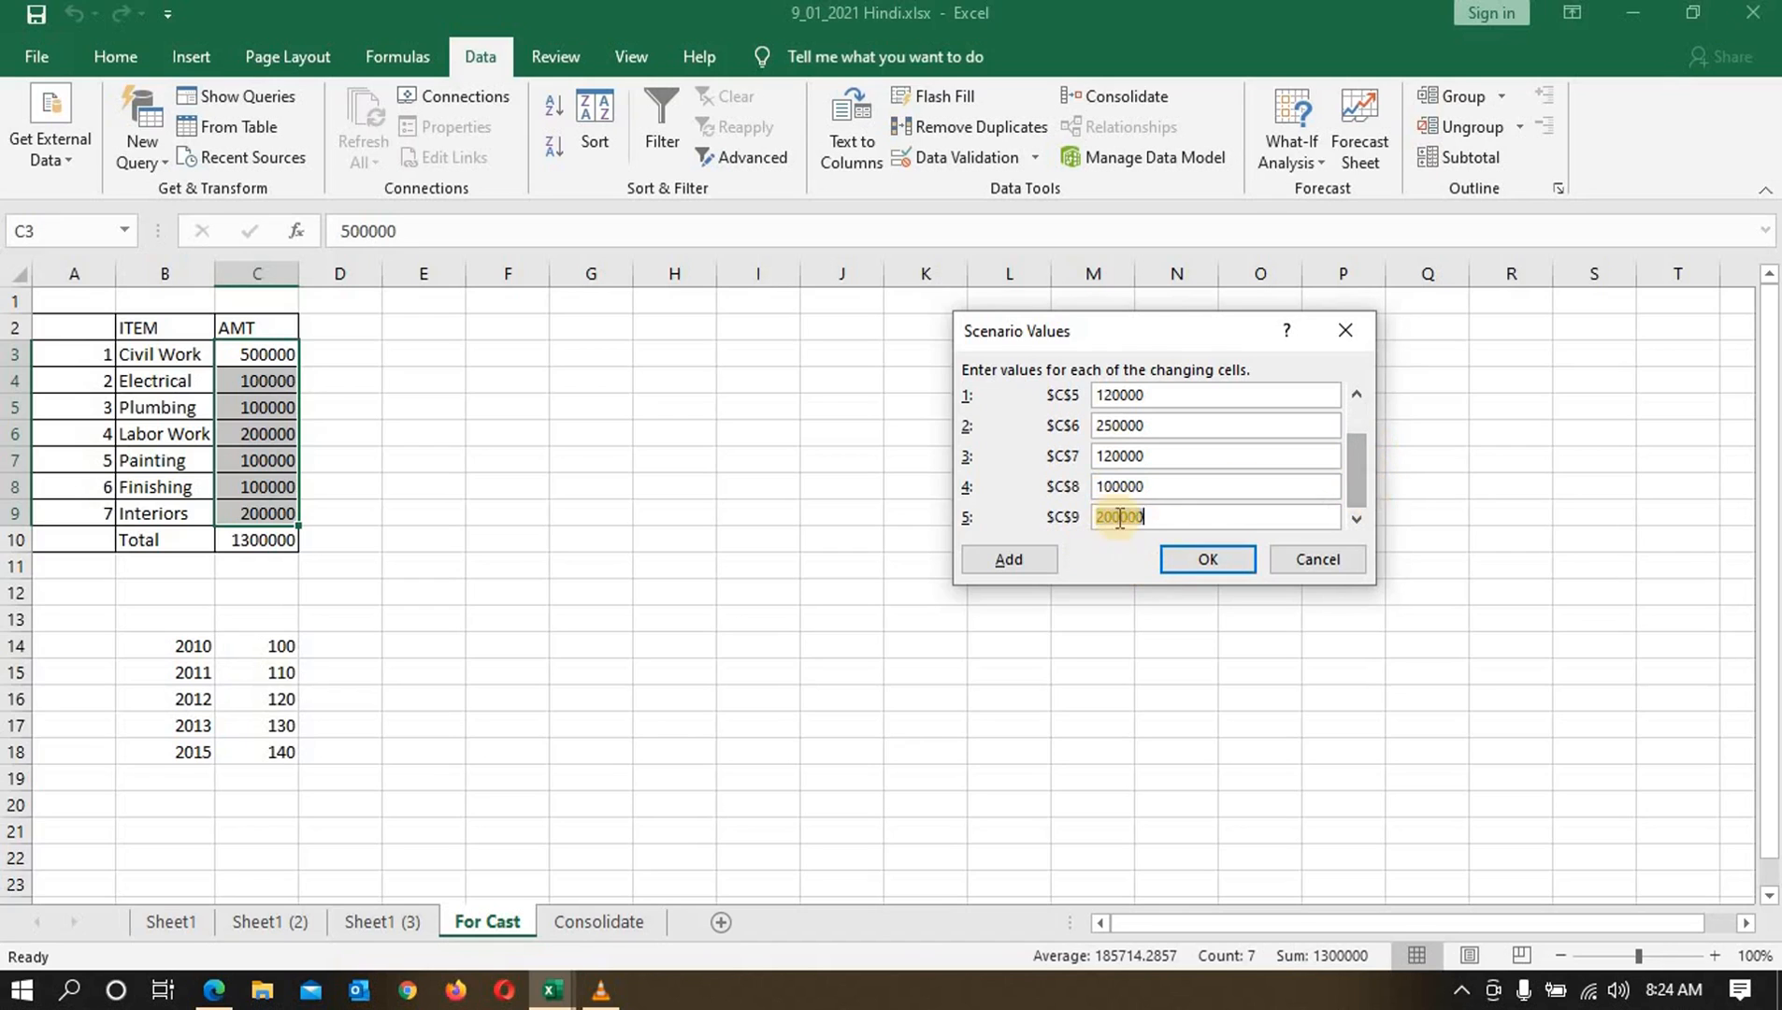
left_click(1110, 523)
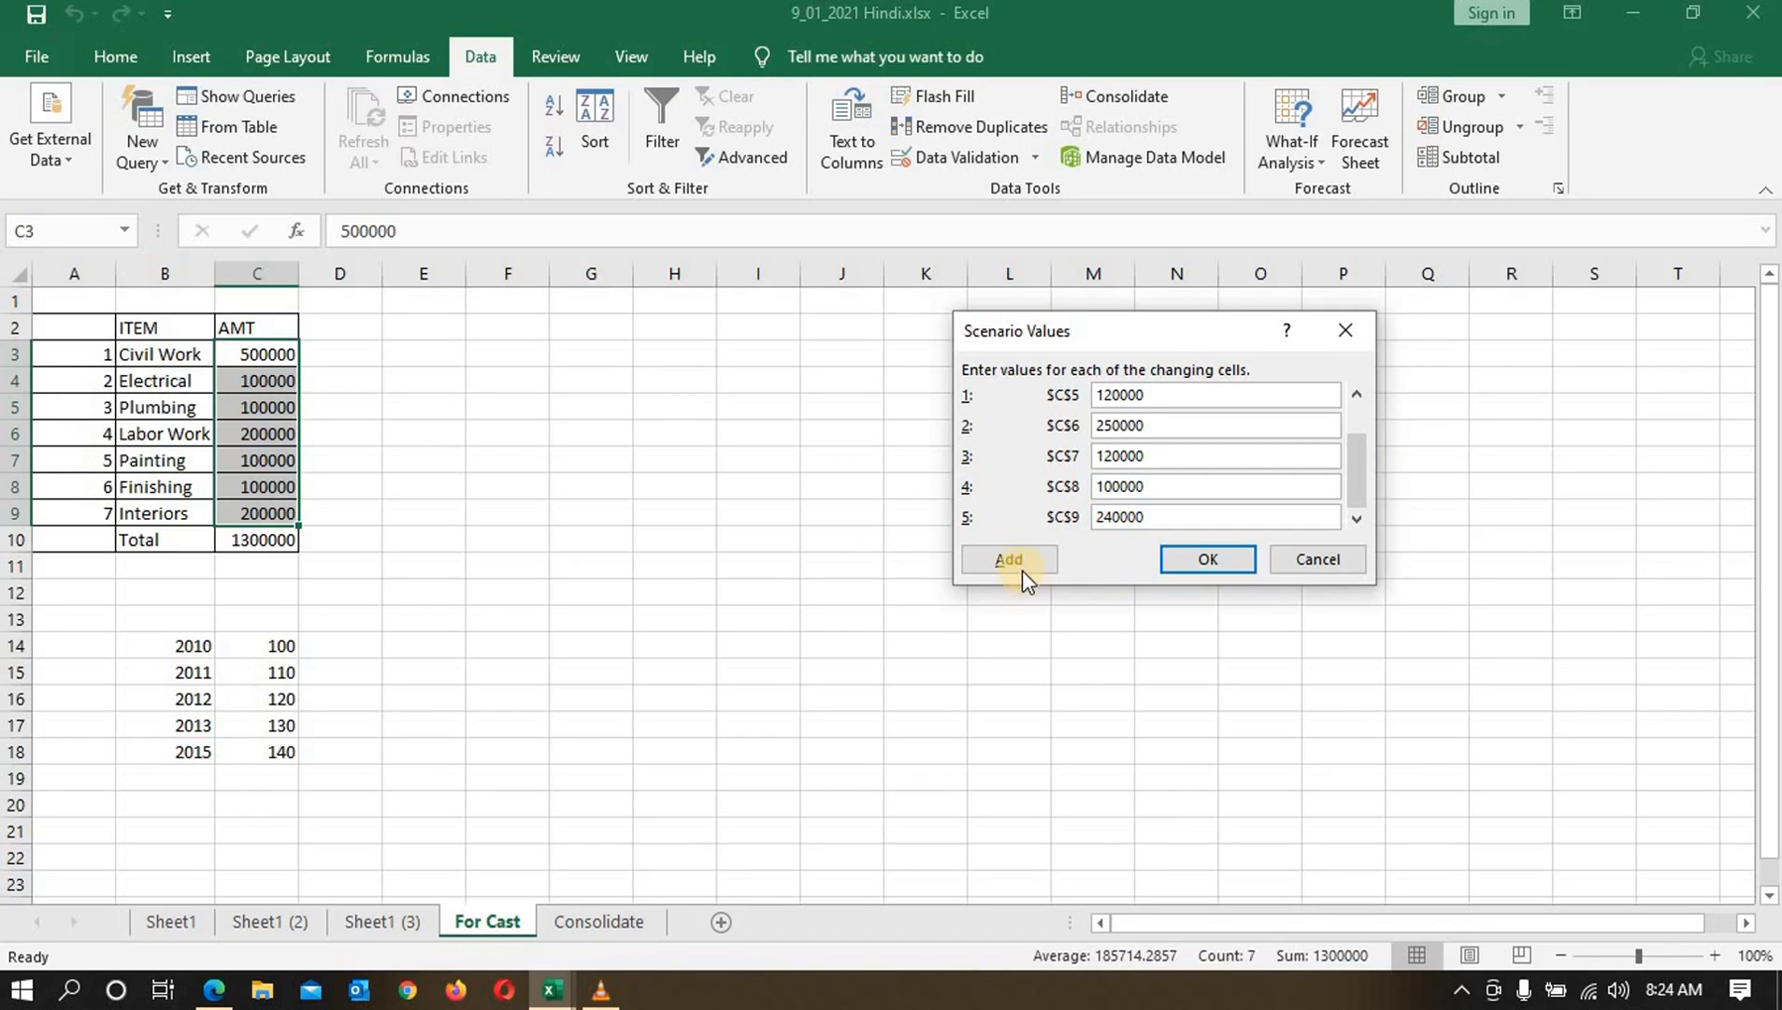
left_click(1180, 557)
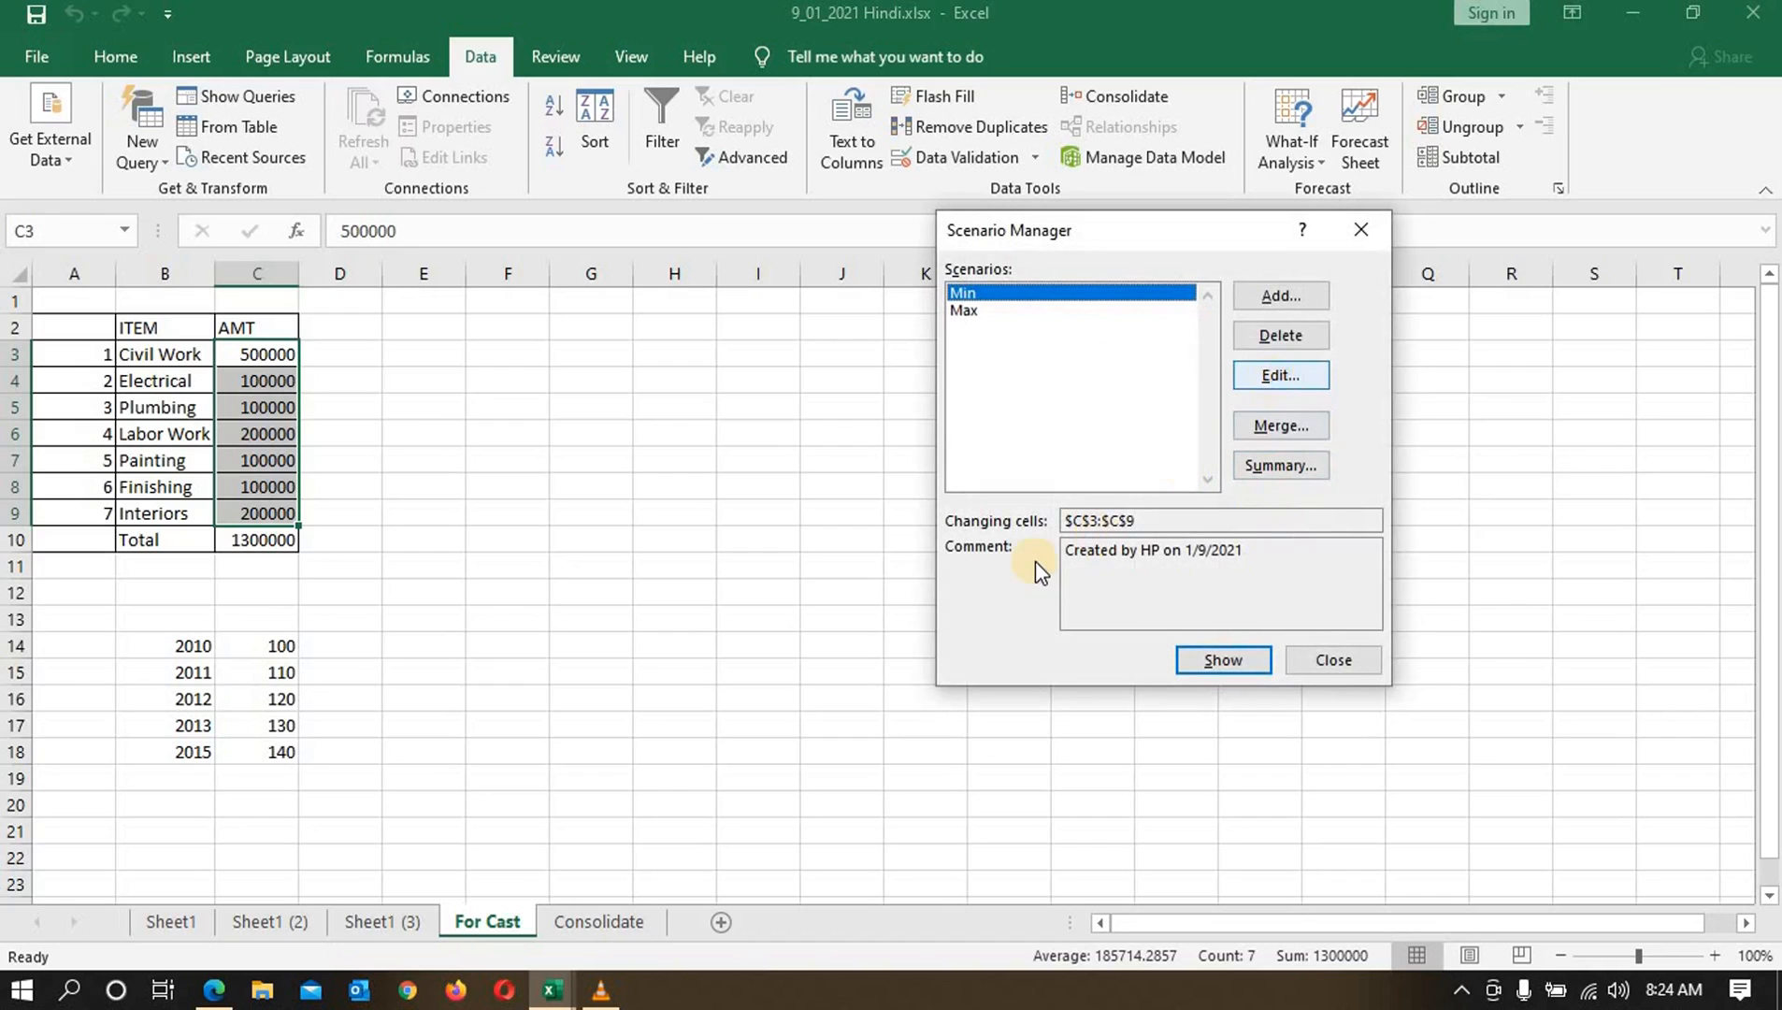
Step: Close the Scenario Manager and select the Total amount in cell C10
left_click(1344, 665)
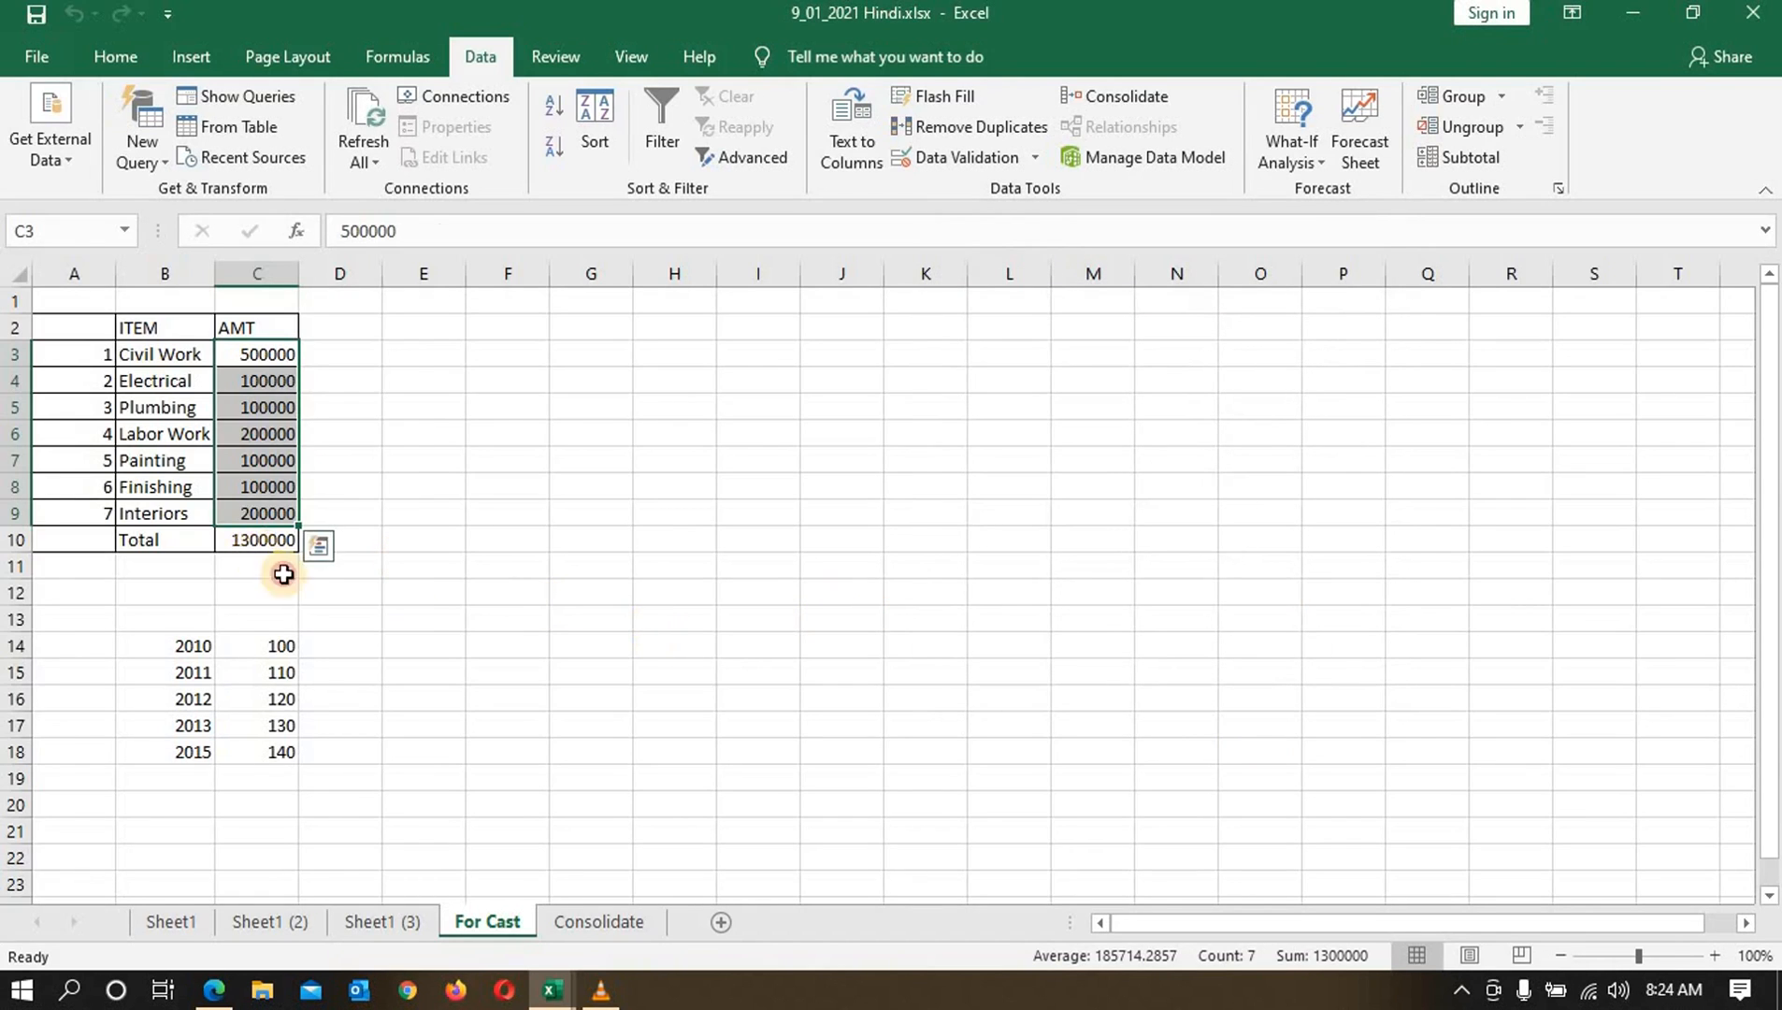
left_click(262, 543)
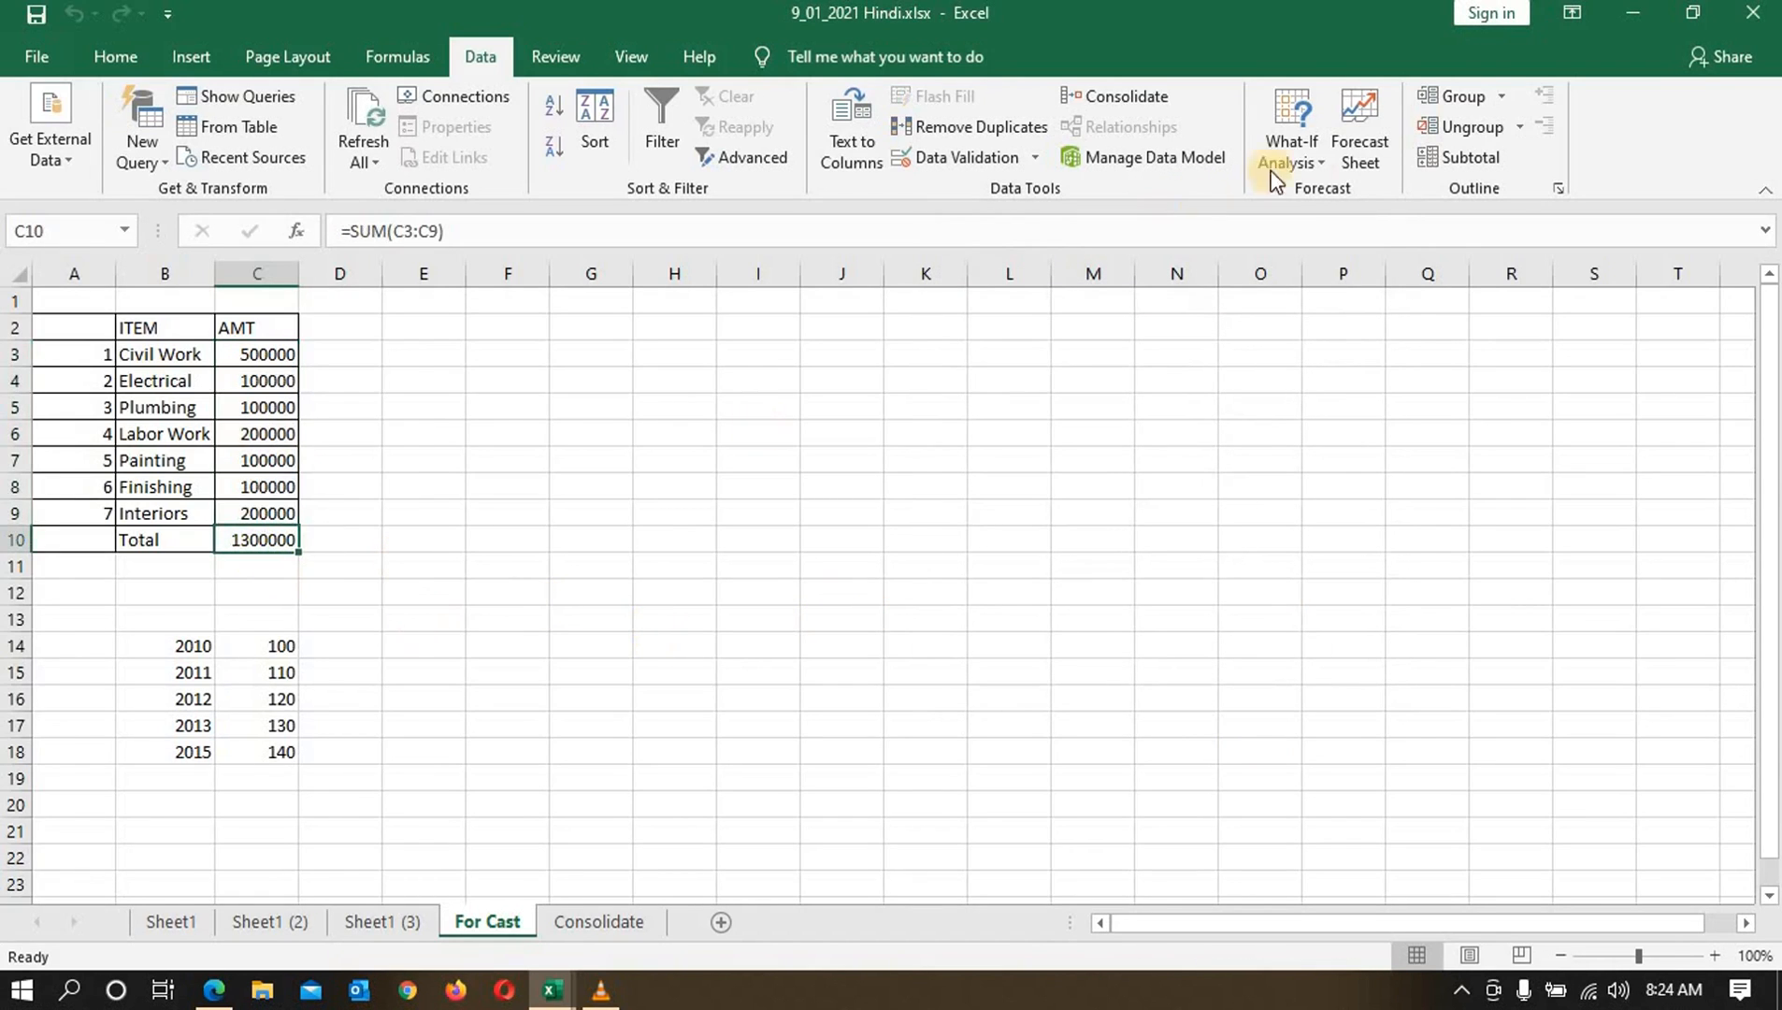
Step: Create a Scenario summary report for the cost scenarios with C10 as the result cell
left_click(1305, 151)
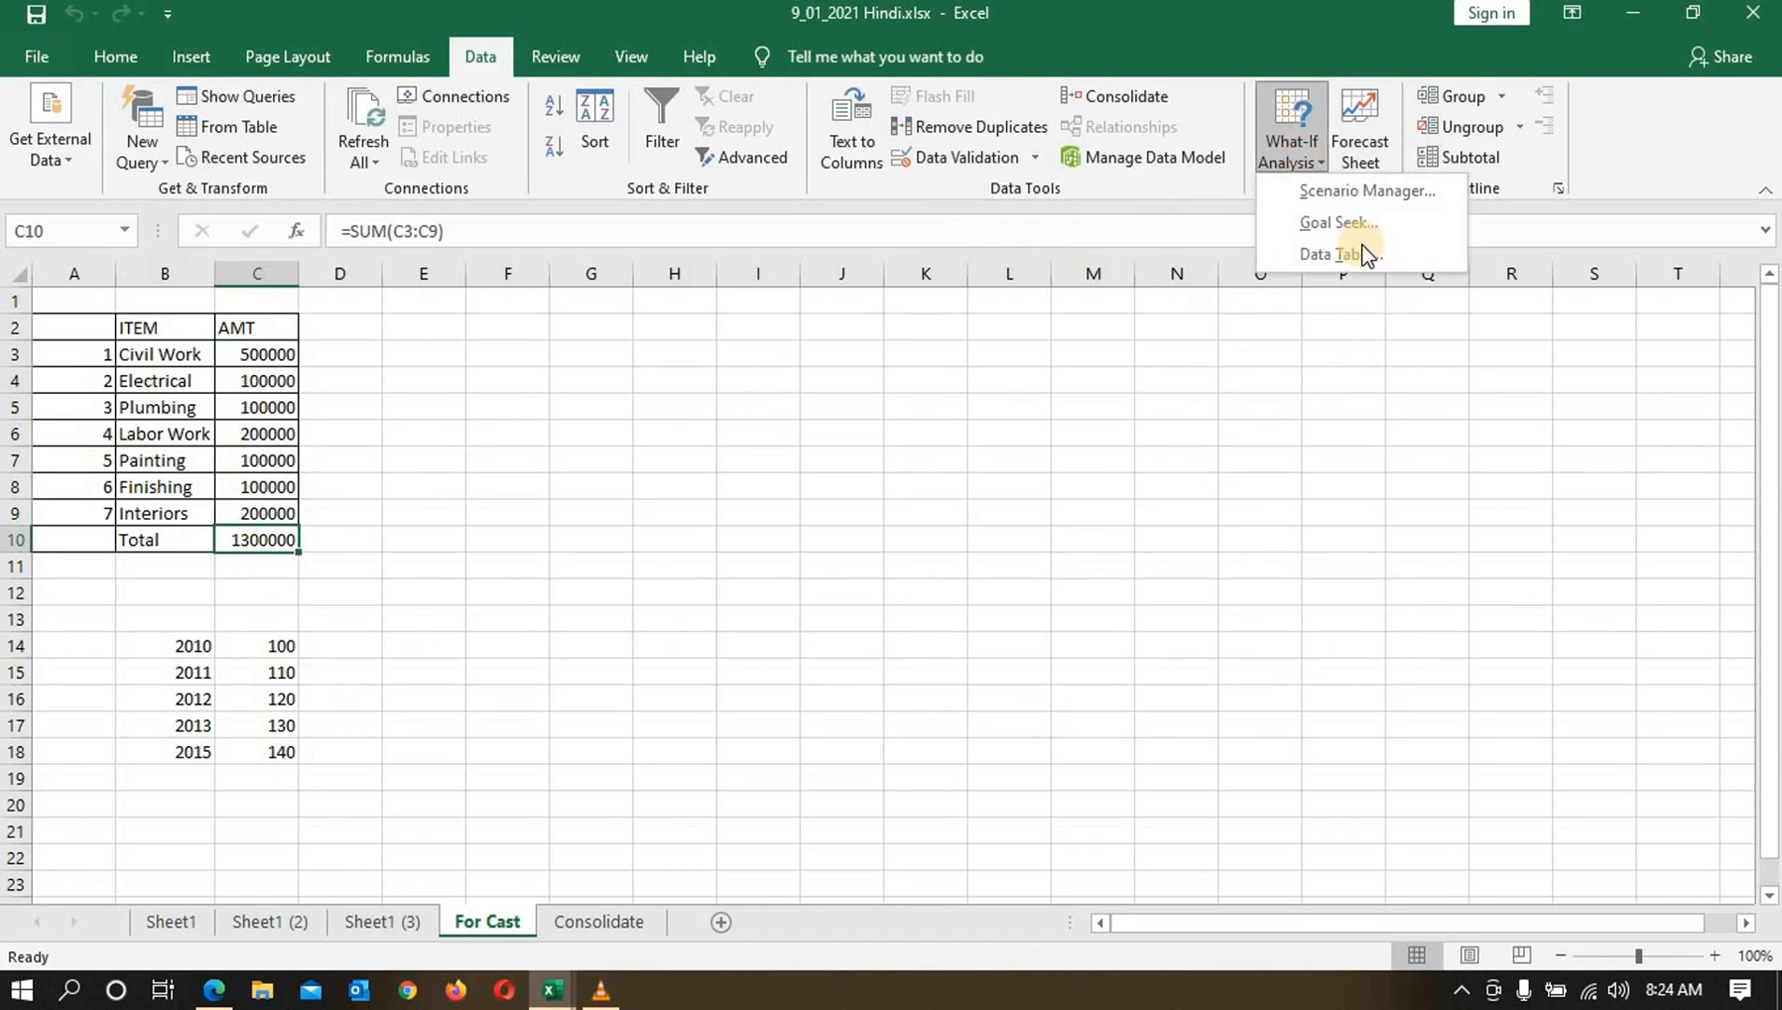
left_click(1344, 192)
left_click(1275, 463)
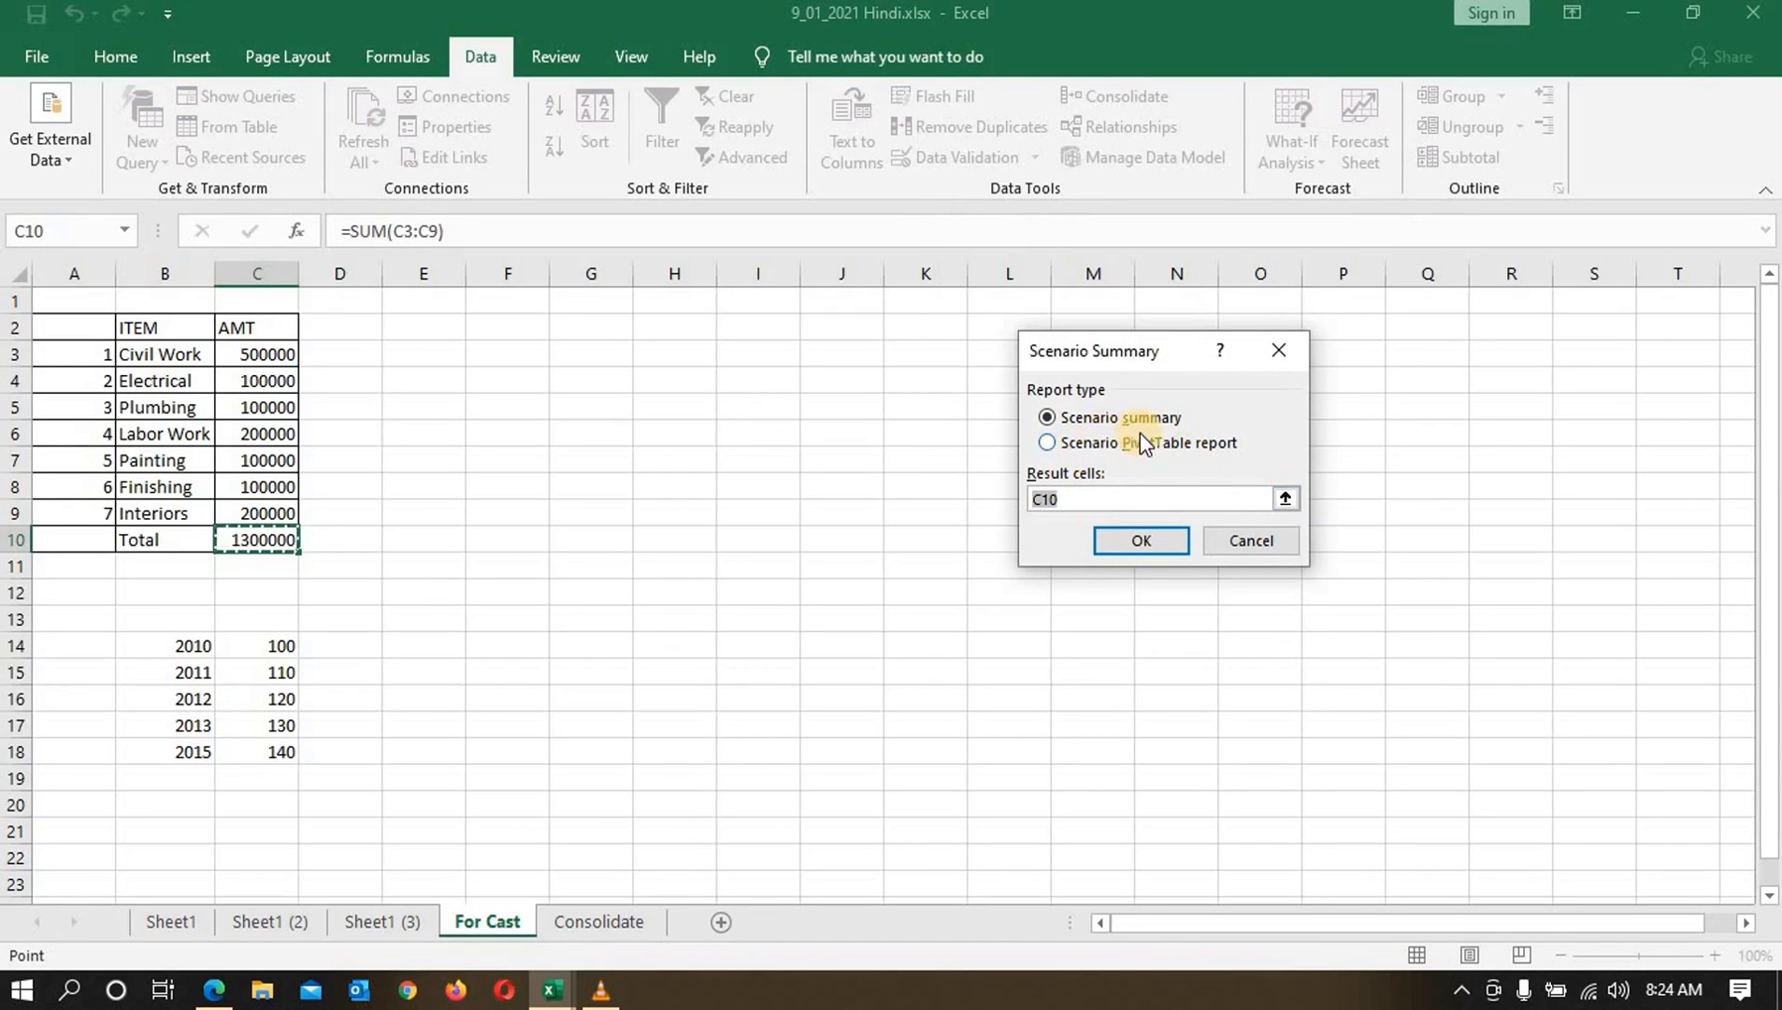
left_click(1144, 543)
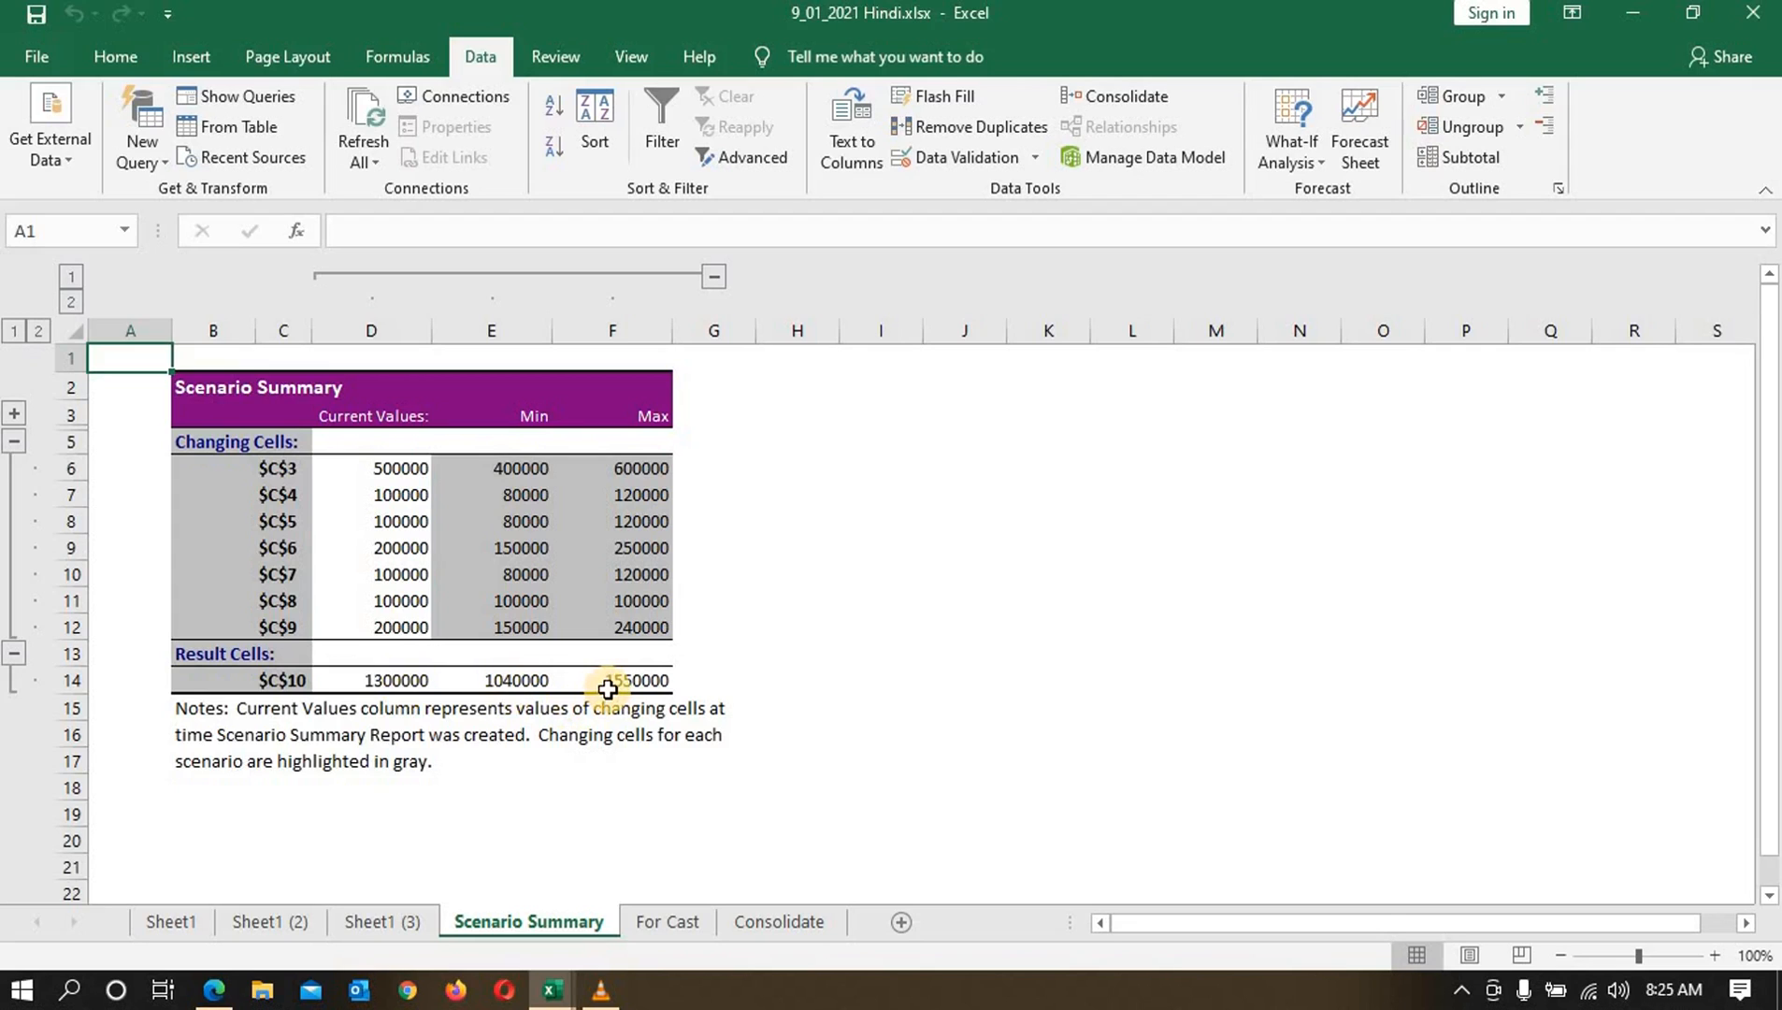
Step: Collapse and re-expand the Changing Cells group in the Scenario Summary, and compare the sheet with Sheet1 (3)
left_click(14, 445)
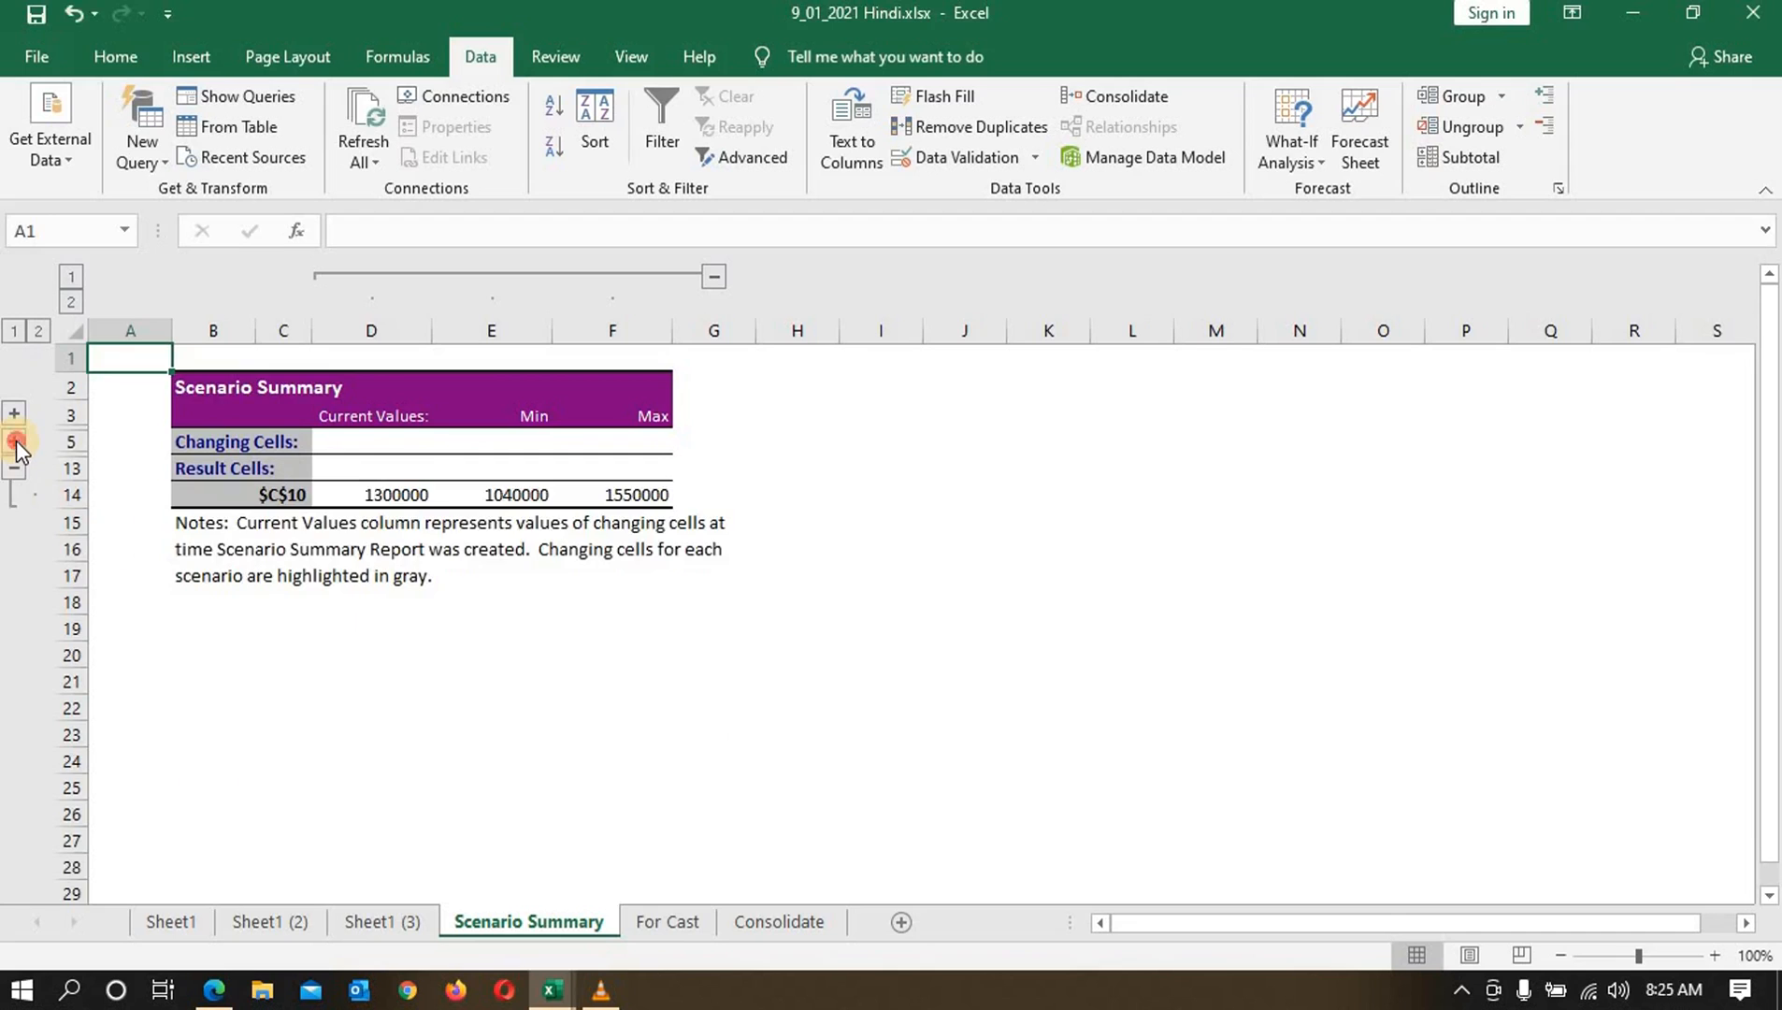
left_click(15, 440)
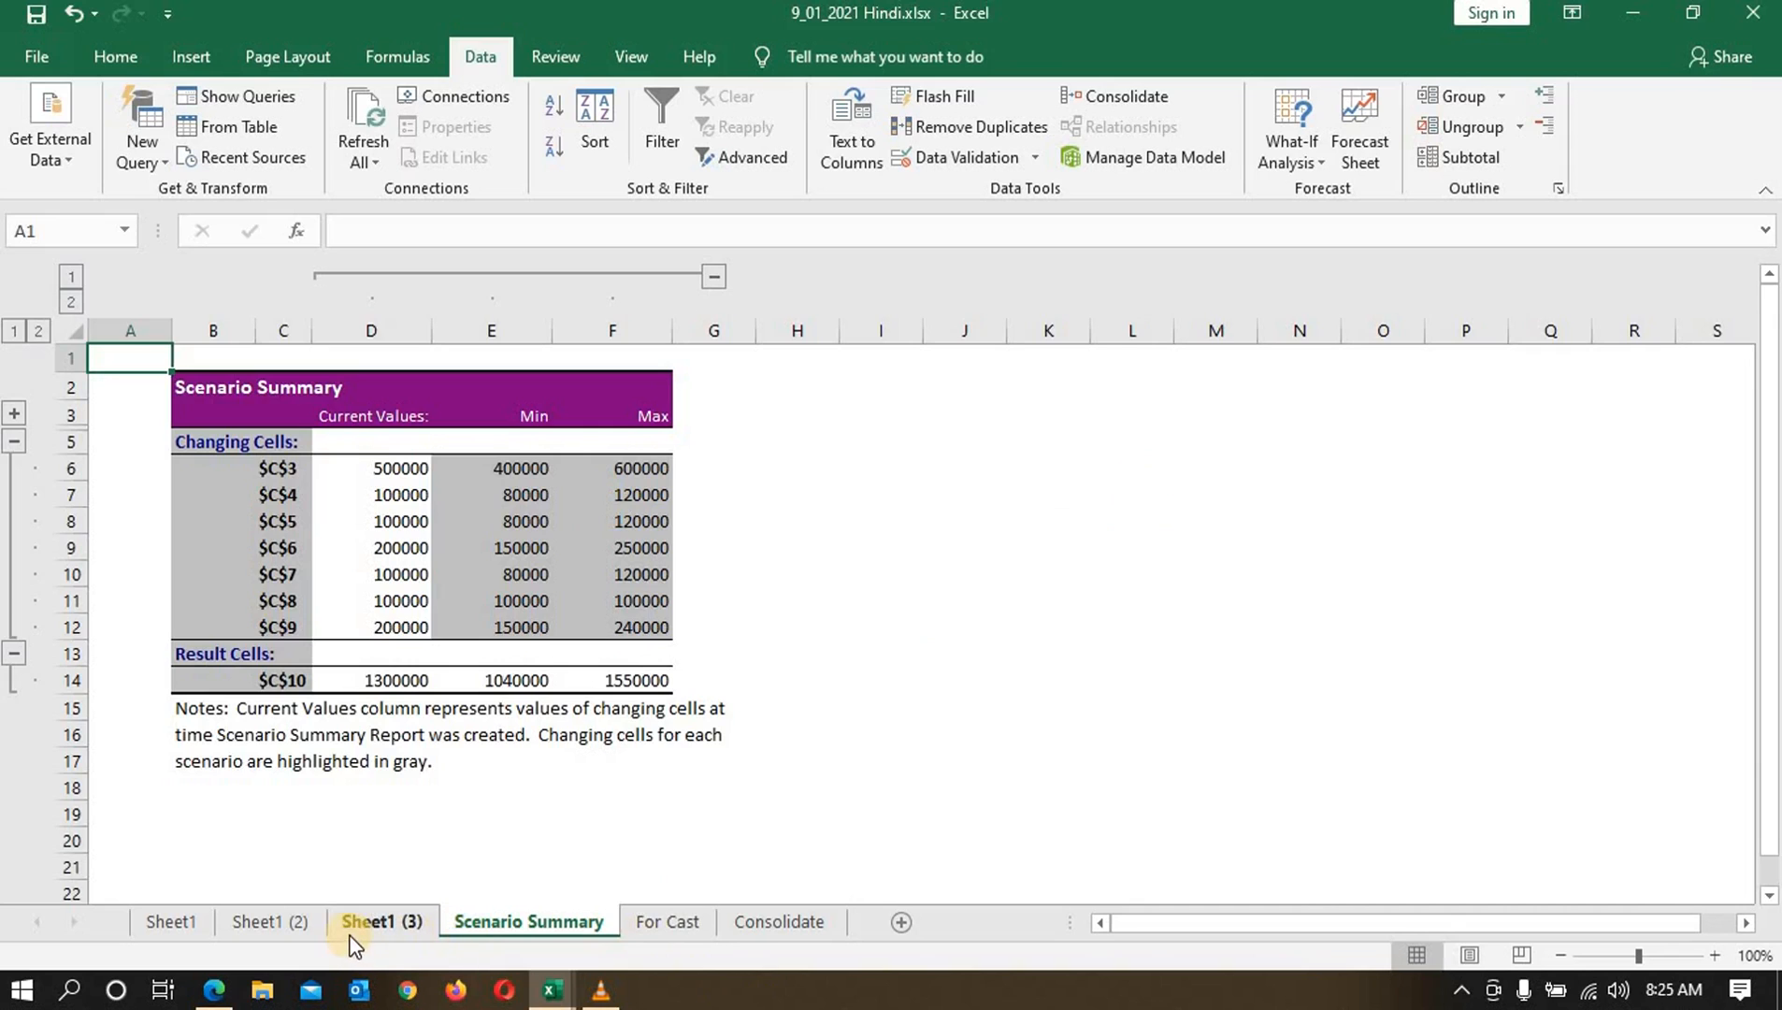
left_click(374, 922)
left_click(544, 929)
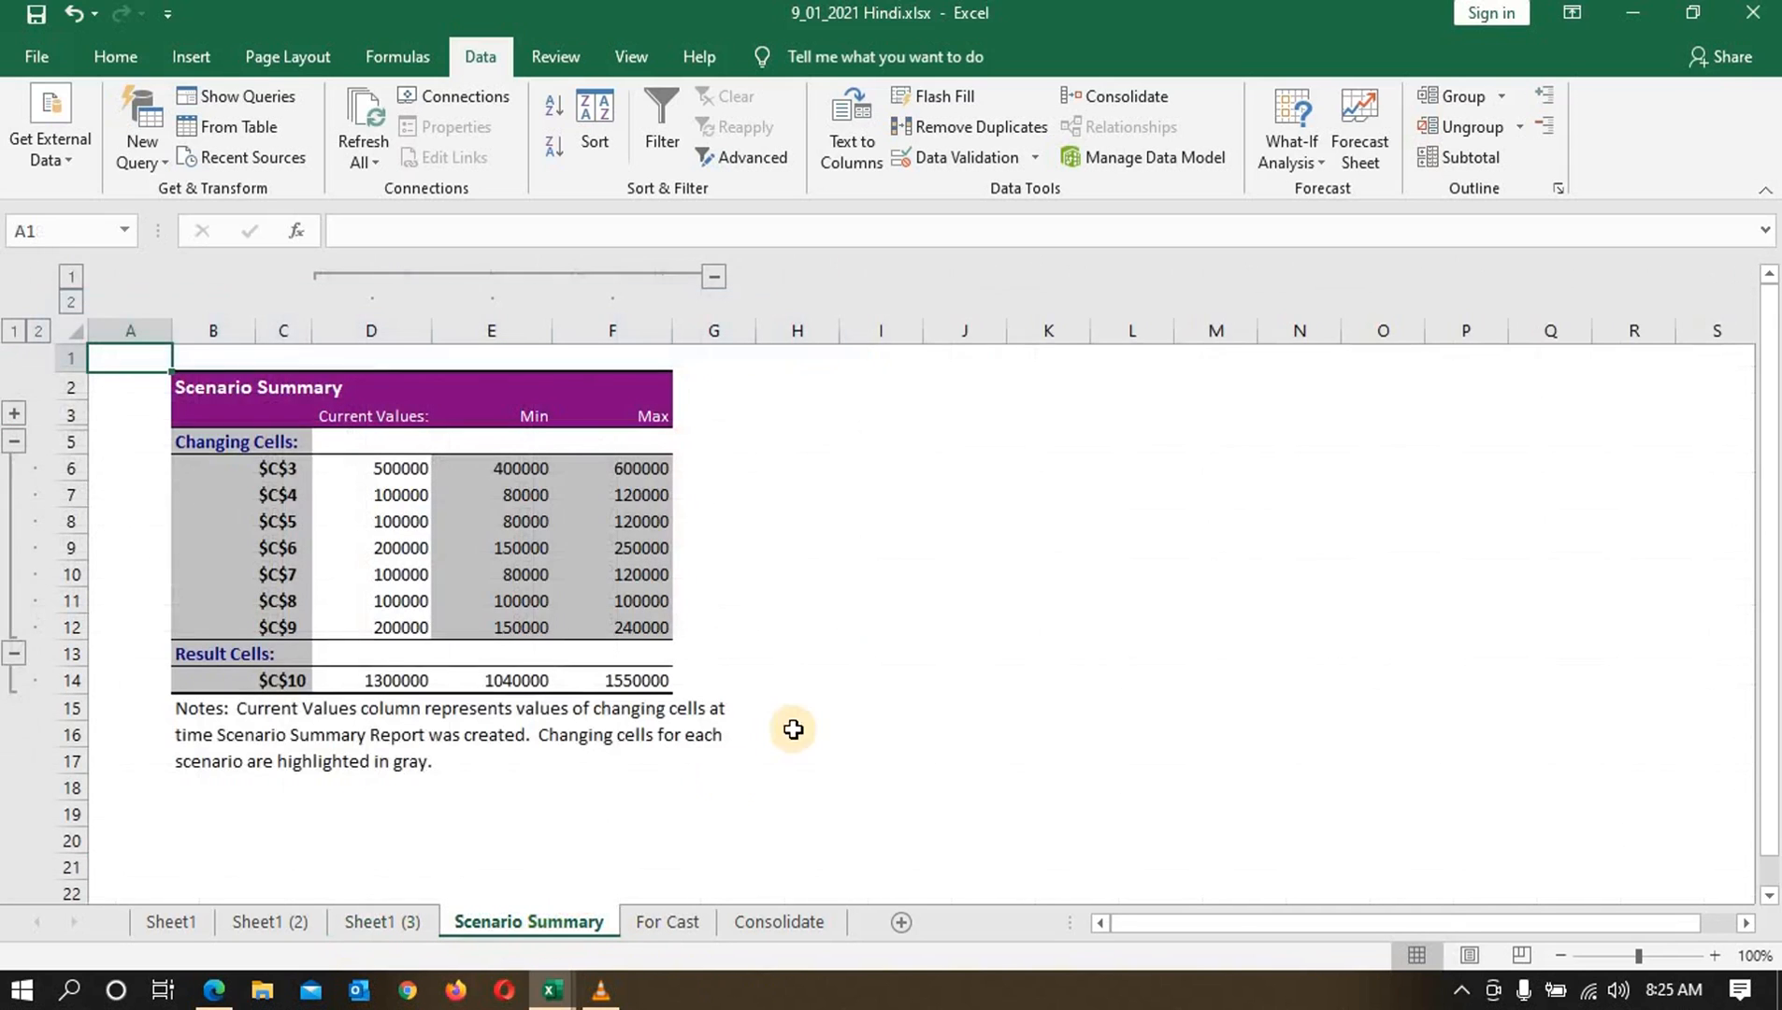
Step: Start a forecast sheet from the yearly data in B14:C18 of the For Cast sheet, using a column chart
left_click(652, 921)
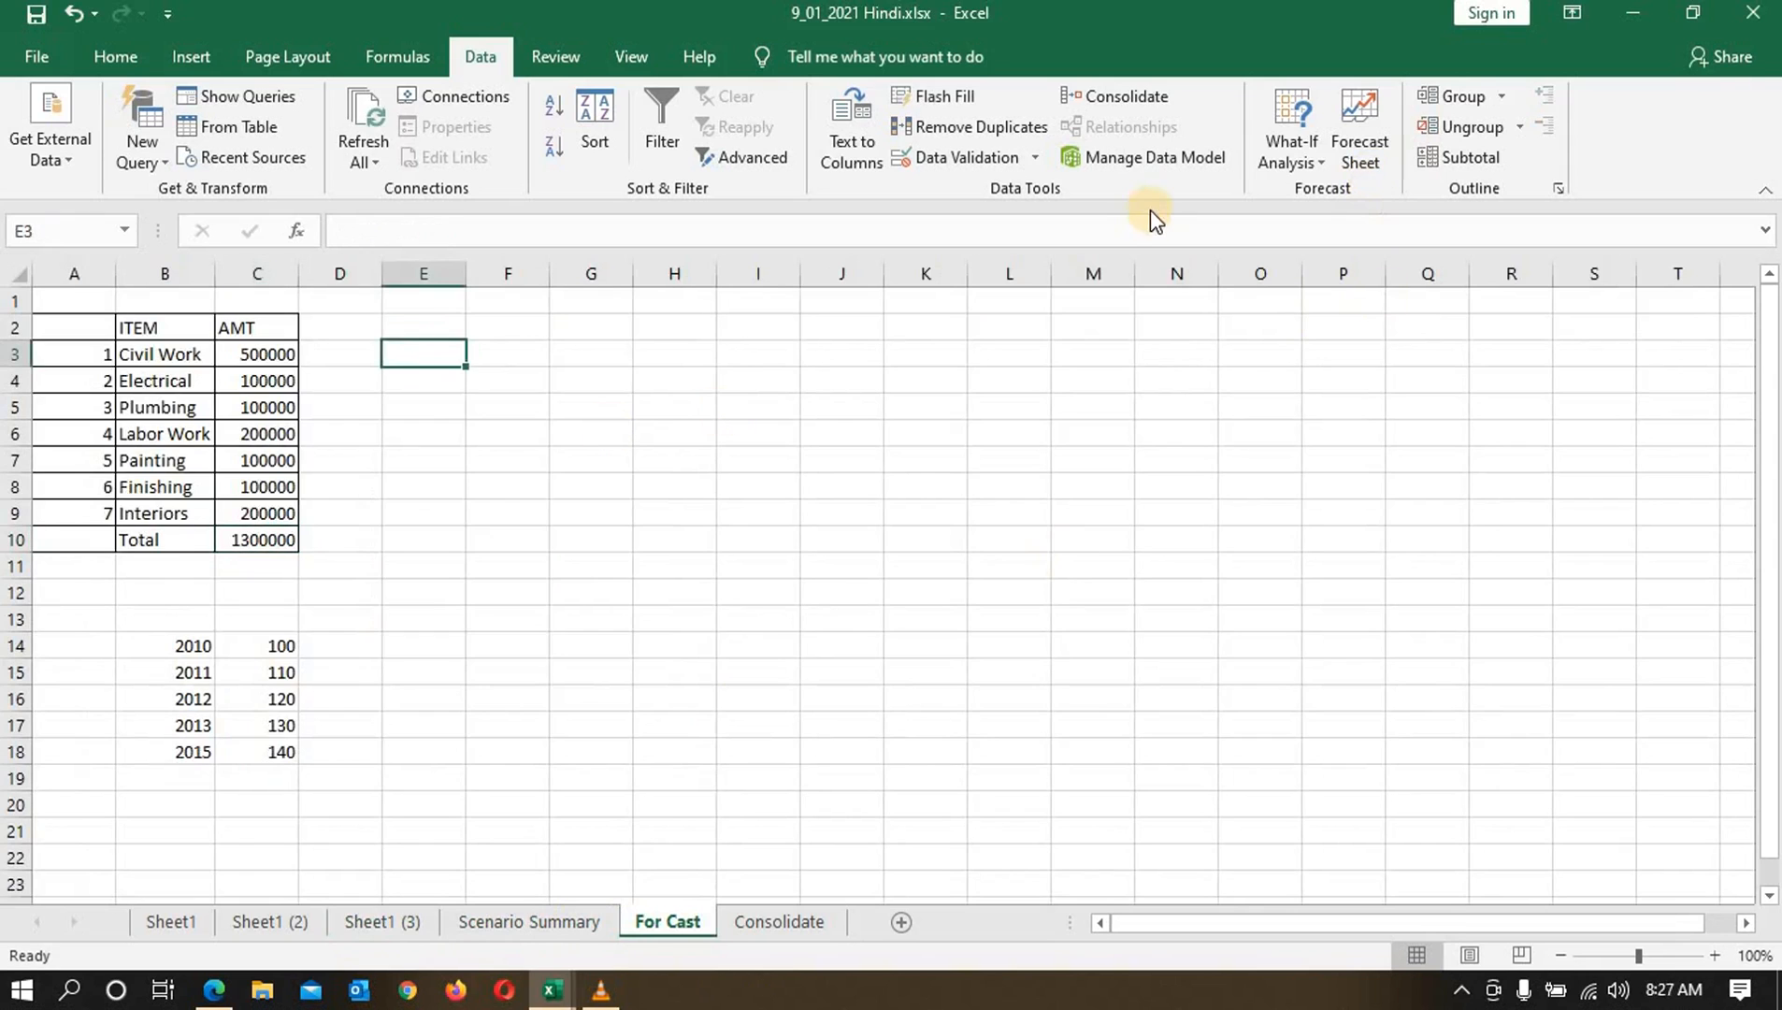
left_click(1363, 154)
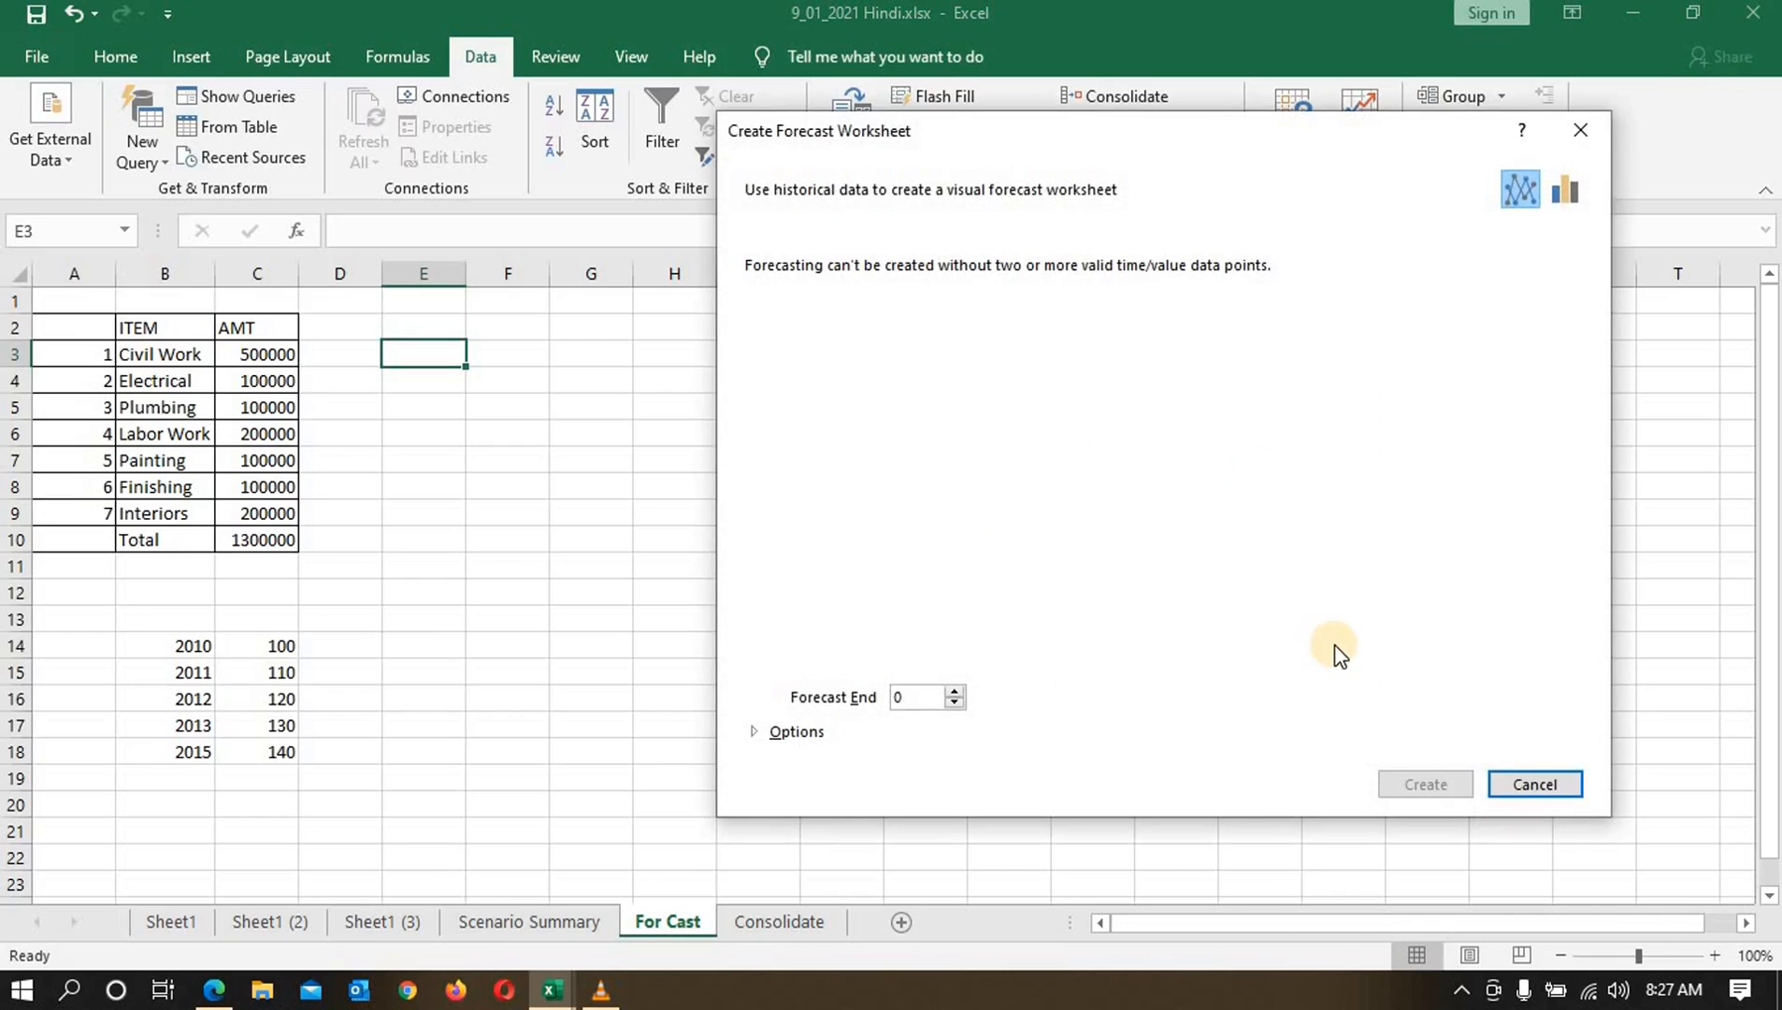
left_click(1560, 786)
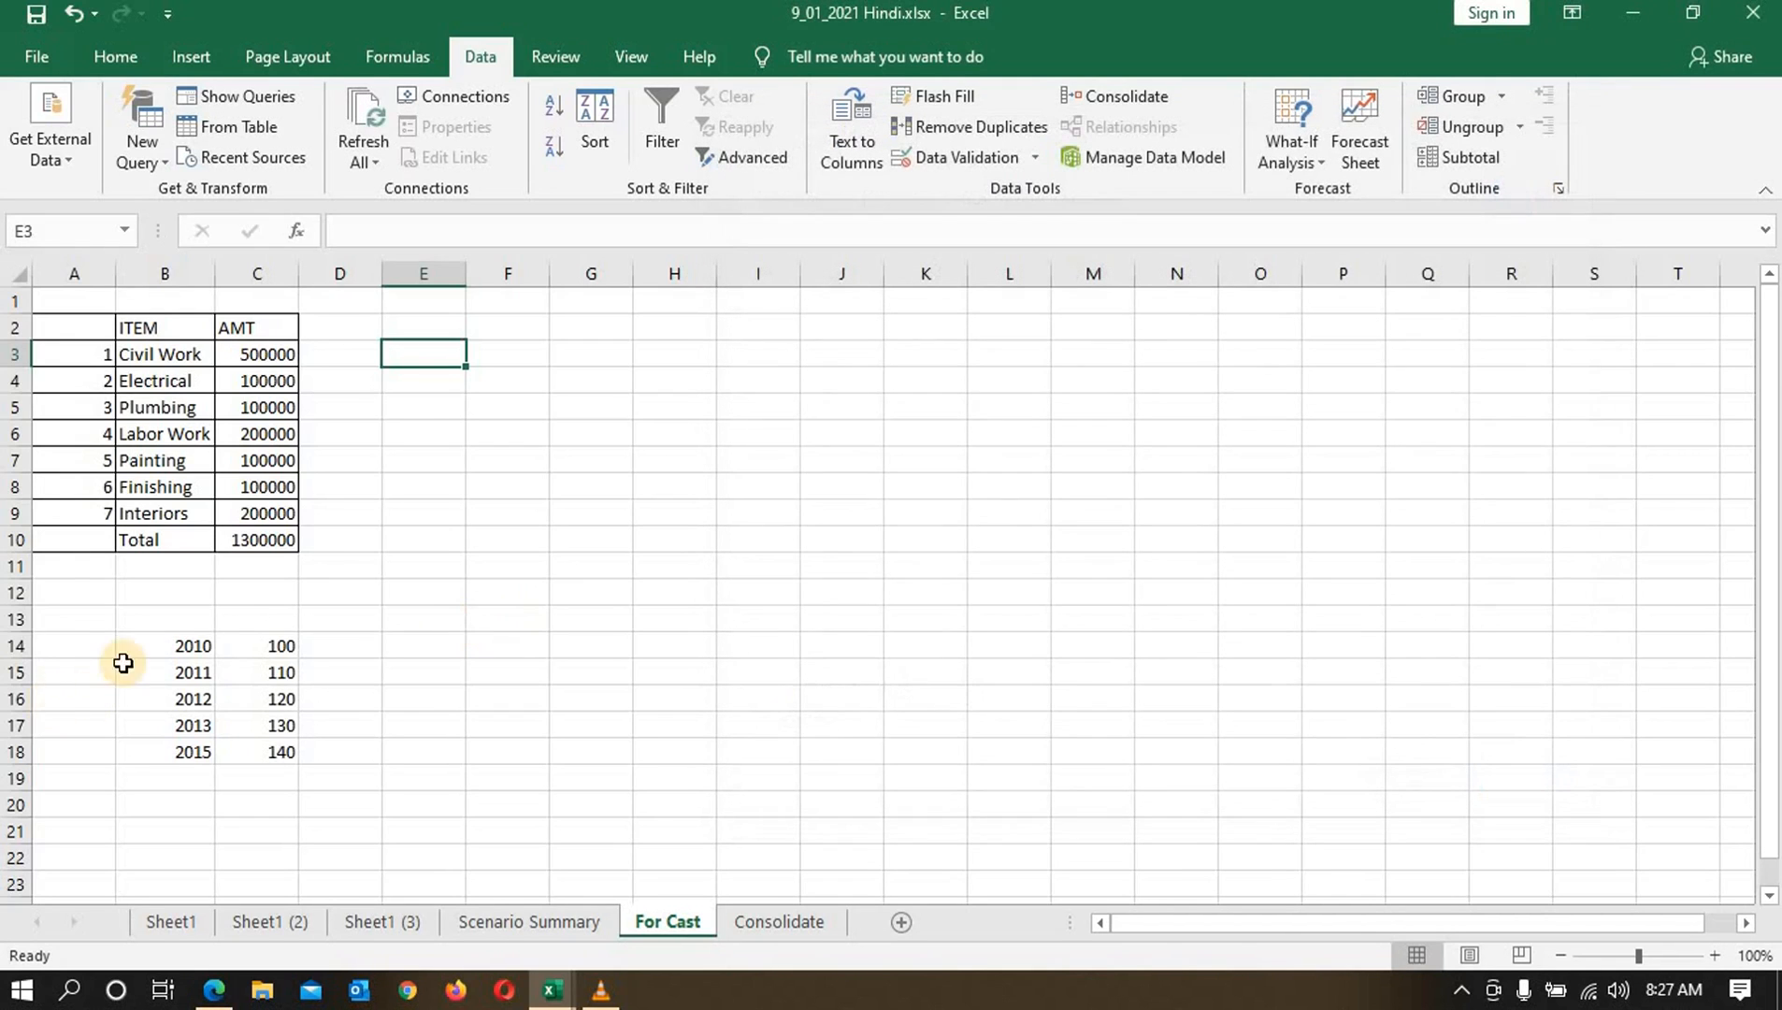
left_click_drag(198, 657, 273, 755)
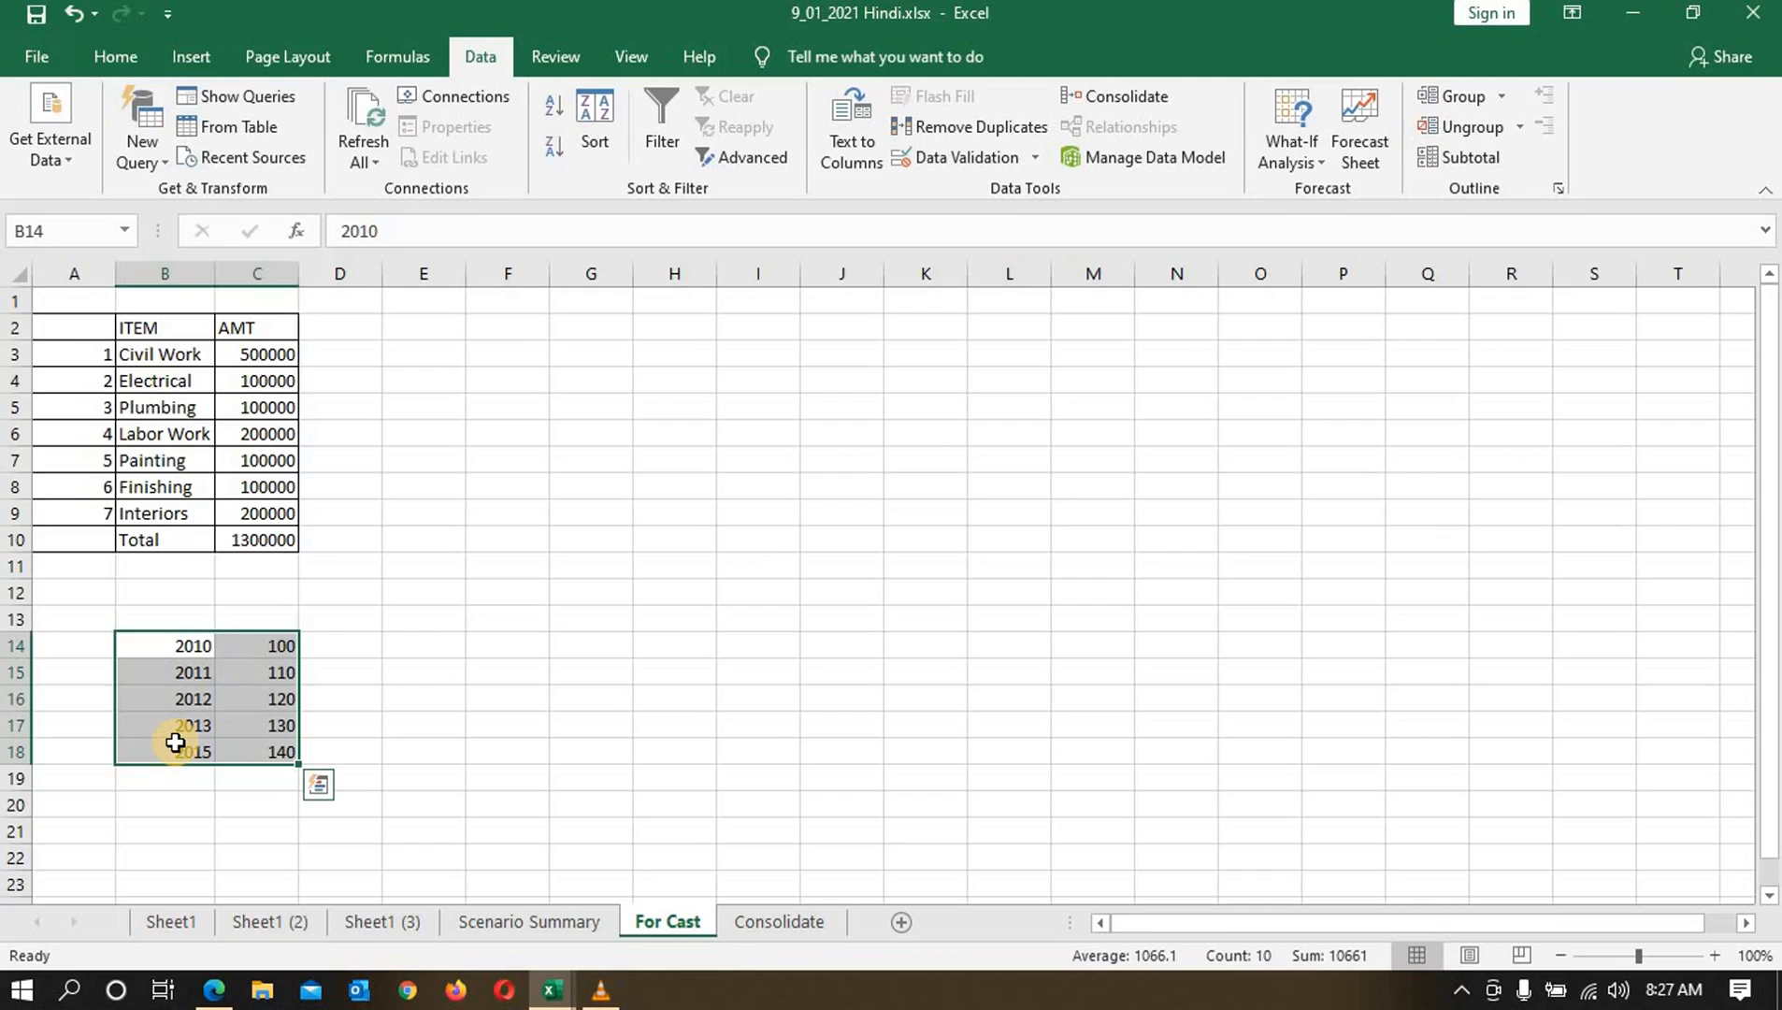
left_click(1357, 145)
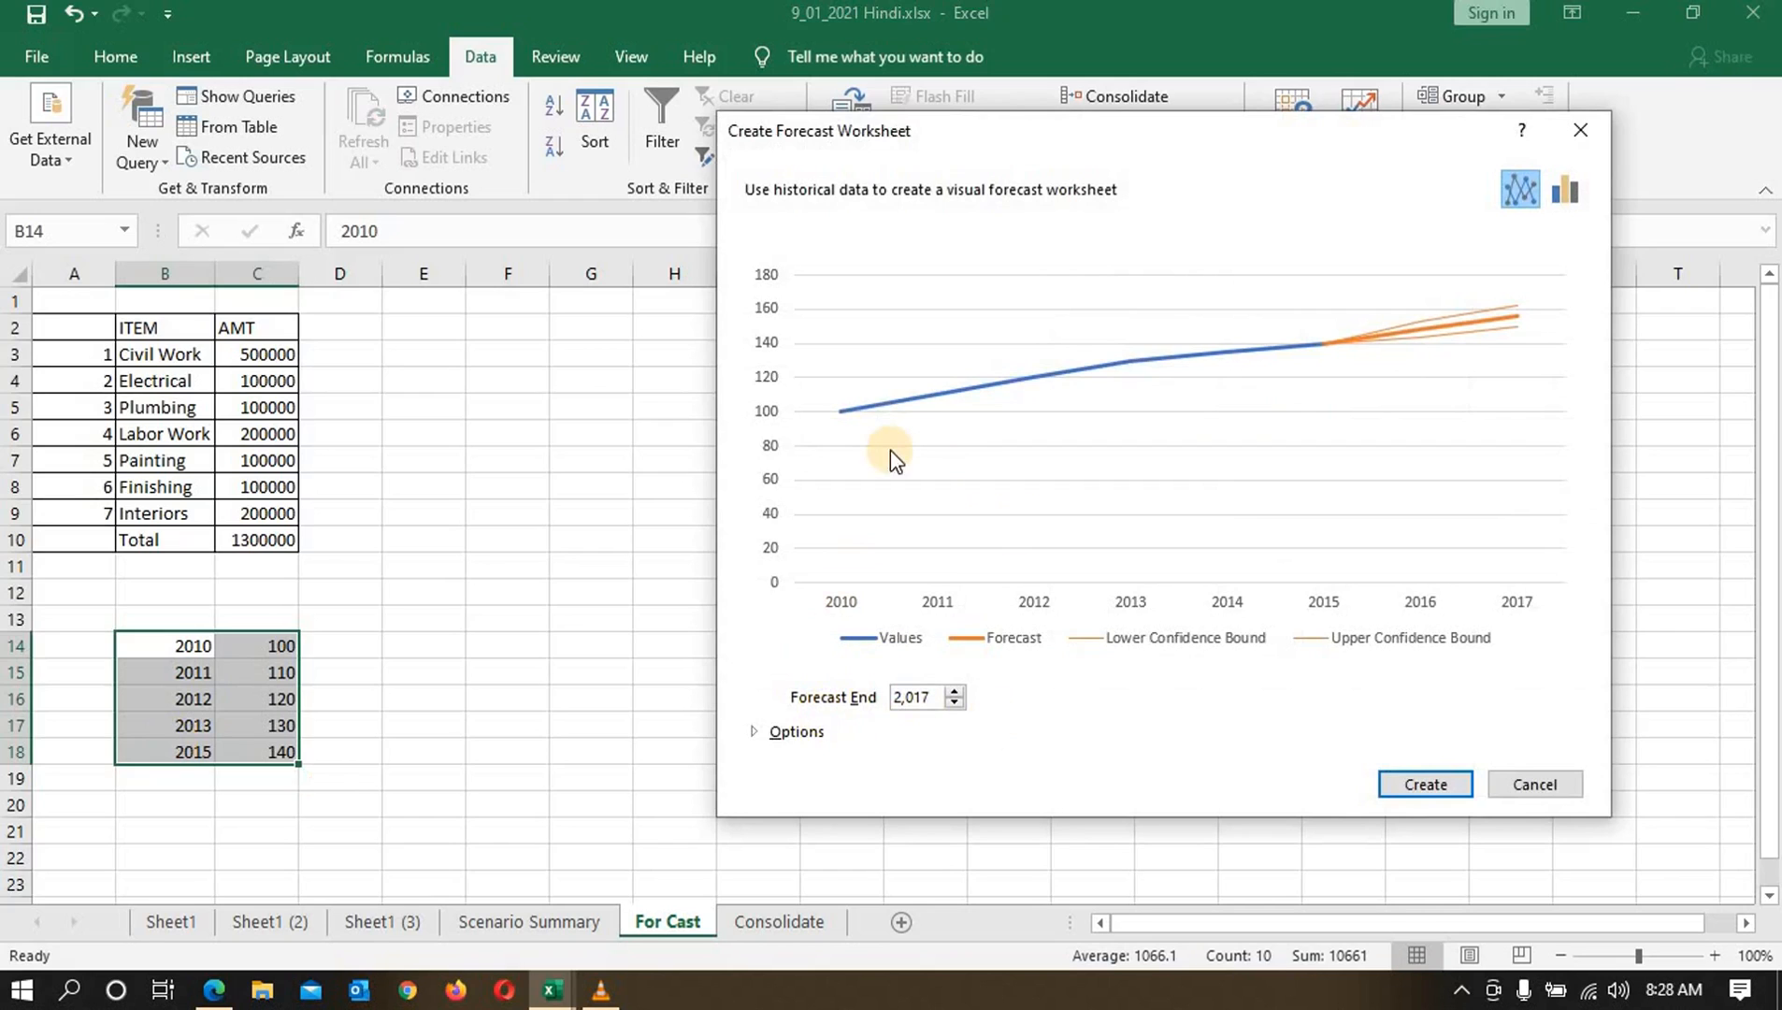
left_click(1580, 189)
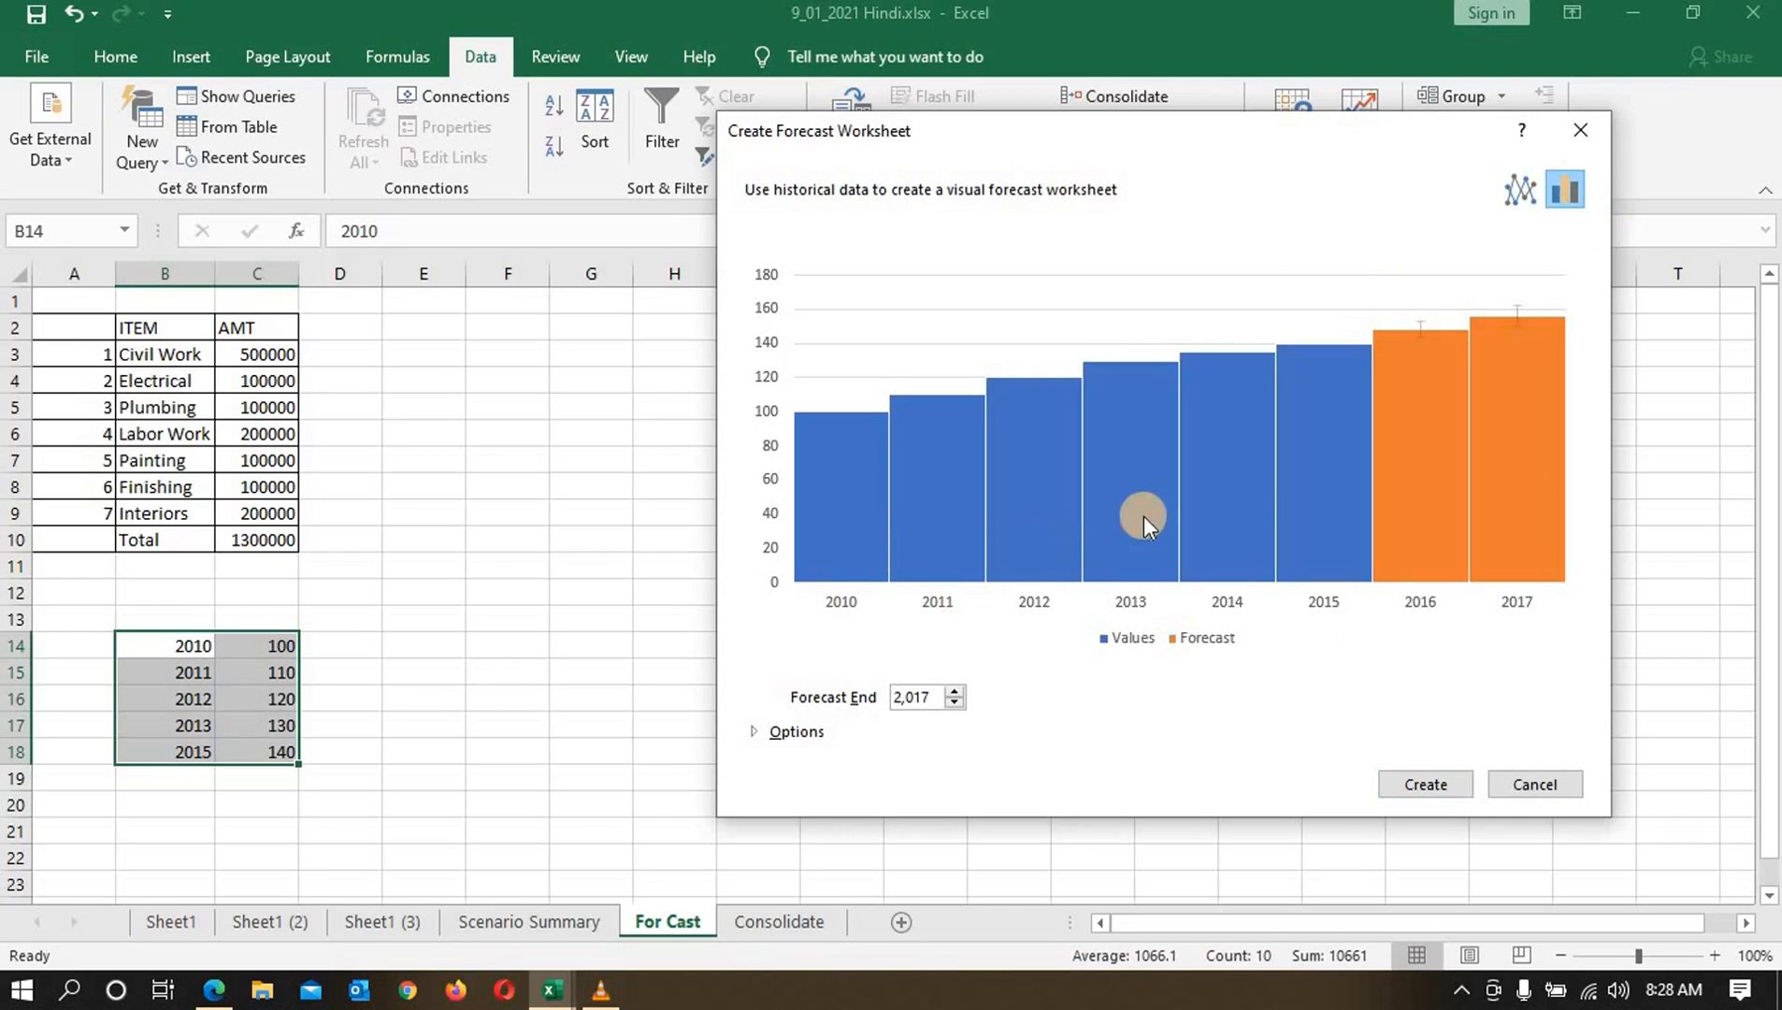
Step: Set the forecast end to 2023, create the forecast worksheet and dismiss its information note
left_click(955, 692)
left_click(956, 692)
left_click(956, 692)
left_click(955, 692)
left_click(956, 692)
left_click(955, 692)
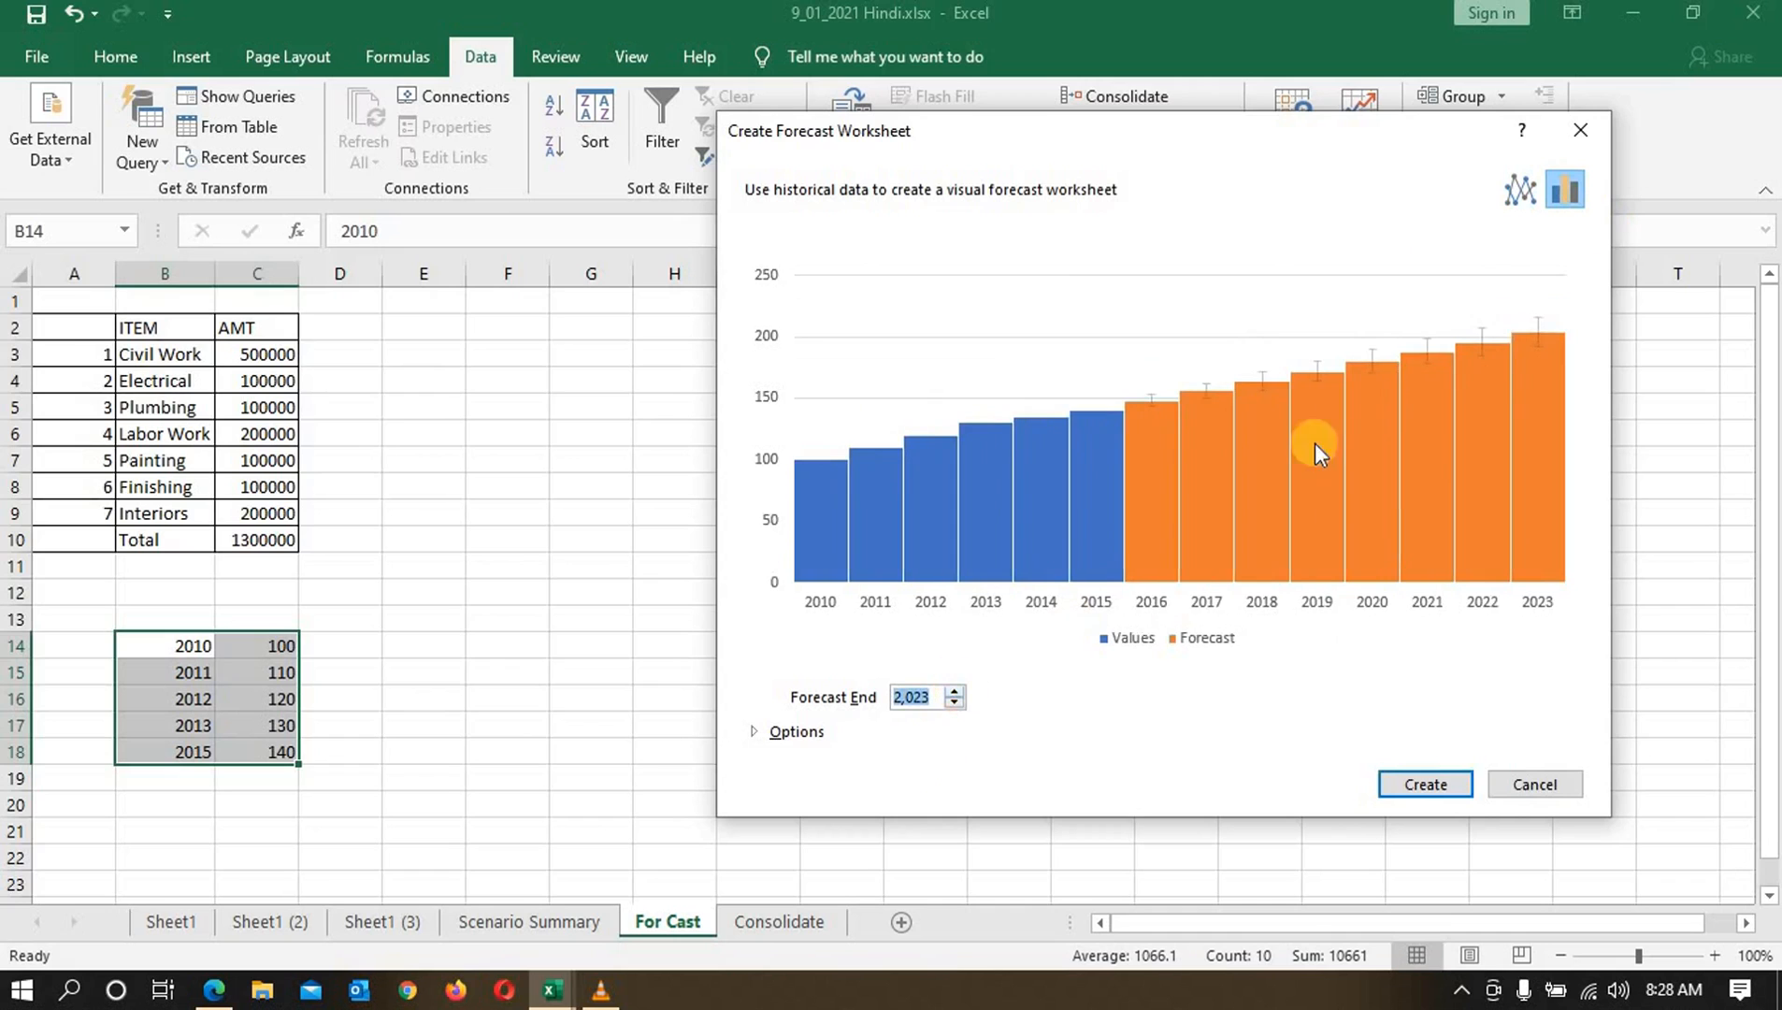
left_click(1421, 781)
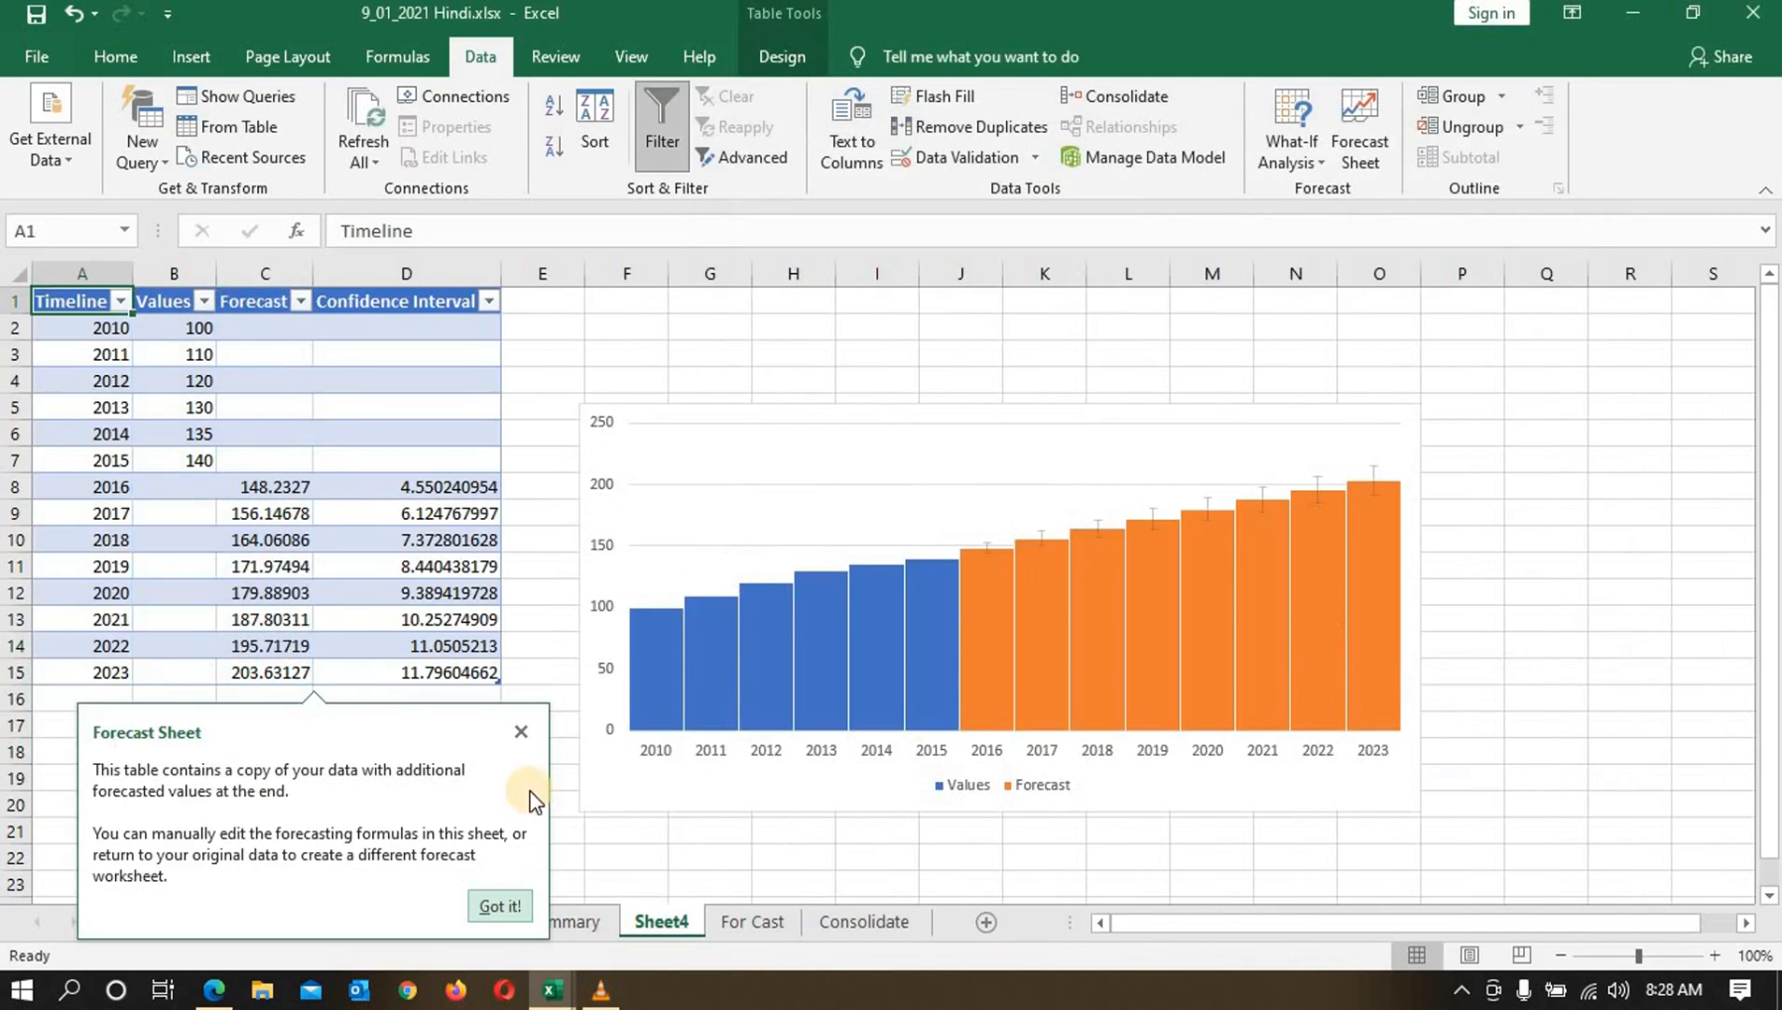
left_click(499, 905)
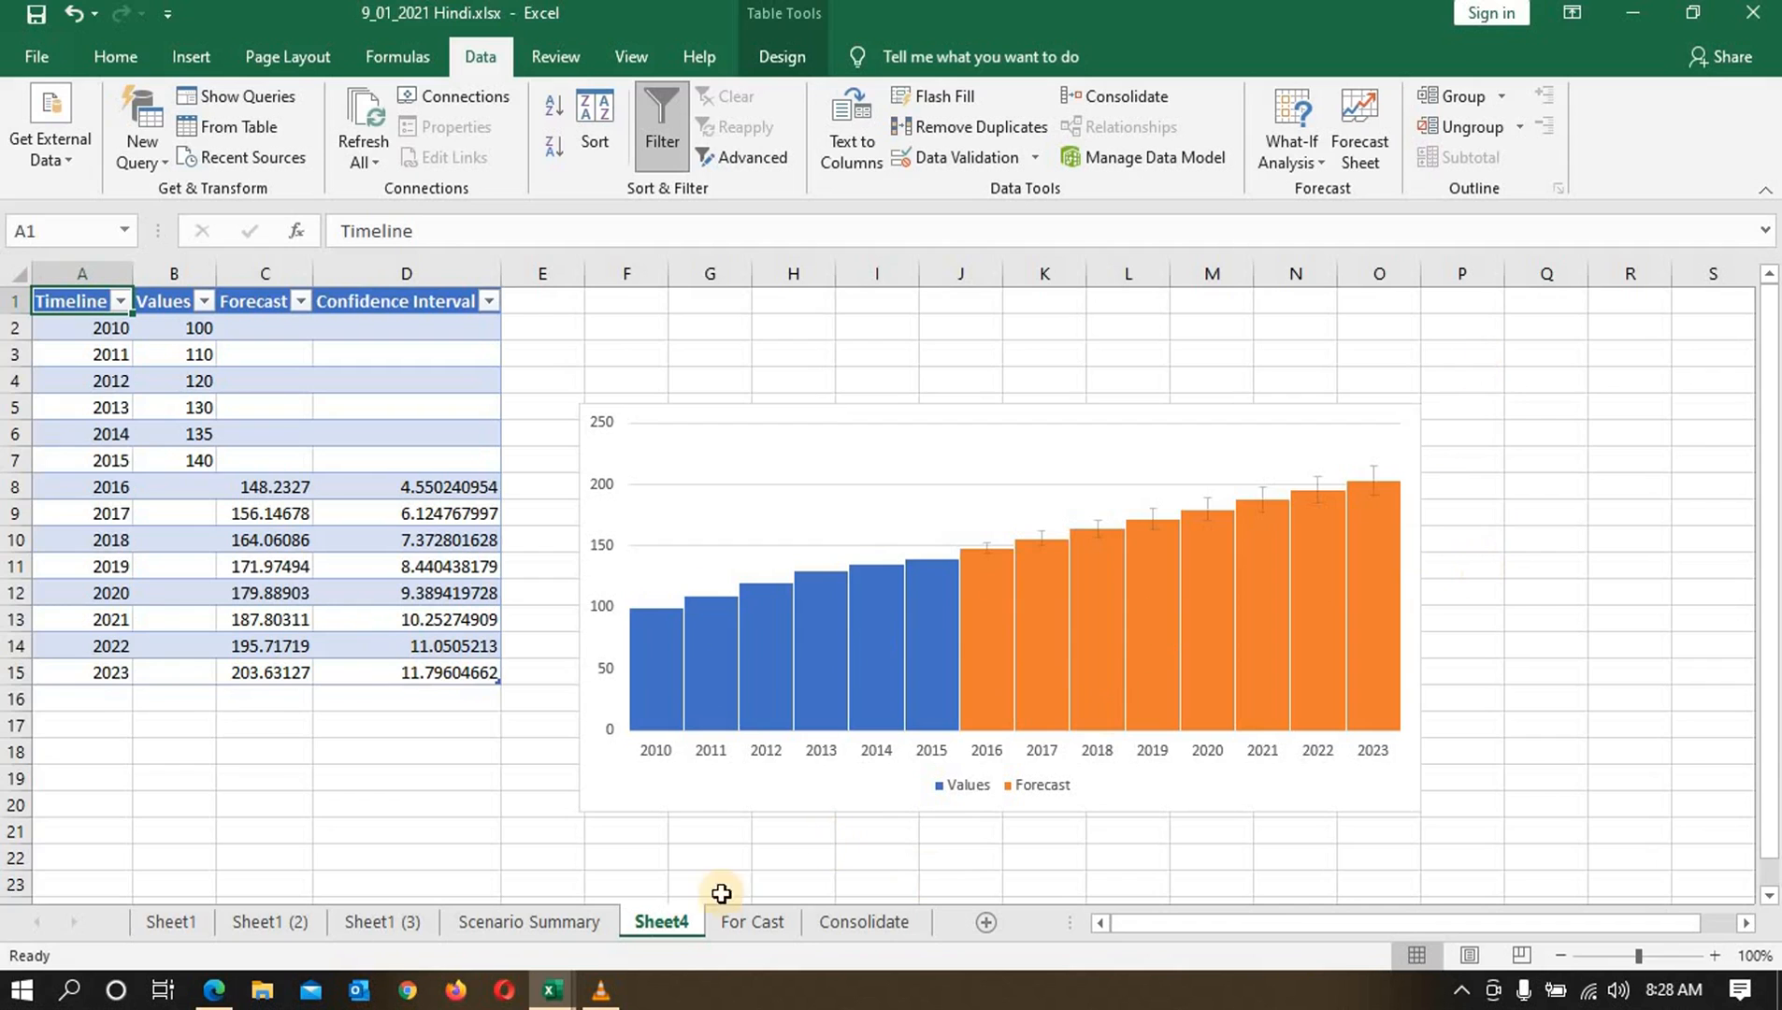
Step: Group the rows of the student marks range A1:I11 on Sheet1 (3)
left_click(554, 930)
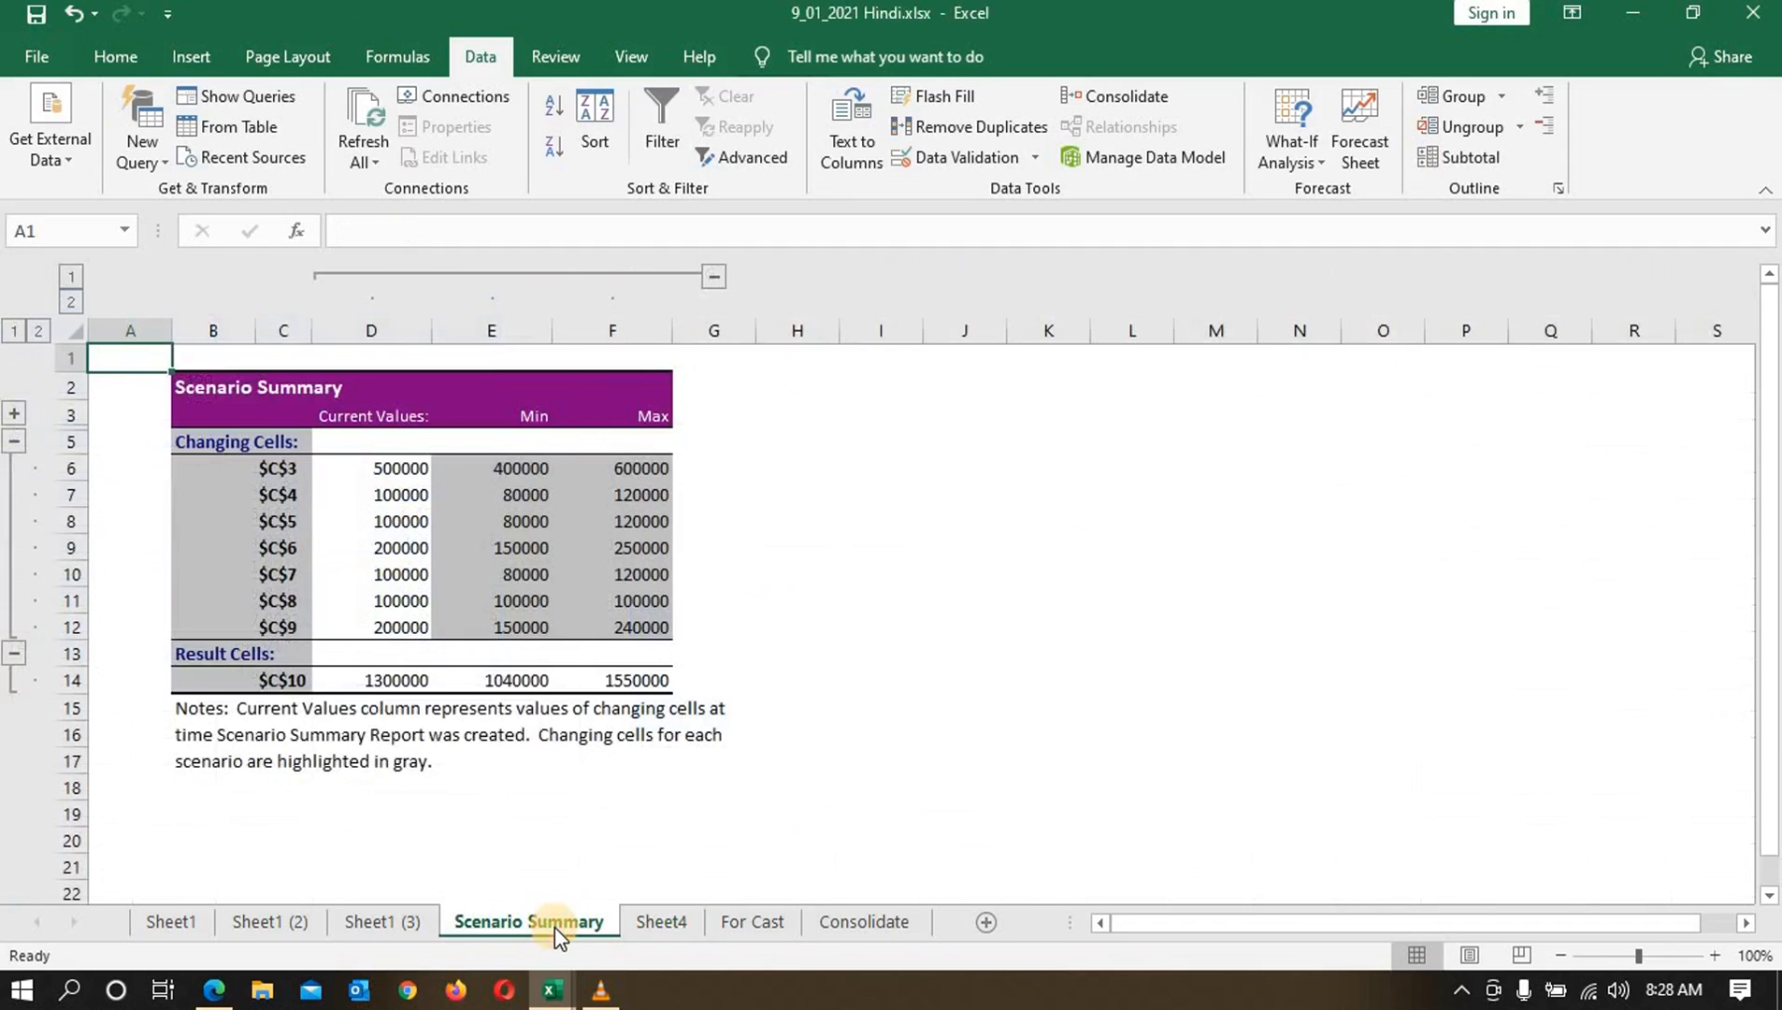
left_click(411, 931)
left_click(994, 673)
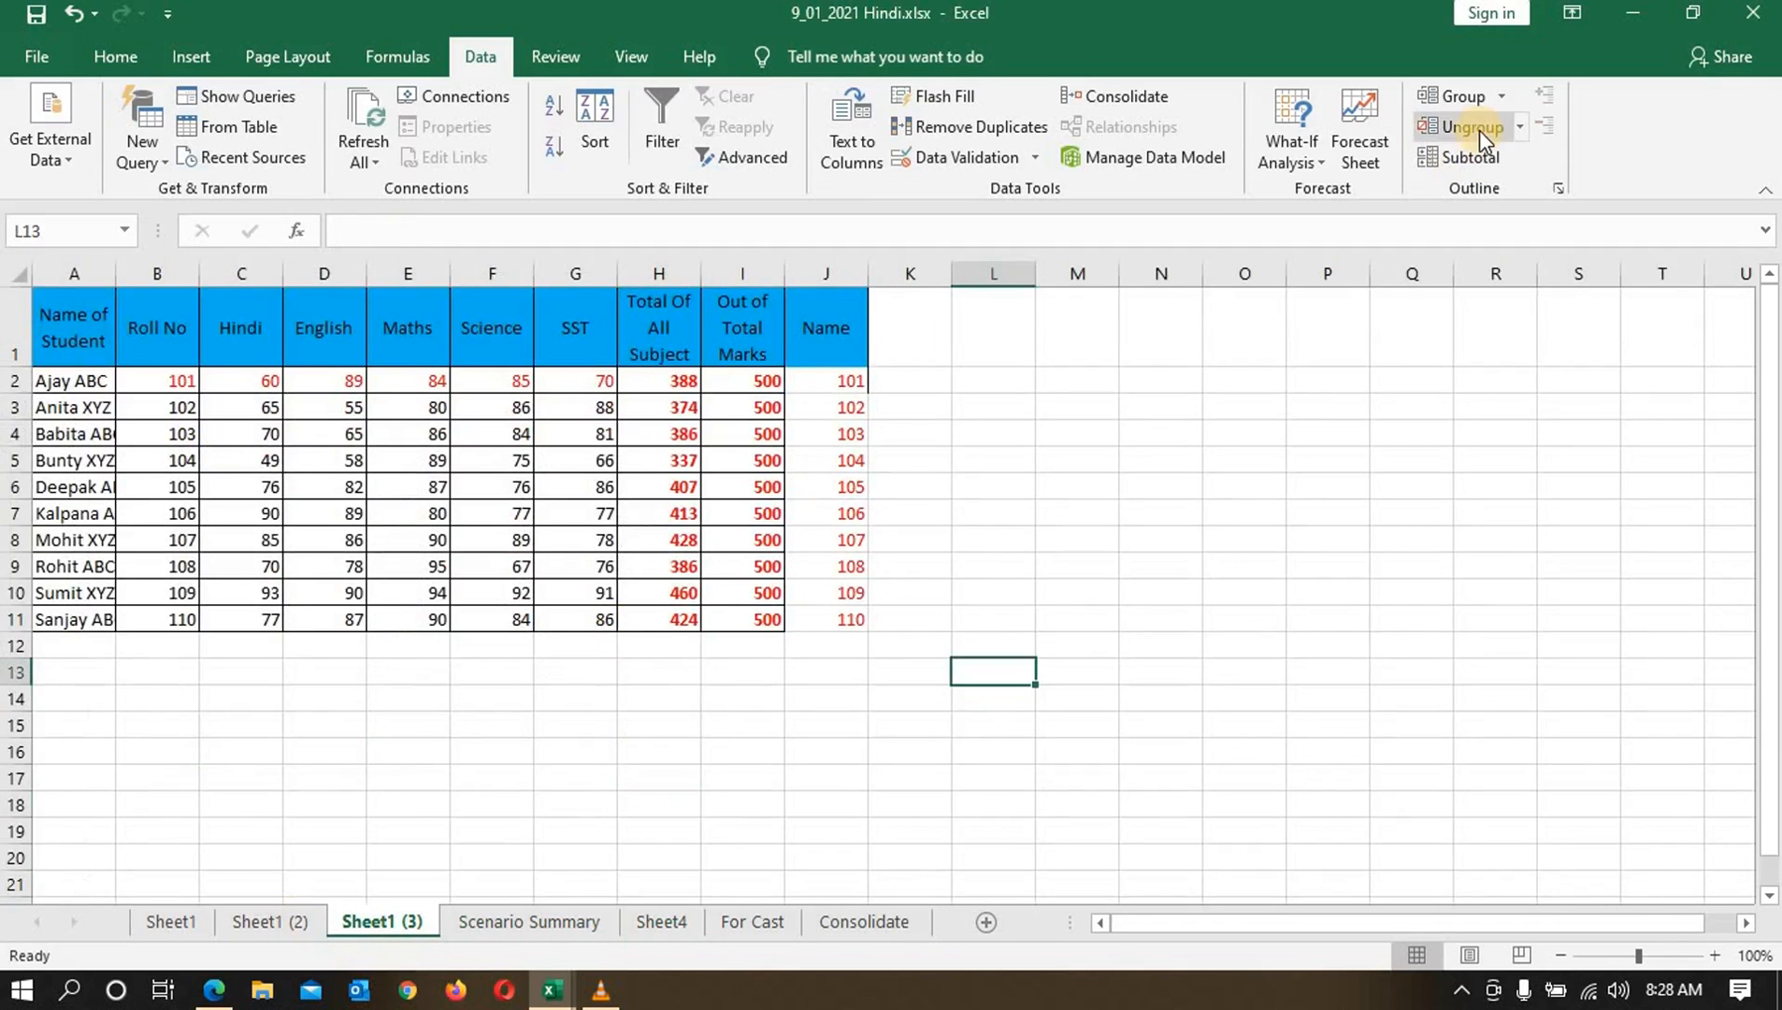
left_click_drag(56, 341, 723, 624)
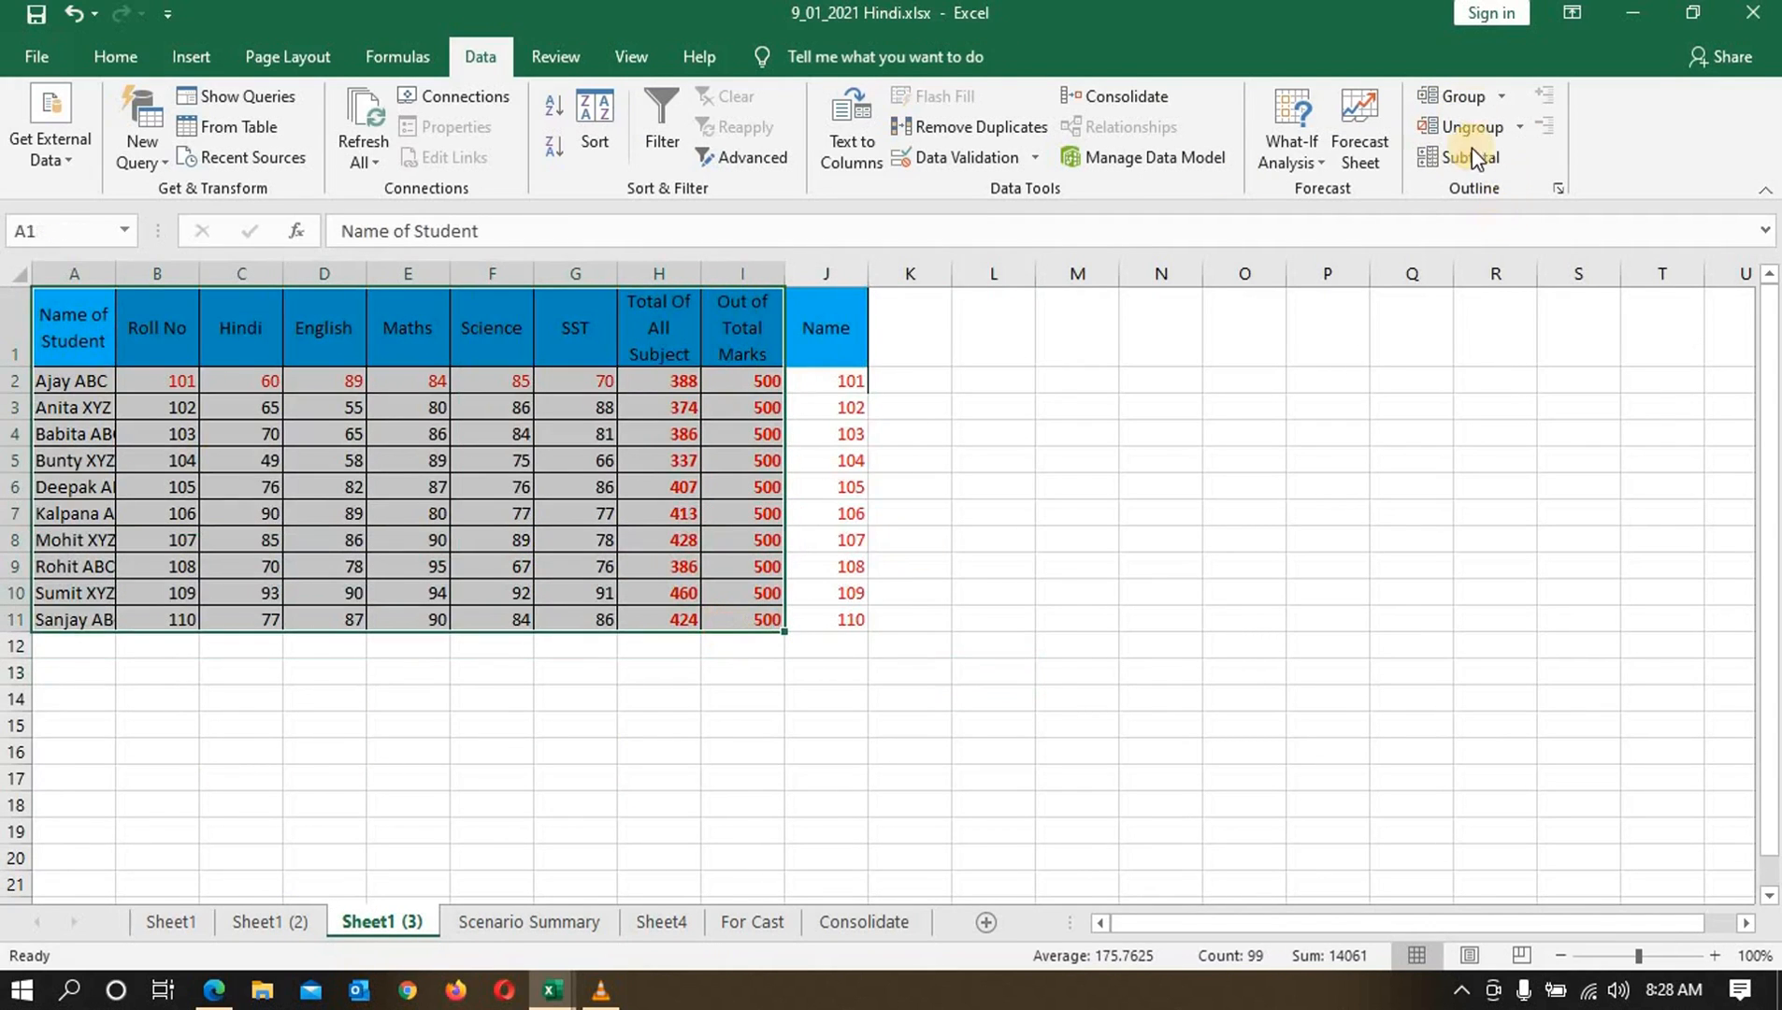
left_click(1505, 98)
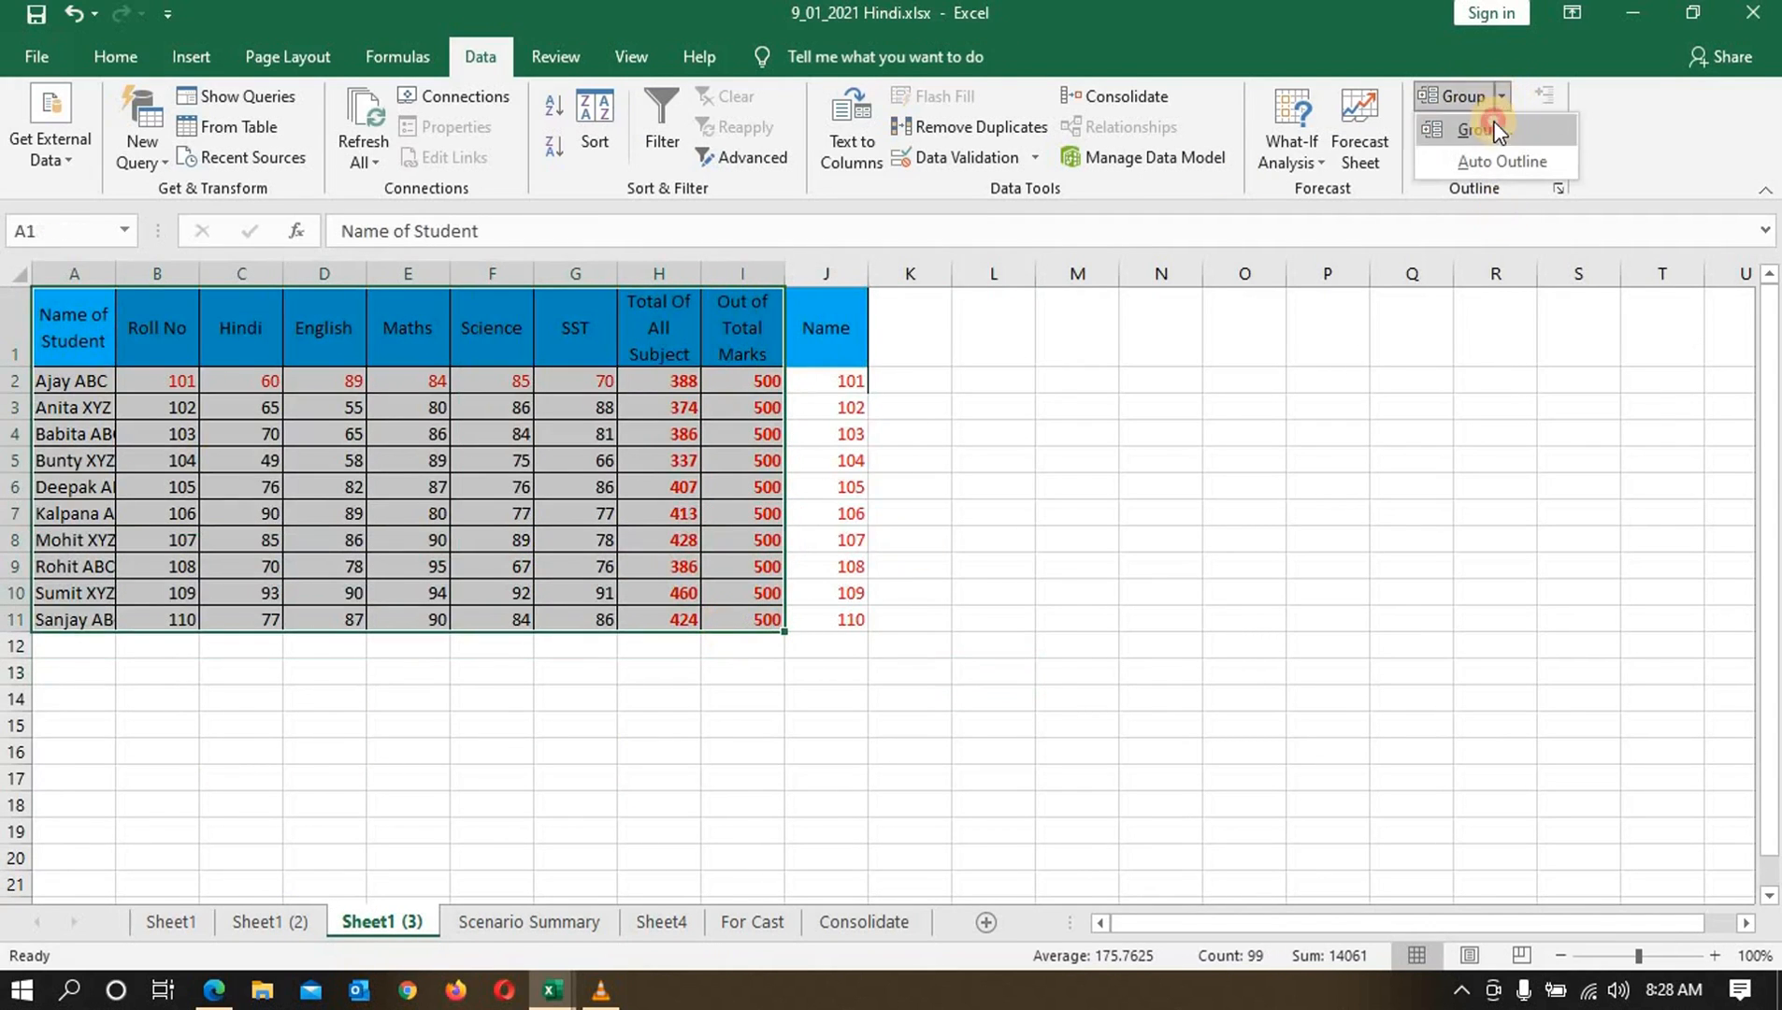
left_click(1489, 127)
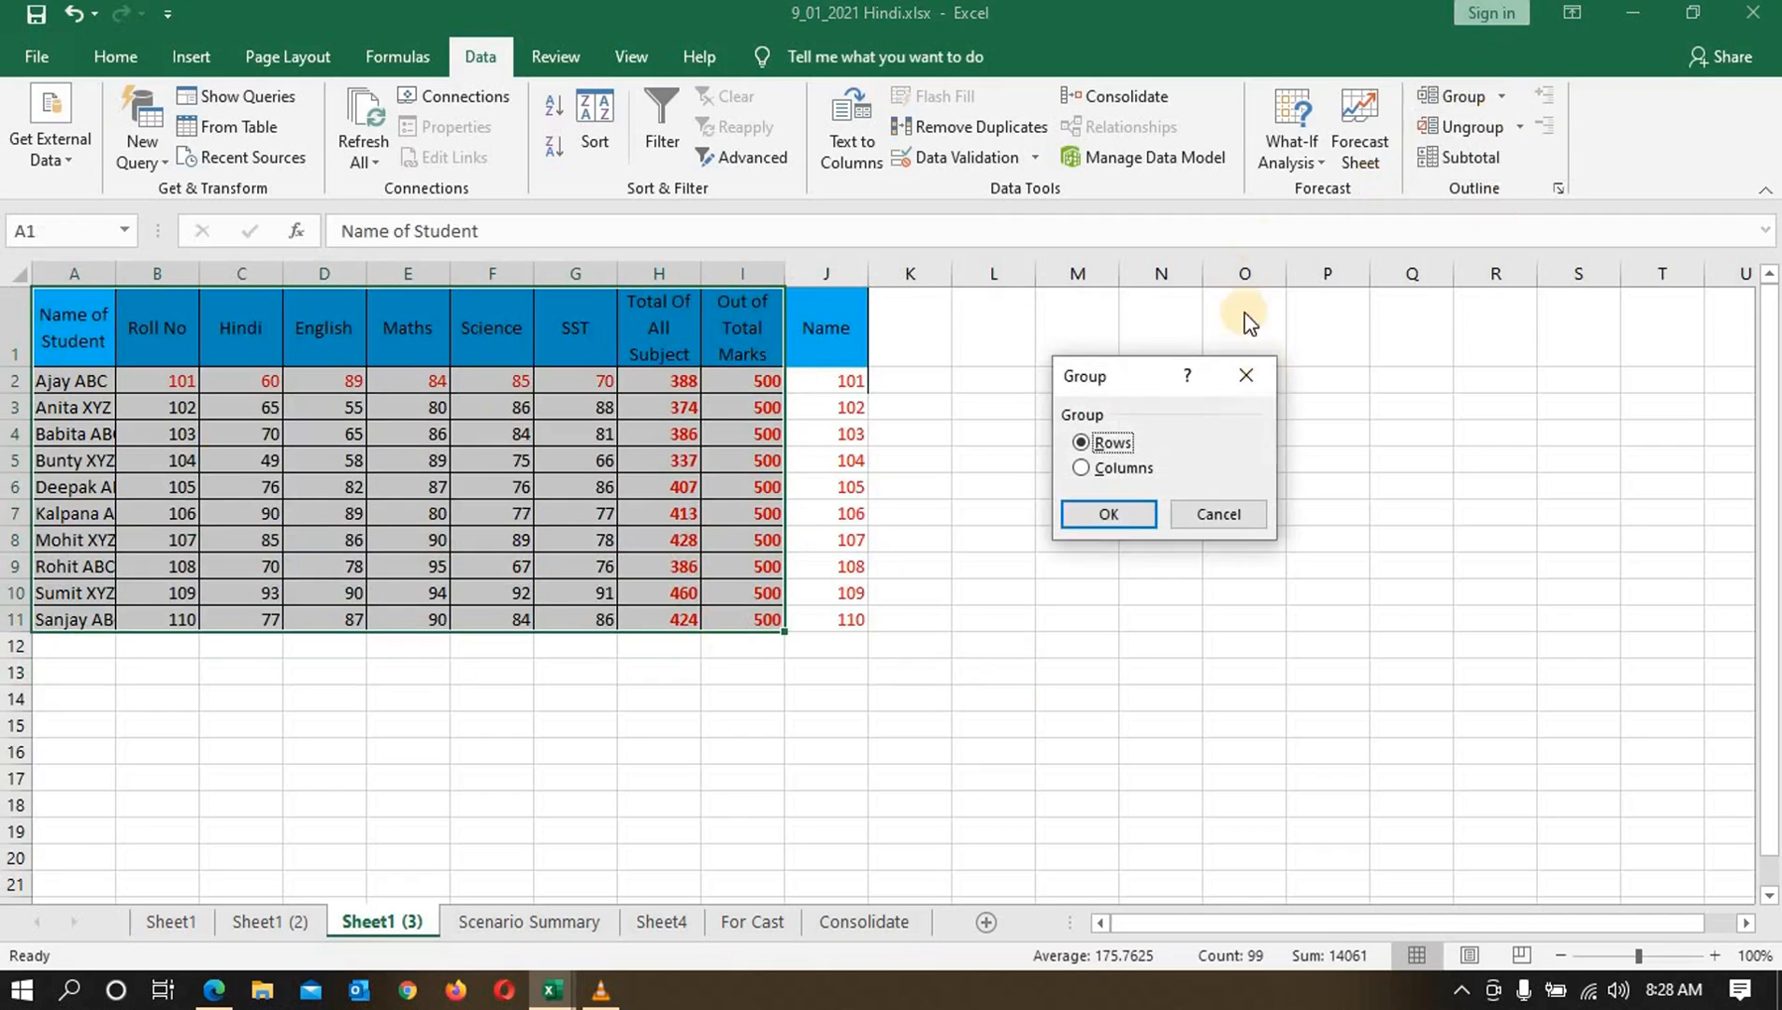
left_click(1104, 512)
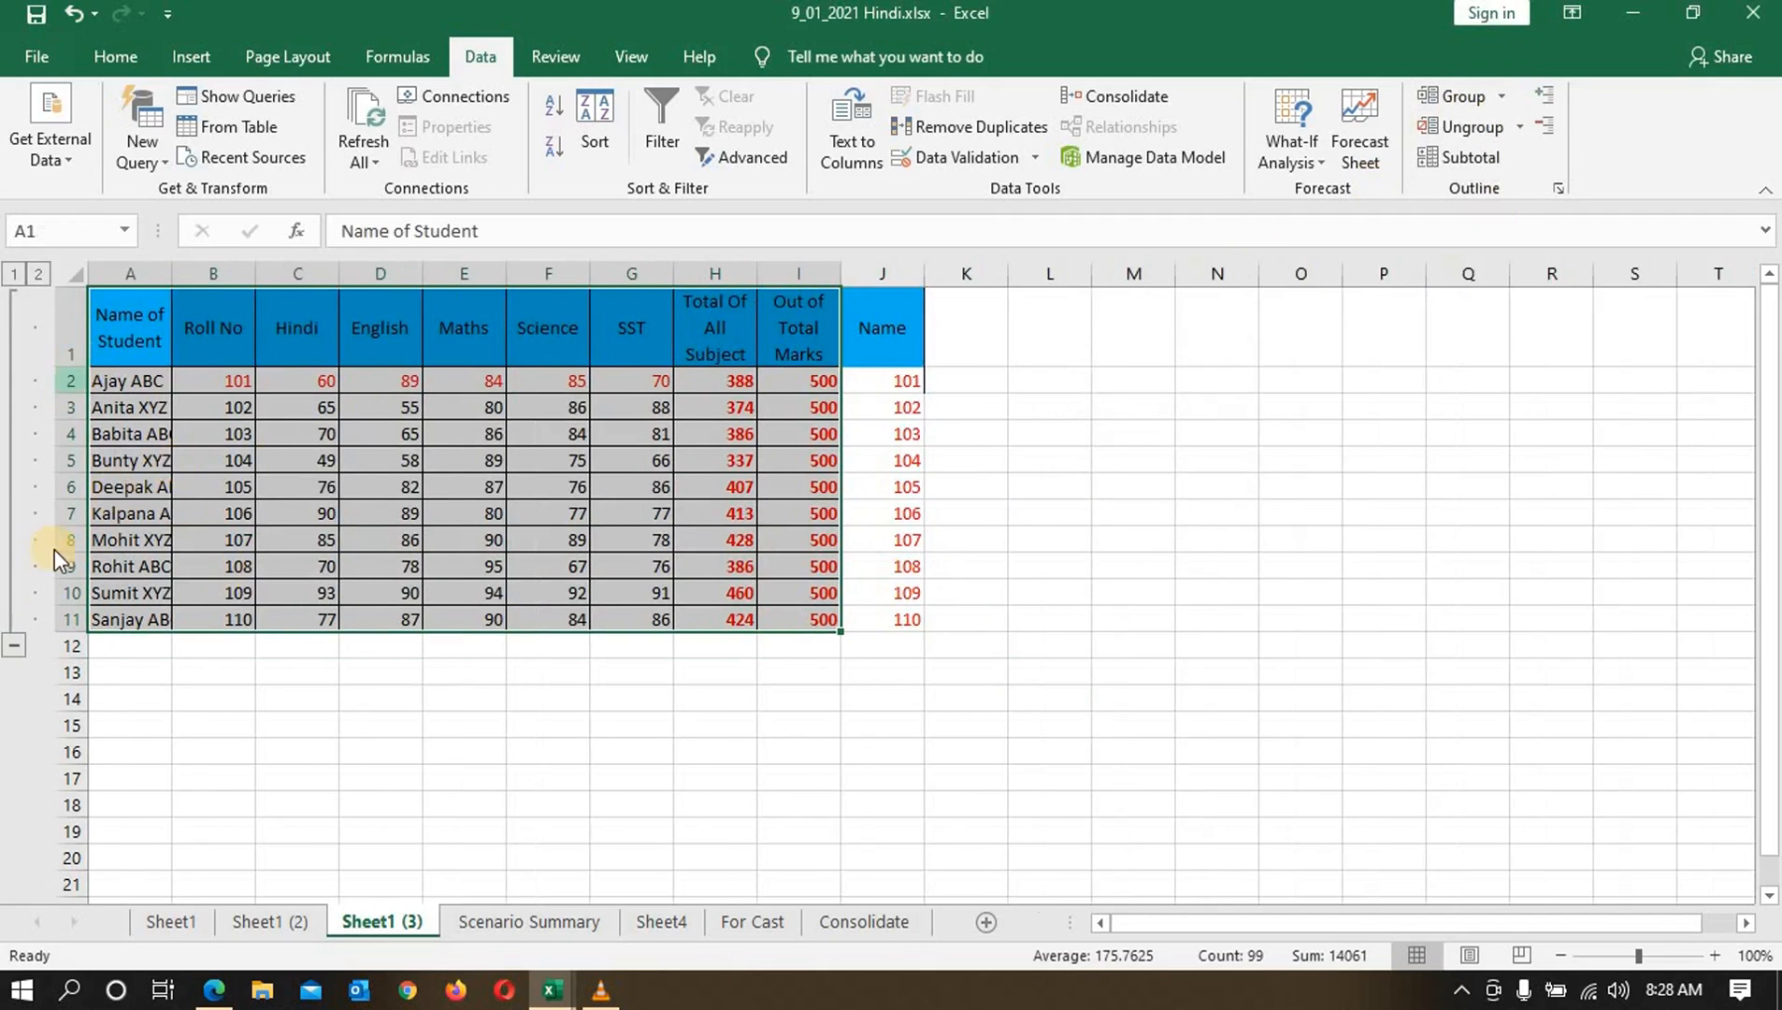
Step: Collapse the grouped marks rows and expand them again
left_click(14, 645)
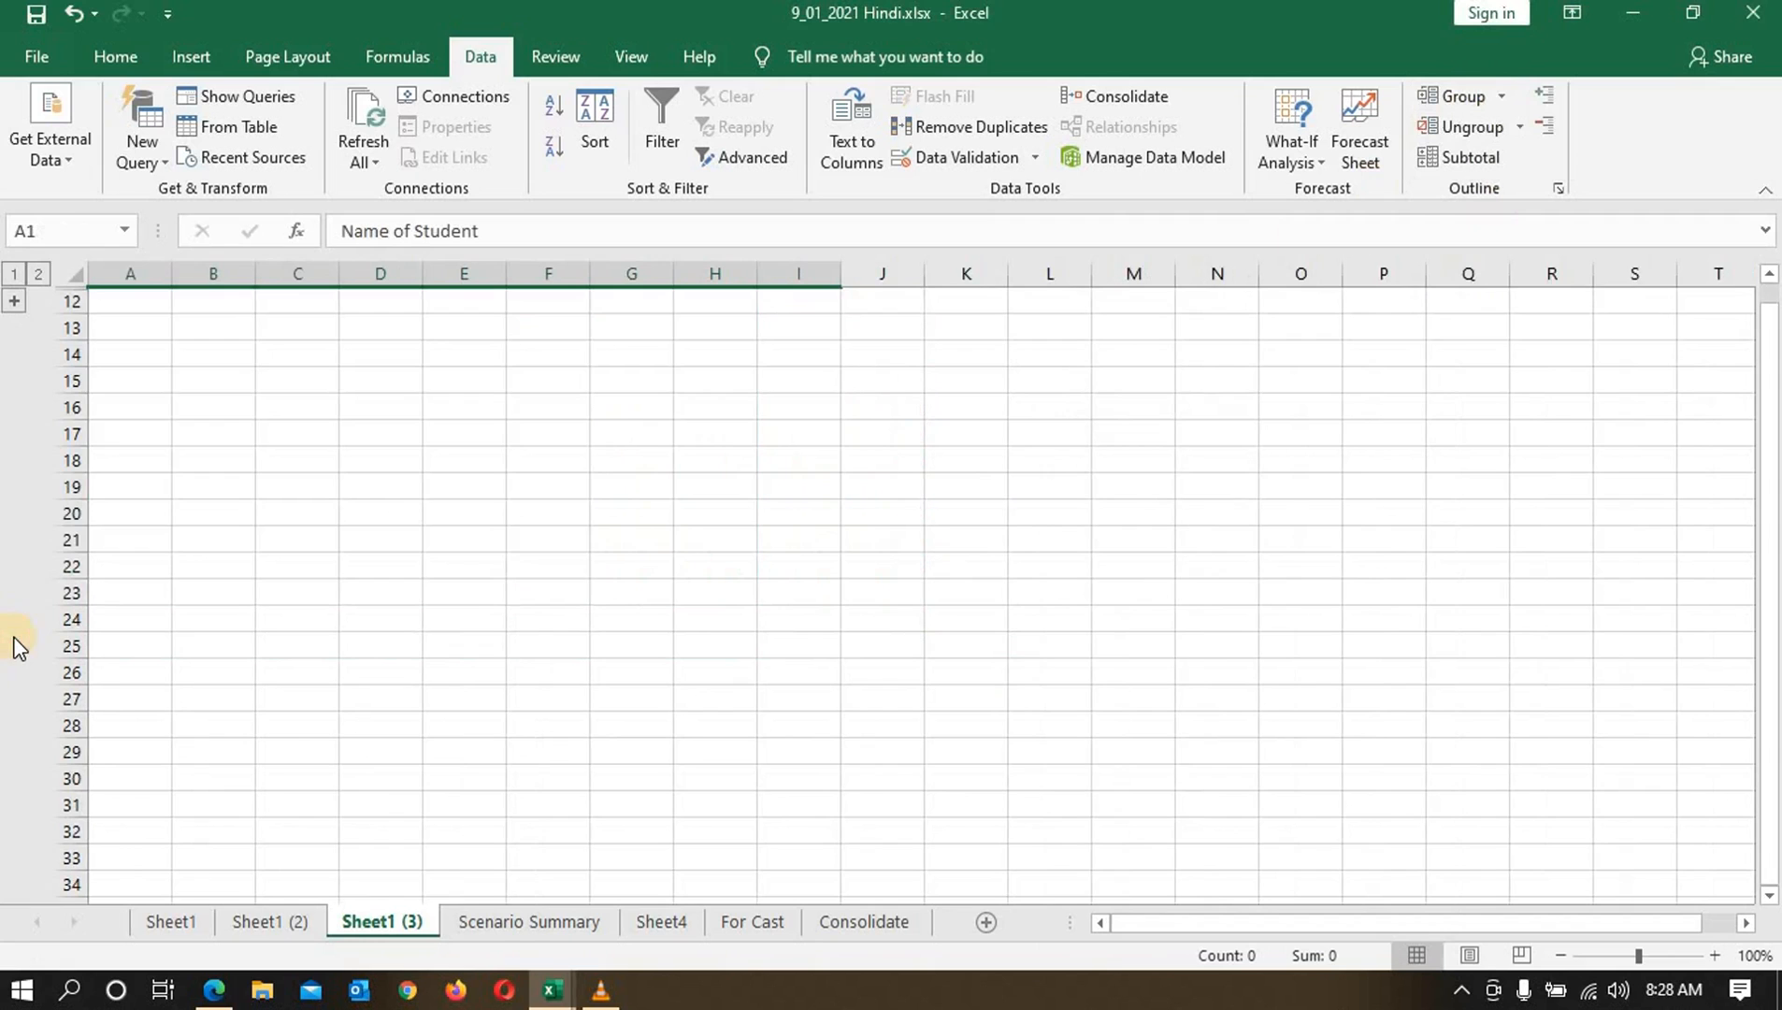
left_click(14, 300)
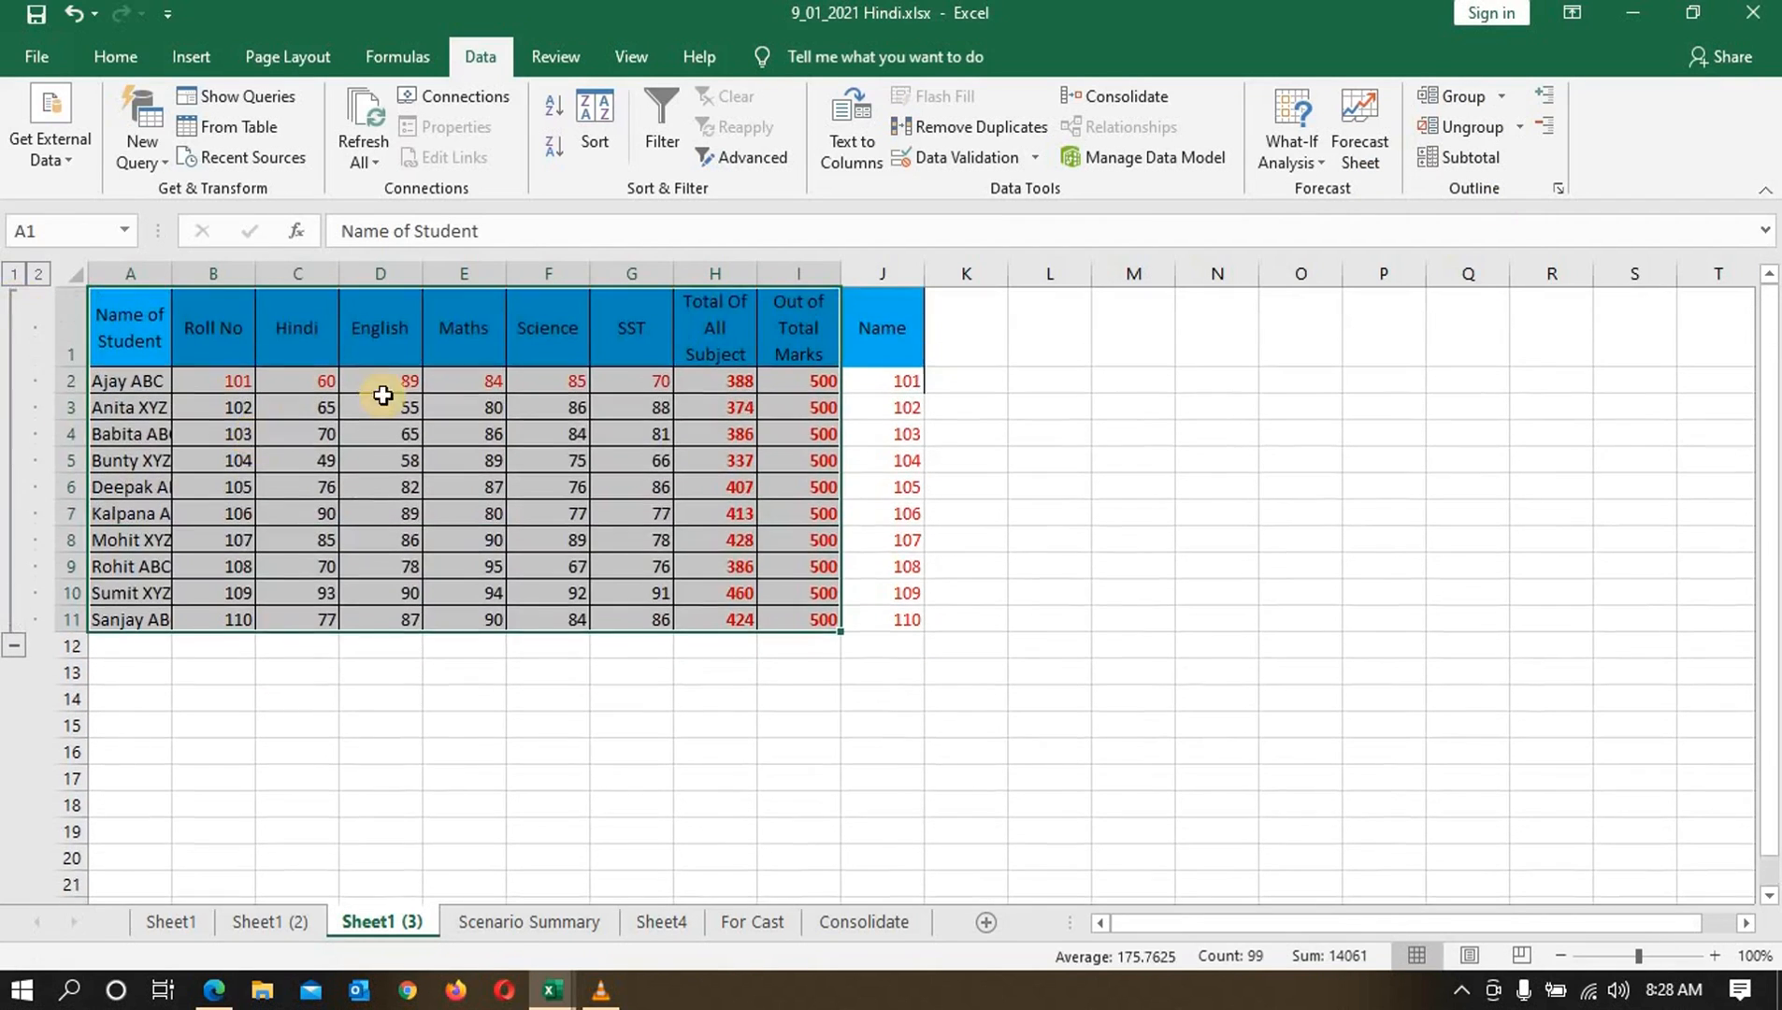
left_click(378, 459)
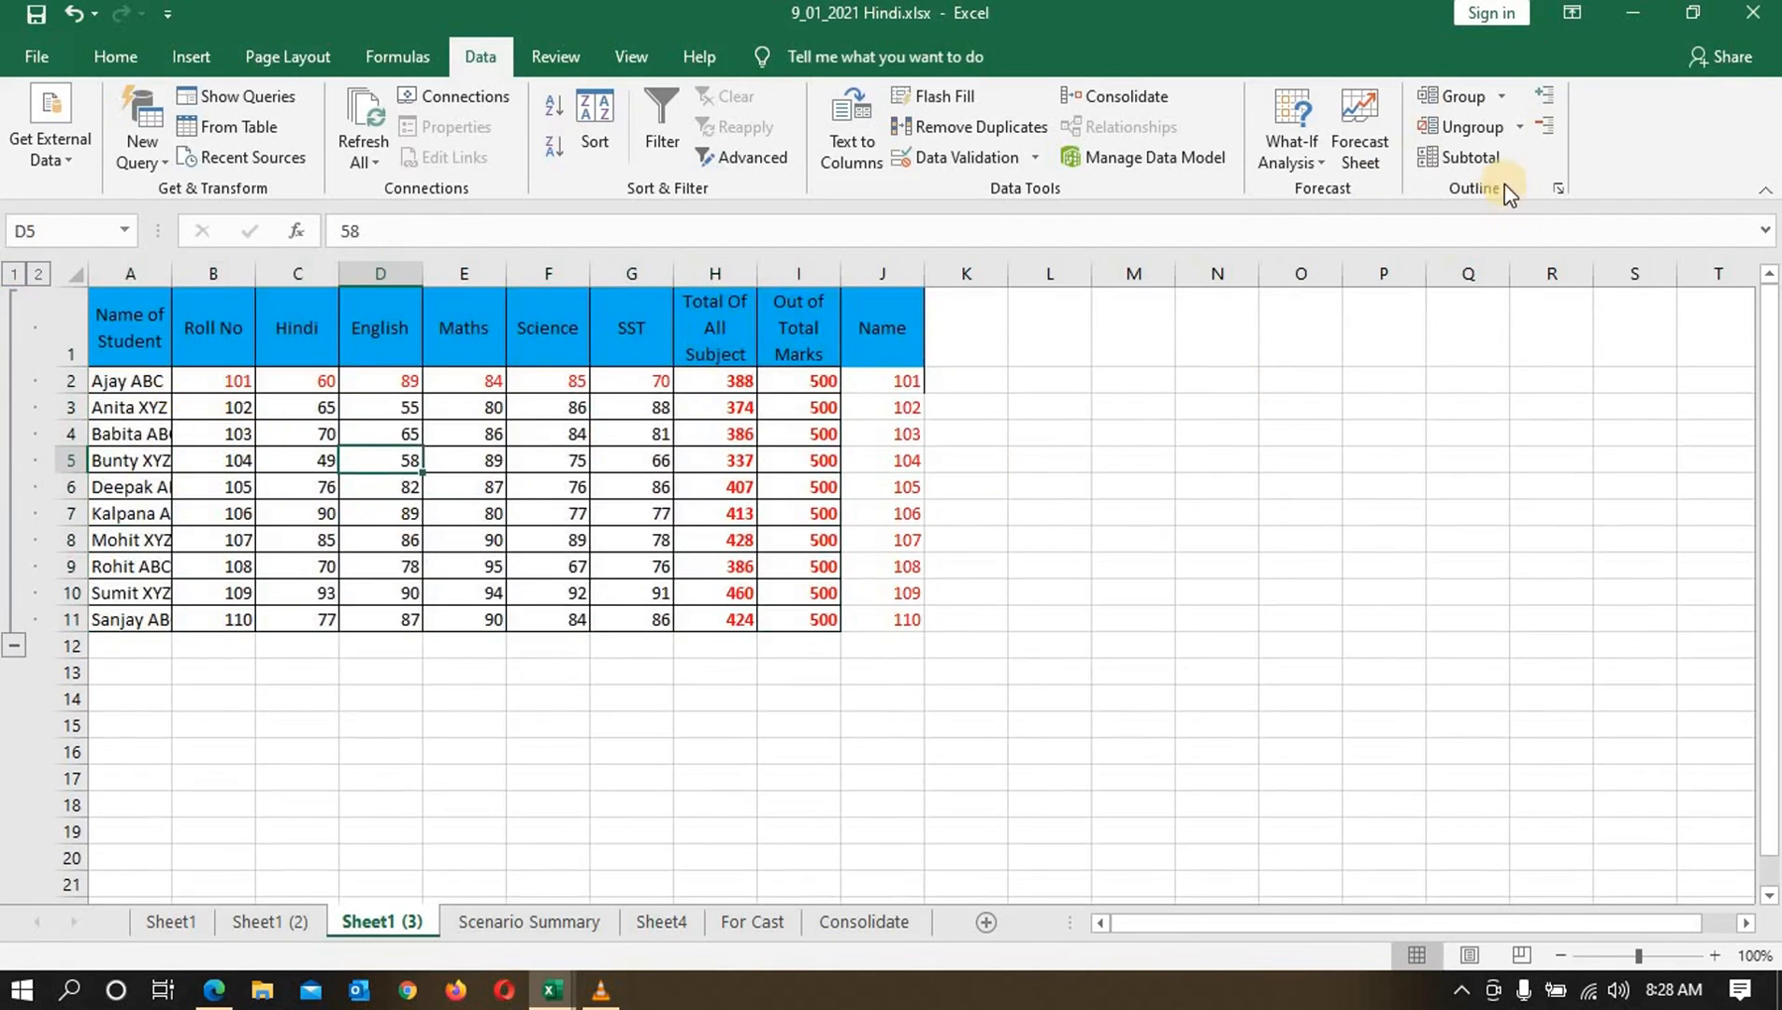
Step: Try to ungroup rows with only the empty cell I12 below the marks table selected
left_click(1520, 126)
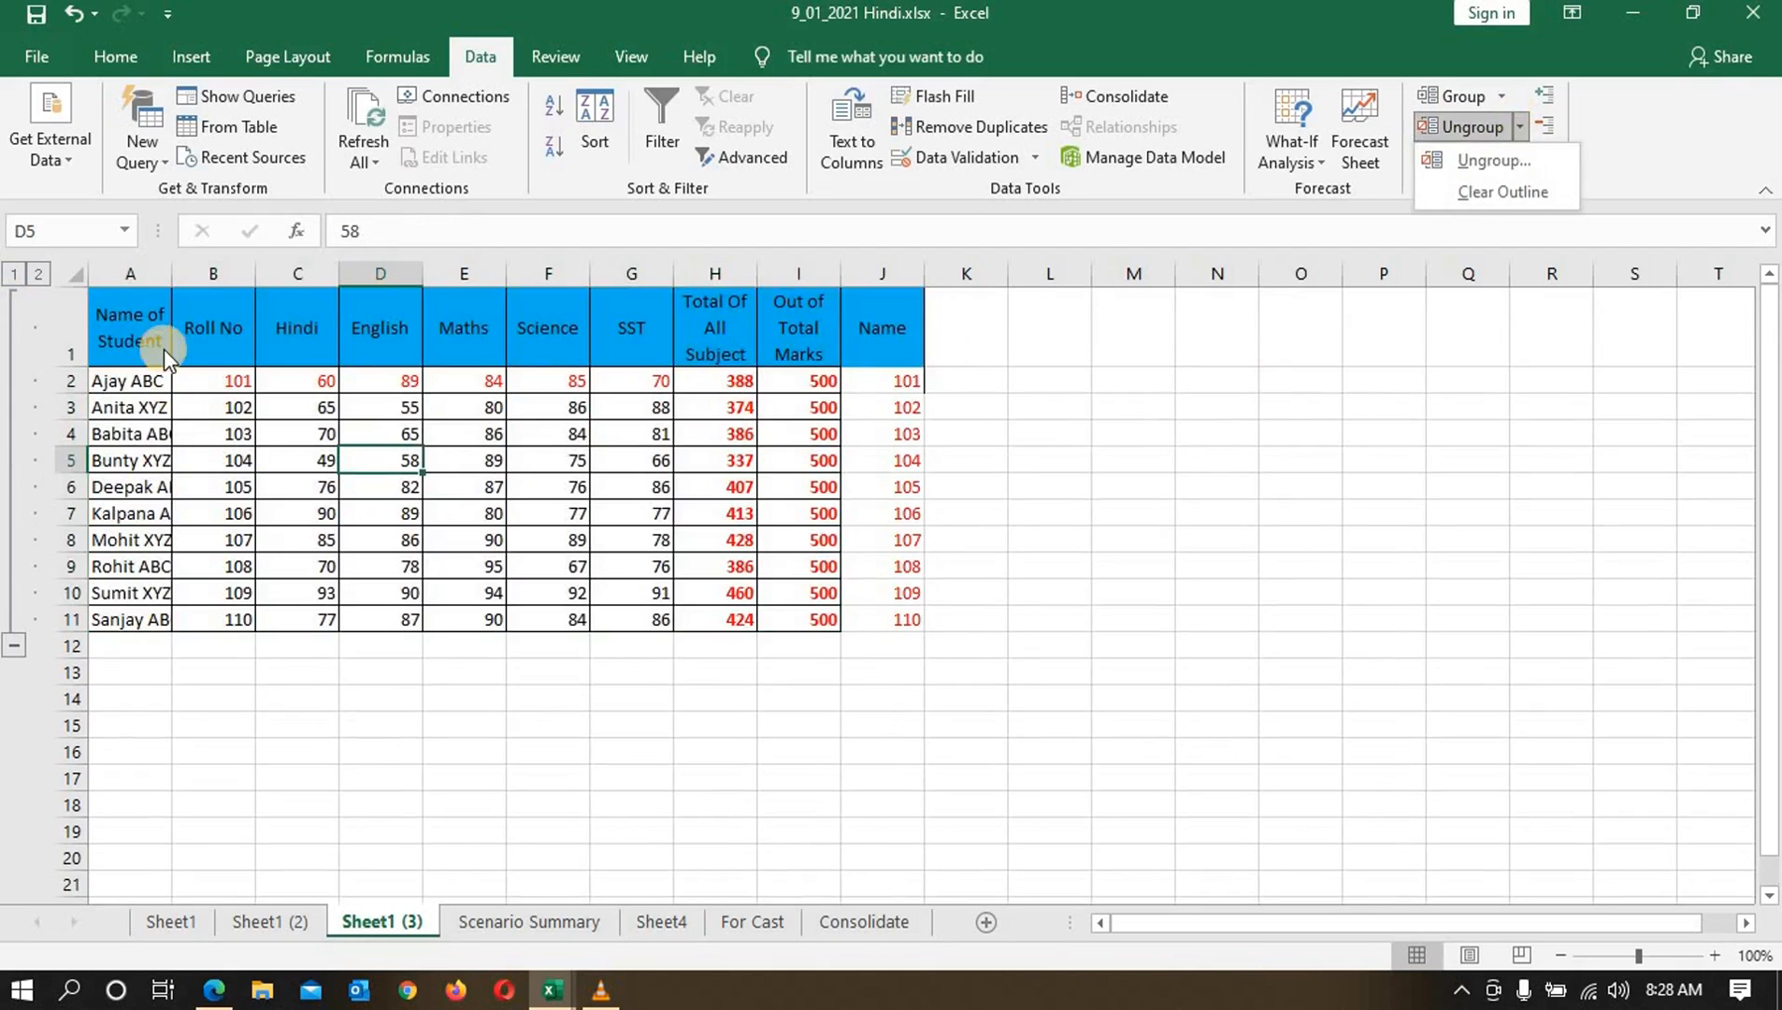
left_click(608, 561)
left_click(784, 648)
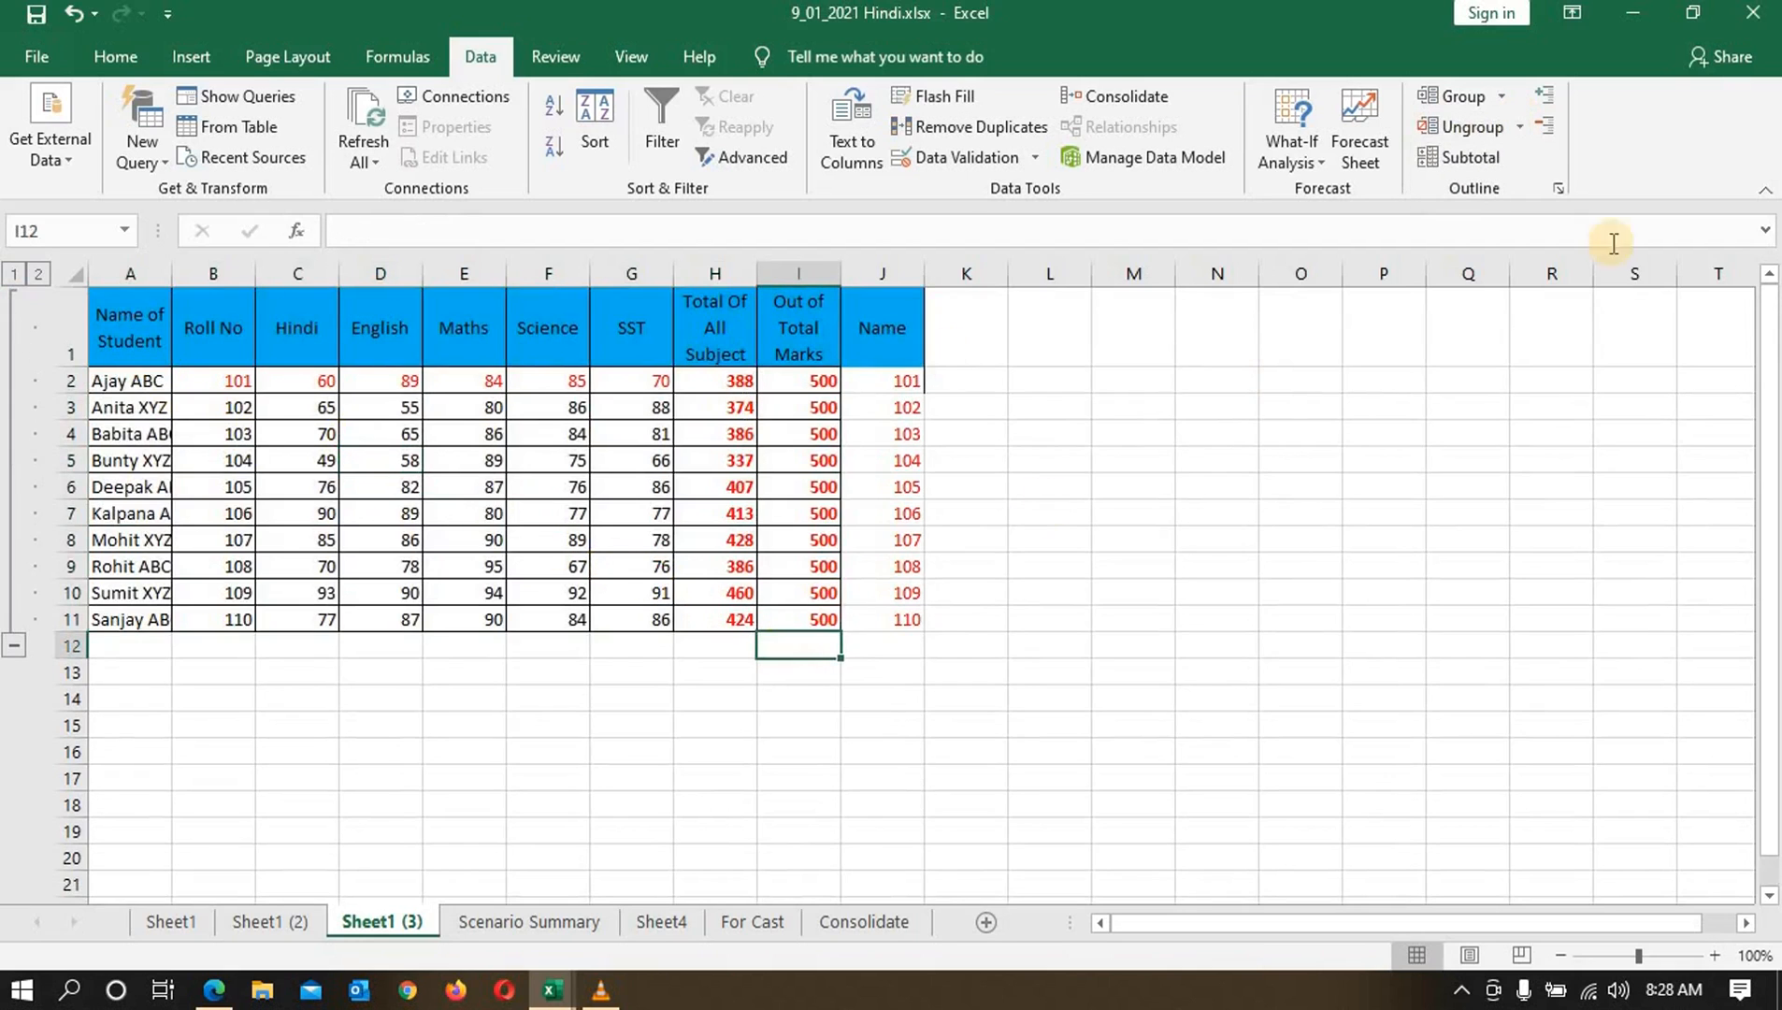
left_click(1517, 124)
left_click(1510, 153)
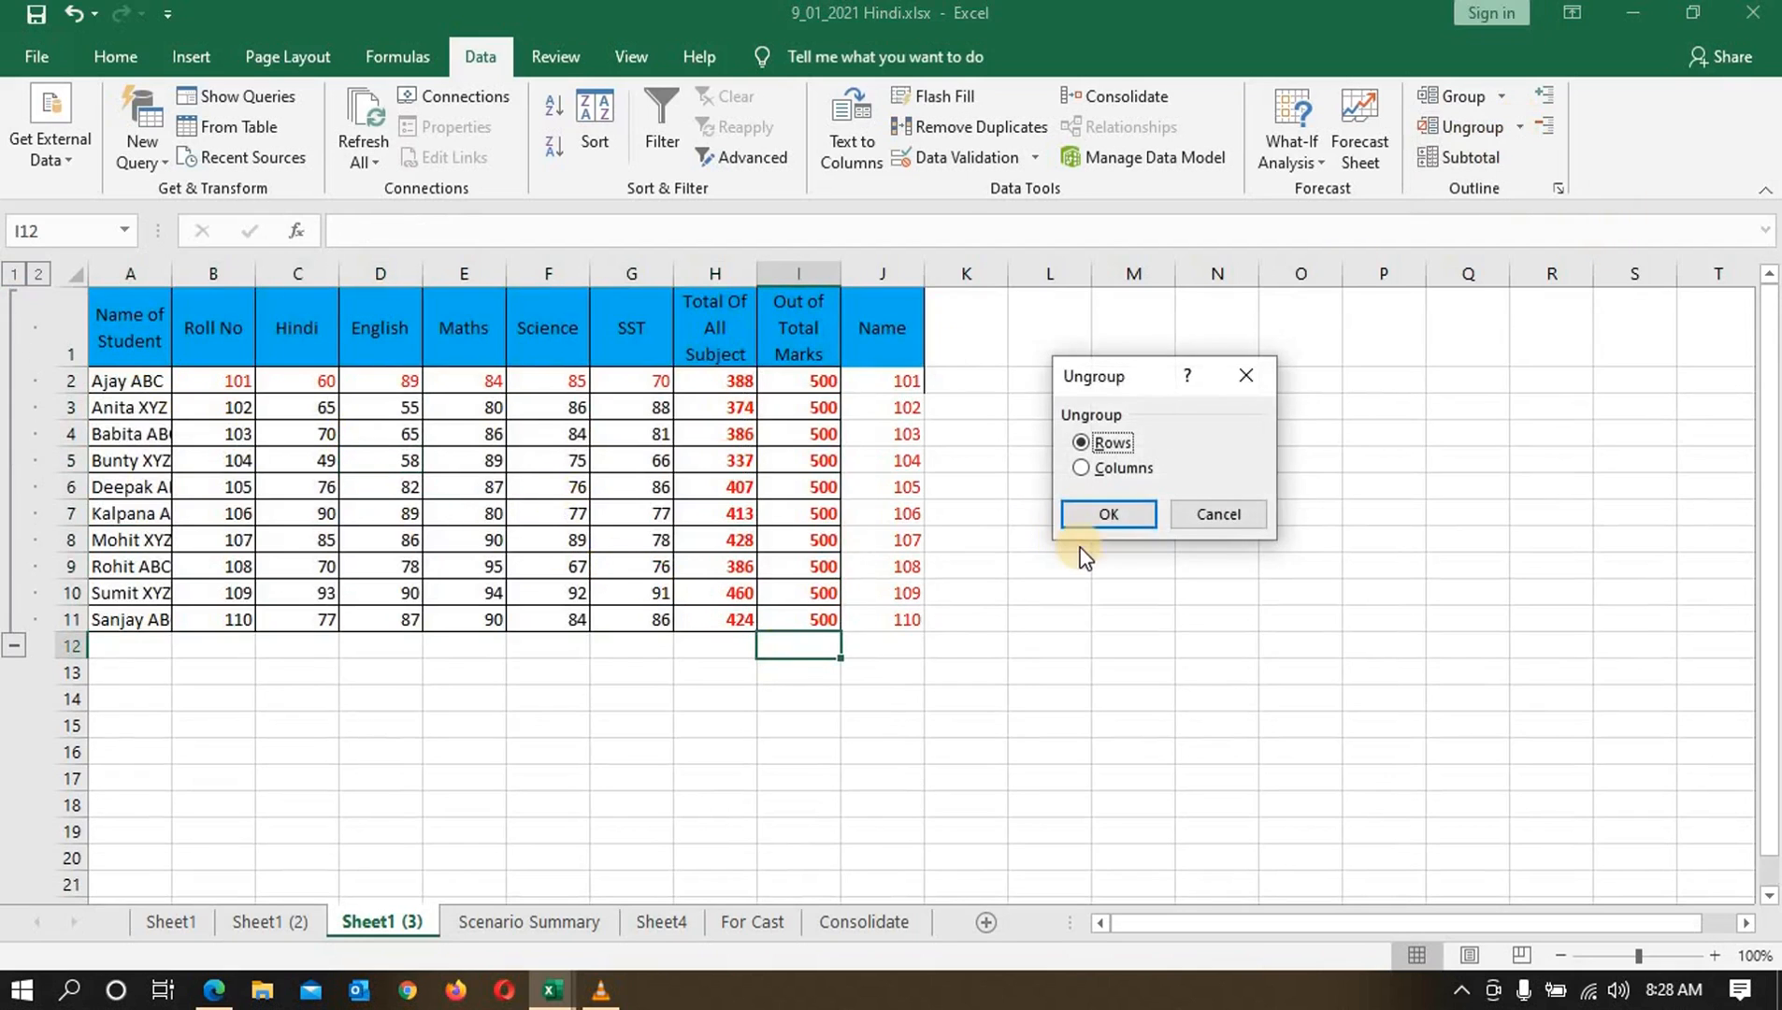
left_click(1109, 514)
Step: Ungroup the rows of the whole marks range A1:I11 and deselect it
left_click(112, 341)
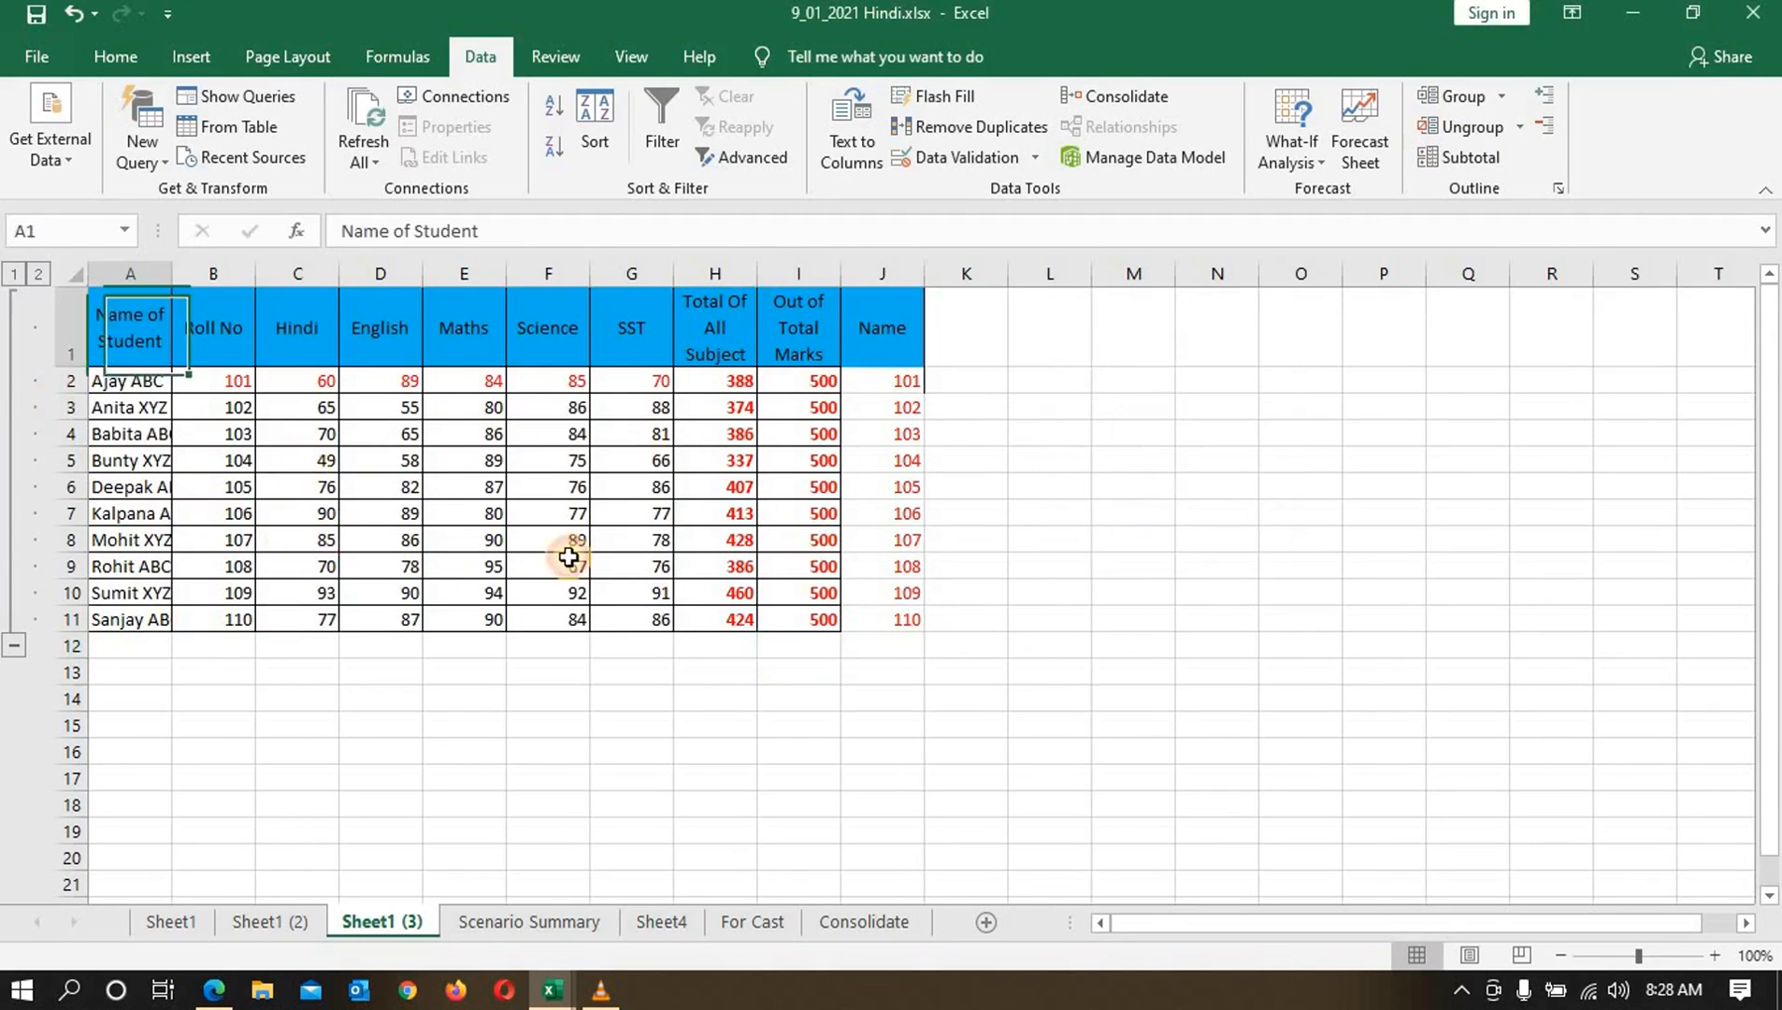
left_click_drag(568, 557, 809, 619)
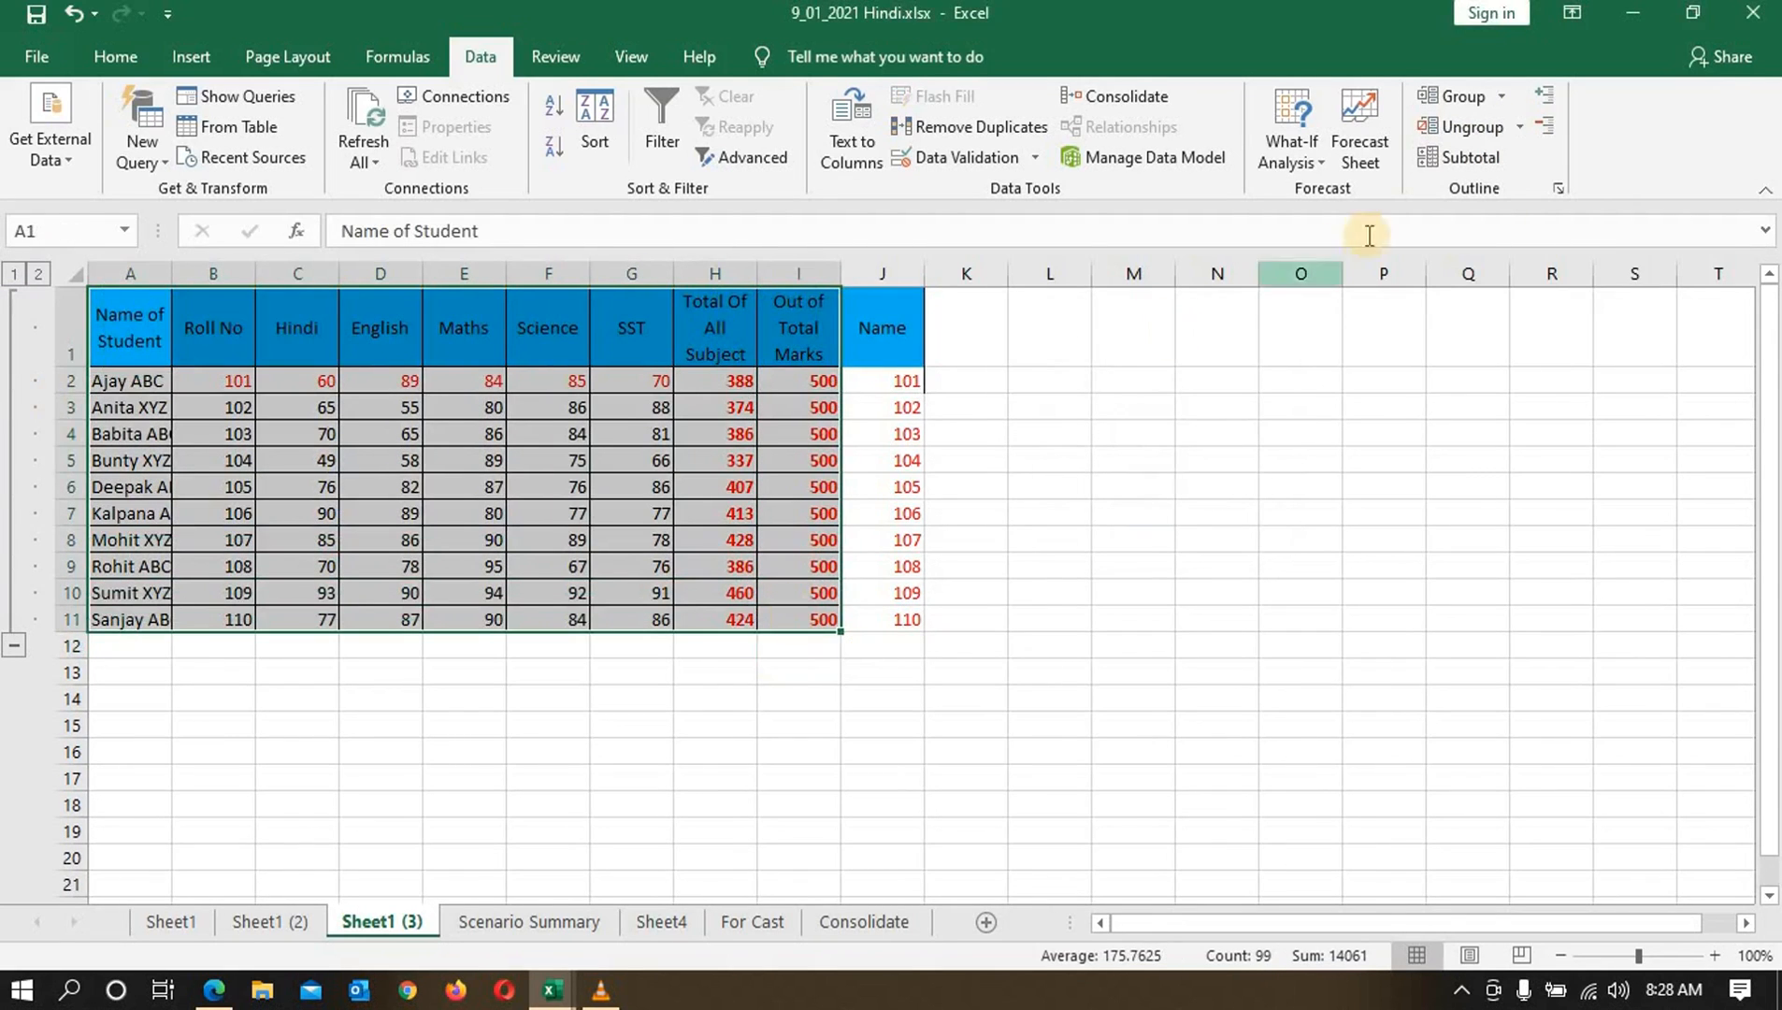
left_click(1502, 129)
left_click(1109, 514)
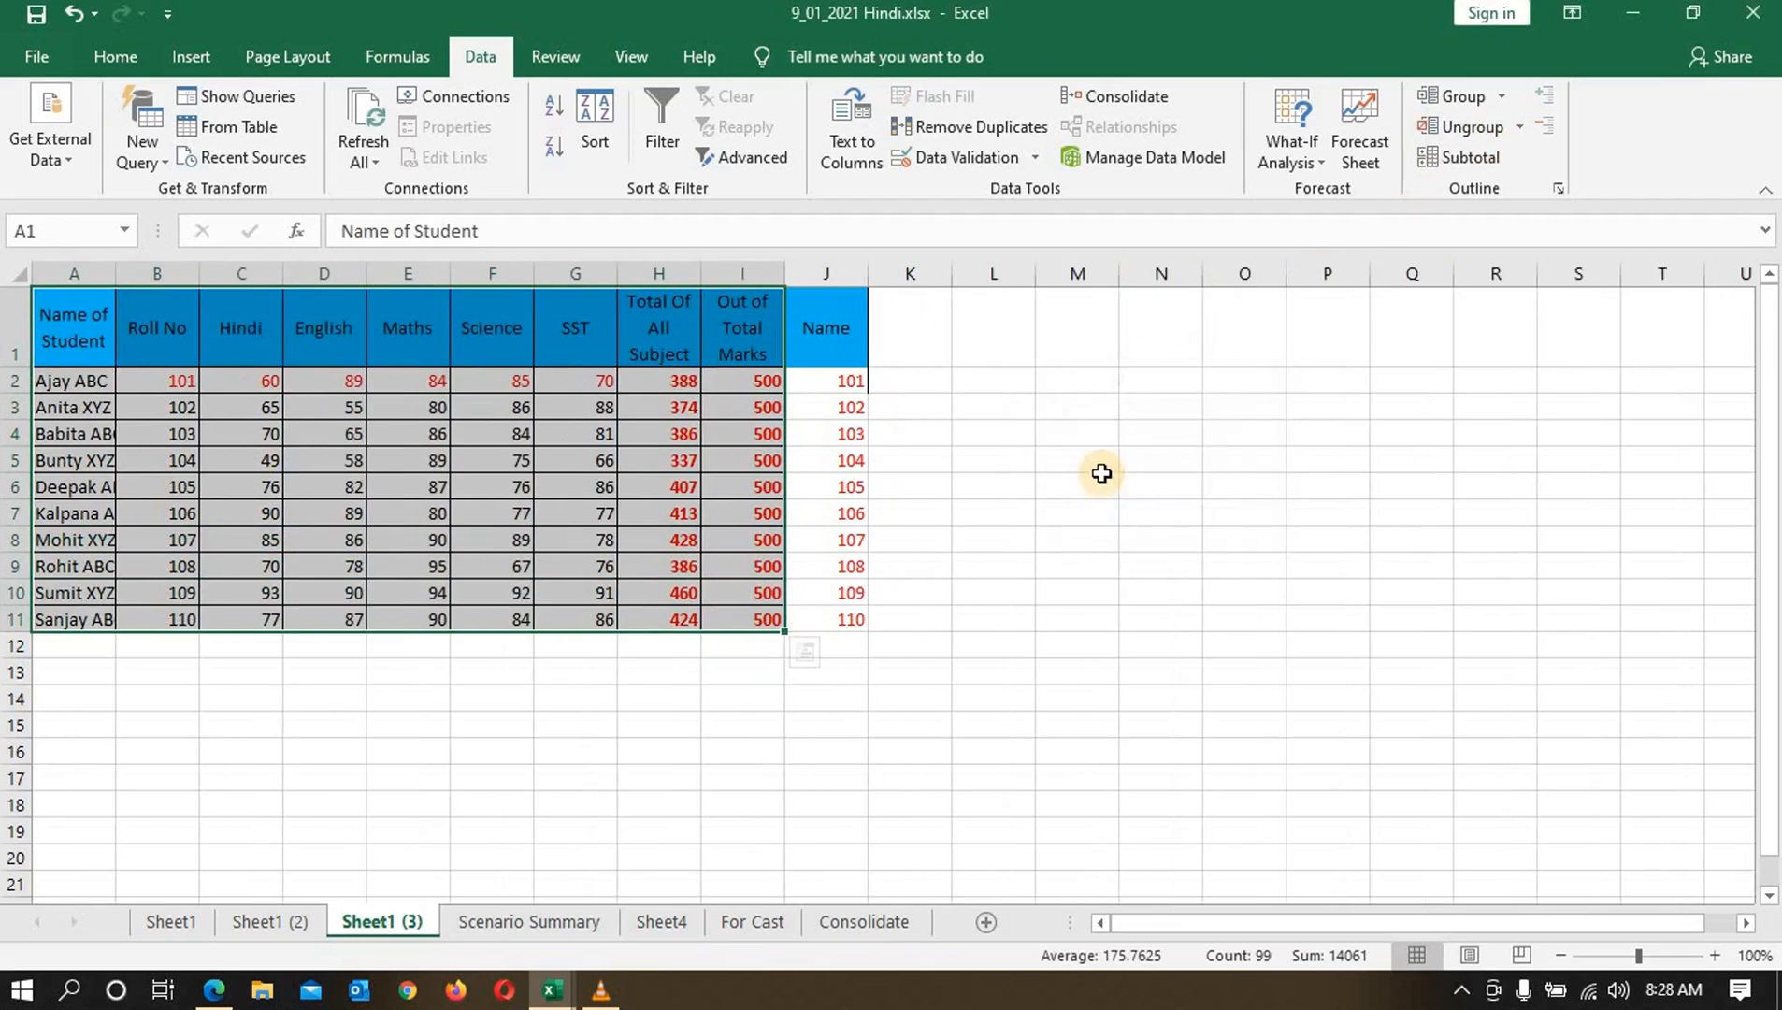
left_click(1101, 477)
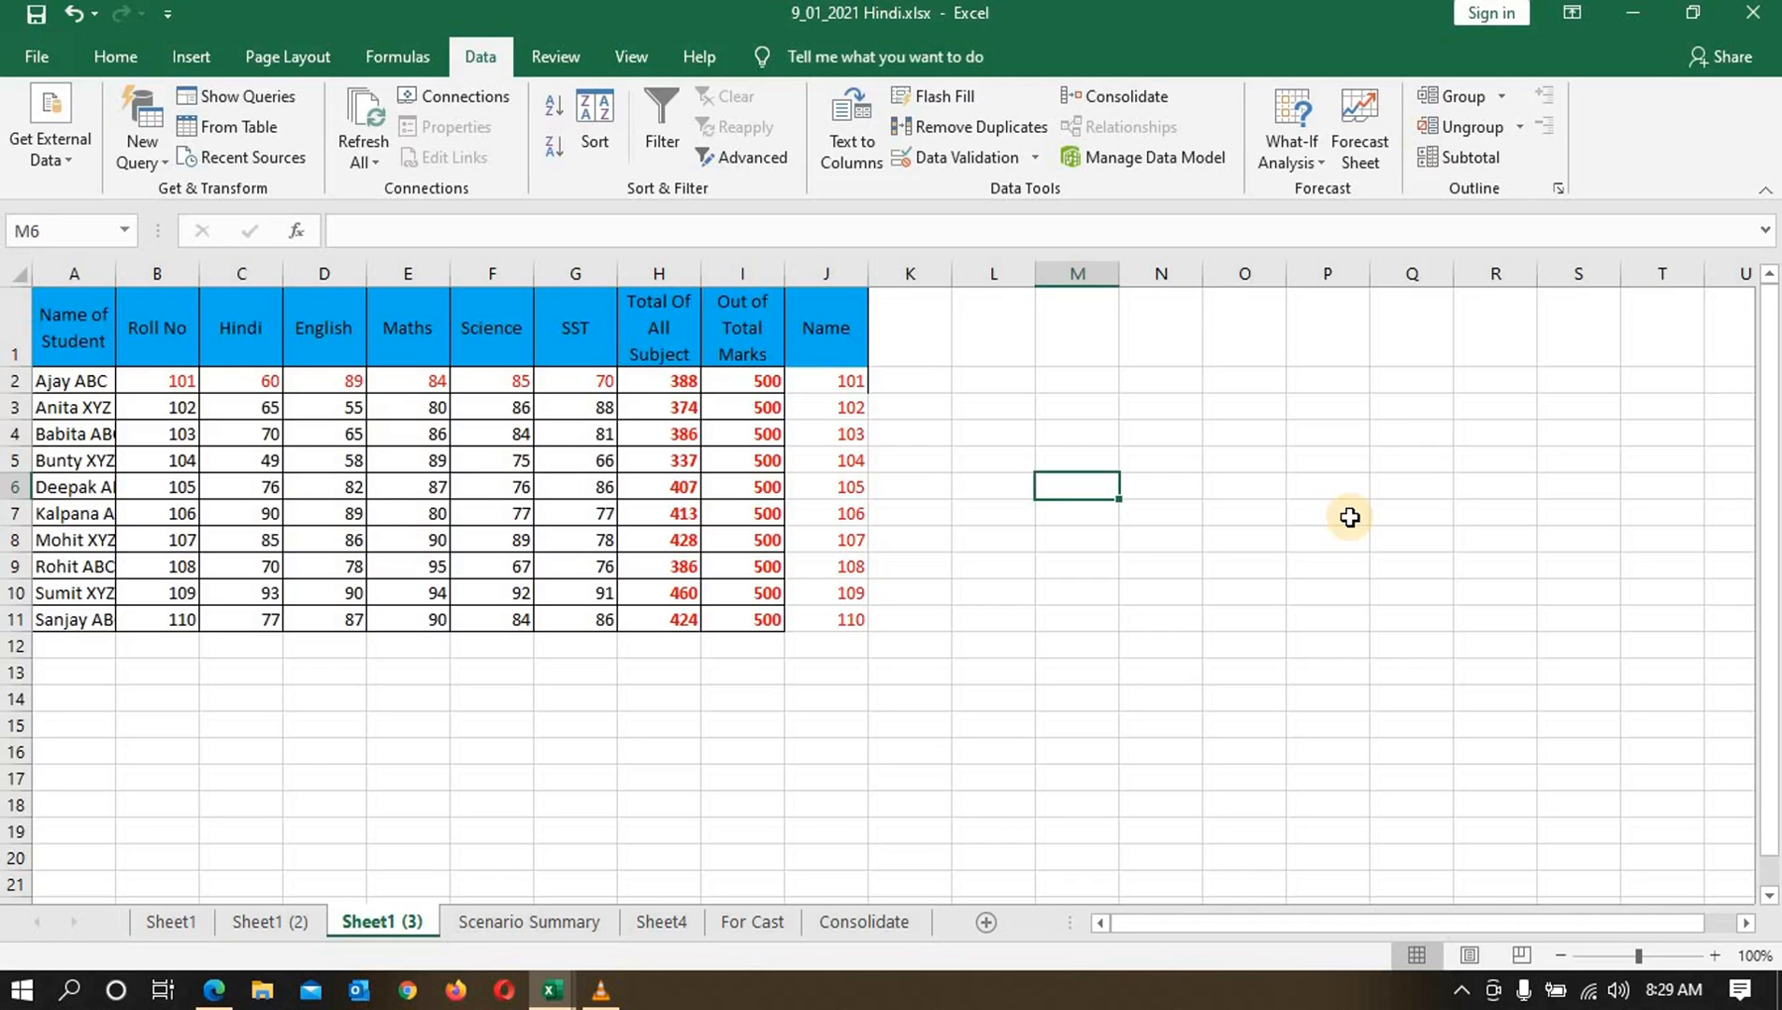
Step: Show the Review commands and minimize the workbook window
left_click(552, 56)
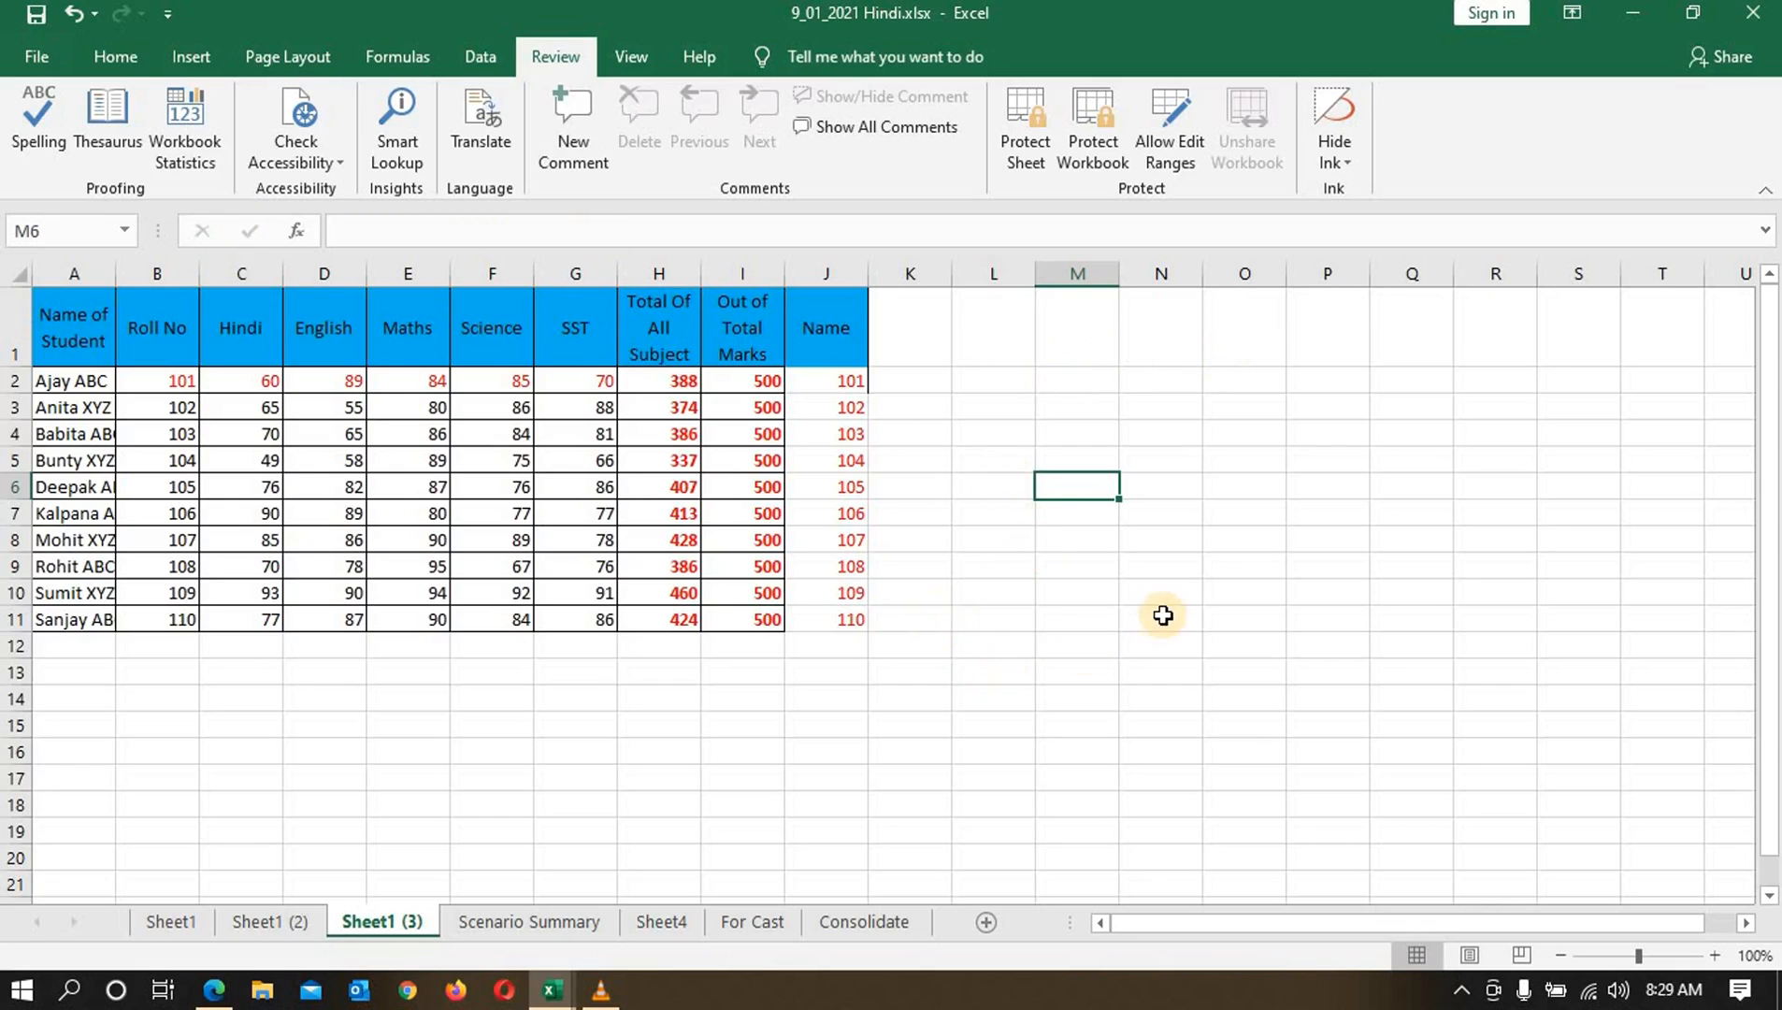
left_click(1635, 16)
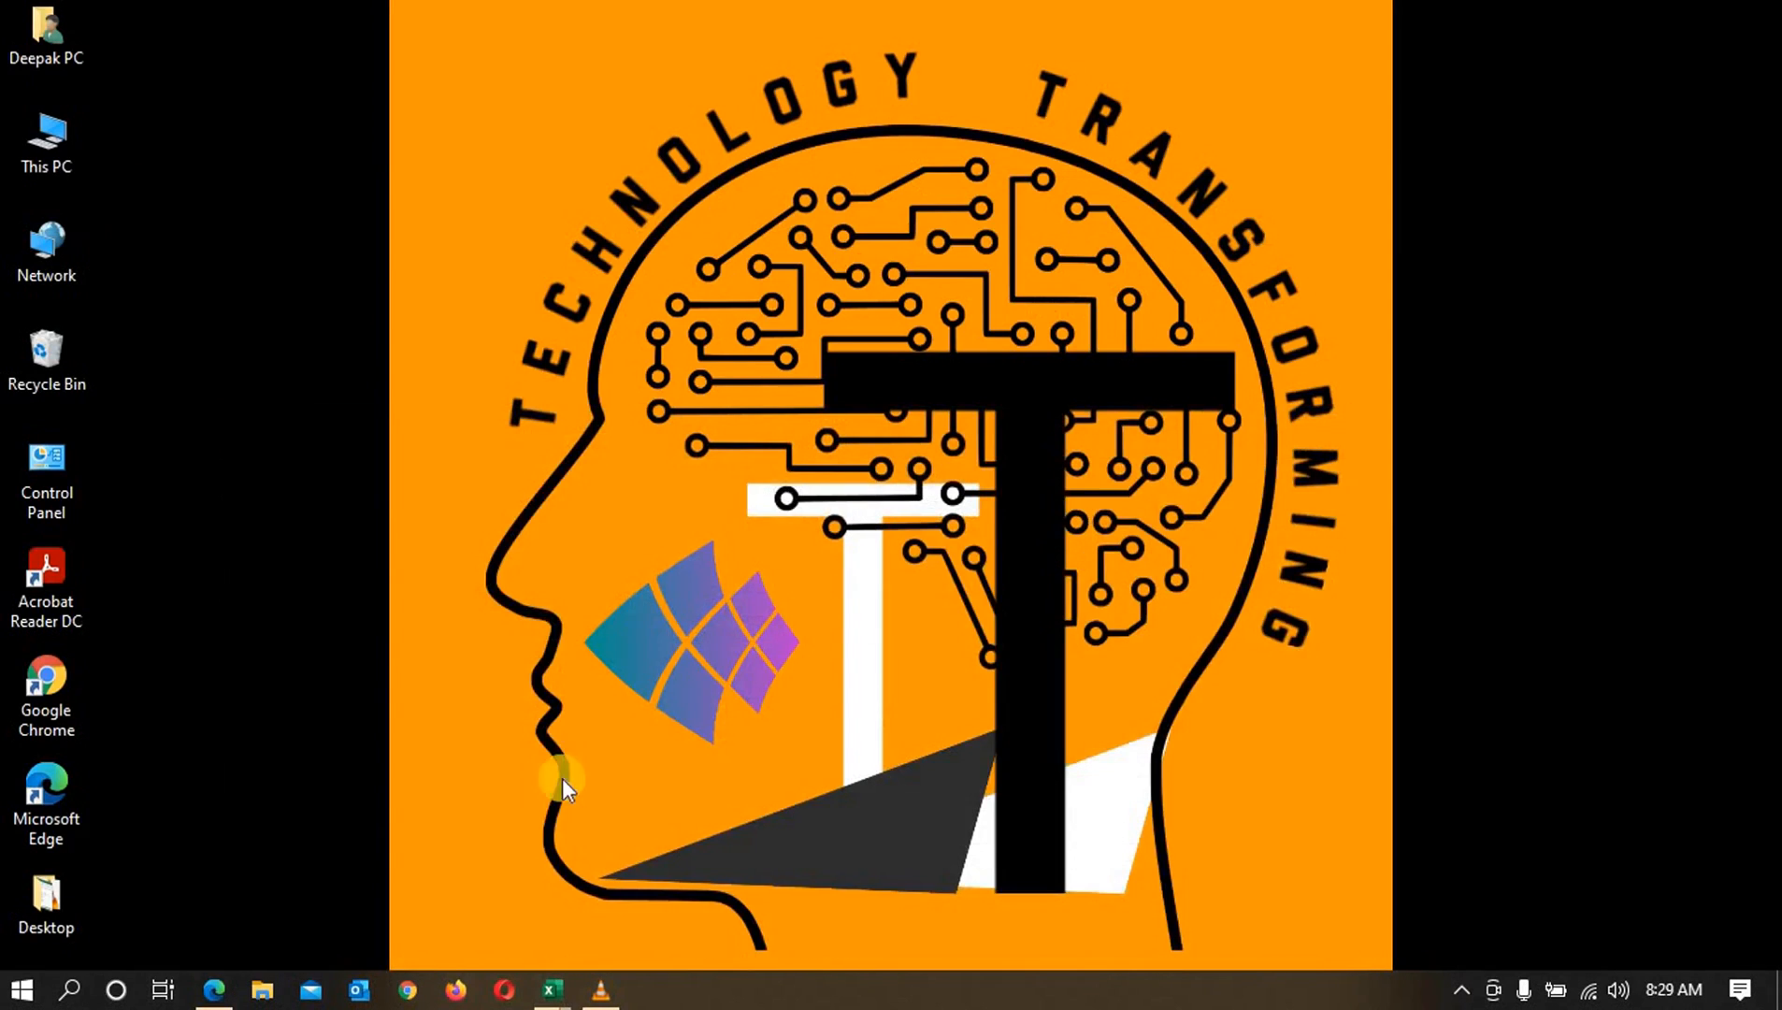